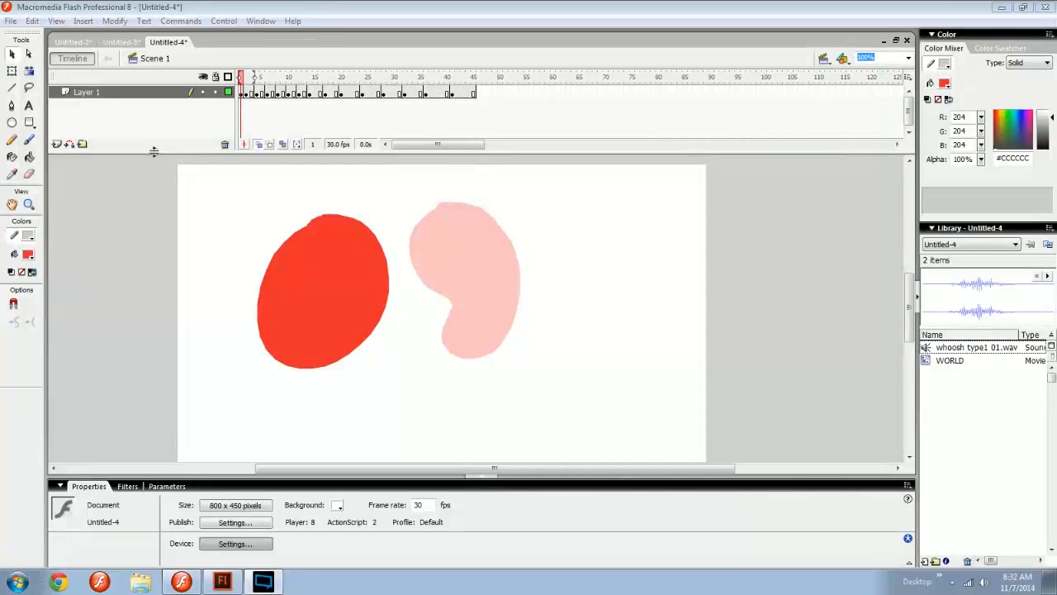
Shorten the timeline area slightly, select frame 22 of Layer 1, and return the playhead to frame 1
{"action": "left_click_drag", "start_coordinate": [153, 156], "coordinate": [157, 142]}
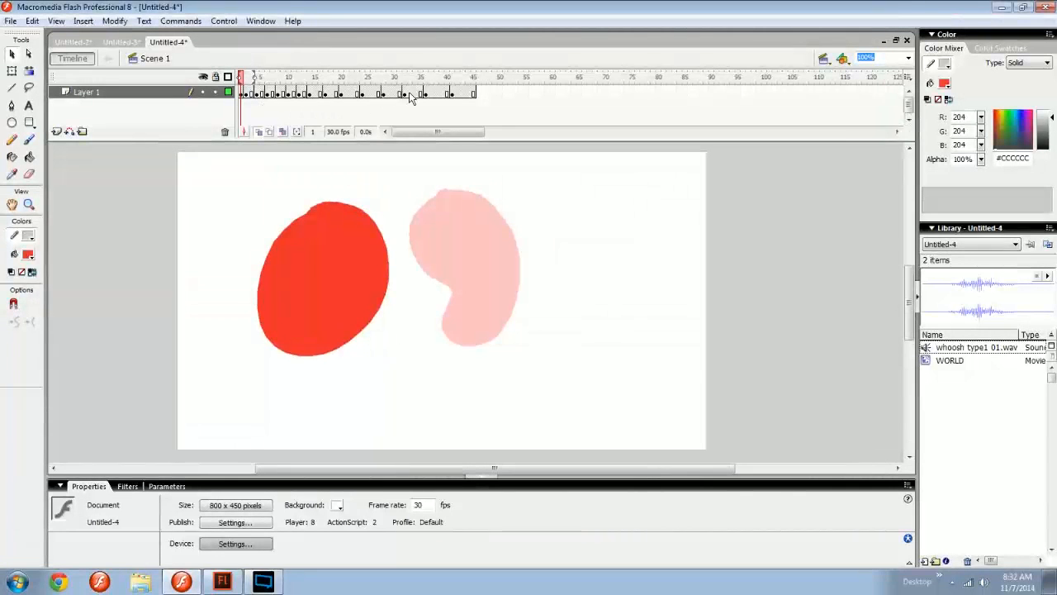
{"action": "left_click", "coordinate": [356, 95]}
{"action": "right_click", "coordinate": [356, 96]}
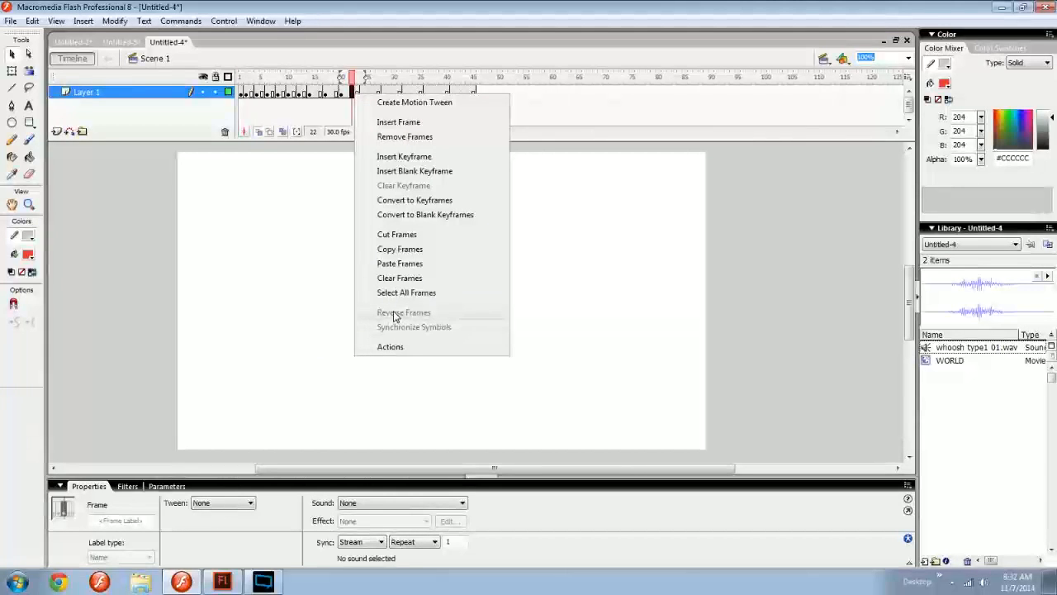
{"action": "left_click", "coordinate": [303, 312]}
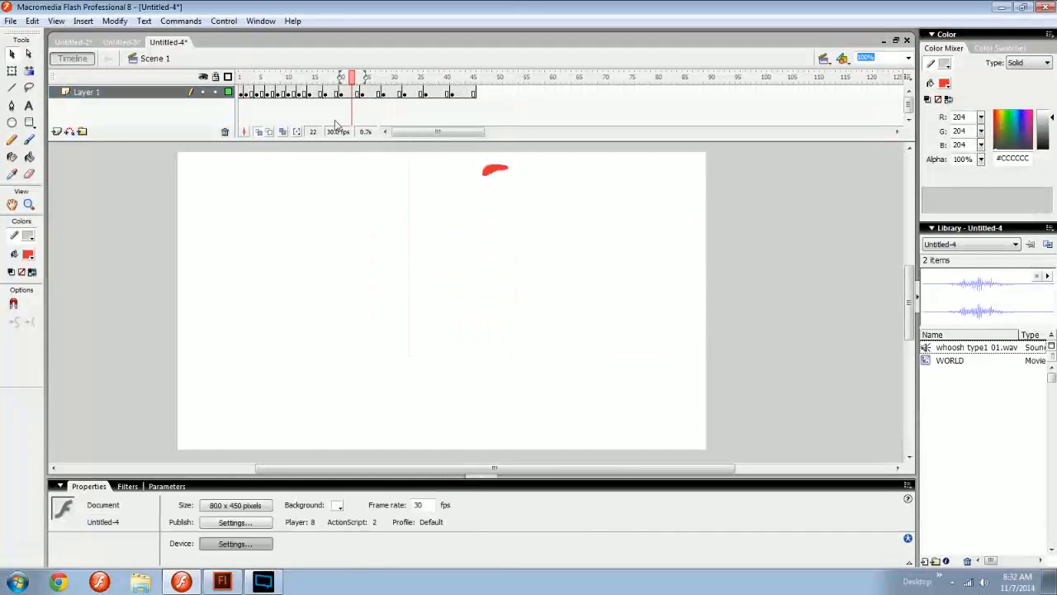
{"action": "left_click_drag", "start_coordinate": [351, 76], "coordinate": [239, 76]}
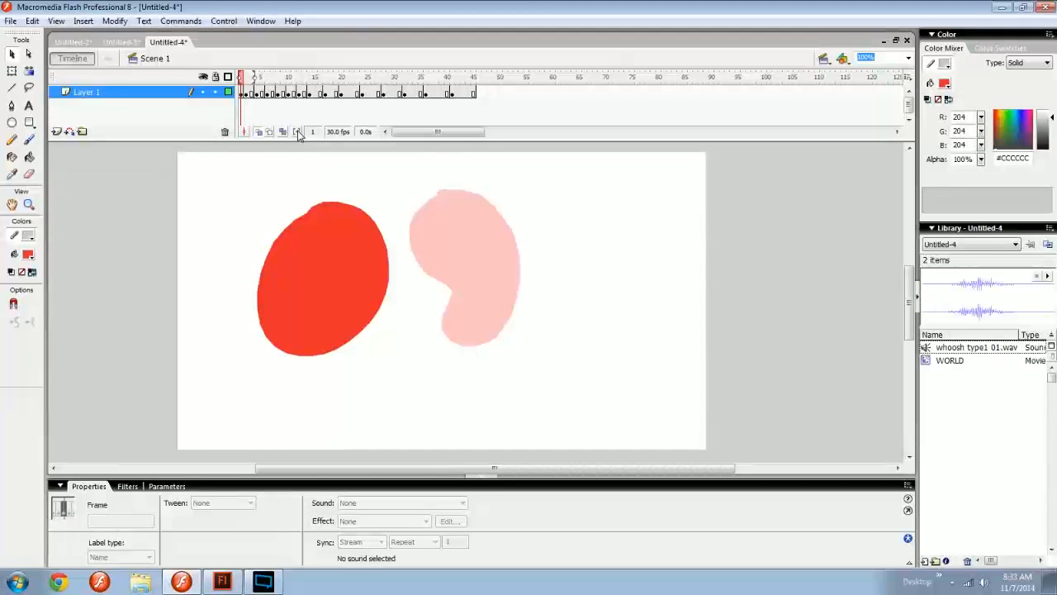
Anchor the onion skin markers, go to frame 22, and extend the end marker to about frame 6
{"action": "left_click", "coordinate": [298, 133]}
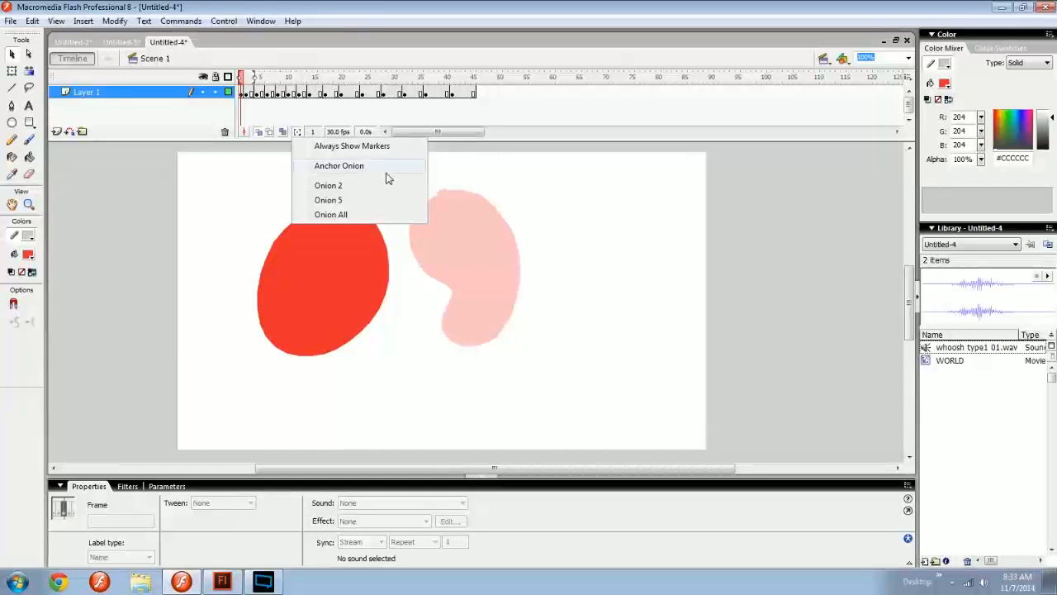
{"action": "left_click", "coordinate": [359, 167]}
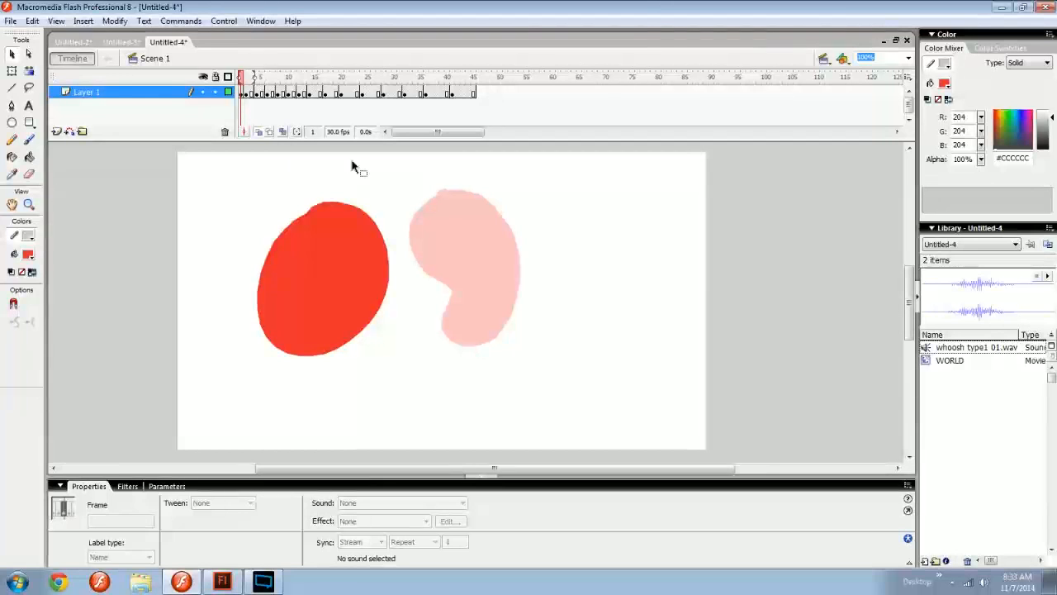
{"action": "left_click", "coordinate": [352, 77]}
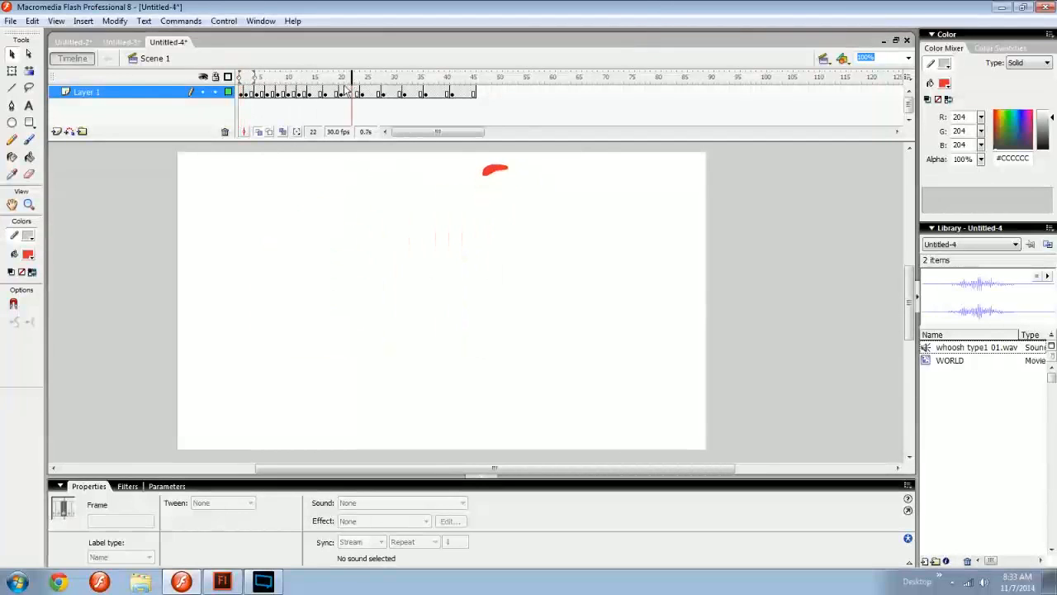
{"action": "left_click_drag", "start_coordinate": [255, 77], "coordinate": [270, 77]}
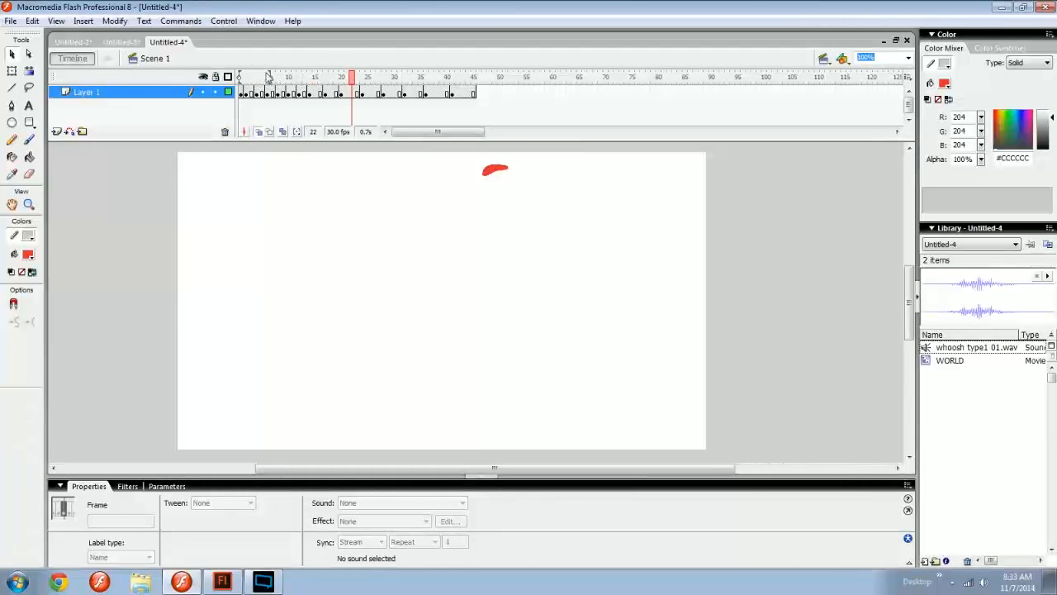
Release the onion marker anchor, scrub to frames 33 and 23, and narrow the onion range around frame 18
{"action": "left_click", "coordinate": [297, 132]}
{"action": "left_click", "coordinate": [336, 166]}
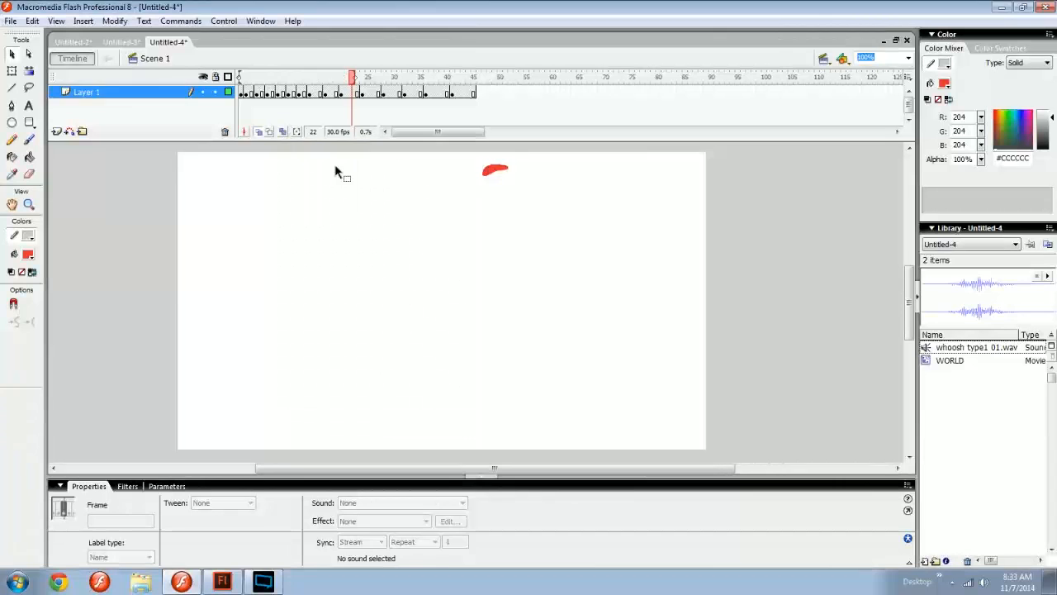
{"action": "left_click", "coordinate": [310, 76]}
{"action": "left_click_drag", "start_coordinate": [311, 79], "coordinate": [412, 92]}
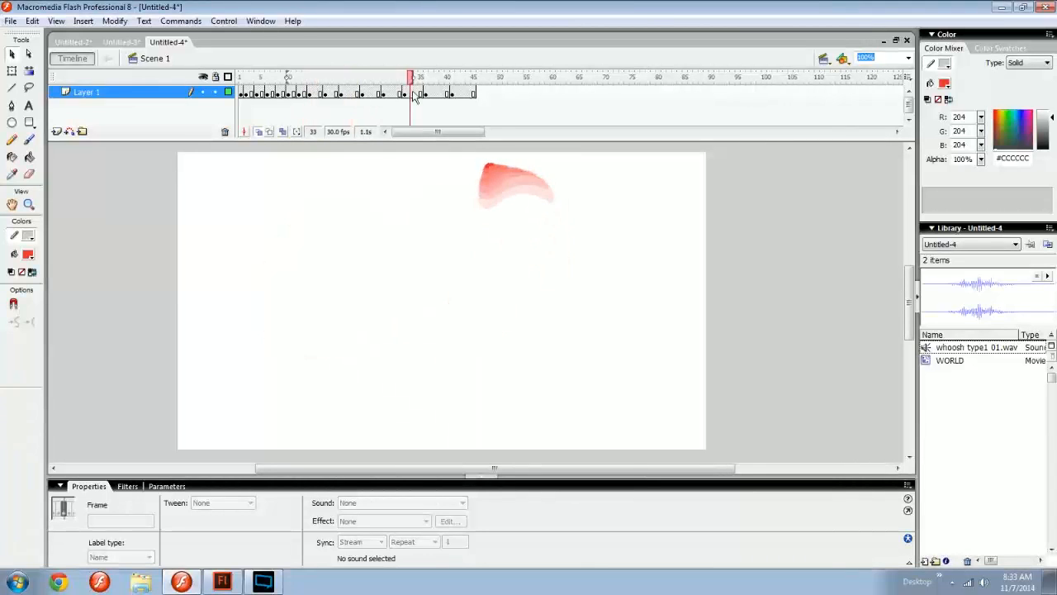
{"action": "left_click", "coordinate": [357, 78]}
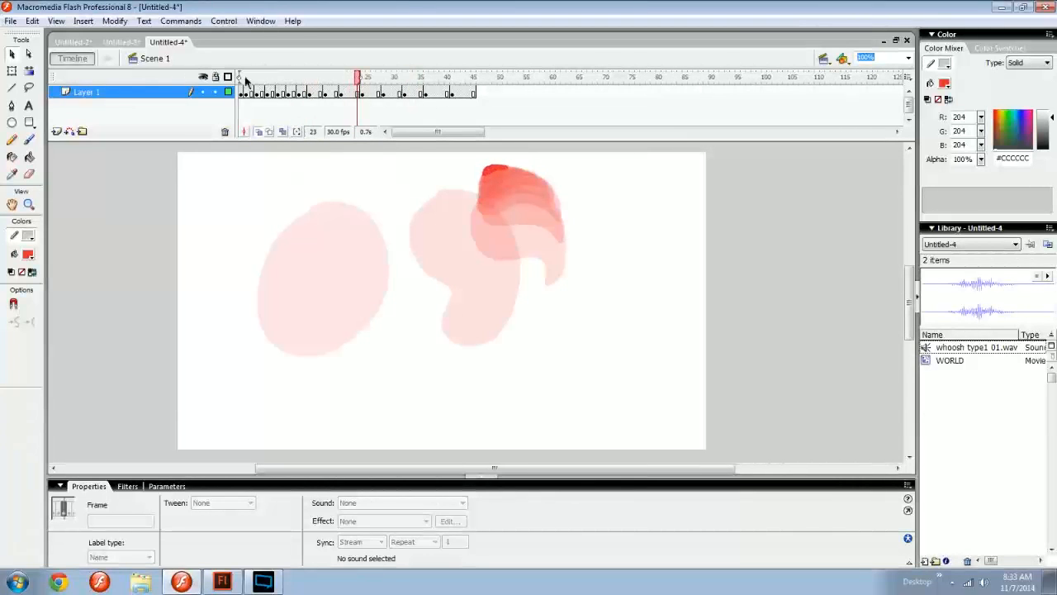
{"action": "mouse_move", "coordinate": [241, 76]}
{"action": "left_mouse_down"}
{"action": "mouse_move", "coordinate": [351, 76]}
{"action": "mouse_move", "coordinate": [331, 79]}
{"action": "left_mouse_up"}
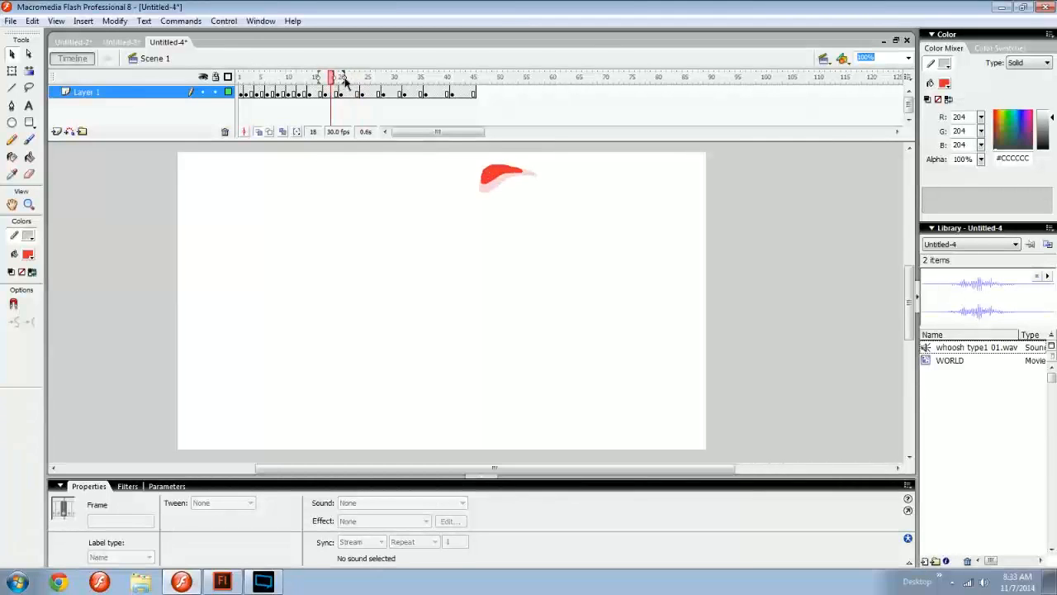
Enable Always Show Markers for onion skinning and move the playhead to frame 28
{"action": "left_click", "coordinate": [298, 132]}
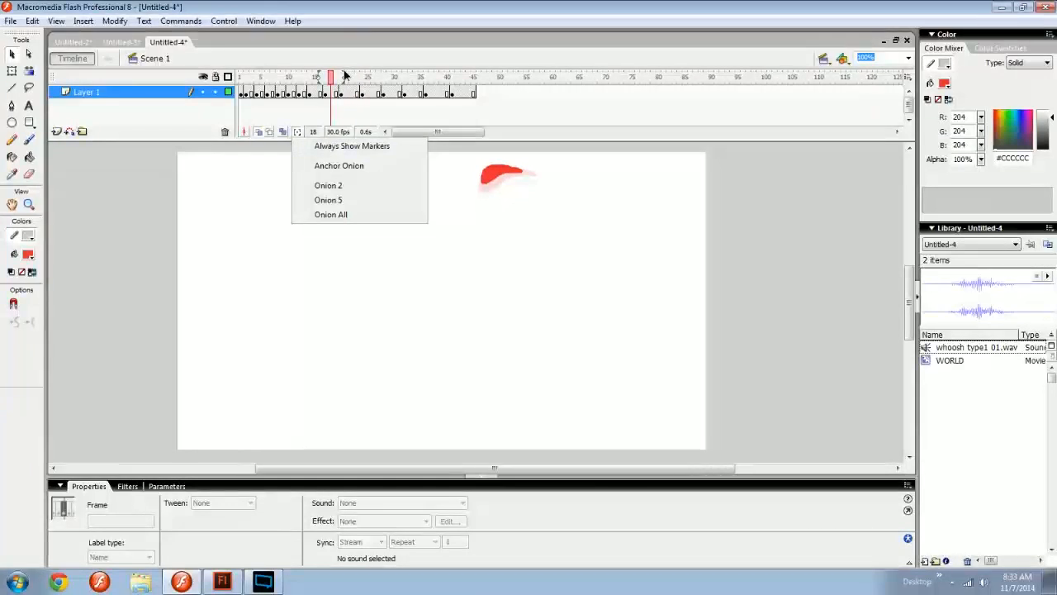
{"action": "left_click", "coordinate": [346, 148]}
{"action": "left_click_drag", "start_coordinate": [331, 78], "coordinate": [384, 78]}
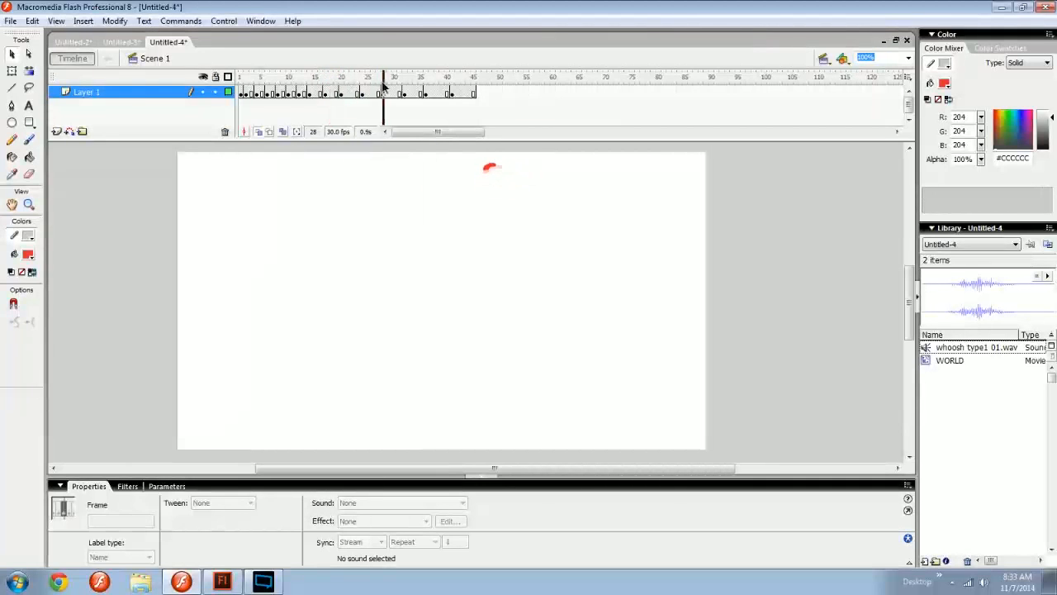
Turn off onion skinning and move the playhead back to frame 19
{"action": "left_click", "coordinate": [259, 133]}
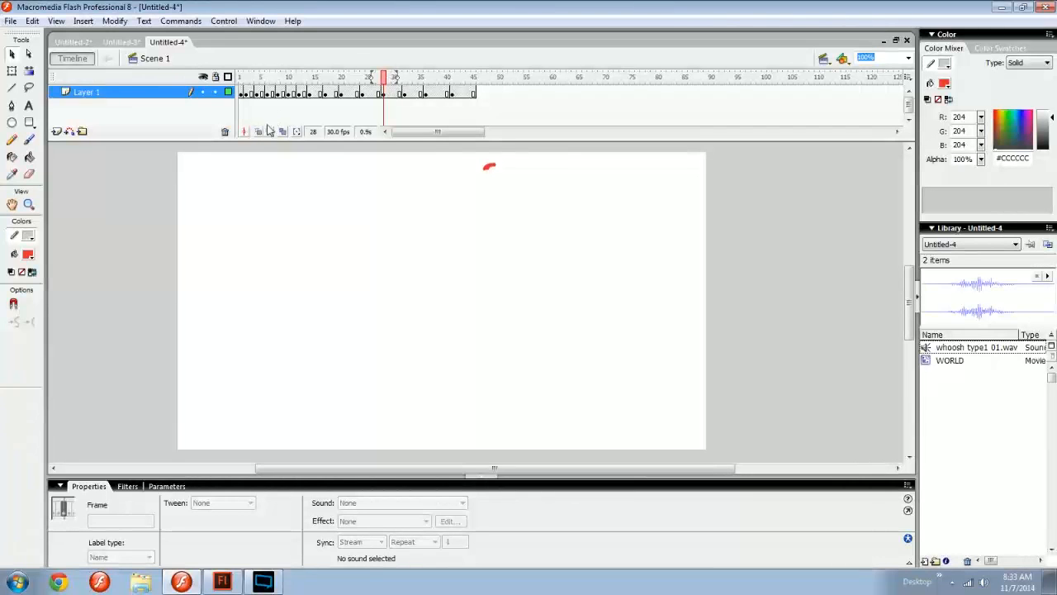
{"action": "left_click", "coordinate": [259, 134]}
{"action": "left_click", "coordinate": [258, 133]}
{"action": "left_click_drag", "start_coordinate": [384, 83], "coordinate": [339, 80]}
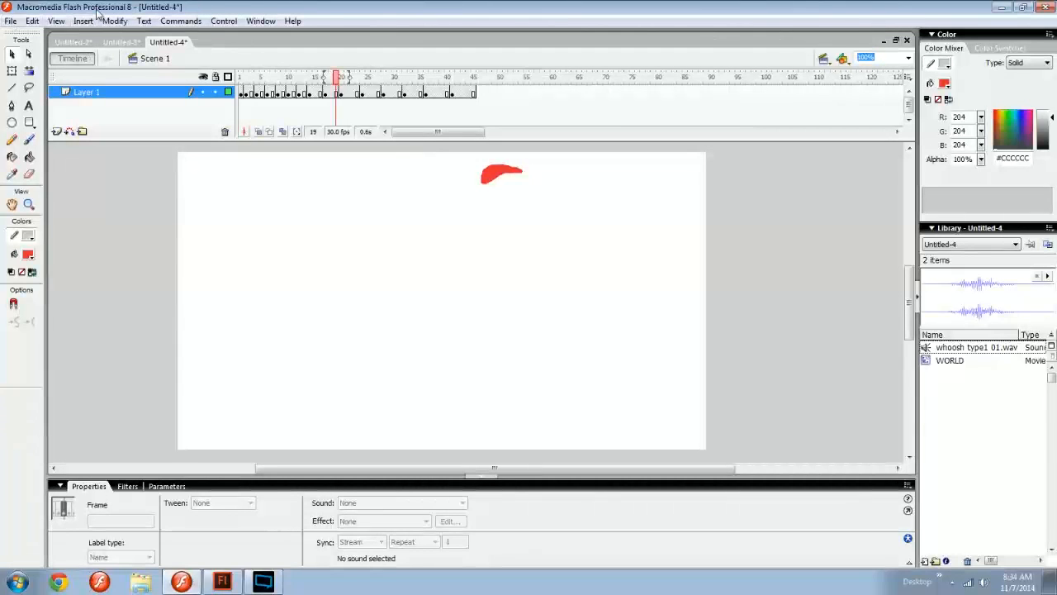
Look through the program's commands for the ones that step forward and backward one frame
{"action": "left_click", "coordinate": [275, 21]}
{"action": "mouse_move", "coordinate": [145, 21]}
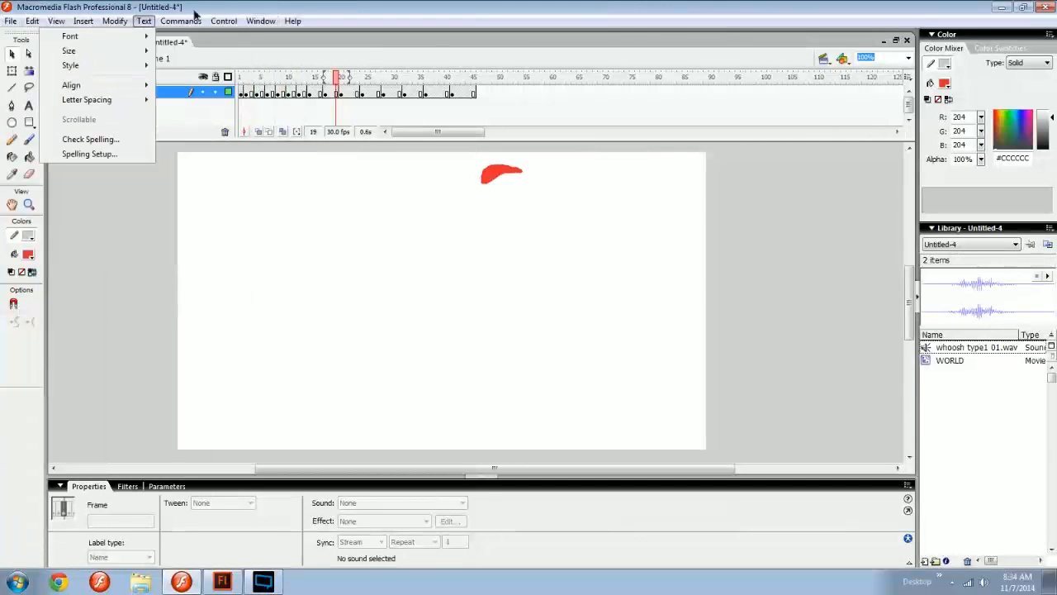
{"action": "mouse_move", "coordinate": [190, 20]}
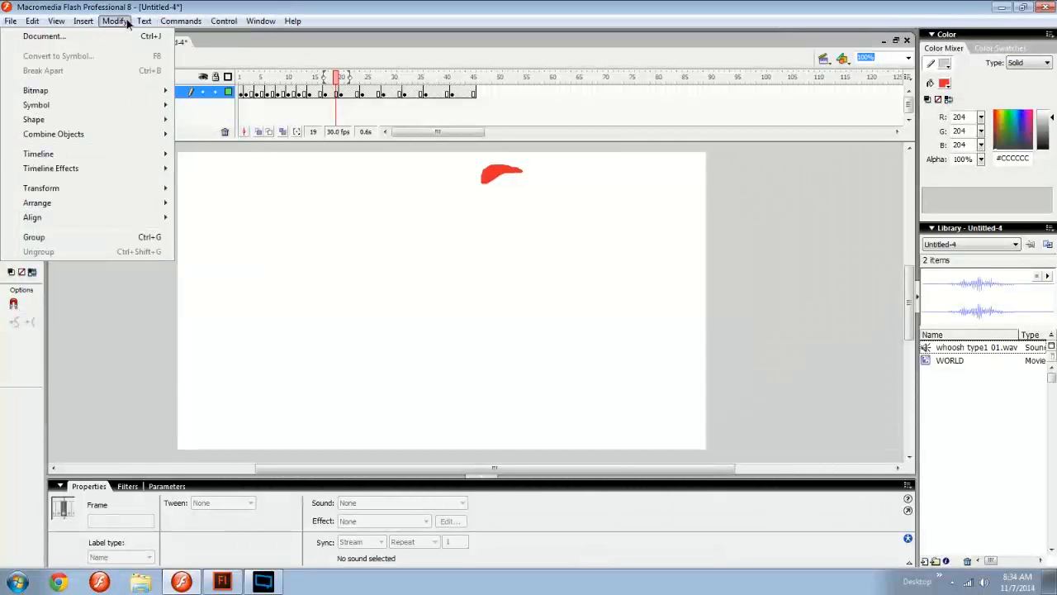
{"action": "mouse_move", "coordinate": [38, 20]}
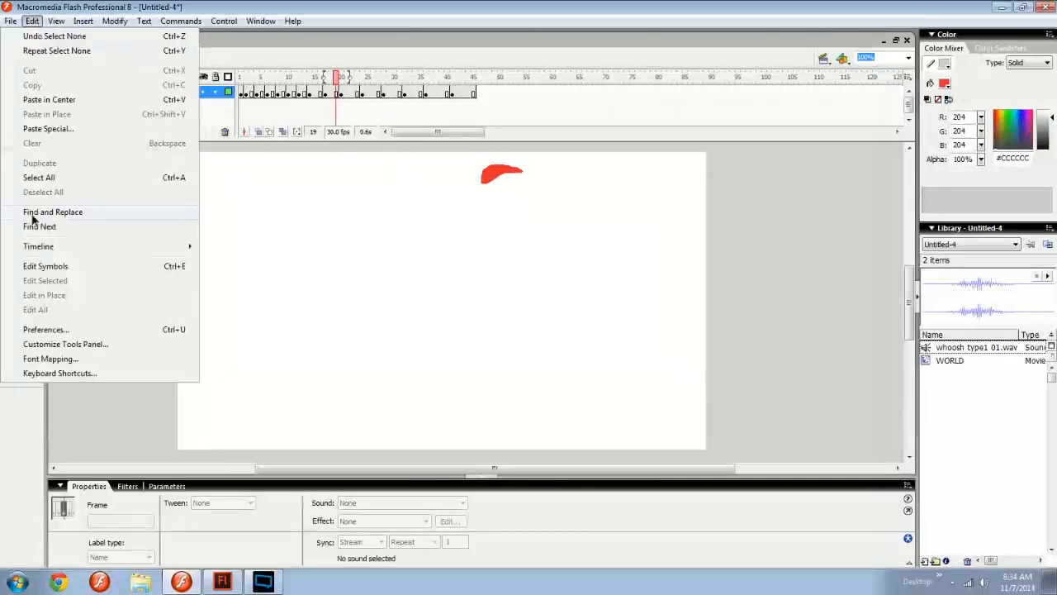
{"action": "mouse_move", "coordinate": [56, 246]}
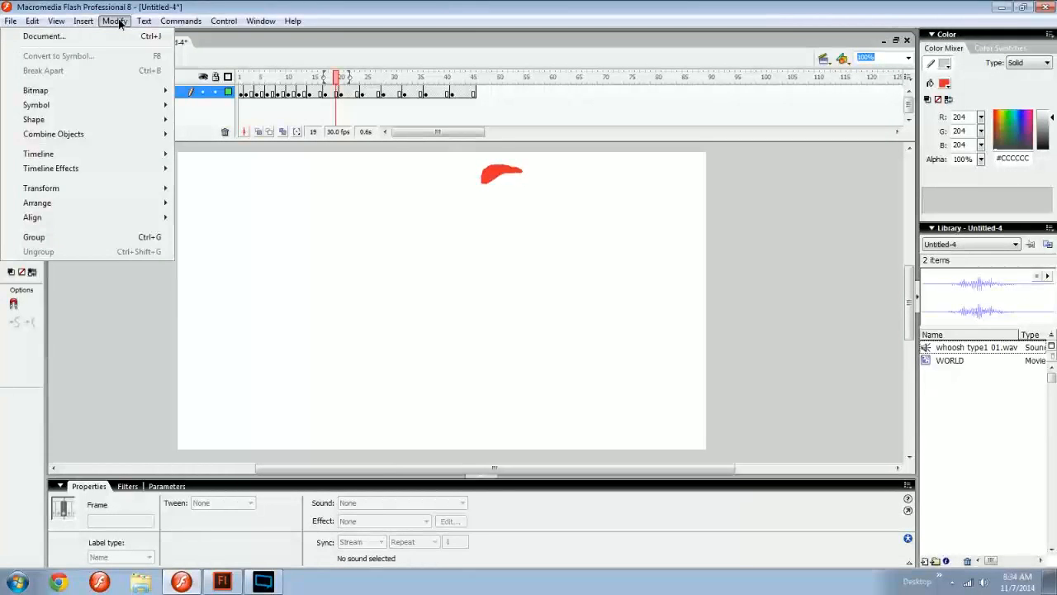
{"action": "mouse_move", "coordinate": [111, 156]}
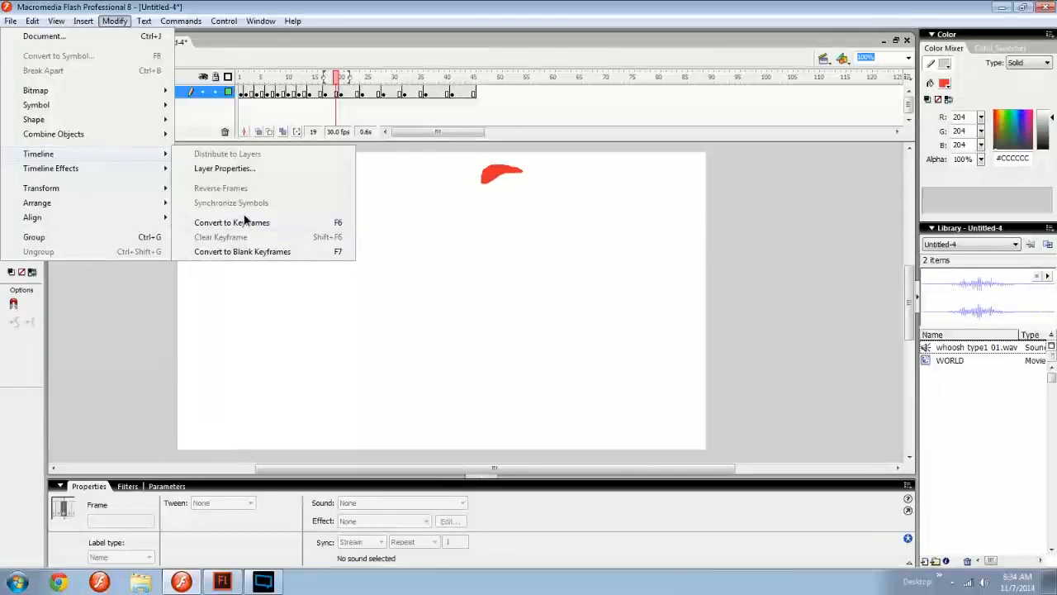
{"action": "mouse_move", "coordinate": [85, 177]}
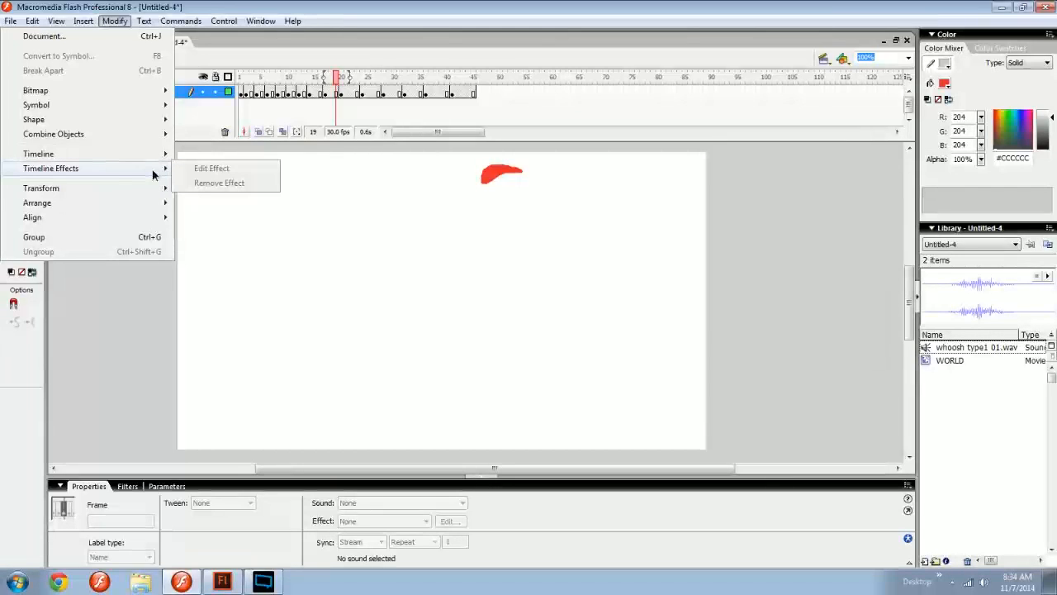
{"action": "left_click", "coordinate": [267, 267]}
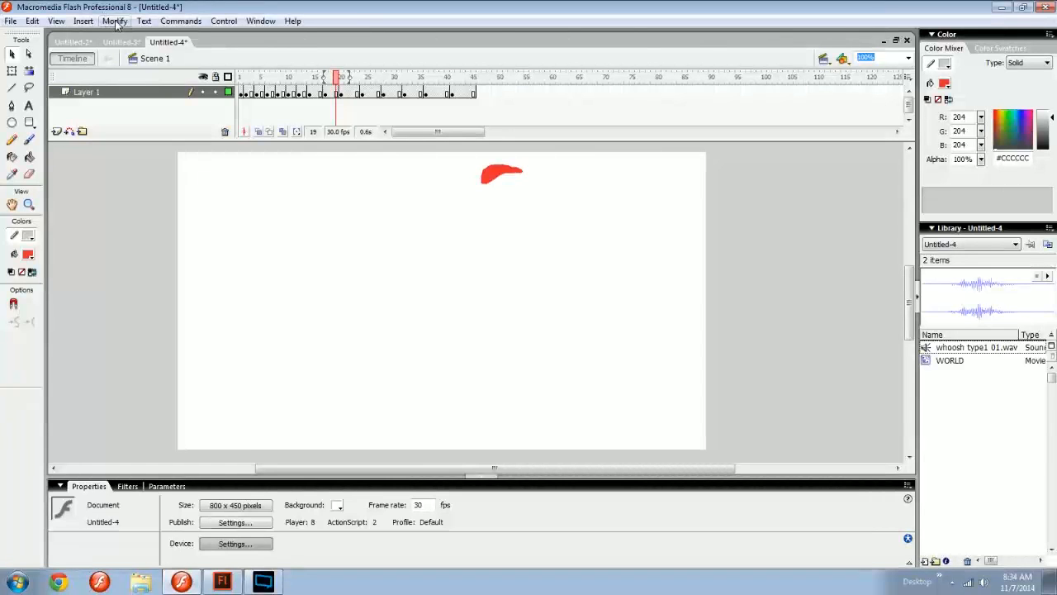
{"action": "left_click", "coordinate": [232, 25]}
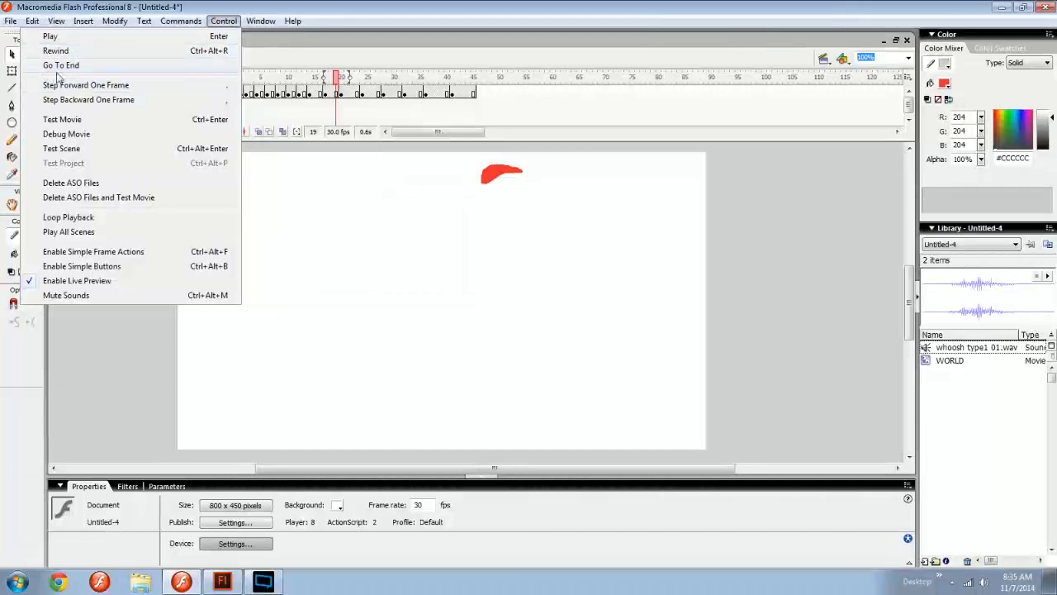
{"action": "left_click", "coordinate": [363, 246]}
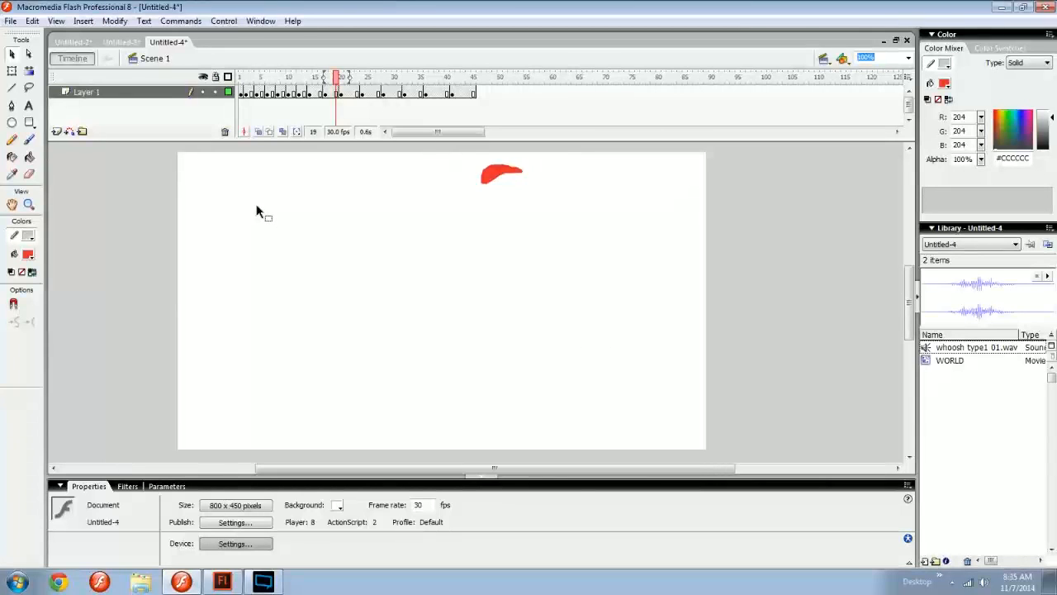
Move the playhead to frame 15 and step back and forth around it one frame at a time, ending on frame 17
{"action": "left_click_drag", "start_coordinate": [369, 82], "coordinate": [314, 89]}
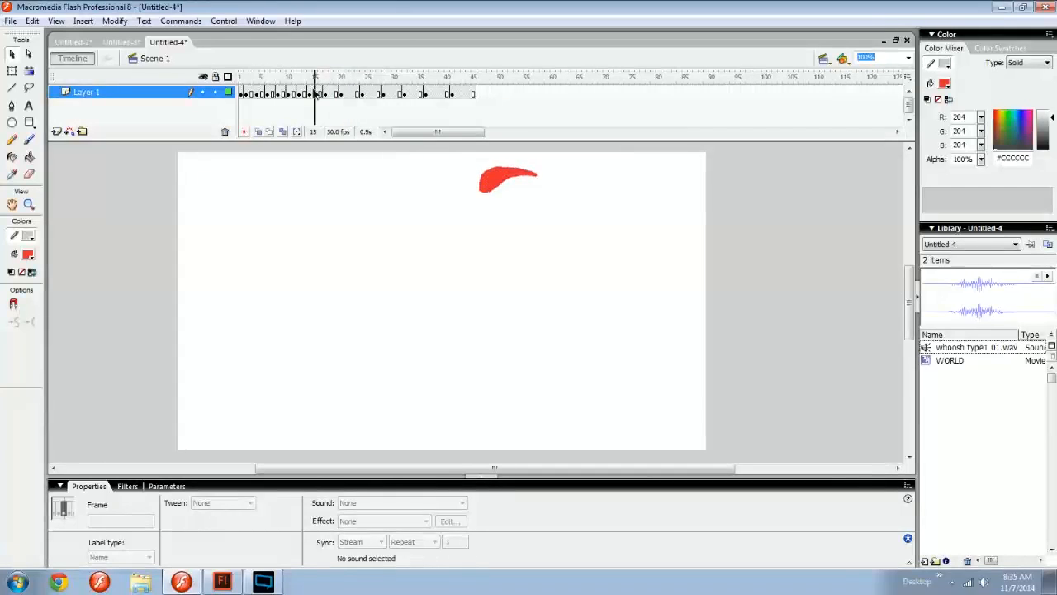
{"action": "left_click", "coordinate": [384, 223]}
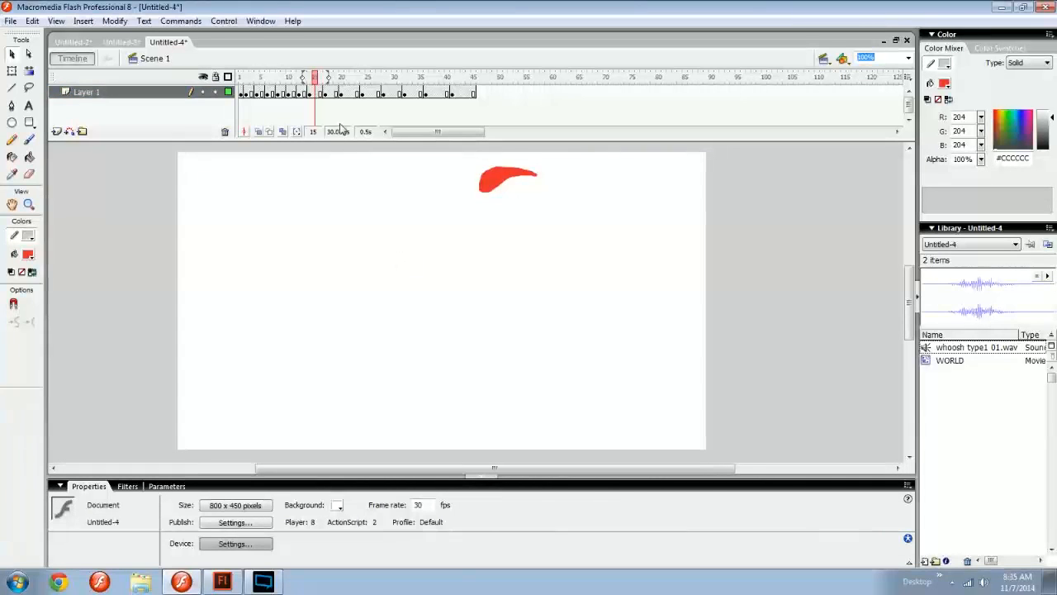
{"action": "key", "text": "comma"}
{"action": "key", "text": "comma"}
{"action": "key", "text": "period"}
{"action": "key", "text": "period"}
{"action": "key", "text": "period"}
{"action": "key", "text": "period"}
{"action": "key", "text": "comma"}
{"action": "key", "text": "comma"}
{"action": "key", "text": "comma"}
{"action": "key", "text": "comma"}
{"action": "key", "text": "period"}
{"action": "key", "text": "period"}
{"action": "key", "text": "period"}
{"action": "key", "text": "period"}
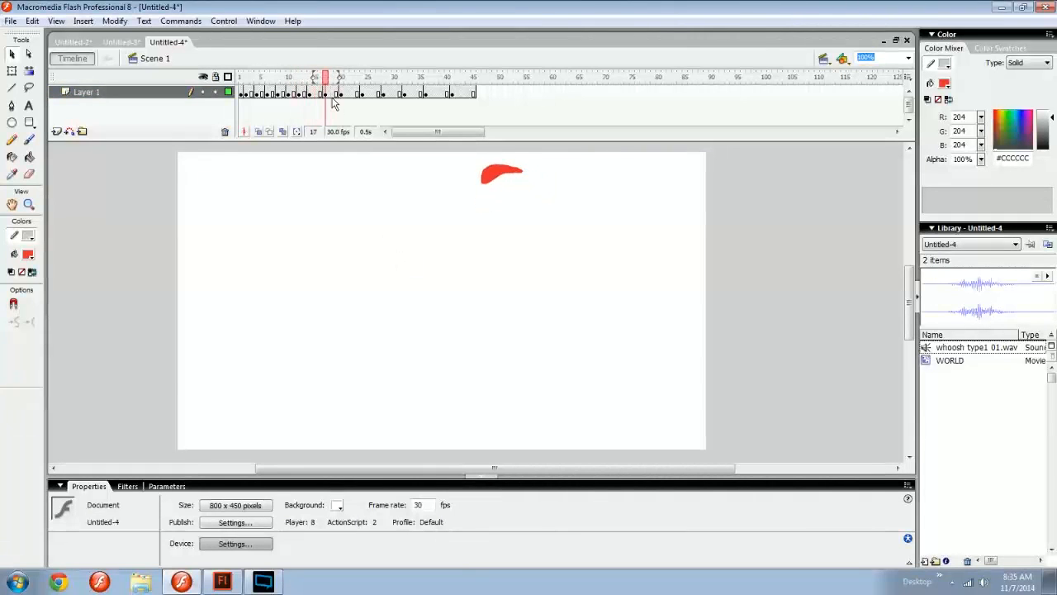
Step backward one frame at a time from frame 17 to frame 1
{"action": "key", "text": "comma"}
{"action": "key", "text": "comma"}
{"action": "key", "text": "comma"}
{"action": "key", "text": "comma"}
{"action": "key", "text": "comma"}
{"action": "key", "text": "comma"}
{"action": "key", "text": "comma"}
{"action": "key", "text": "comma"}
{"action": "key", "text": "comma"}
{"action": "key", "text": "comma"}
{"action": "key", "text": "comma"}
{"action": "key", "text": "comma"}
{"action": "key", "text": "comma"}
{"action": "key", "text": "comma"}
{"action": "key", "text": "comma"}
{"action": "key", "text": "comma"}
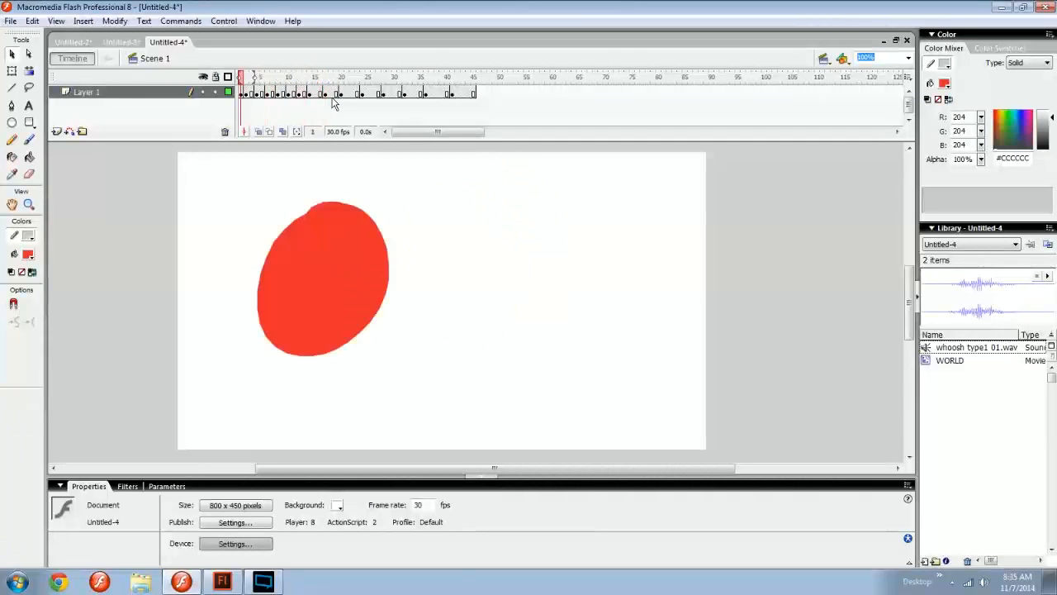
Step forward through the whole animation one frame at a time to frame 45
{"action": "key", "text": "period"}
{"action": "key", "text": "period"}
{"action": "key", "text": "period"}
{"action": "key", "text": "period"}
{"action": "key", "text": "period"}
{"action": "key", "text": "period"}
{"action": "key", "text": "period"}
{"action": "key", "text": "period"}
{"action": "key", "text": "period"}
{"action": "key", "text": "period"}
{"action": "key", "text": "period"}
{"action": "key", "text": "period"}
{"action": "key", "text": "period"}
{"action": "key", "text": "period"}
{"action": "key", "text": "period"}
{"action": "key", "text": "period"}
{"action": "key", "text": "period"}
{"action": "key", "text": "period"}
{"action": "key", "text": "period"}
{"action": "key", "text": "period"}
{"action": "key", "text": "period"}
{"action": "key", "text": "period"}
{"action": "key", "text": "period"}
{"action": "key", "text": "period"}
{"action": "key", "text": "period"}
{"action": "key", "text": "period"}
{"action": "key", "text": "period"}
{"action": "key", "text": "period"}
{"action": "key", "text": "period"}
{"action": "key", "text": "period"}
{"action": "key", "text": "period"}
{"action": "key", "text": "period"}
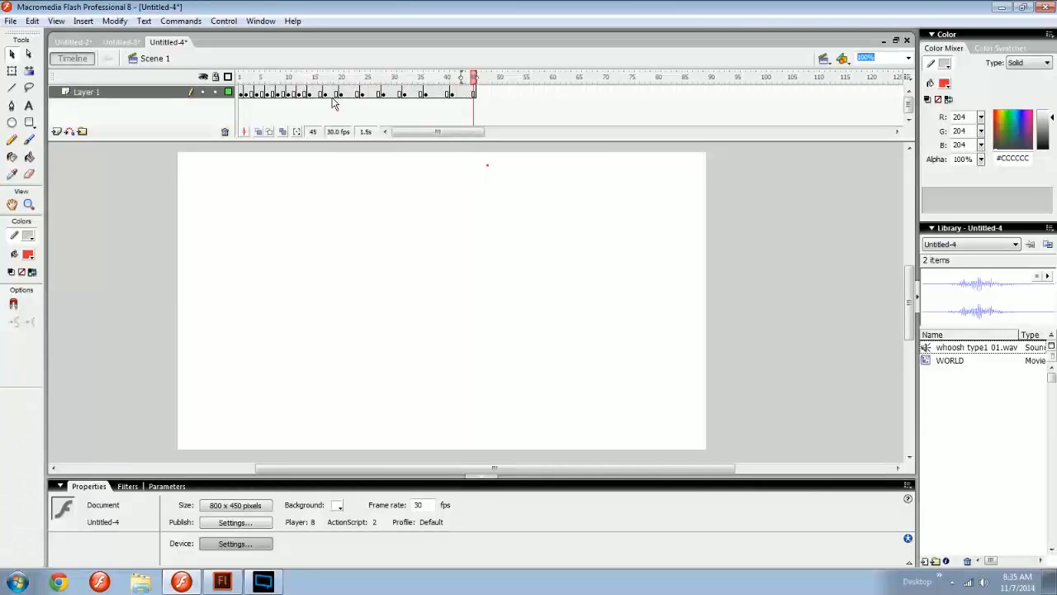
Step backward one frame at a time from frame 45 to frame 6 to review the motion in reverse
{"action": "key", "text": "comma"}
{"action": "key", "text": "comma"}
{"action": "key", "text": "comma"}
{"action": "key", "text": "comma"}
{"action": "key", "text": "comma"}
{"action": "key", "text": "comma"}
{"action": "key", "text": "comma"}
{"action": "key", "text": "comma"}
{"action": "key", "text": "comma"}
{"action": "key", "text": "comma"}
{"action": "key", "text": "comma"}
{"action": "key", "text": "comma"}
{"action": "key", "text": "comma"}
{"action": "key", "text": "comma"}
{"action": "key", "text": "comma"}
{"action": "key", "text": "comma"}
{"action": "key", "text": "comma"}
{"action": "key", "text": "comma"}
{"action": "key", "text": "comma"}
{"action": "key", "text": "comma"}
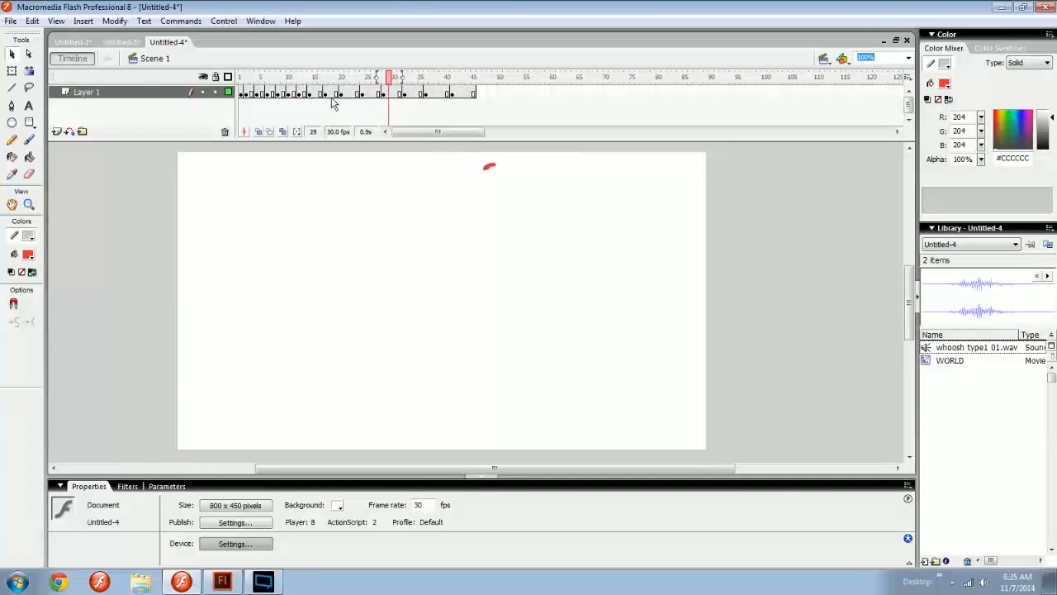
{"action": "key", "text": "comma"}
{"action": "key", "text": "comma"}
{"action": "key", "text": "comma"}
{"action": "key", "text": "comma"}
{"action": "key", "text": "comma"}
{"action": "key", "text": "comma"}
{"action": "key", "text": "comma"}
{"action": "key", "text": "comma"}
{"action": "key", "text": "comma"}
{"action": "key", "text": "comma"}
{"action": "key", "text": "comma"}
{"action": "key", "text": "comma"}
{"action": "key", "text": "comma"}
{"action": "key", "text": "comma"}
{"action": "key", "text": "comma"}
{"action": "key", "text": "comma"}
{"action": "key", "text": "comma"}
{"action": "key", "text": "comma"}
{"action": "key", "text": "comma"}
{"action": "key", "text": "comma"}
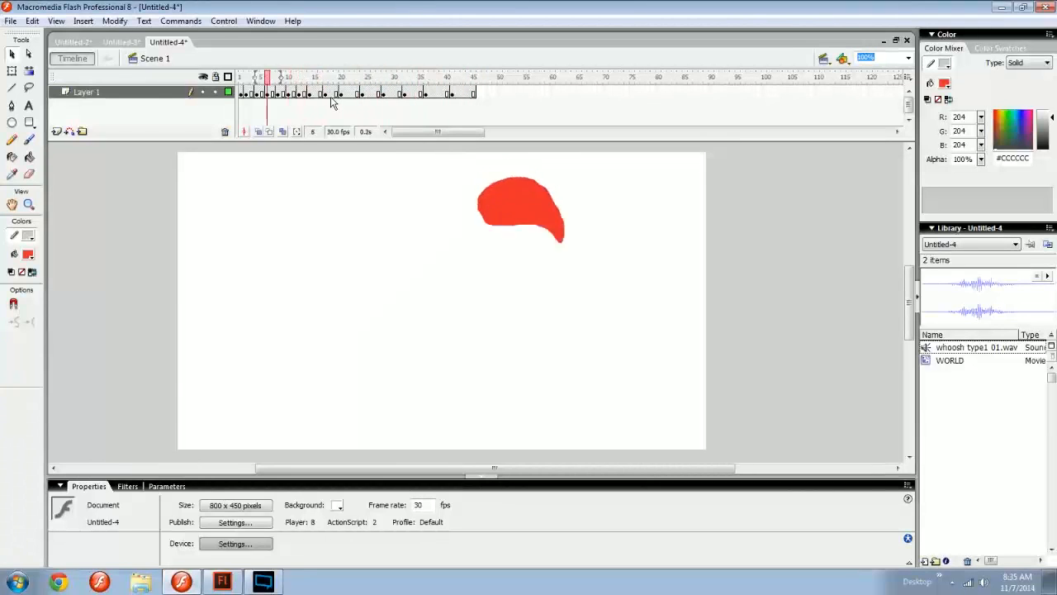
Step a few frames forward from frame 6, then step back to frame 1
{"action": "key", "text": "period"}
{"action": "key", "text": "period"}
{"action": "key", "text": "period"}
{"action": "key", "text": "period"}
{"action": "key", "text": "comma"}
{"action": "key", "text": "comma"}
{"action": "key", "text": "comma"}
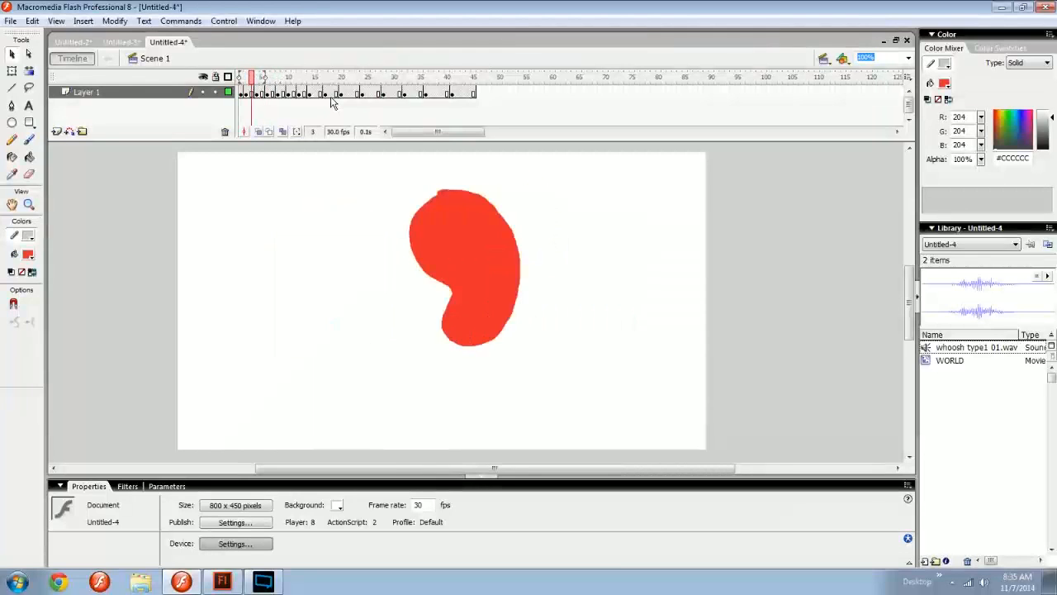
{"action": "key", "text": "comma"}
{"action": "key", "text": "comma"}
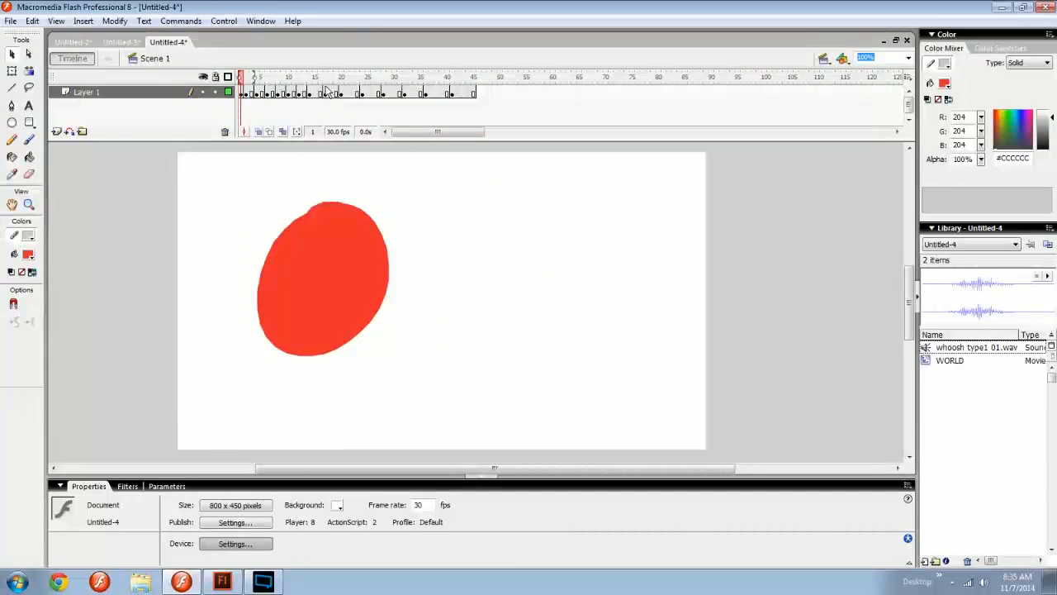
Step forward one frame at a time from frame 1 to frame 7 to check the shape changes
{"action": "key", "text": "period"}
{"action": "key", "text": "comma"}
{"action": "key", "text": "period"}
{"action": "key", "text": "period"}
{"action": "key", "text": "period"}
{"action": "key", "text": "period"}
{"action": "key", "text": "period"}
{"action": "key", "text": "period"}
{"action": "key", "text": "period"}
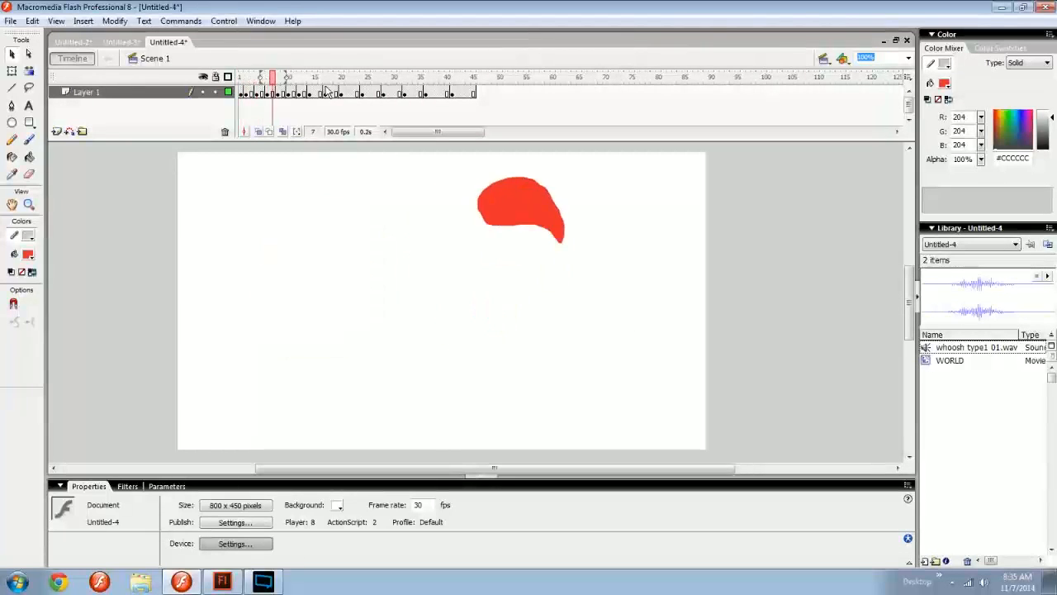
Step back and forth one frame at a time around frame 7 to compare neighbouring shapes
{"action": "key", "text": "comma"}
{"action": "key", "text": "period"}
{"action": "key", "text": "comma"}
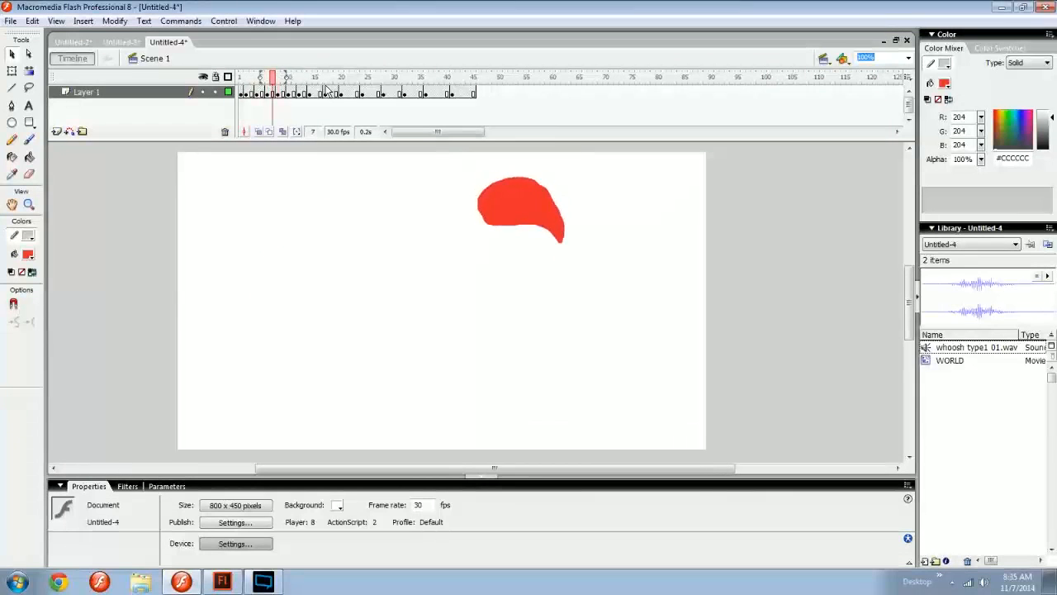
{"action": "key", "text": "period"}
{"action": "key", "text": "comma"}
Return the playhead to frame 1 and look over the playback and movie-testing commands
{"action": "left_click_drag", "start_coordinate": [310, 76], "coordinate": [241, 76]}
{"action": "left_click", "coordinate": [224, 22]}
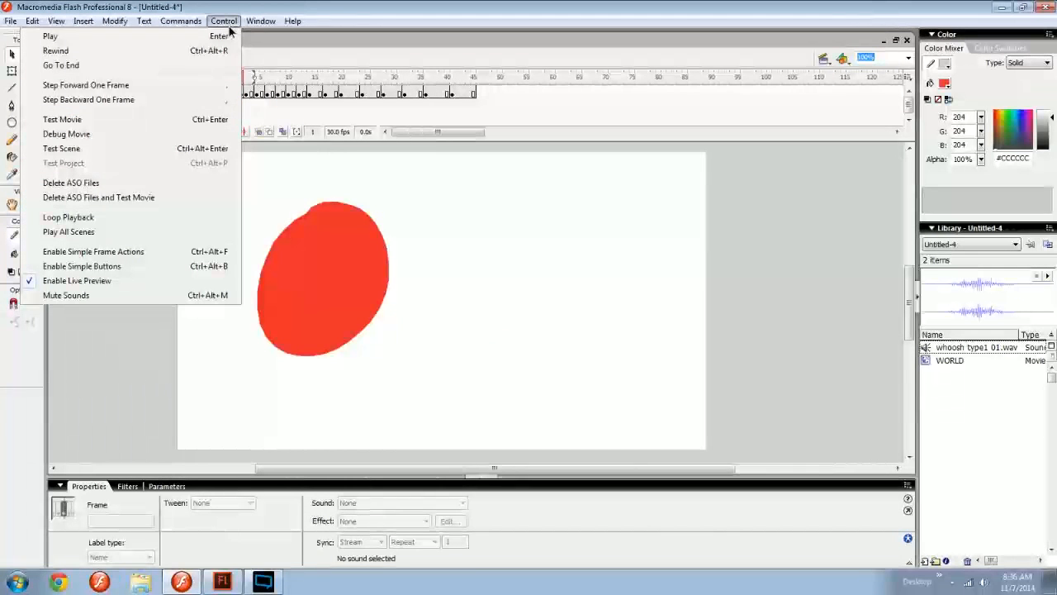
{"action": "left_click", "coordinate": [514, 222]}
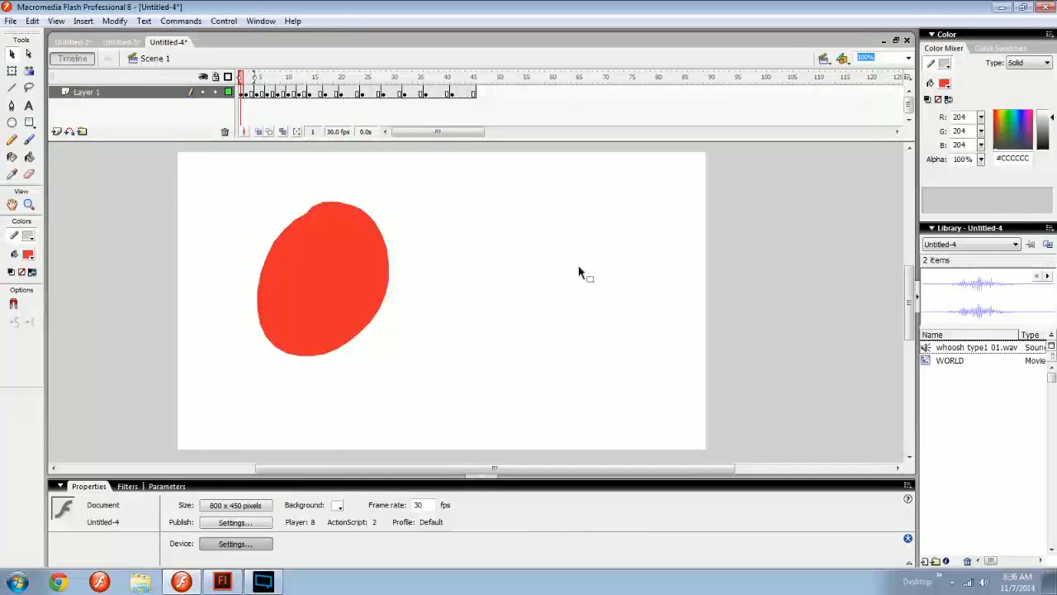
Test the movie and reposition the preview window so the looping animation can be watched
{"action": "key", "text": "ctrl+Return"}
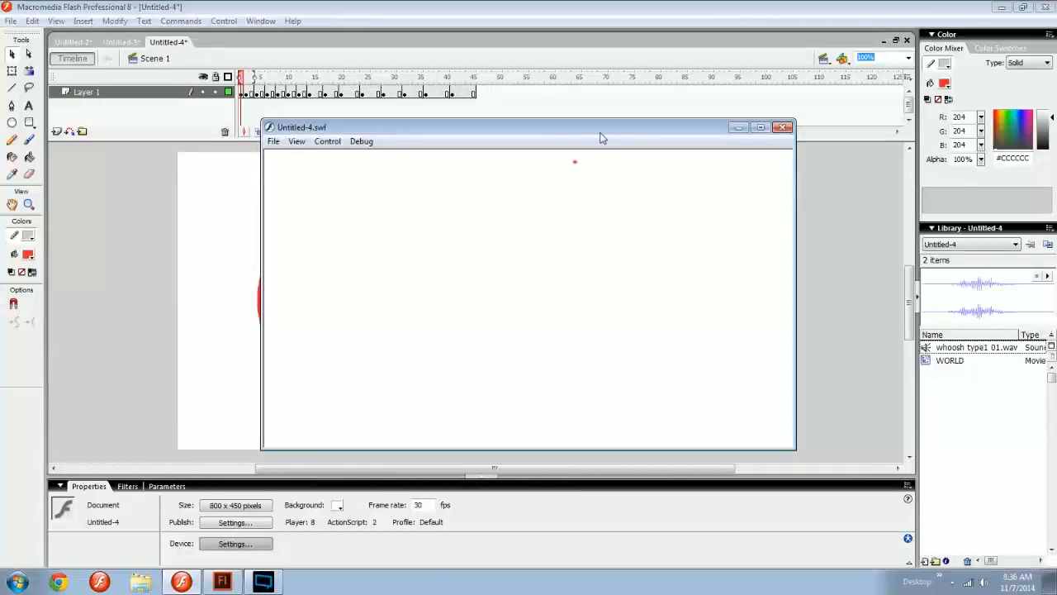
{"action": "left_click_drag", "start_coordinate": [600, 132], "coordinate": [591, 107]}
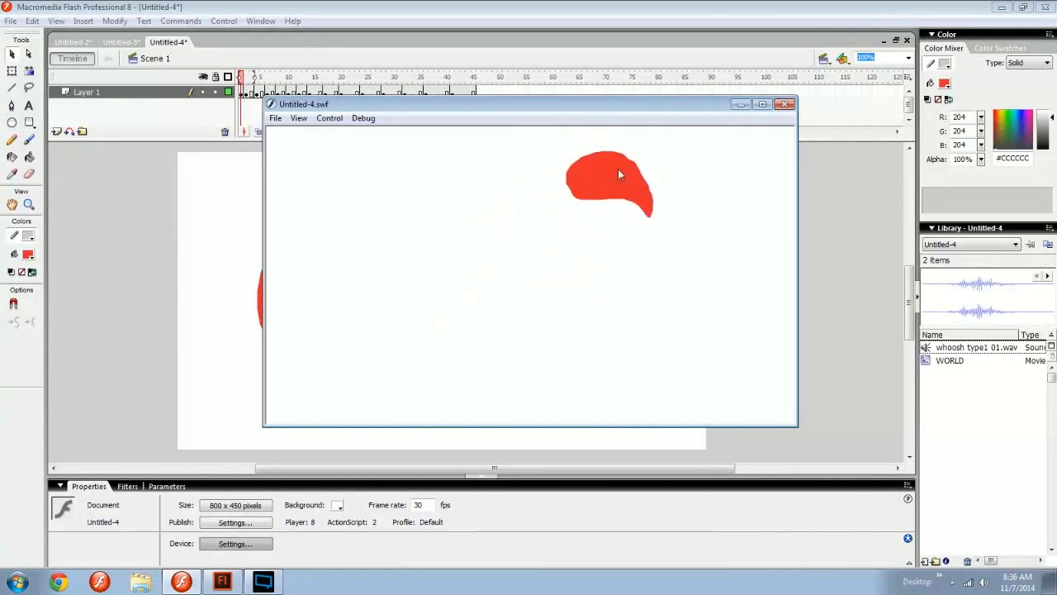
{"action": "left_click_drag", "start_coordinate": [597, 105], "coordinate": [491, 100]}
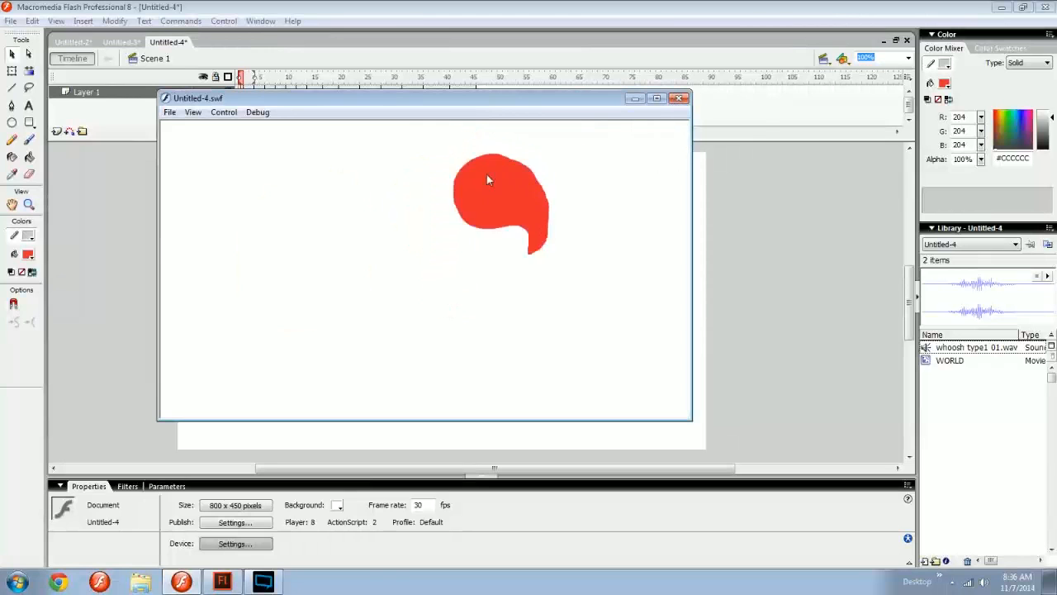
Stop playback in the movie preview and move its window down so the timeline is uncovered
{"action": "right_click", "coordinate": [650, 176]}
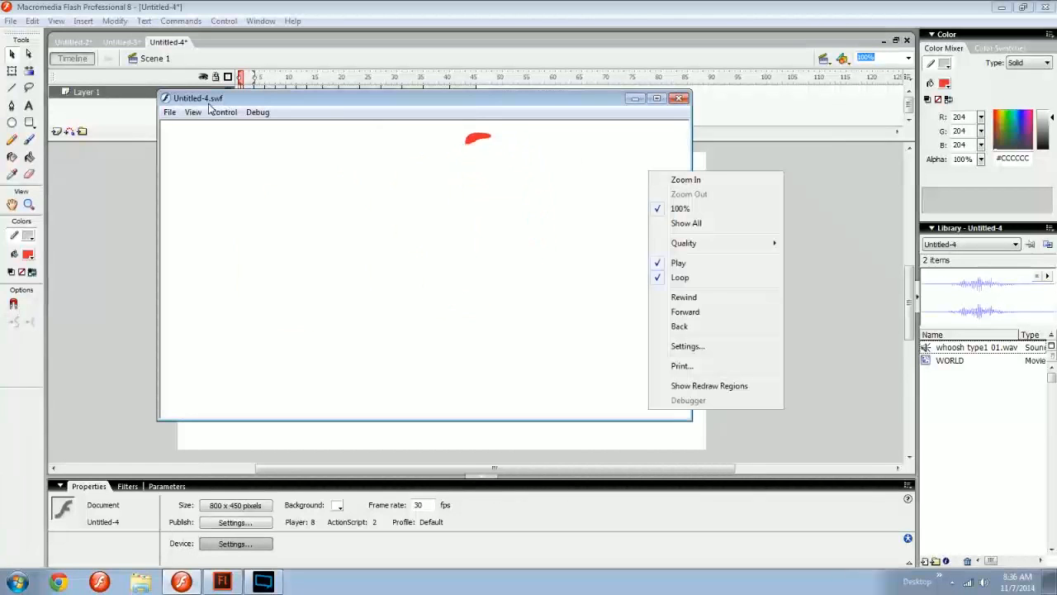
{"action": "left_click", "coordinate": [673, 264]}
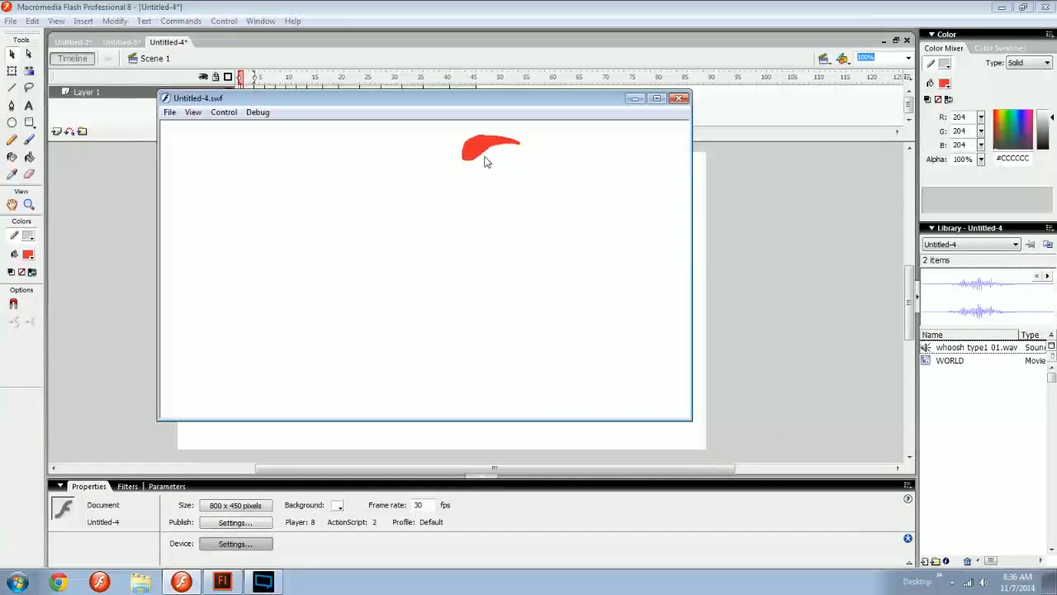
{"action": "right_click", "coordinate": [674, 237]}
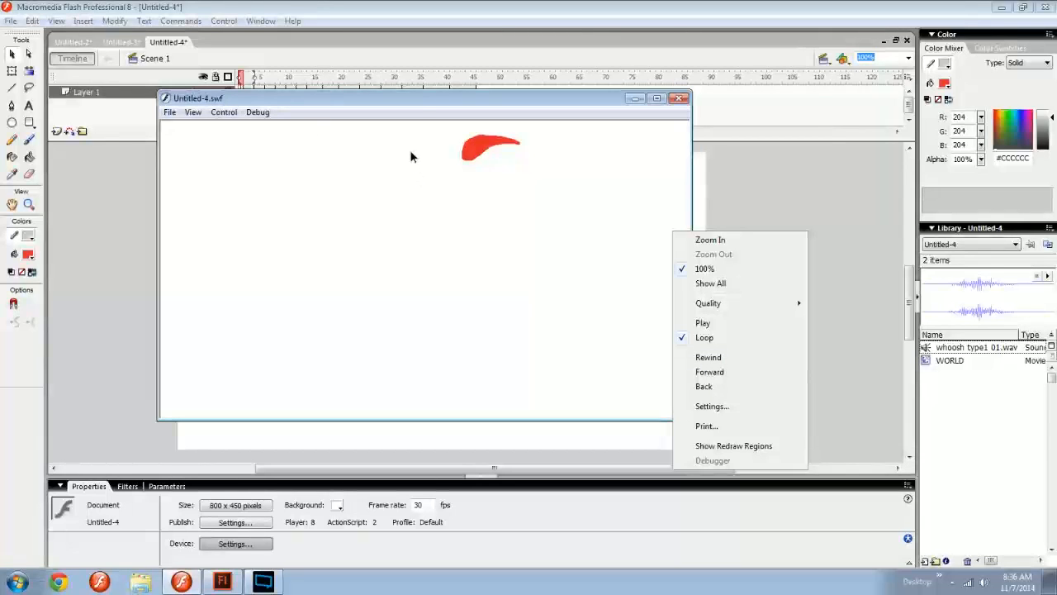
{"action": "left_click", "coordinate": [396, 100]}
{"action": "left_click_drag", "start_coordinate": [371, 103], "coordinate": [381, 133]}
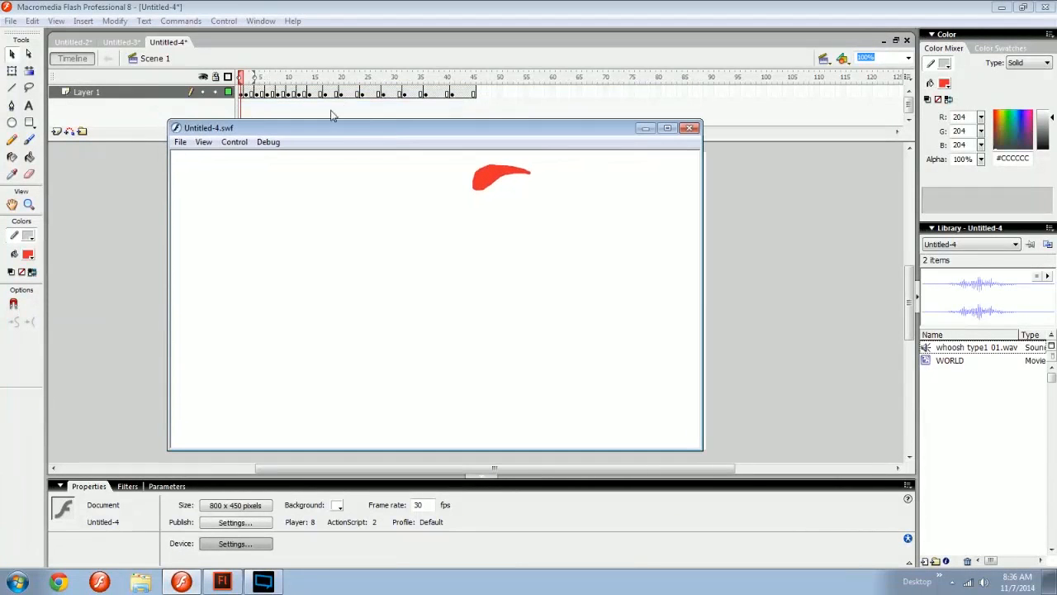
Use Forward in the stopped movie preview, and rewind the preview to its beginning
{"action": "right_click", "coordinate": [622, 220]}
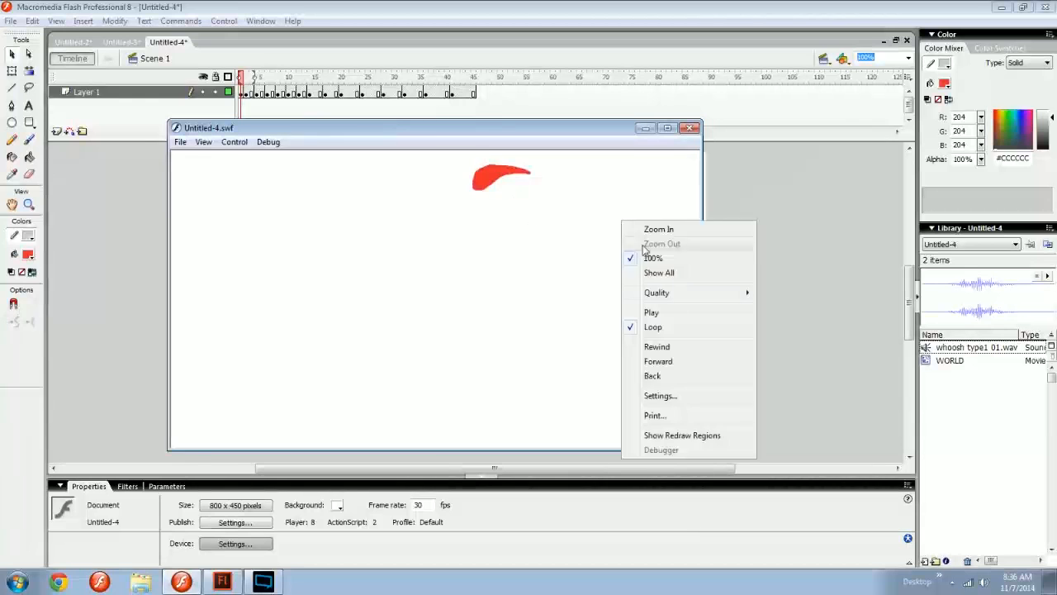
{"action": "left_click", "coordinate": [667, 361]}
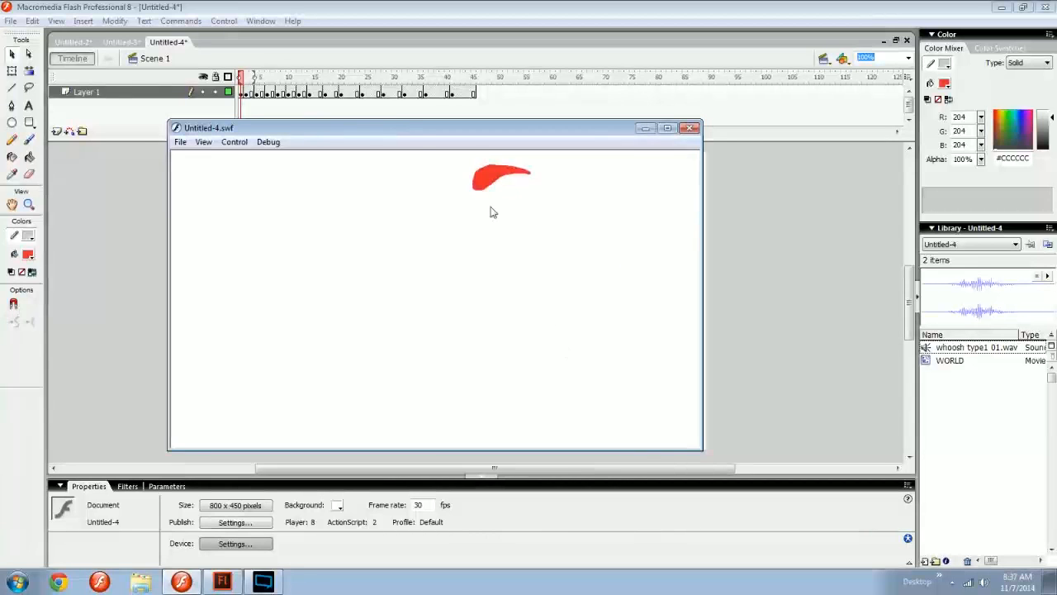
{"action": "right_click", "coordinate": [608, 226]}
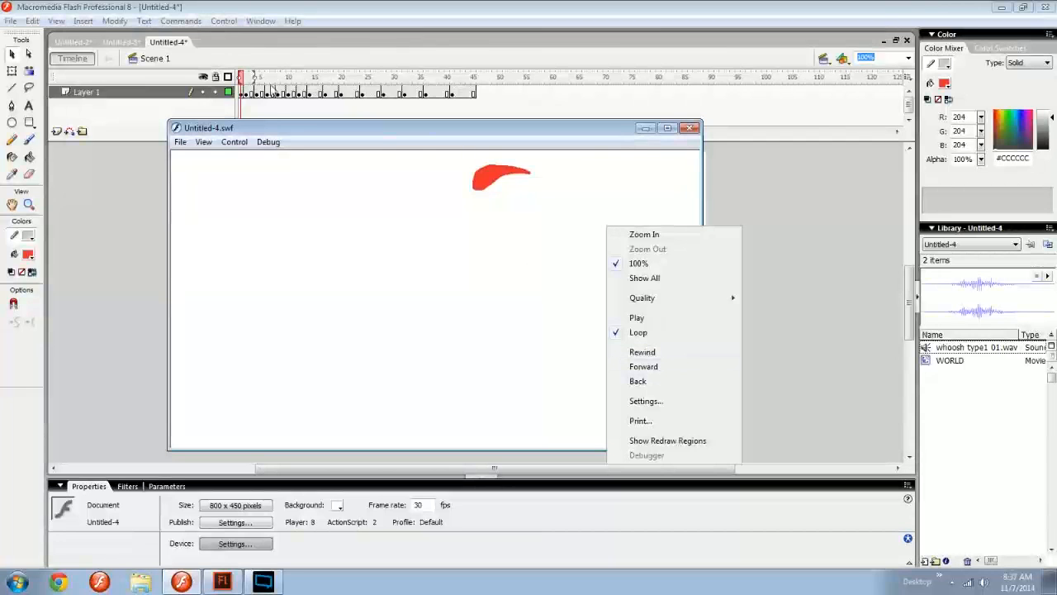
{"action": "left_click", "coordinate": [658, 354]}
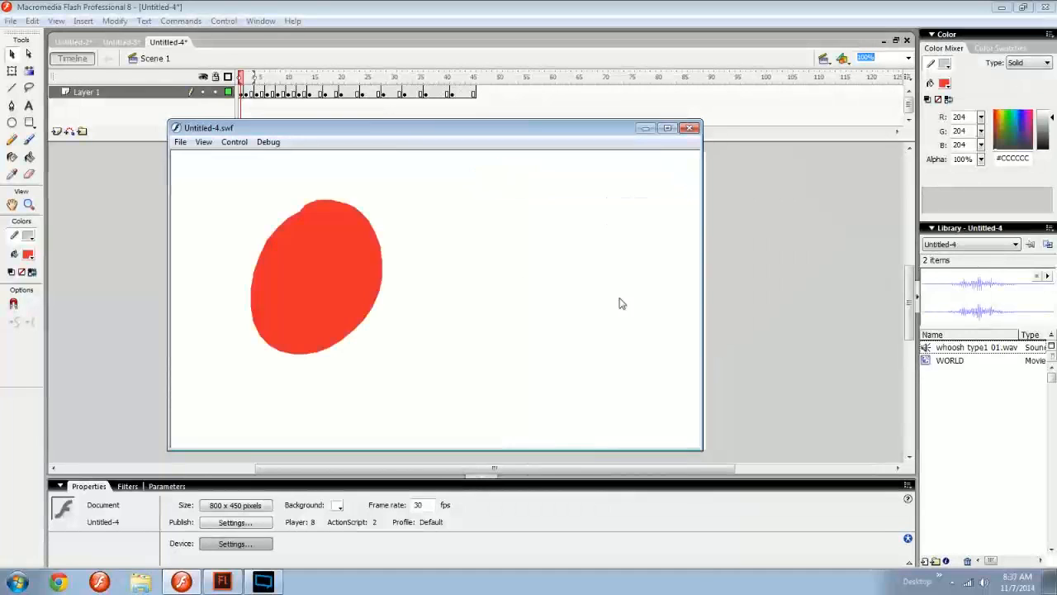
Resume playback in the movie preview and close the preview window
{"action": "right_click", "coordinate": [561, 258]}
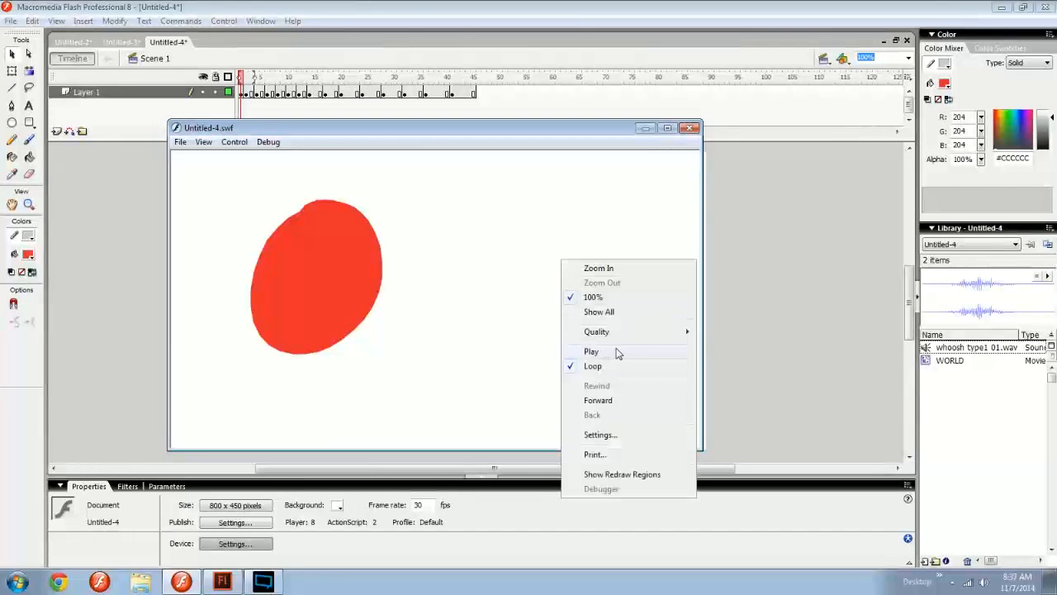
{"action": "left_click", "coordinate": [615, 352]}
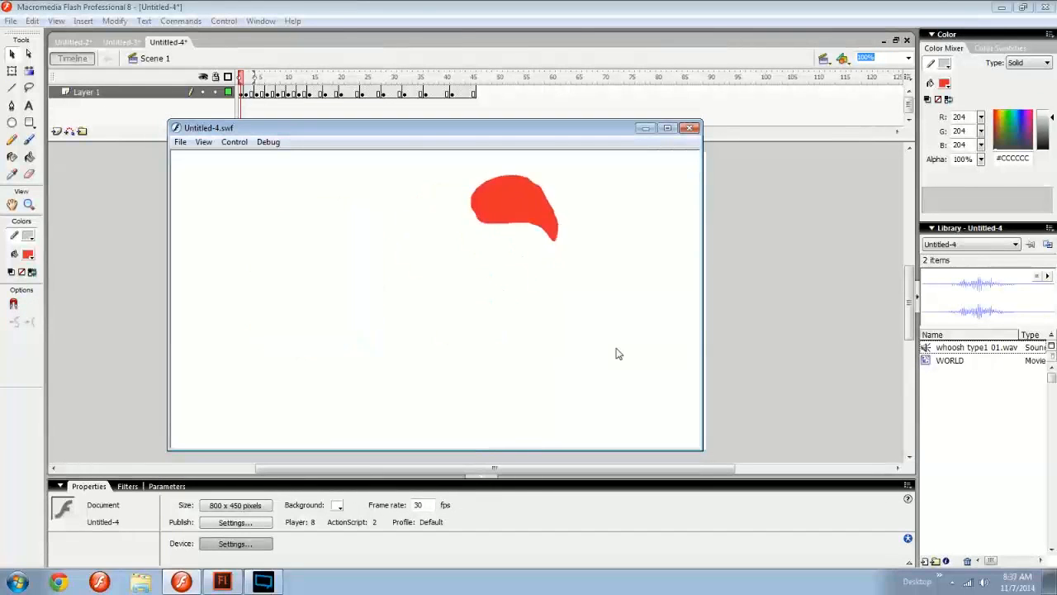
{"action": "left_click", "coordinate": [692, 129]}
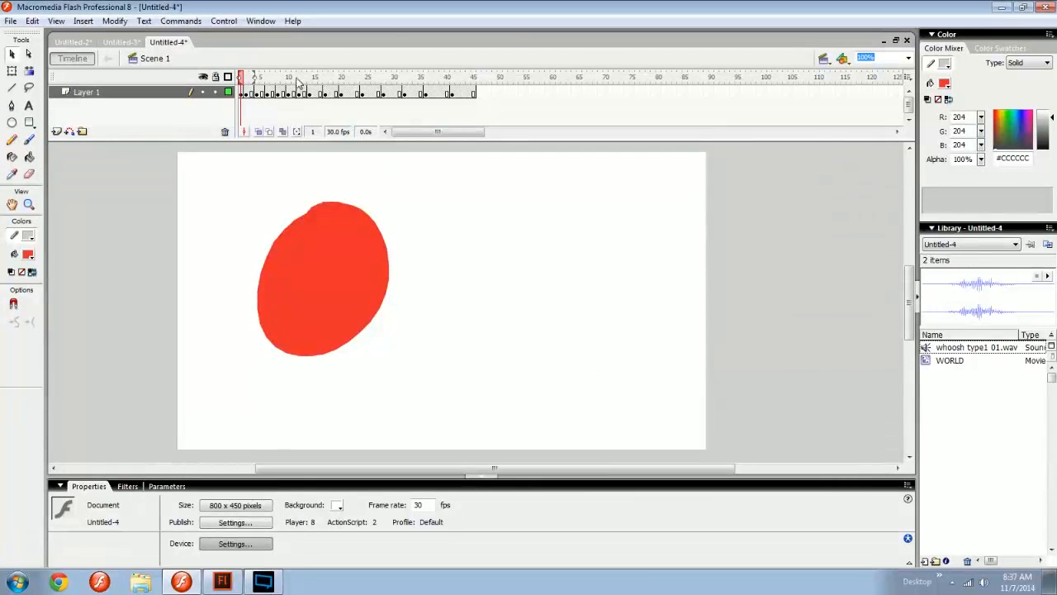
Play the timeline from frame 1, then scrub the playhead back to frame 10
{"action": "left_click", "coordinate": [240, 83]}
{"action": "key", "text": "Return"}
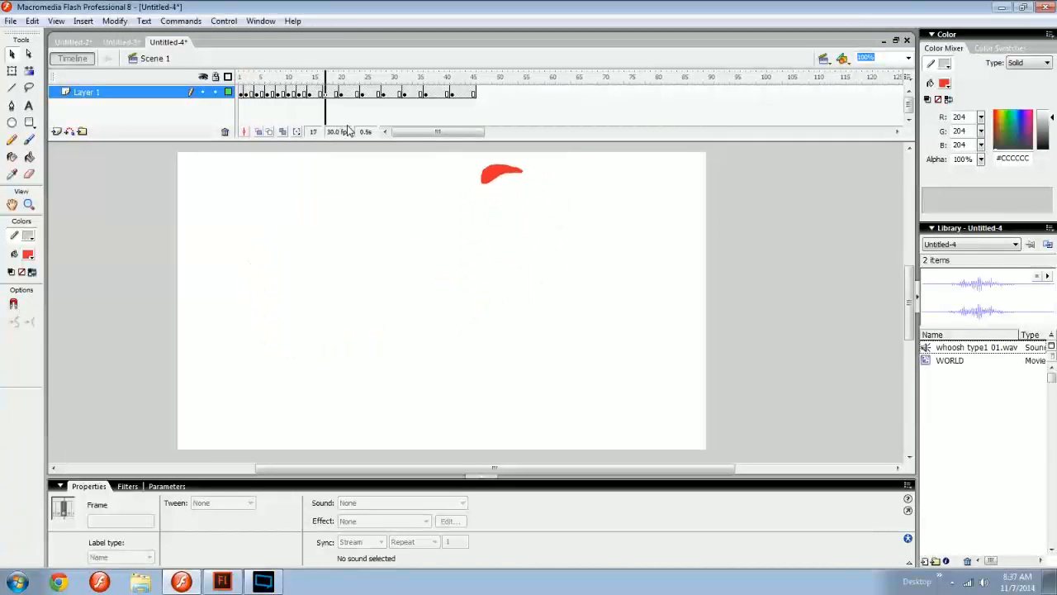
{"action": "left_click", "coordinate": [314, 81]}
{"action": "left_click_drag", "start_coordinate": [314, 82], "coordinate": [289, 88]}
{"action": "left_click", "coordinate": [460, 328]}
{"action": "key", "text": "space"}
{"action": "mouse_move", "coordinate": [395, 300]}
{"action": "left_mouse_down"}
{"action": "mouse_move", "coordinate": [467, 298]}
{"action": "mouse_move", "coordinate": [482, 309]}
{"action": "mouse_move", "coordinate": [380, 300]}
{"action": "left_mouse_up"}
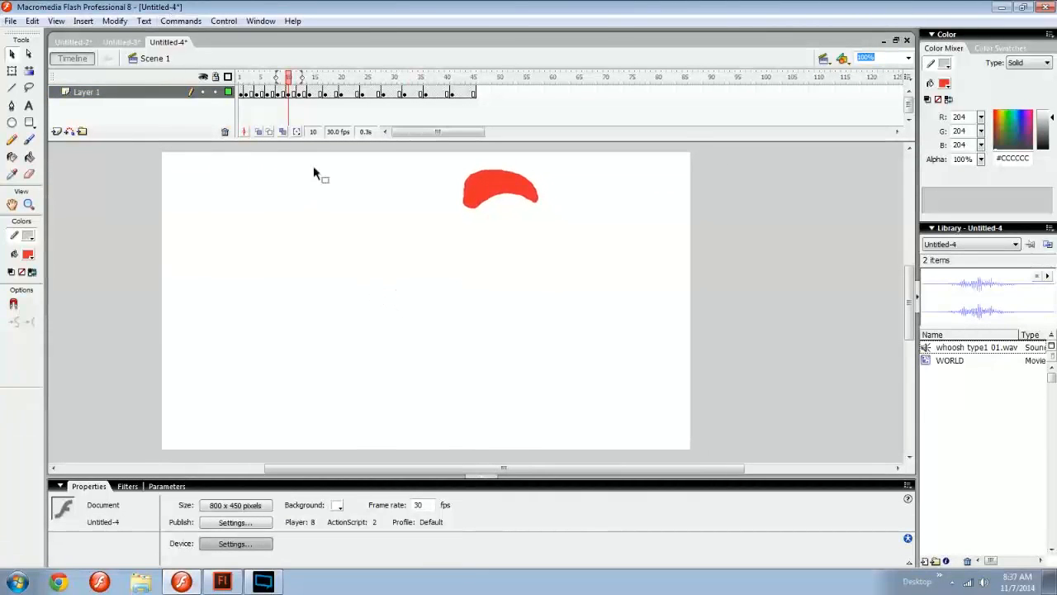
Reverse the order of frames 12 to 27 on Layer 1
{"action": "left_click", "coordinate": [306, 94]}
{"action": "right_click", "coordinate": [306, 94]}
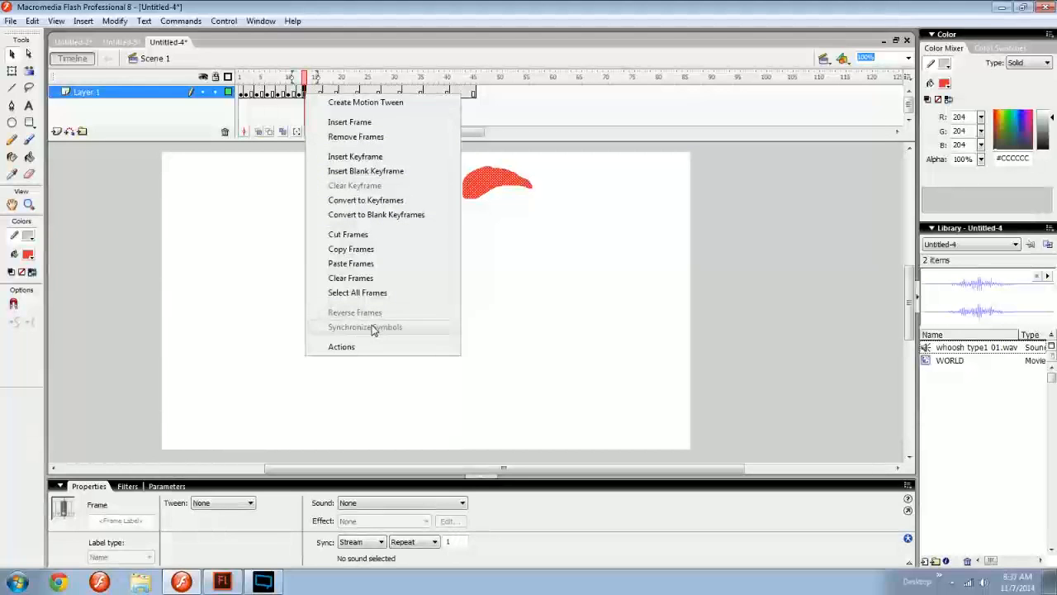
{"action": "left_click", "coordinate": [262, 289]}
{"action": "left_click_drag", "start_coordinate": [302, 93], "coordinate": [376, 93]}
{"action": "right_click", "coordinate": [328, 98]}
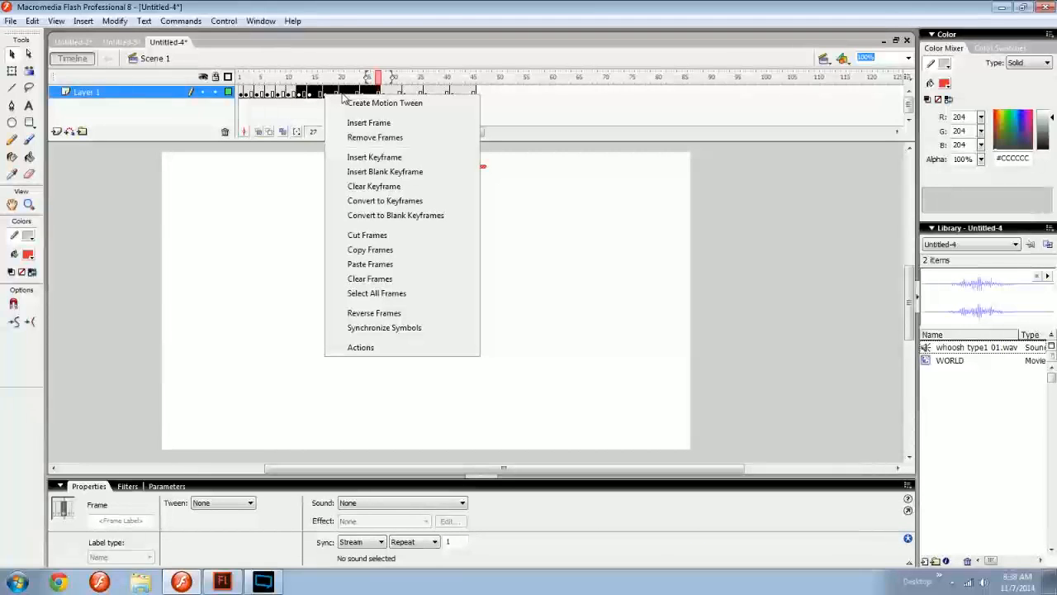
{"action": "left_click", "coordinate": [361, 314]}
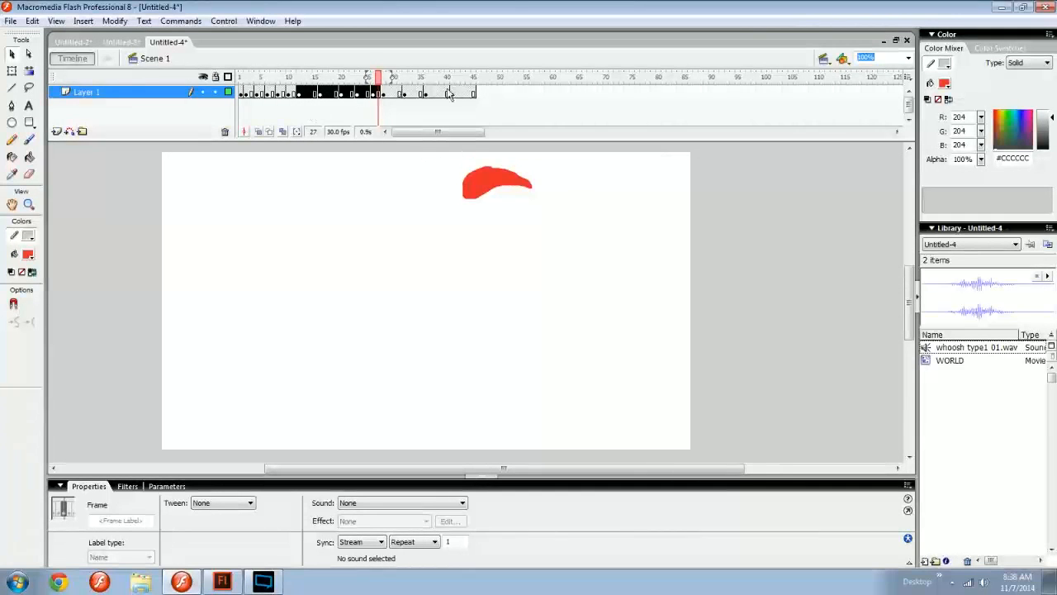
Reverse the order of frames 38 to 43 on Layer 1
{"action": "left_click_drag", "start_coordinate": [439, 94], "coordinate": [465, 94]}
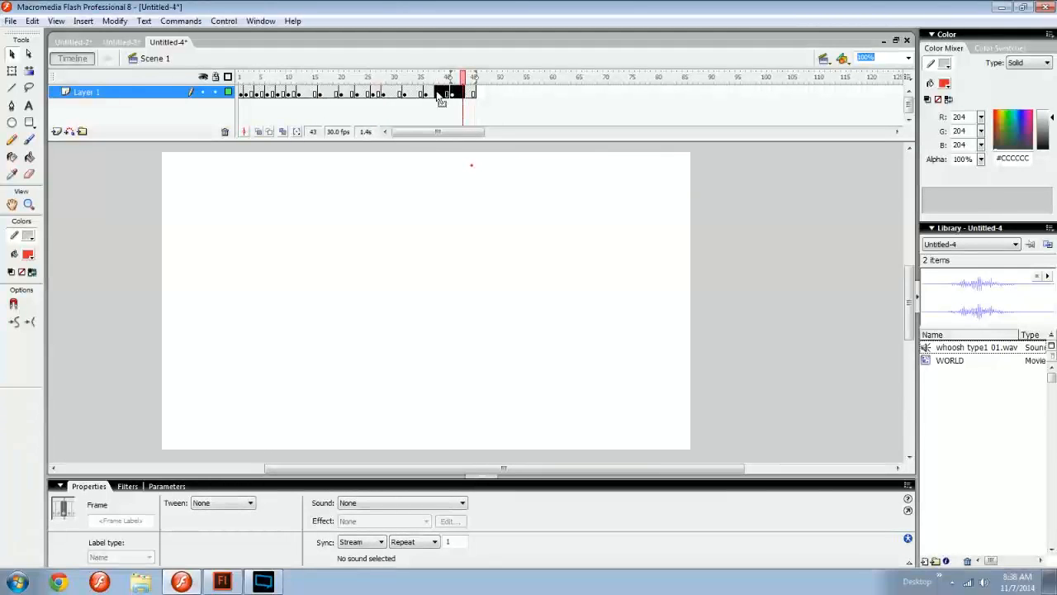
{"action": "right_click", "coordinate": [442, 98]}
{"action": "left_click", "coordinate": [492, 309]}
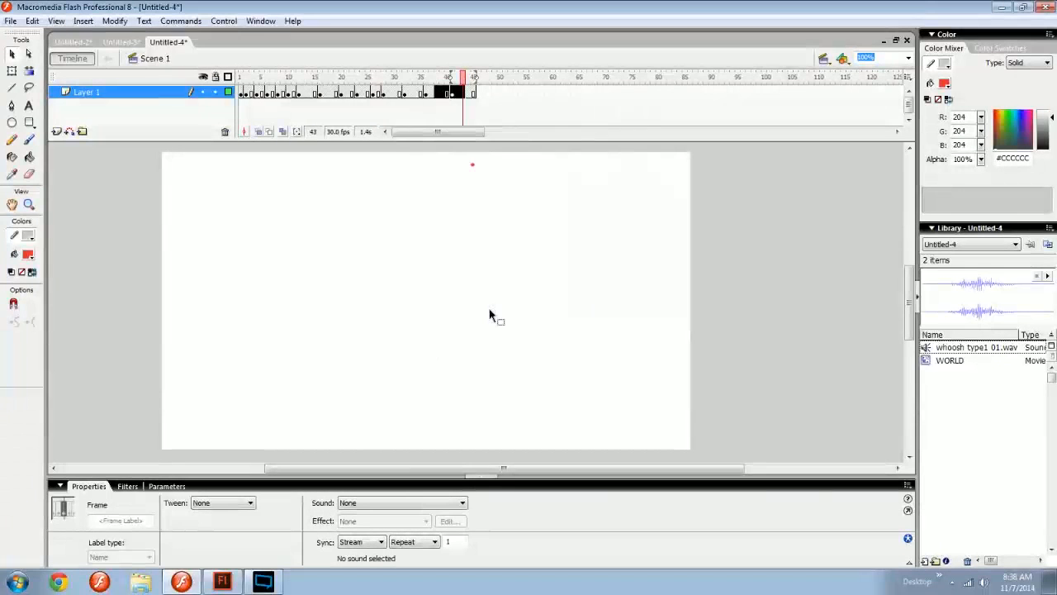
Check individual frames near the end of the timeline and select frames 16 to 35
{"action": "left_click_drag", "start_coordinate": [450, 76], "coordinate": [480, 95]}
{"action": "left_click", "coordinate": [446, 94]}
{"action": "left_click", "coordinate": [428, 93]}
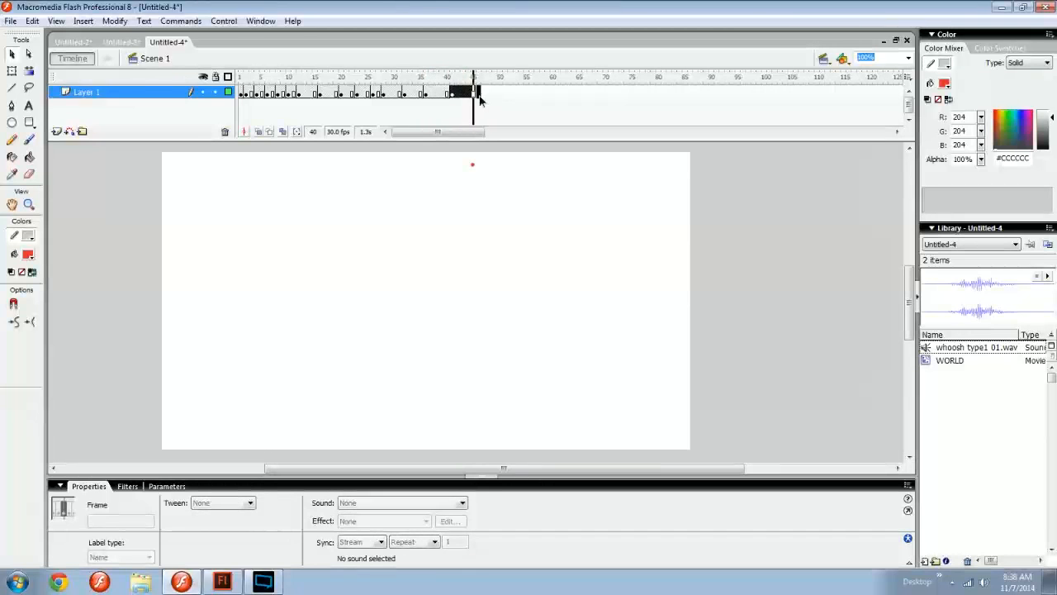
{"action": "left_click", "coordinate": [438, 95]}
{"action": "left_click", "coordinate": [453, 95]}
{"action": "left_click", "coordinate": [426, 95]}
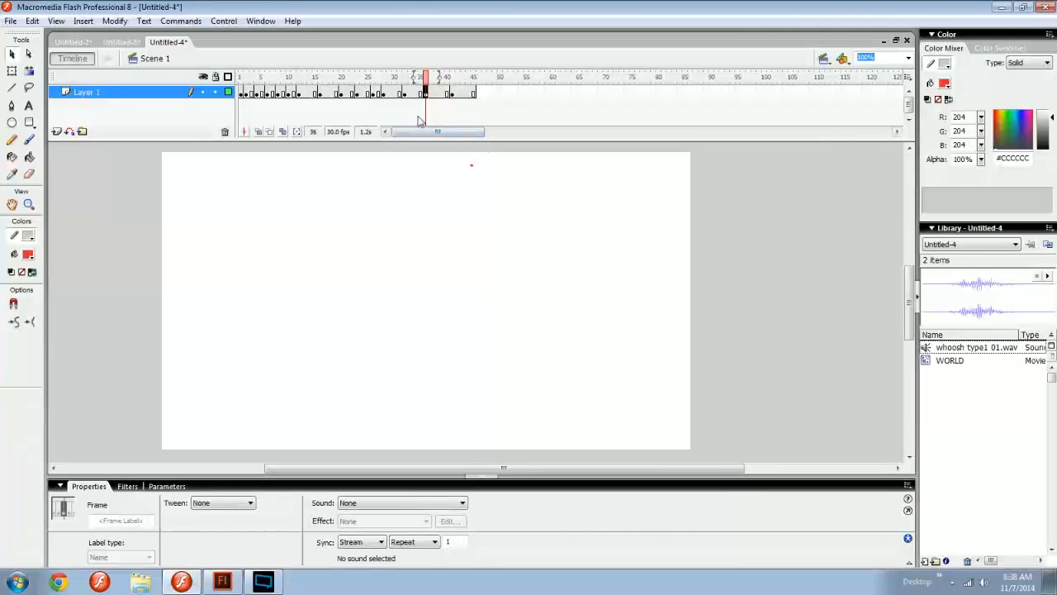
{"action": "left_click_drag", "start_coordinate": [322, 96], "coordinate": [422, 97]}
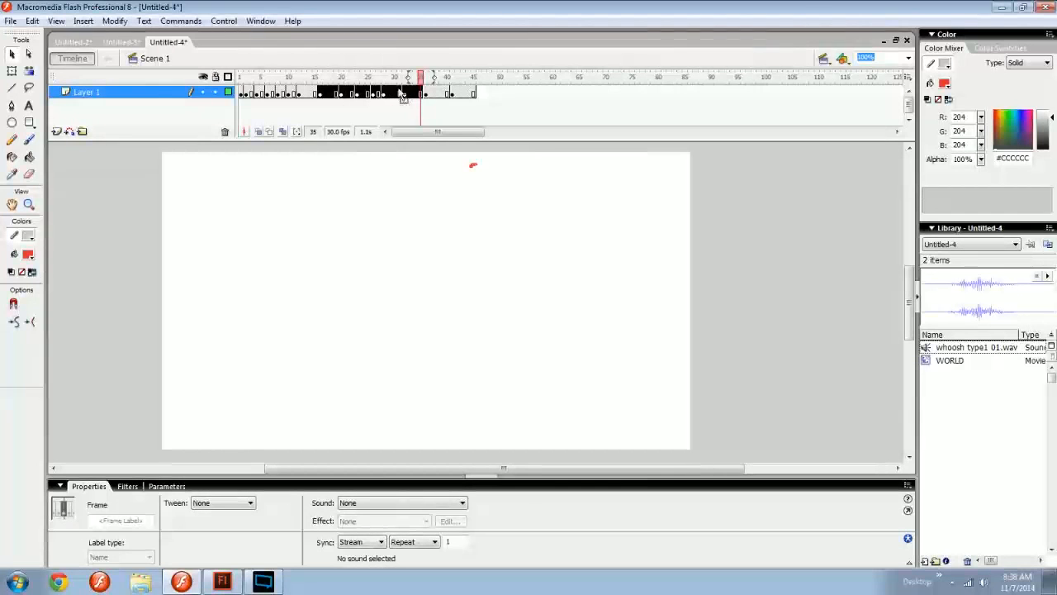
Play the rearranged animation from near its start, then play it again from frame 19
{"action": "left_click", "coordinate": [245, 95]}
{"action": "key", "text": "Return"}
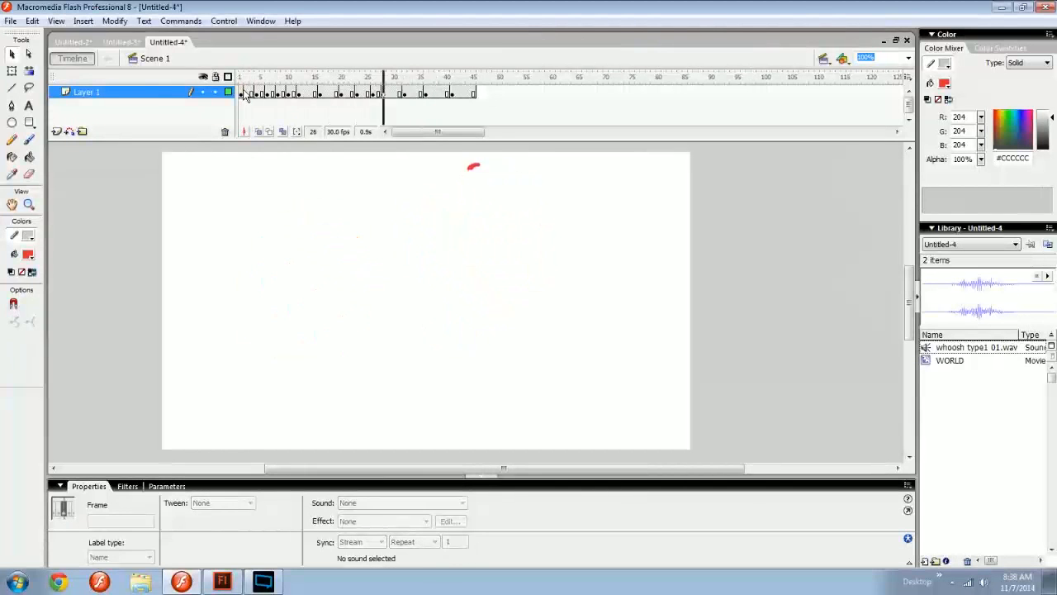
{"action": "left_click", "coordinate": [336, 82]}
{"action": "key", "text": "Return"}
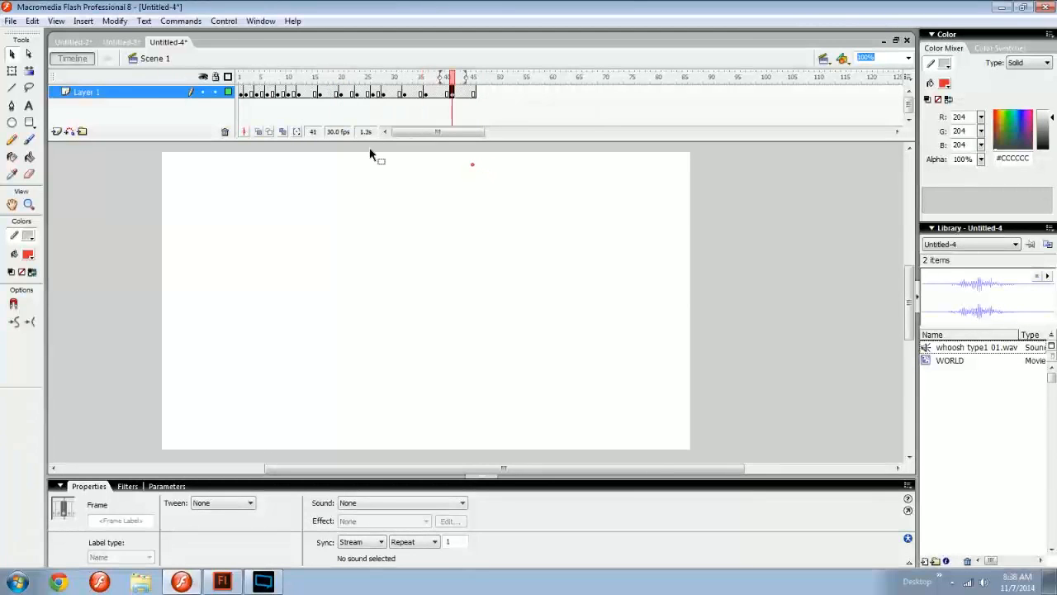
Undo both frame reversals on Layer 1 and return the playhead to frame 1
{"action": "key", "text": "comma"}
{"action": "key", "text": "comma"}
{"action": "key", "text": "period"}
{"action": "key", "text": "comma"}
{"action": "key", "text": "period"}
{"action": "key", "text": "period"}
{"action": "key", "text": "comma"}
{"action": "key", "text": "comma"}
{"action": "key", "text": "Return"}
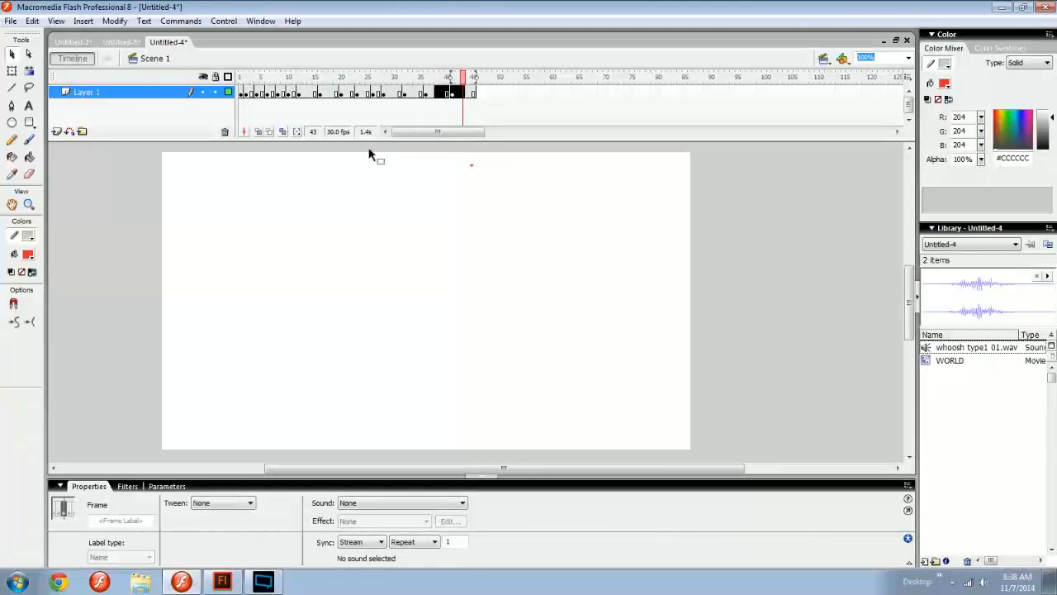
{"action": "key", "text": "Return"}
{"action": "left_click", "coordinate": [413, 254]}
{"action": "left_click_drag", "start_coordinate": [333, 78], "coordinate": [242, 119]}
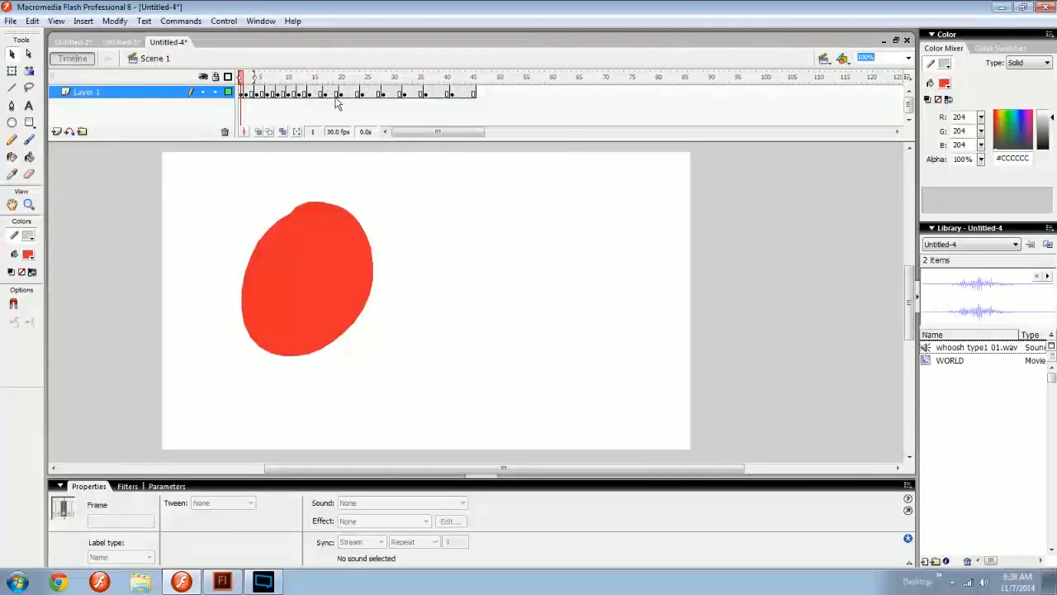
Select frames 14 to 35 and view the available frame commands, including Reverse Frames and Synchronize Symbols
{"action": "left_click_drag", "start_coordinate": [312, 94], "coordinate": [422, 101]}
{"action": "right_click", "coordinate": [405, 95]}
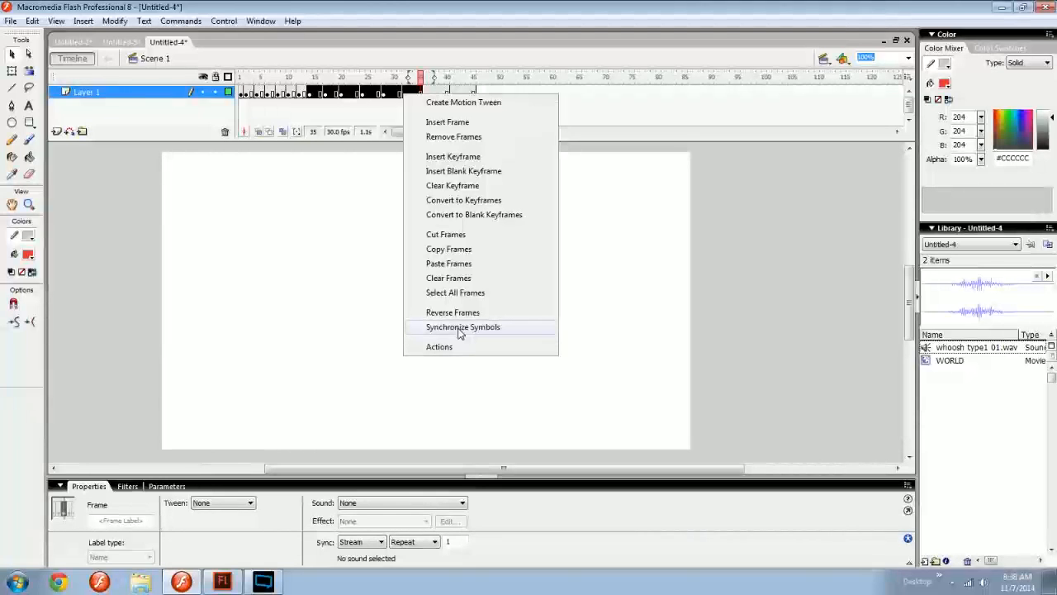
{"action": "left_click", "coordinate": [357, 266]}
Create a motion tween at frame 26 on Layer 1
{"action": "left_click", "coordinate": [363, 94]}
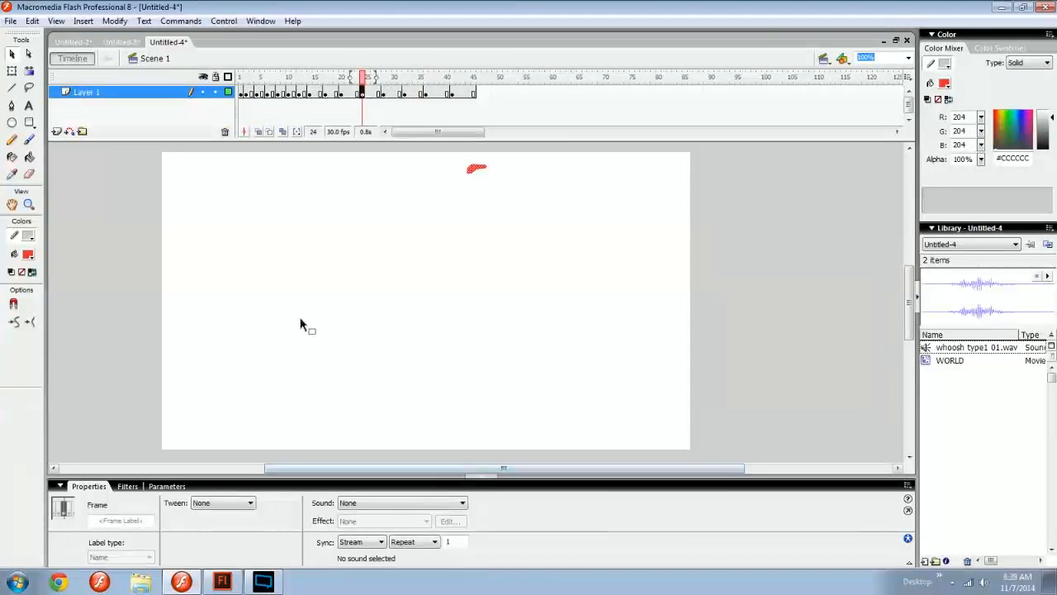
{"action": "right_click", "coordinate": [374, 98]}
{"action": "left_click", "coordinate": [409, 100]}
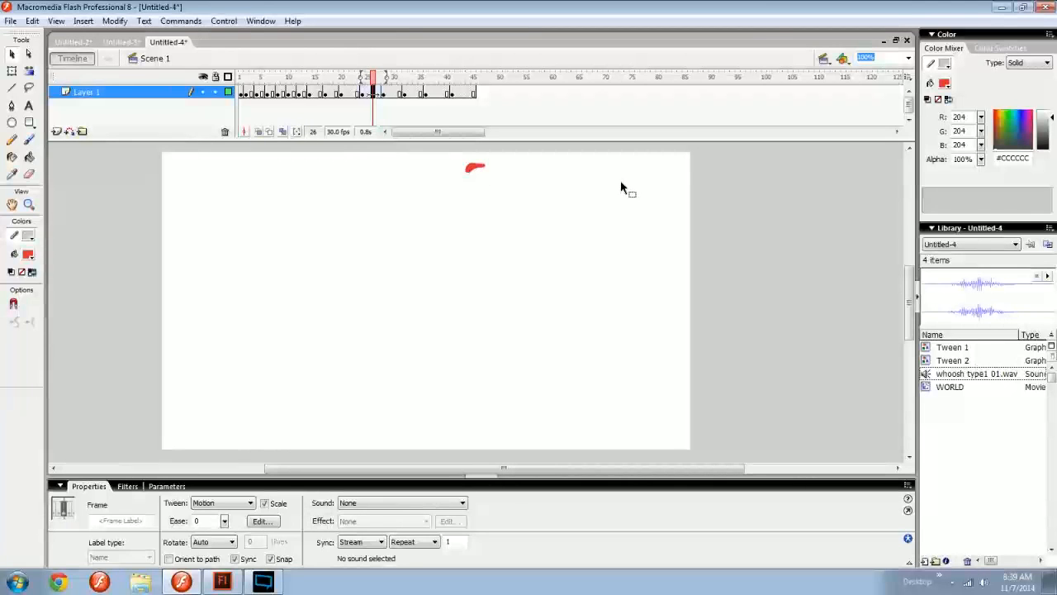
Undo the motion tween on Layer 1
{"action": "key", "text": "ctrl+z"}
{"action": "key", "text": "ctrl+z"}
{"action": "left_click_drag", "start_coordinate": [526, 303], "coordinate": [605, 342]}
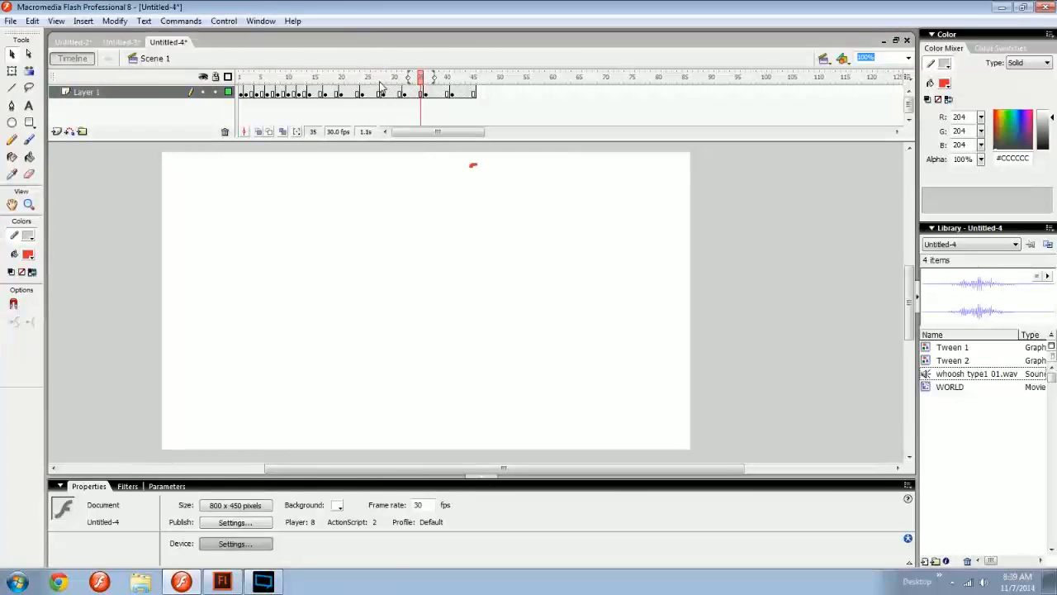
Hide and reshow Layer 1 at frame 25, and add a new layer above it
{"action": "mouse_move", "coordinate": [380, 86]}
{"action": "left_mouse_down"}
{"action": "mouse_move", "coordinate": [395, 91]}
{"action": "mouse_move", "coordinate": [214, 102]}
{"action": "mouse_move", "coordinate": [385, 98]}
{"action": "mouse_move", "coordinate": [371, 100]}
{"action": "left_mouse_up"}
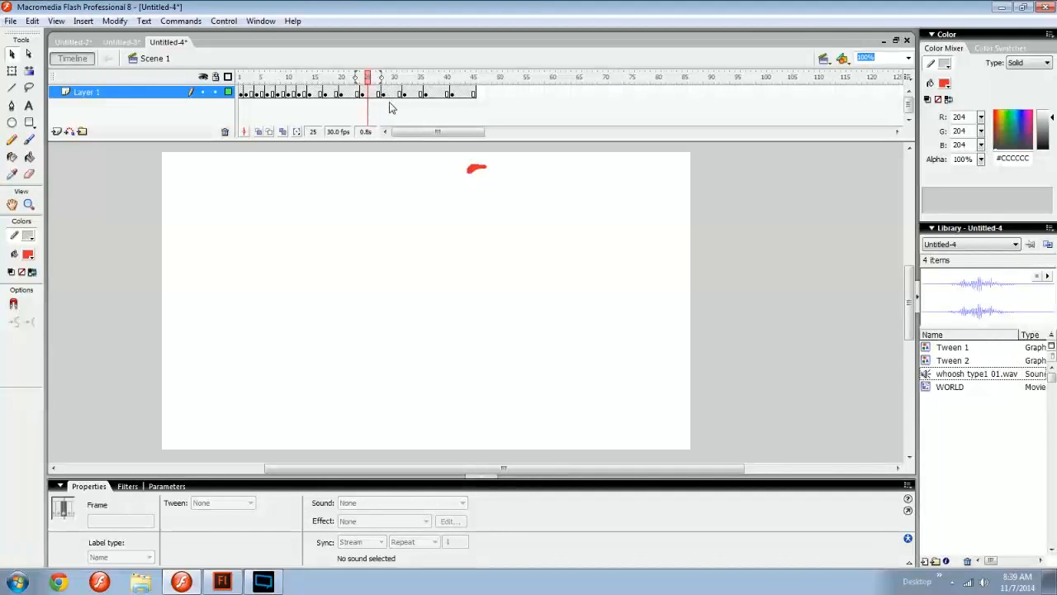
{"action": "left_click", "coordinate": [202, 92]}
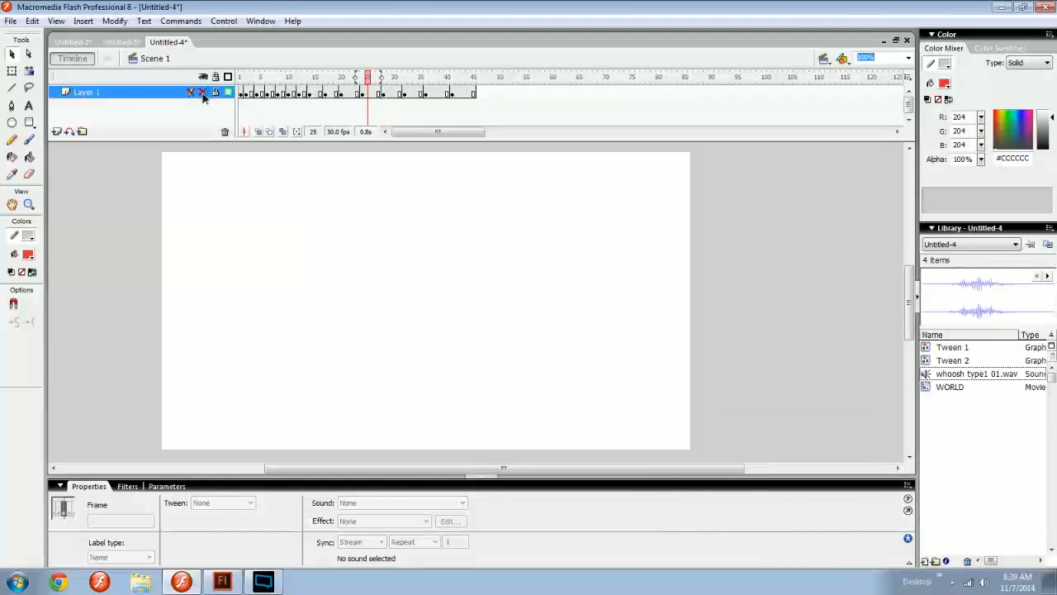
{"action": "left_click", "coordinate": [202, 92]}
{"action": "left_click", "coordinate": [56, 132]}
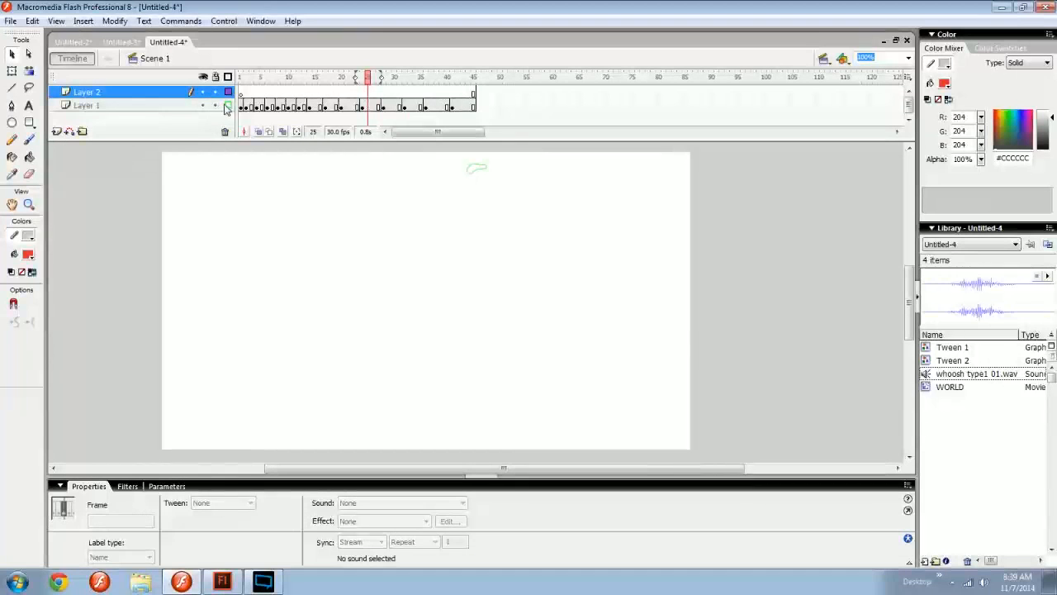
Hide and lock Layers 1 and 2 and set both to outline display
{"action": "left_click", "coordinate": [228, 104]}
{"action": "left_click", "coordinate": [203, 105]}
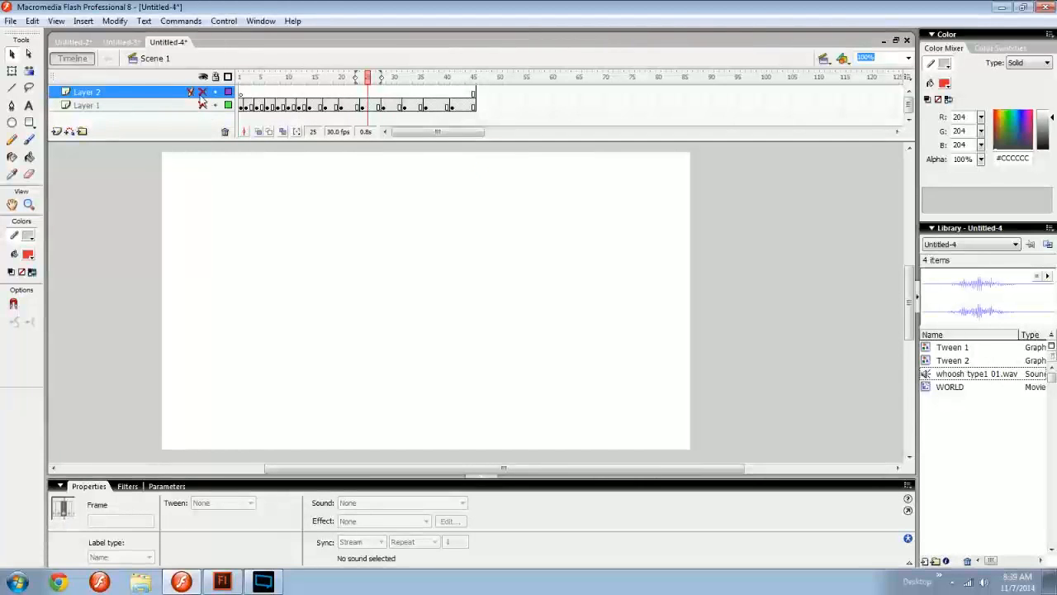
{"action": "left_click_drag", "start_coordinate": [217, 92], "coordinate": [227, 107]}
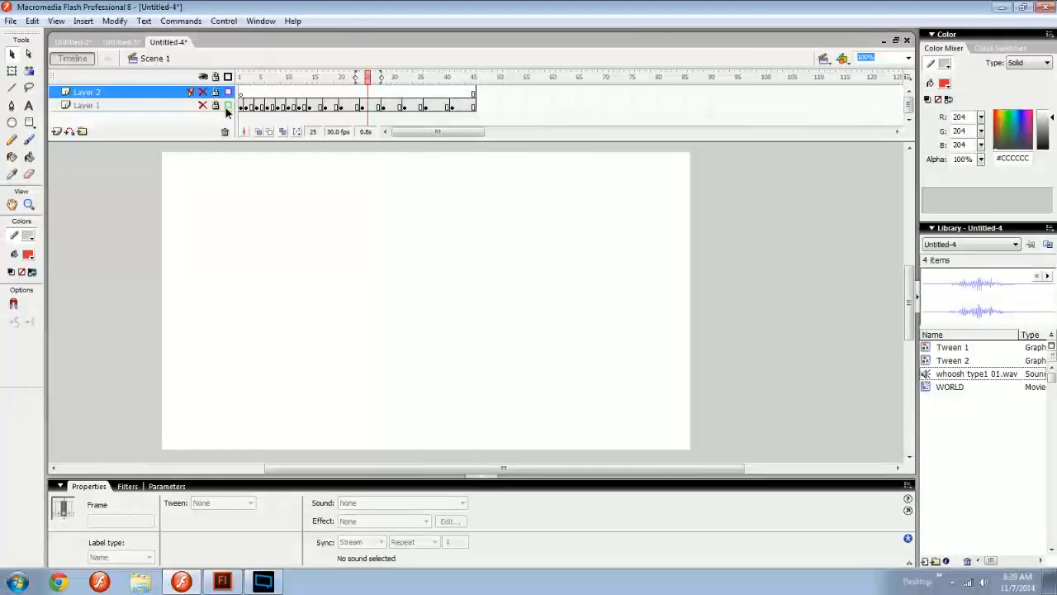
Show and unlock Layers 1 and 2 and return both to filled display
{"action": "left_click", "coordinate": [203, 93]}
{"action": "left_click", "coordinate": [215, 92]}
{"action": "left_click", "coordinate": [228, 92]}
{"action": "left_click", "coordinate": [228, 106]}
{"action": "left_click", "coordinate": [215, 106]}
{"action": "left_click", "coordinate": [203, 105]}
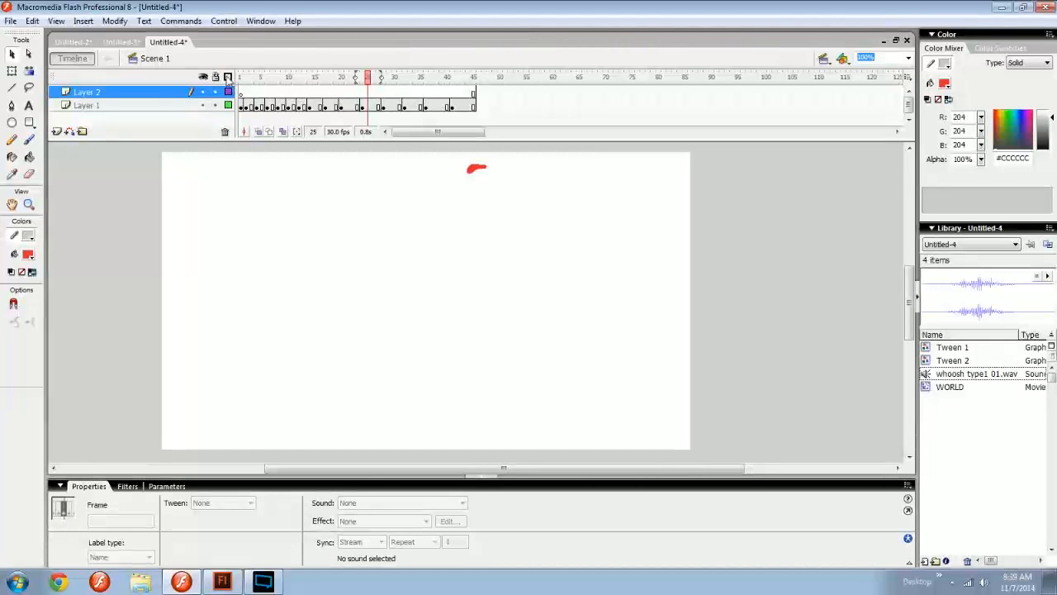
Enlarge the timeline's height and add two more layers above Layer 2
{"action": "left_click_drag", "start_coordinate": [200, 140], "coordinate": [147, 180]}
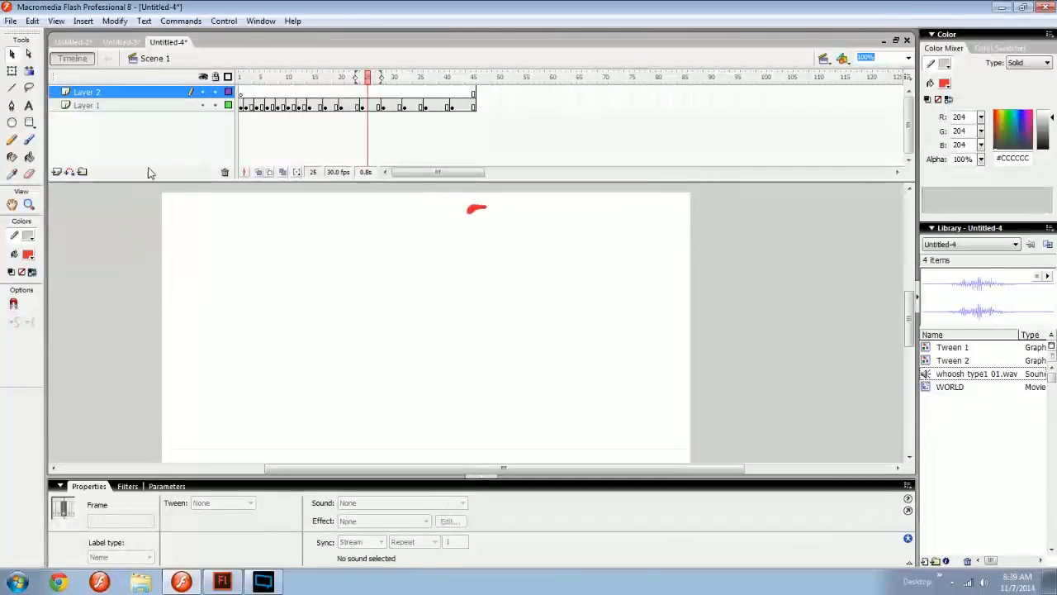
{"action": "left_click", "coordinate": [56, 171]}
{"action": "left_click", "coordinate": [56, 171]}
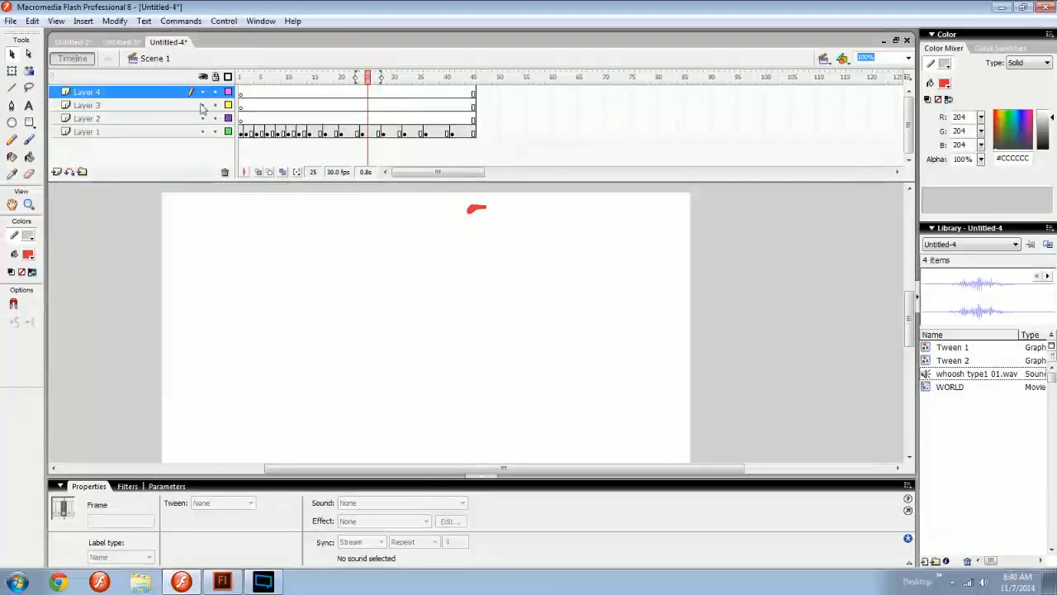
Hide all layers at once and show Layers 4, 3 and 2 again individually
{"action": "left_click", "coordinate": [204, 77]}
{"action": "left_click", "coordinate": [205, 91]}
{"action": "left_click", "coordinate": [202, 106]}
{"action": "left_click", "coordinate": [202, 119]}
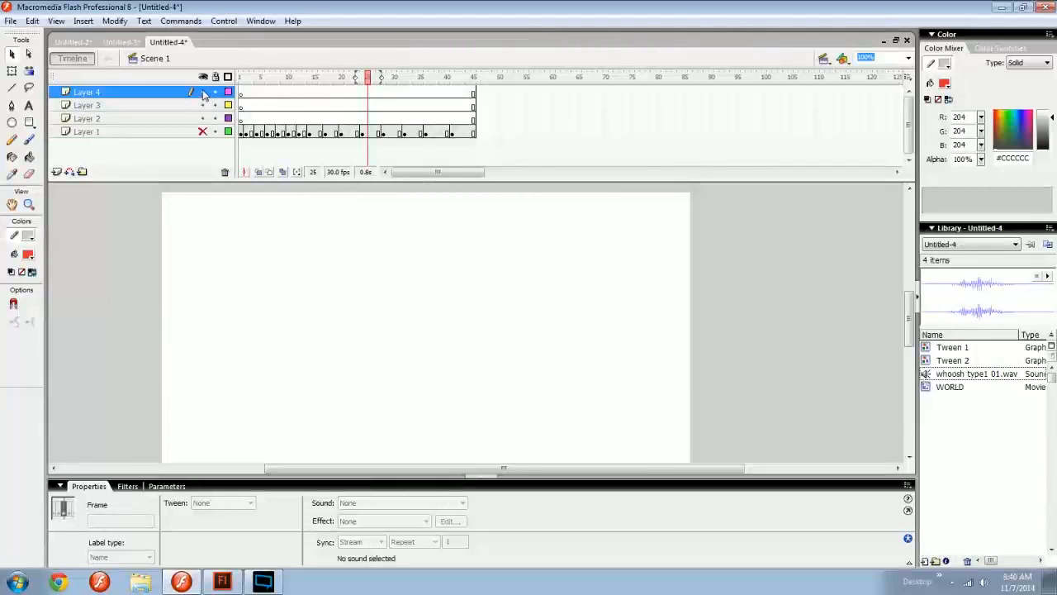
Toggle the visibility and outline display of all layers together and restore them
{"action": "mouse_move", "coordinate": [204, 93]}
{"action": "left_mouse_down"}
{"action": "mouse_move", "coordinate": [202, 133]}
{"action": "mouse_move", "coordinate": [203, 91]}
{"action": "left_mouse_up"}
{"action": "left_click", "coordinate": [203, 77]}
{"action": "left_click", "coordinate": [203, 76]}
{"action": "left_click", "coordinate": [228, 77]}
{"action": "left_click", "coordinate": [228, 77]}
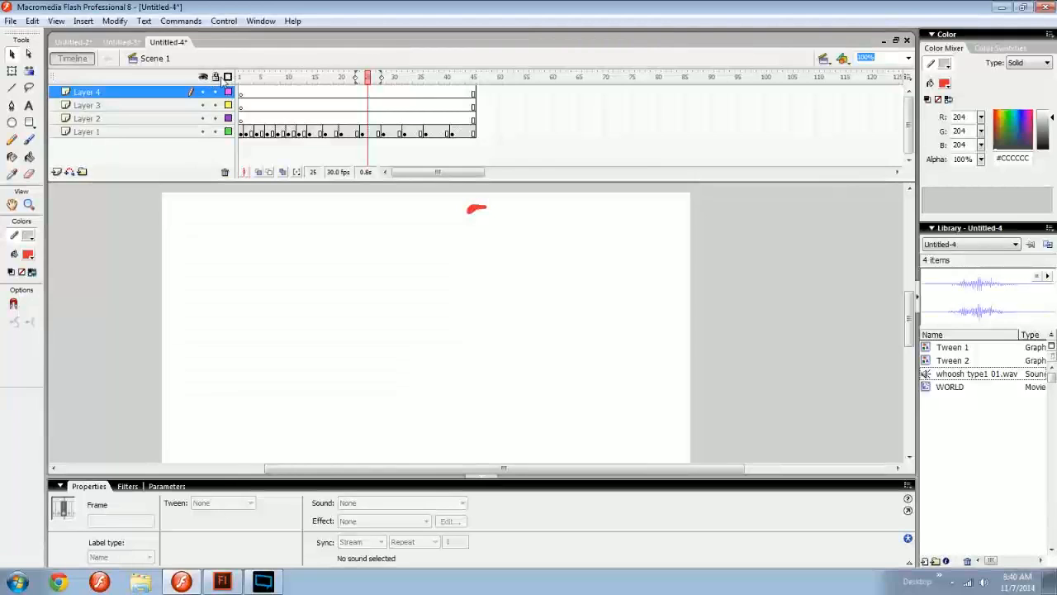
Switch the timeline to Short rows and try the visibility, lock and outline toggles for the layers
{"action": "left_click", "coordinate": [908, 77]}
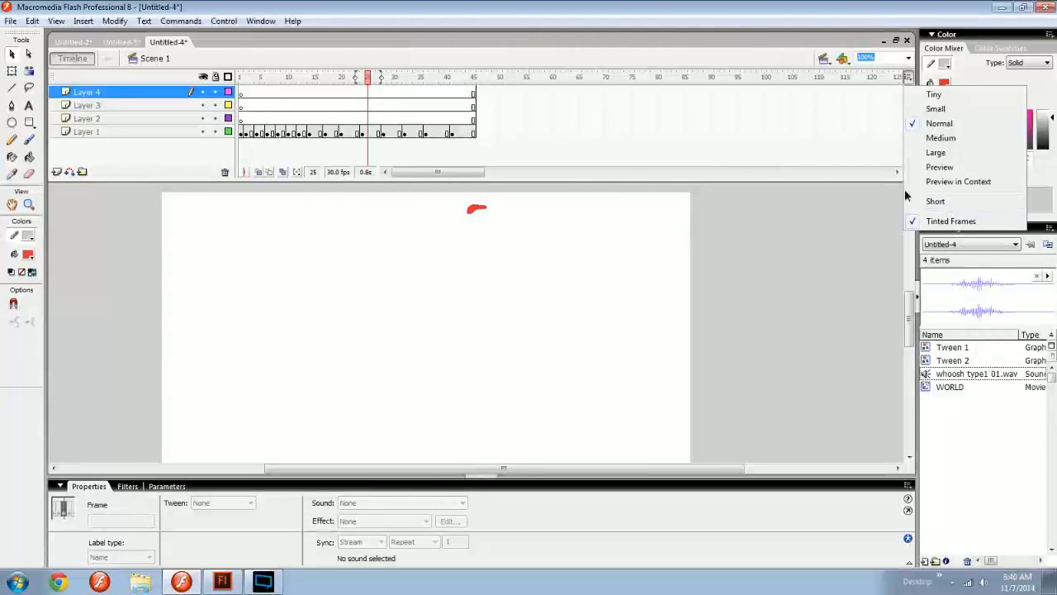
{"action": "left_click", "coordinate": [934, 200]}
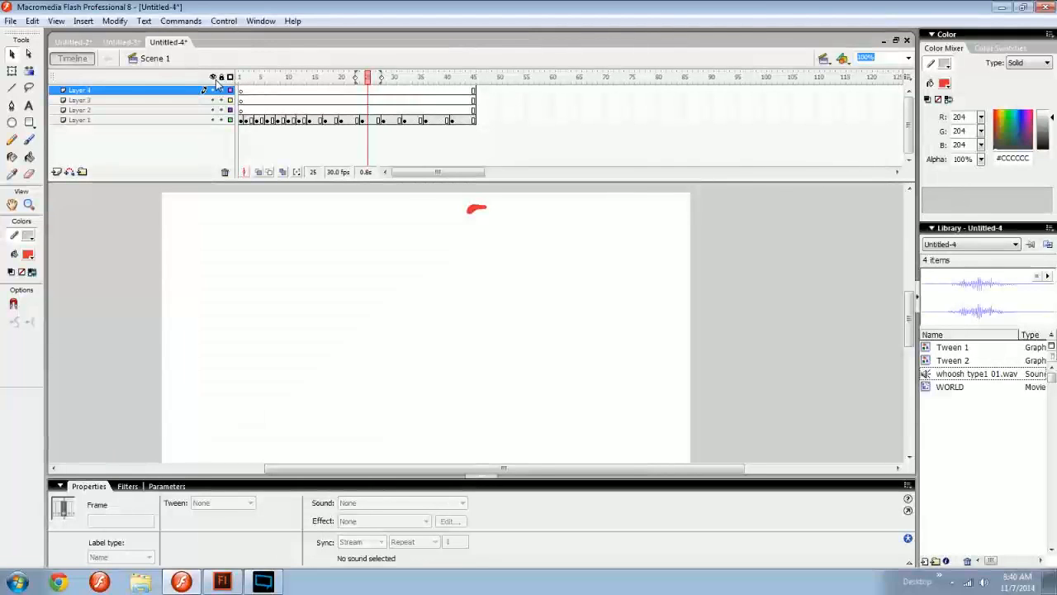
{"action": "left_click_drag", "start_coordinate": [213, 89], "coordinate": [213, 110]}
{"action": "left_click", "coordinate": [213, 77]}
{"action": "left_click", "coordinate": [221, 77]}
{"action": "left_click", "coordinate": [230, 78]}
Reduce the timeline's height so that it just fits the four layers
{"action": "left_click_drag", "start_coordinate": [199, 181], "coordinate": [215, 125]}
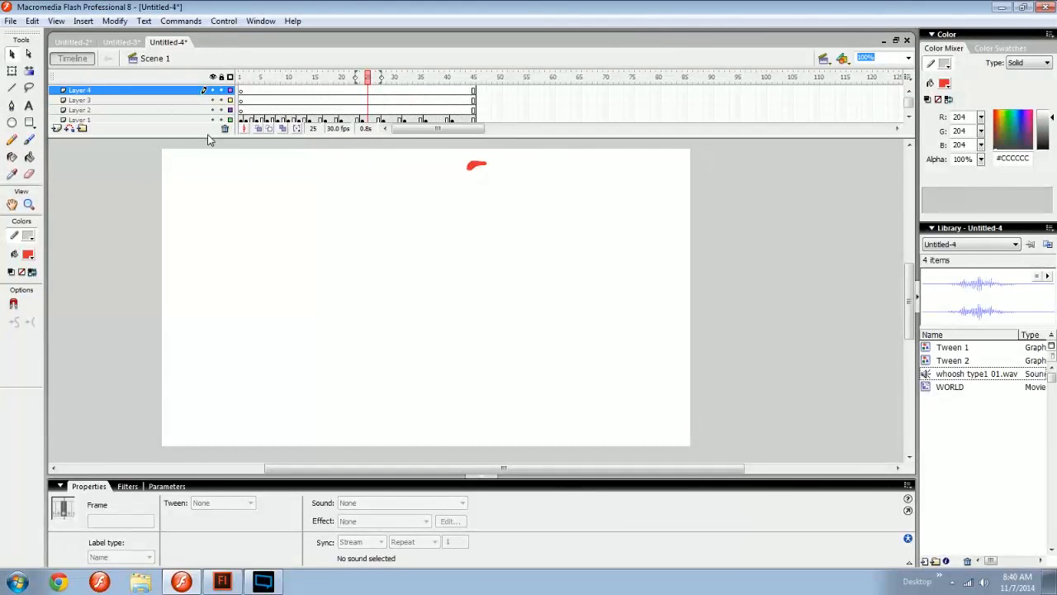
{"action": "left_click_drag", "start_coordinate": [208, 136], "coordinate": [200, 158]}
{"action": "left_click_drag", "start_coordinate": [347, 202], "coordinate": [419, 205]}
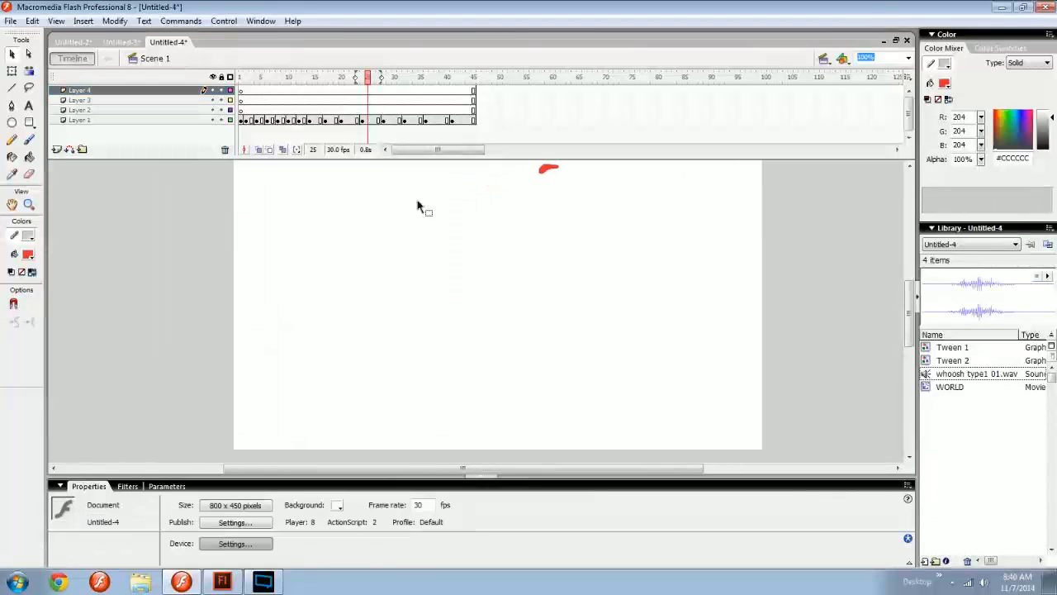
{"action": "key", "text": "ctrl+minus"}
{"action": "key", "text": "ctrl+equal"}
{"action": "left_click_drag", "start_coordinate": [449, 289], "coordinate": [420, 281]}
Draw a red rectangle about 247 by 223 pixels with no stroke on Layer 4
{"action": "left_click", "coordinate": [128, 121]}
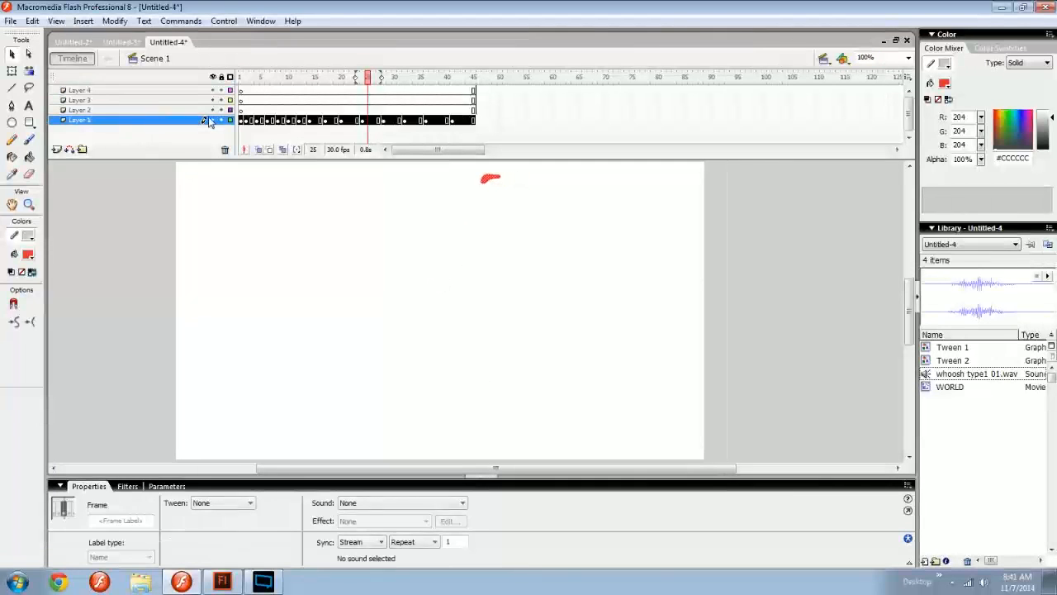
{"action": "left_click", "coordinate": [157, 94], "text": "shift"}
{"action": "left_click", "coordinate": [465, 319]}
{"action": "left_click_drag", "start_coordinate": [484, 349], "coordinate": [471, 350]}
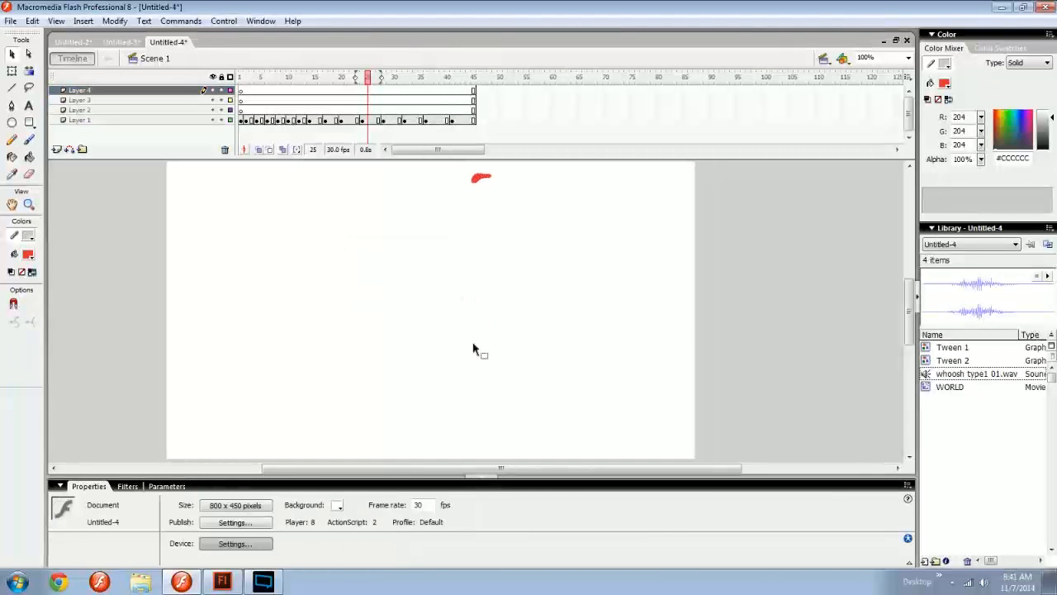
{"action": "key", "text": "r"}
{"action": "left_click", "coordinate": [27, 254]}
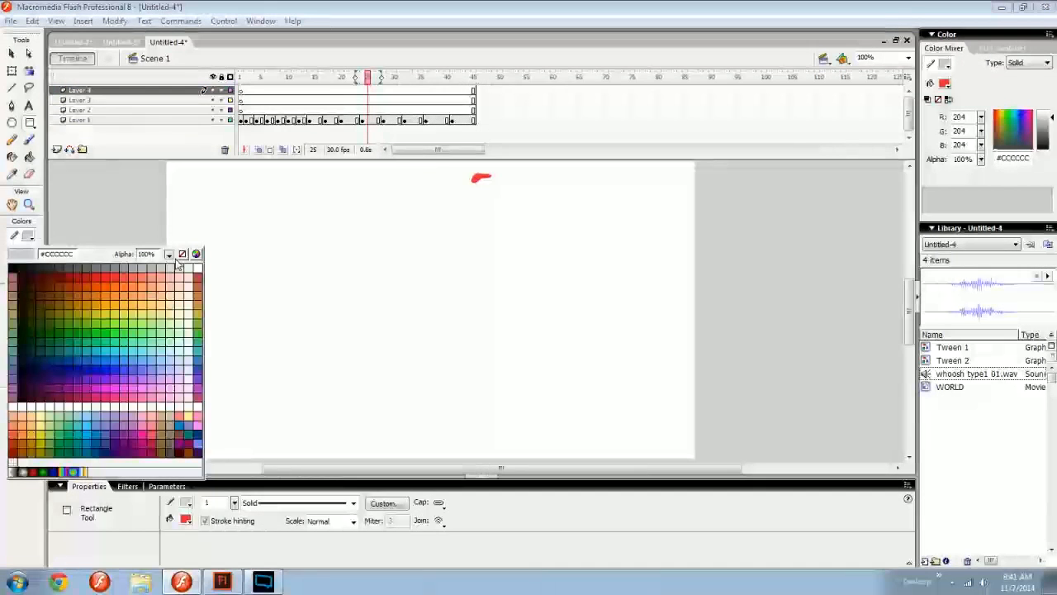
{"action": "left_click", "coordinate": [131, 285]}
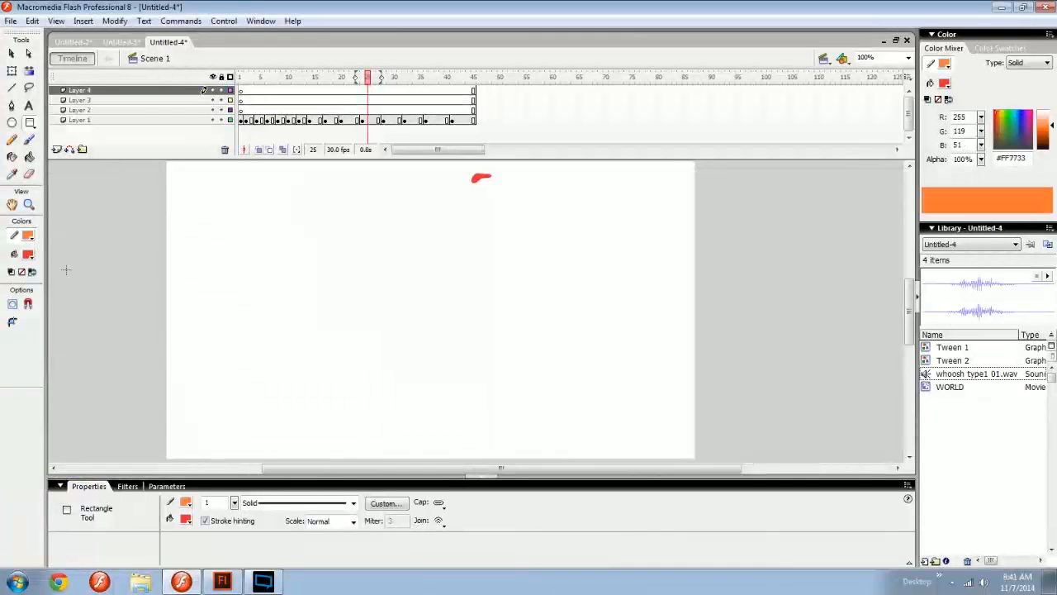
{"action": "left_click", "coordinate": [27, 235]}
{"action": "left_click", "coordinate": [182, 254]}
{"action": "left_click_drag", "start_coordinate": [257, 243], "coordinate": [420, 391]}
{"action": "key", "text": "v"}
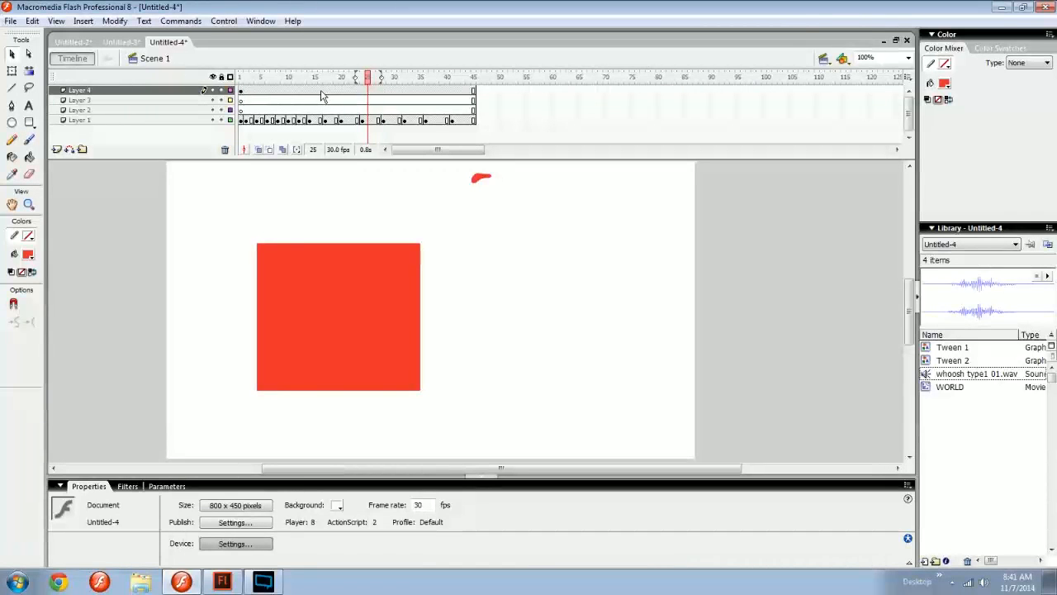
Move the Layer 4 rectangle sideways to partly uncover the red shape and recolour its fill to purple #7E478D
{"action": "left_click", "coordinate": [241, 90]}
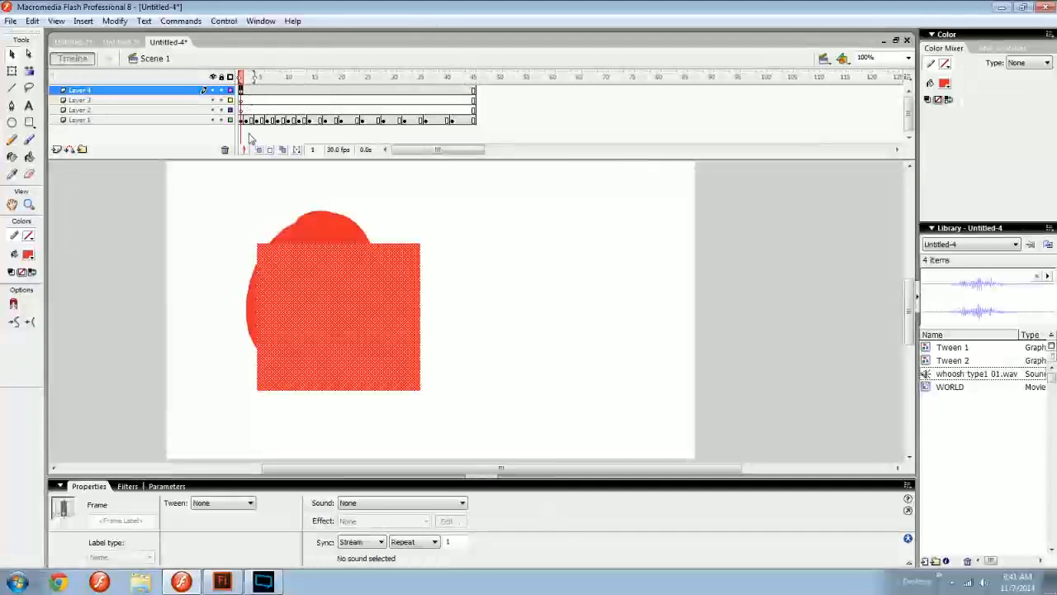
{"action": "left_click_drag", "start_coordinate": [358, 348], "coordinate": [410, 356]}
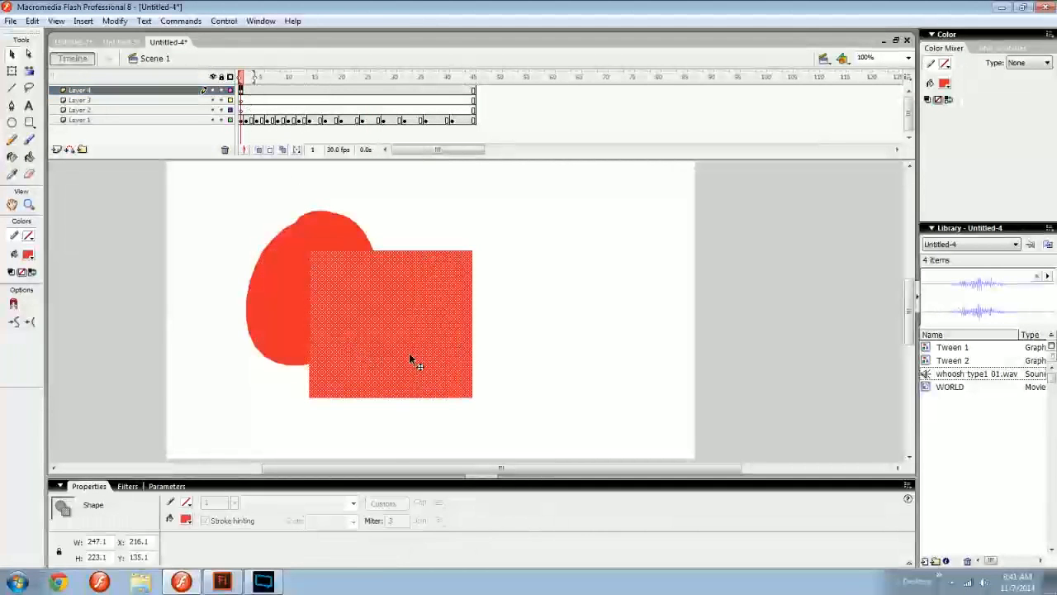
{"action": "left_click", "coordinate": [26, 256]}
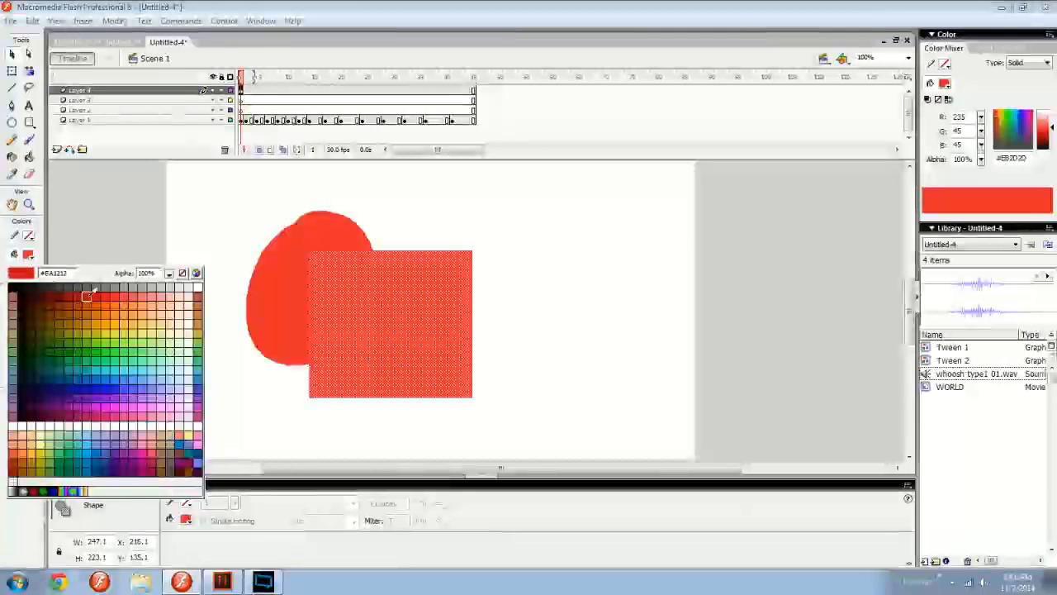
{"action": "left_click", "coordinate": [121, 417]}
{"action": "left_click", "coordinate": [1026, 135]}
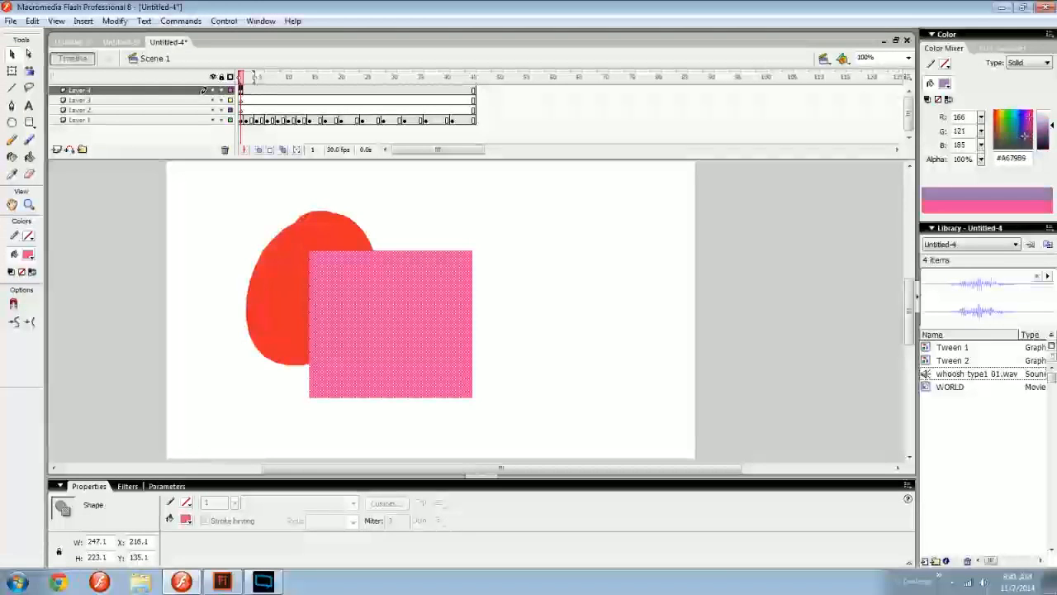
{"action": "left_click", "coordinate": [1043, 135]}
{"action": "left_click", "coordinate": [802, 212]}
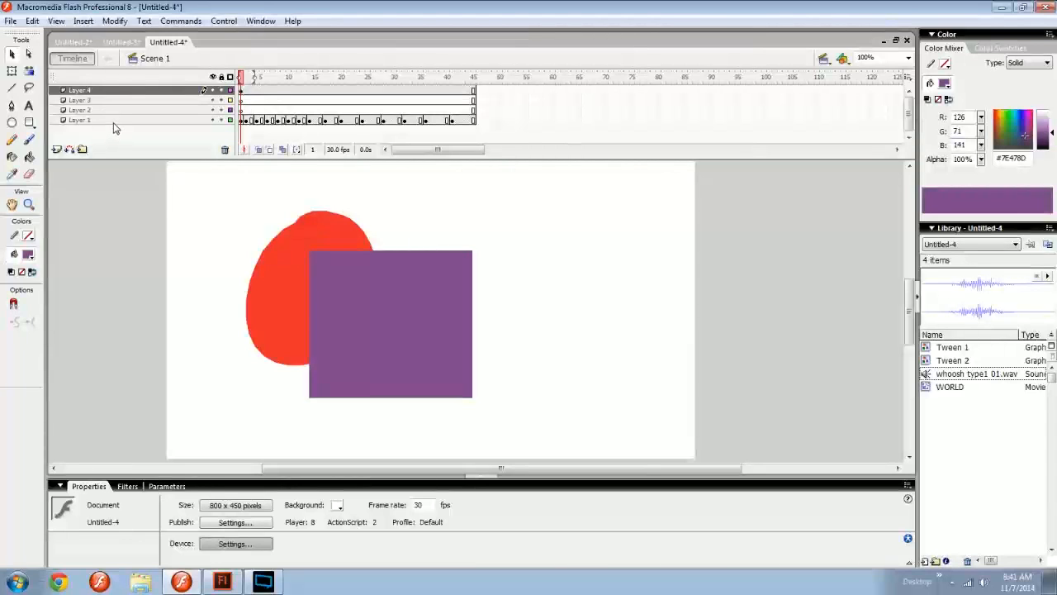
Draw a wide, flat rectangle with blue fill #1680E9 on Layer 3, extending past both sides of the purple rectangle
{"action": "left_click", "coordinate": [241, 100]}
{"action": "left_click", "coordinate": [27, 255]}
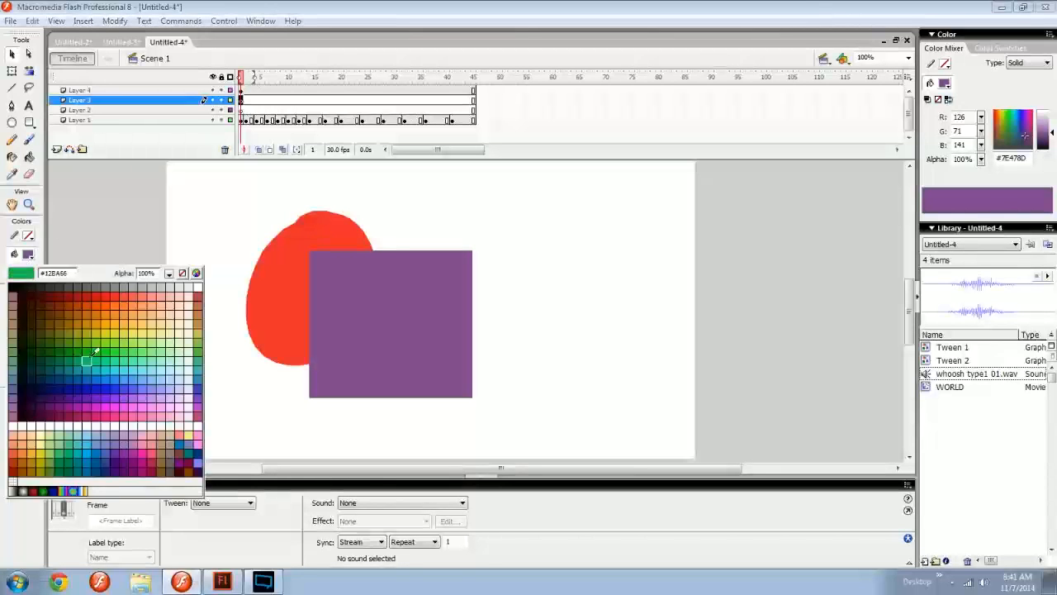
{"action": "left_click", "coordinate": [108, 376]}
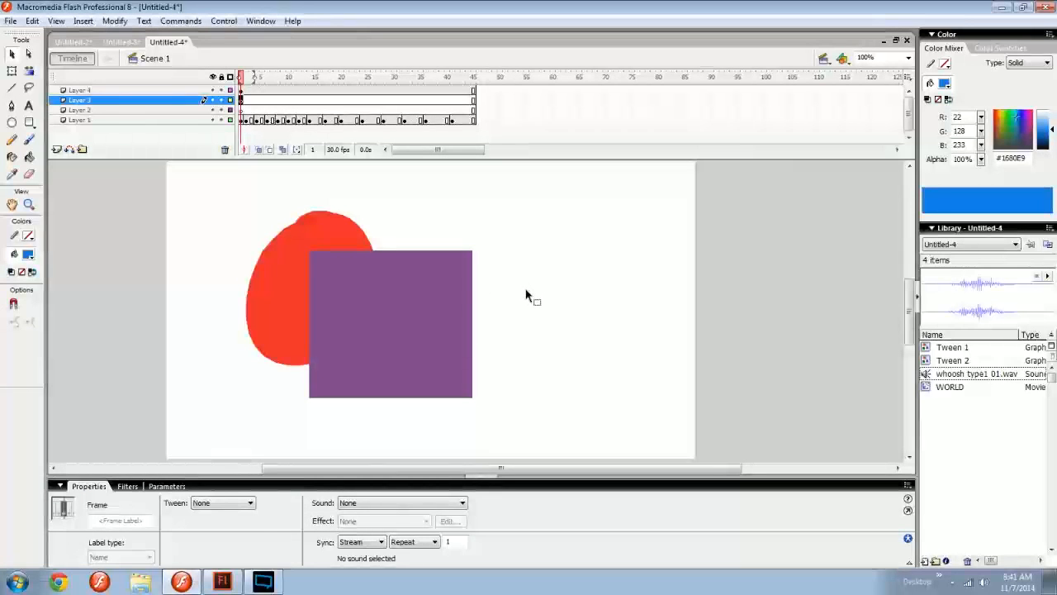
{"action": "key", "text": "r"}
{"action": "left_click_drag", "start_coordinate": [546, 290], "coordinate": [140, 348]}
{"action": "key", "text": "v"}
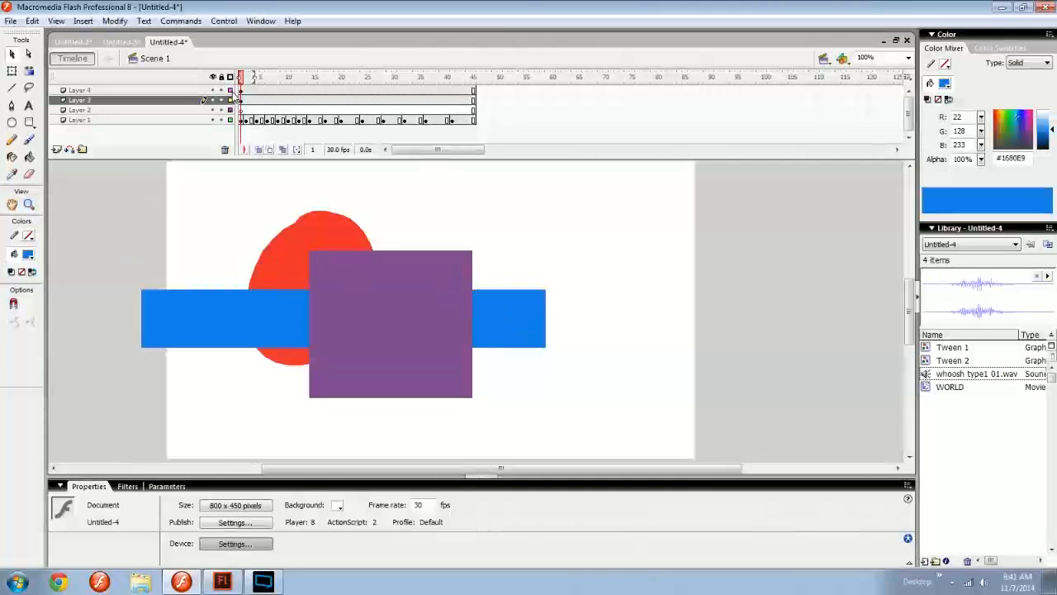
Select Layer 3's first keyframe, a range of Layer 1 frames up to frame 13, and all frames of Layer 3
{"action": "left_click", "coordinate": [240, 100]}
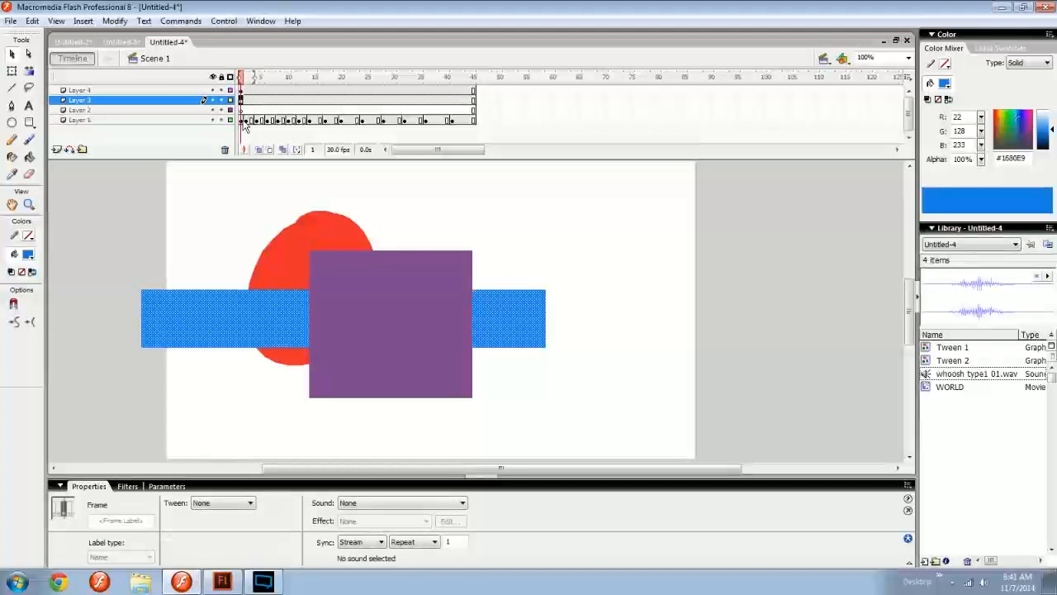
{"action": "left_click", "coordinate": [242, 120]}
{"action": "left_click", "coordinate": [304, 121]}
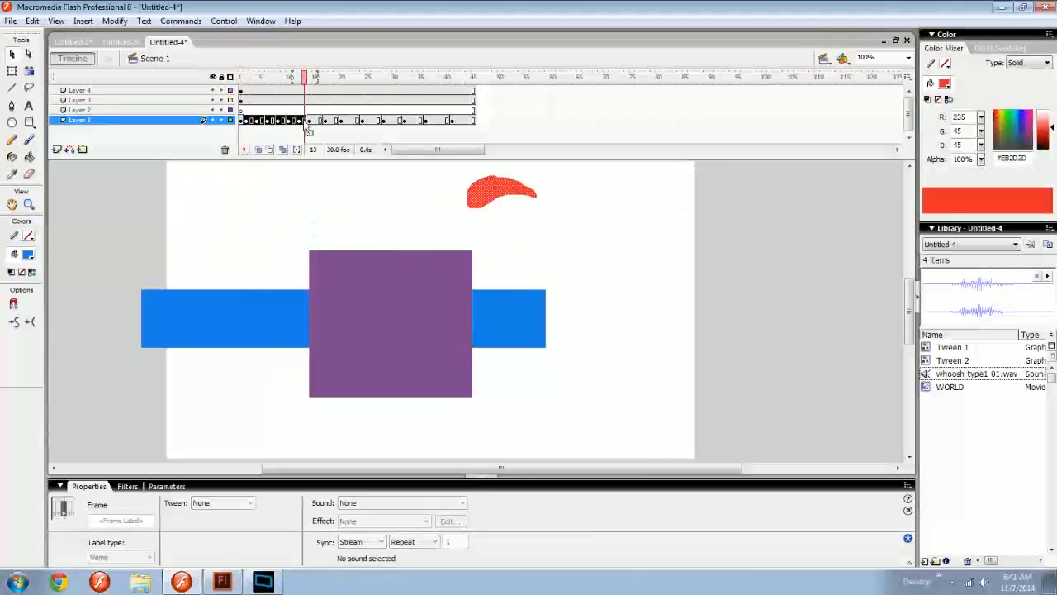
{"action": "left_click", "coordinate": [113, 100]}
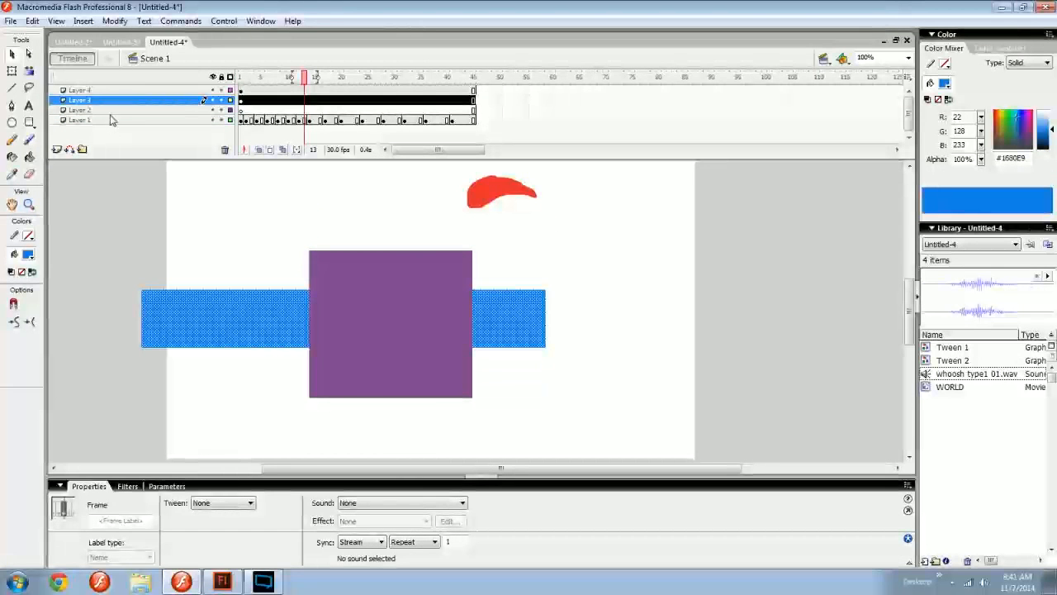
Delete the blue rectangle from Layer 3 and the purple rectangle from Layer 4
{"action": "left_click", "coordinate": [256, 102]}
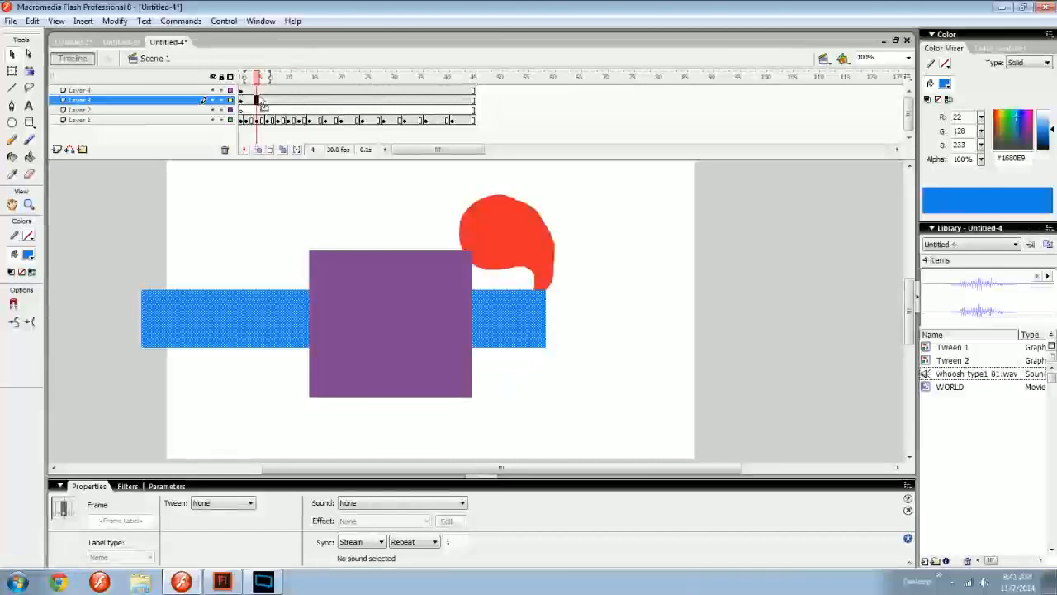
{"action": "key", "text": "Delete"}
{"action": "left_click", "coordinate": [263, 92]}
{"action": "key", "text": "Delete"}
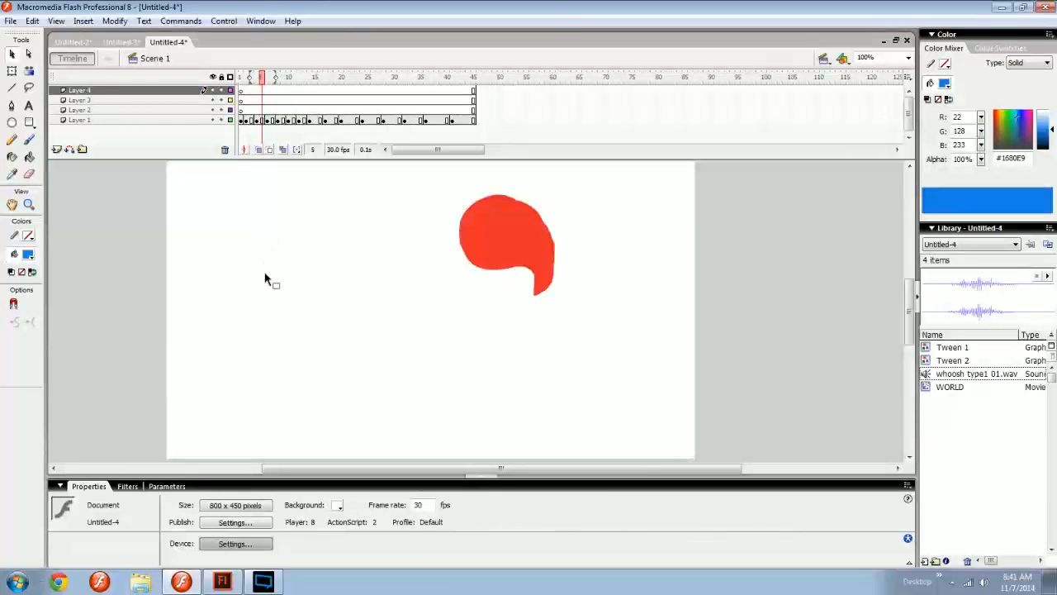
View the available frame commands at frame 13 of Layer 2
{"action": "left_click", "coordinate": [304, 120]}
{"action": "right_click", "coordinate": [304, 113]}
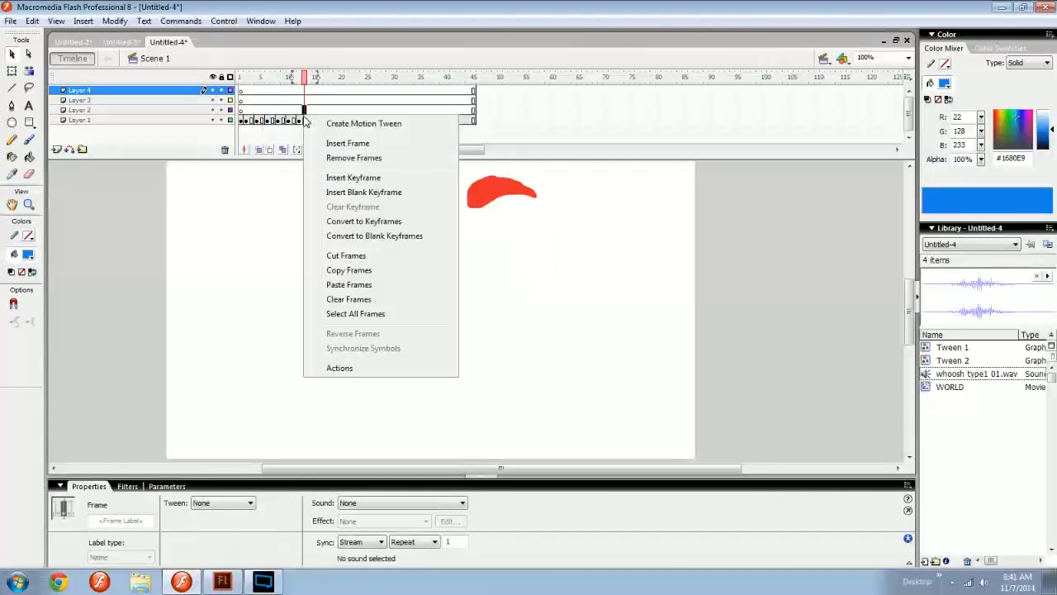
{"action": "left_click", "coordinate": [295, 326]}
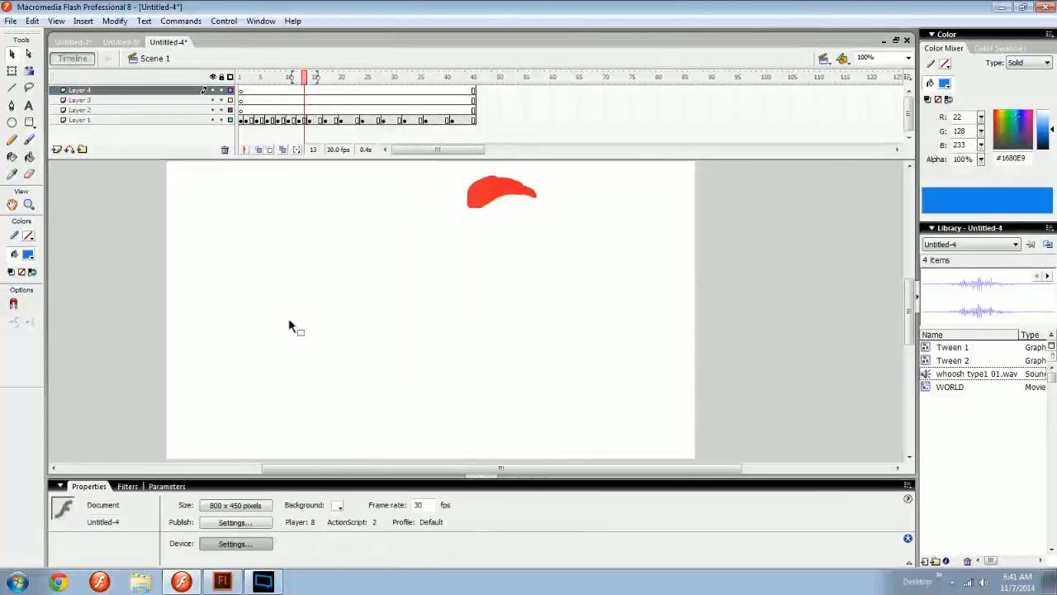
Lock Layers 1, 2 and 3 and select frame 1 of Layer 4
{"action": "left_click", "coordinate": [245, 106]}
{"action": "left_click", "coordinate": [241, 92]}
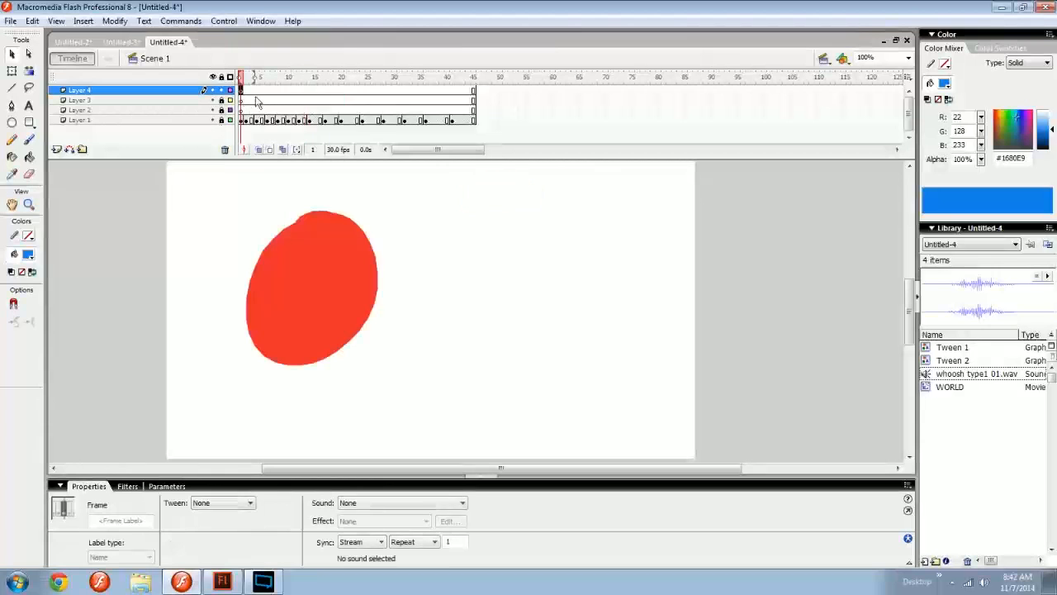
Paint about a dozen short, separate blue brush strokes on Layer 4 beside the red shape
{"action": "left_click_drag", "start_coordinate": [427, 248], "coordinate": [363, 255]}
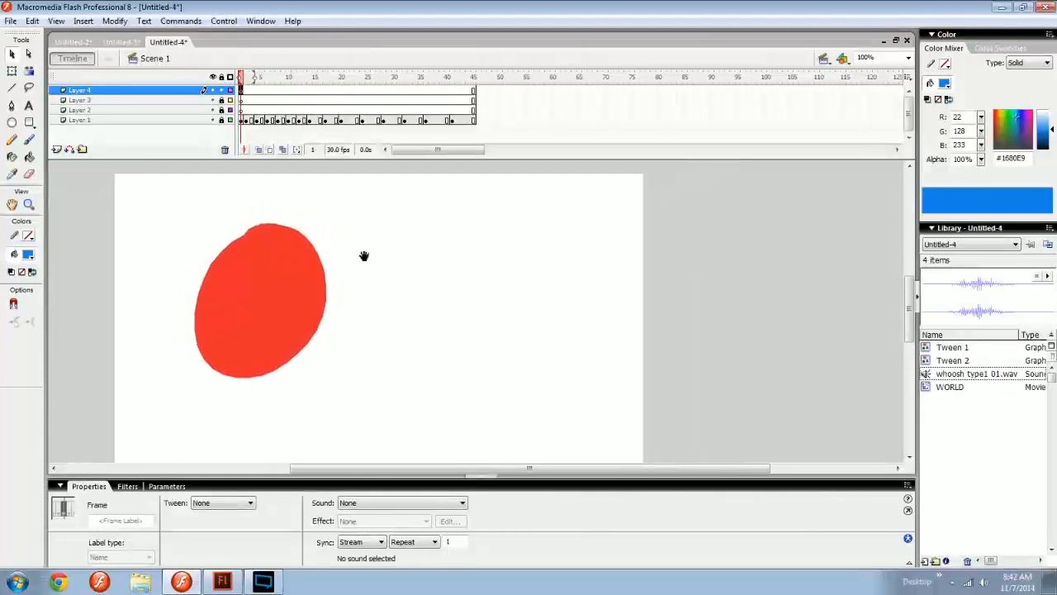
{"action": "left_click_drag", "start_coordinate": [443, 323], "coordinate": [418, 320]}
{"action": "key", "text": "b"}
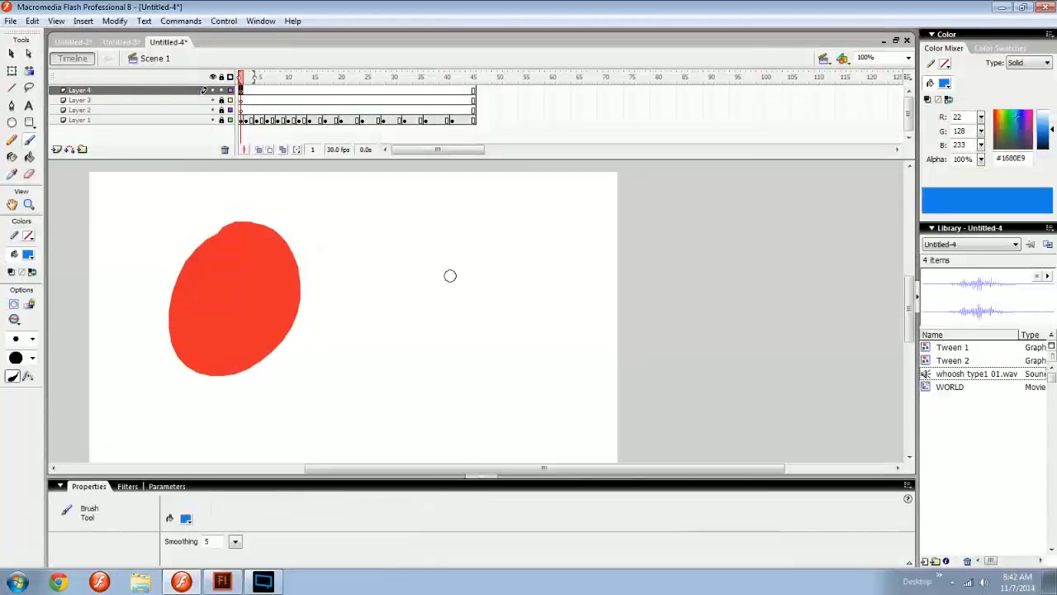
{"action": "left_click_drag", "start_coordinate": [429, 212], "coordinate": [438, 220]}
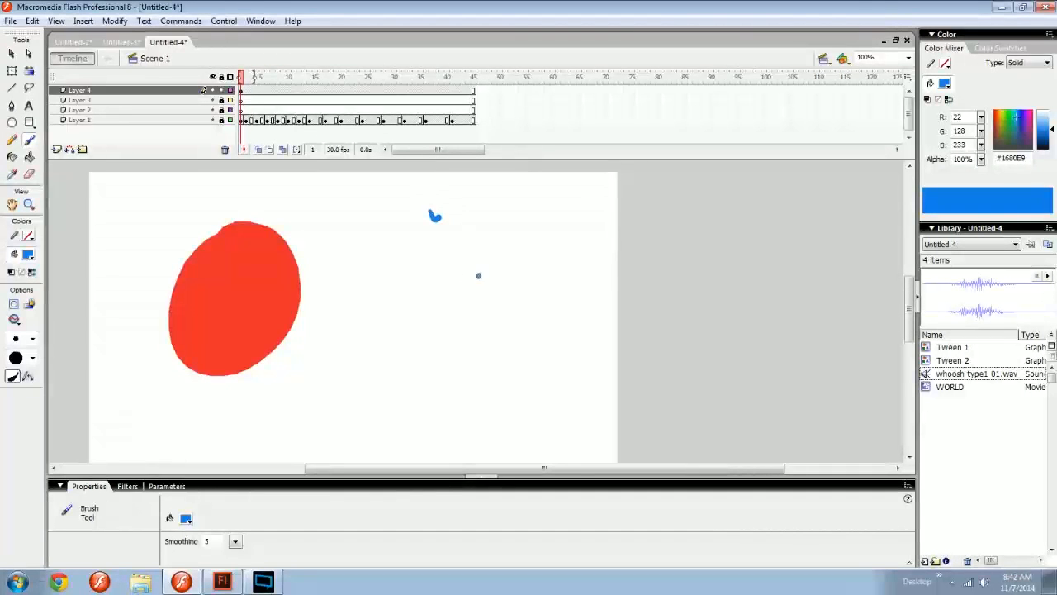
{"action": "left_click_drag", "start_coordinate": [489, 291], "coordinate": [477, 302]}
{"action": "left_click_drag", "start_coordinate": [473, 324], "coordinate": [464, 335]}
{"action": "left_click_drag", "start_coordinate": [447, 378], "coordinate": [437, 383]}
{"action": "left_click_drag", "start_coordinate": [412, 398], "coordinate": [404, 397]}
{"action": "left_click_drag", "start_coordinate": [418, 255], "coordinate": [411, 269]}
{"action": "left_click_drag", "start_coordinate": [499, 223], "coordinate": [513, 223]}
{"action": "left_click_drag", "start_coordinate": [545, 228], "coordinate": [546, 234]}
{"action": "mouse_move", "coordinate": [530, 322]}
{"action": "left_mouse_down"}
{"action": "mouse_move", "coordinate": [569, 314]}
{"action": "mouse_move", "coordinate": [573, 300]}
{"action": "left_mouse_up"}
{"action": "key", "text": "v"}
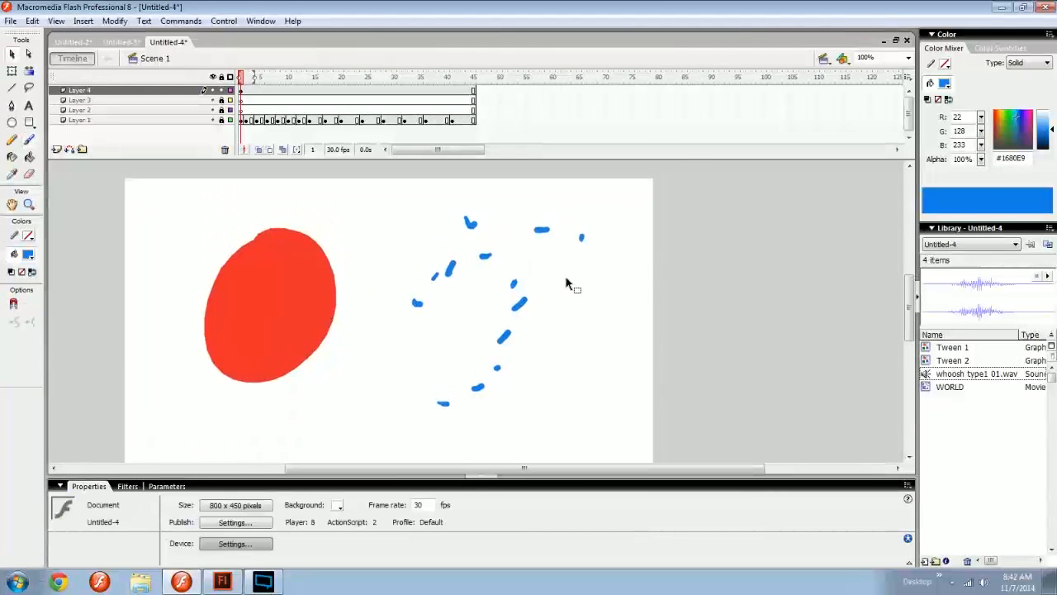
Distribute all the blue strokes to separate layers and enlarge the timeline to show the whole layer list
{"action": "left_click", "coordinate": [541, 233]}
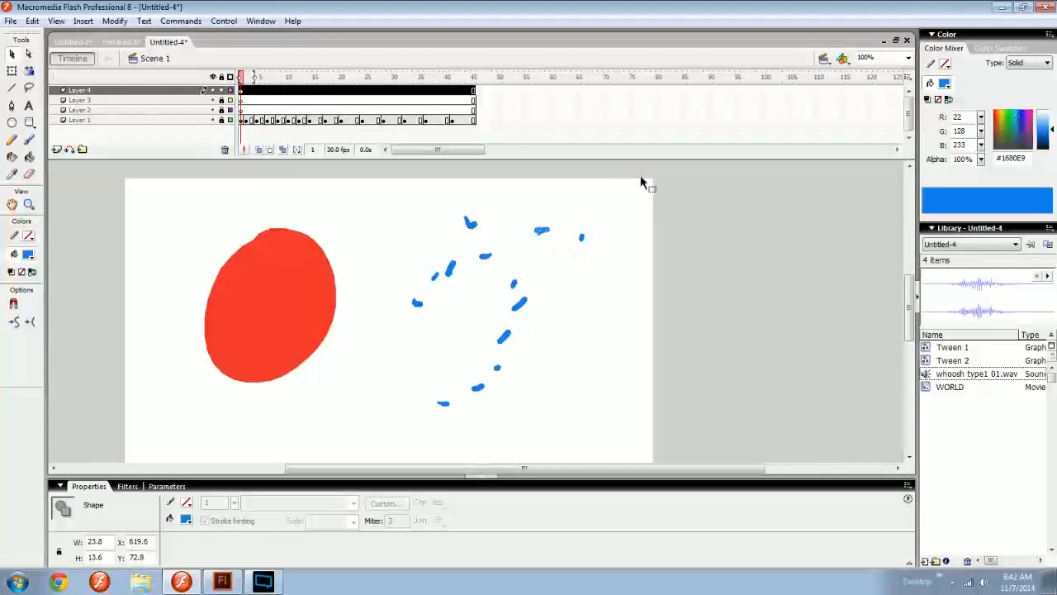
{"action": "mouse_move", "coordinate": [641, 175]}
{"action": "left_mouse_down"}
{"action": "mouse_move", "coordinate": [484, 323]}
{"action": "mouse_move", "coordinate": [418, 431]}
{"action": "left_mouse_up"}
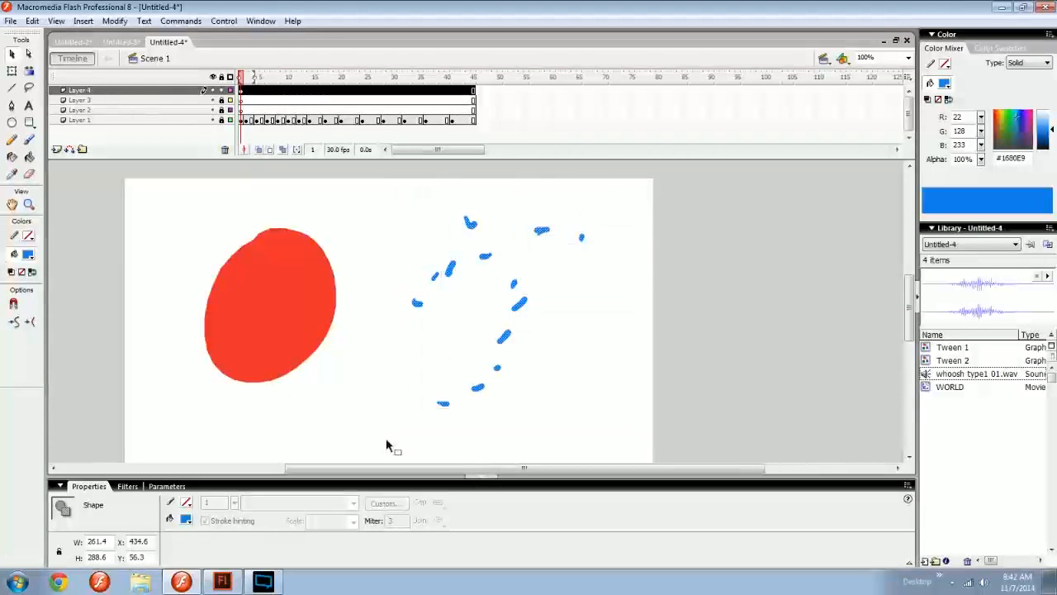
{"action": "right_click", "coordinate": [417, 304]}
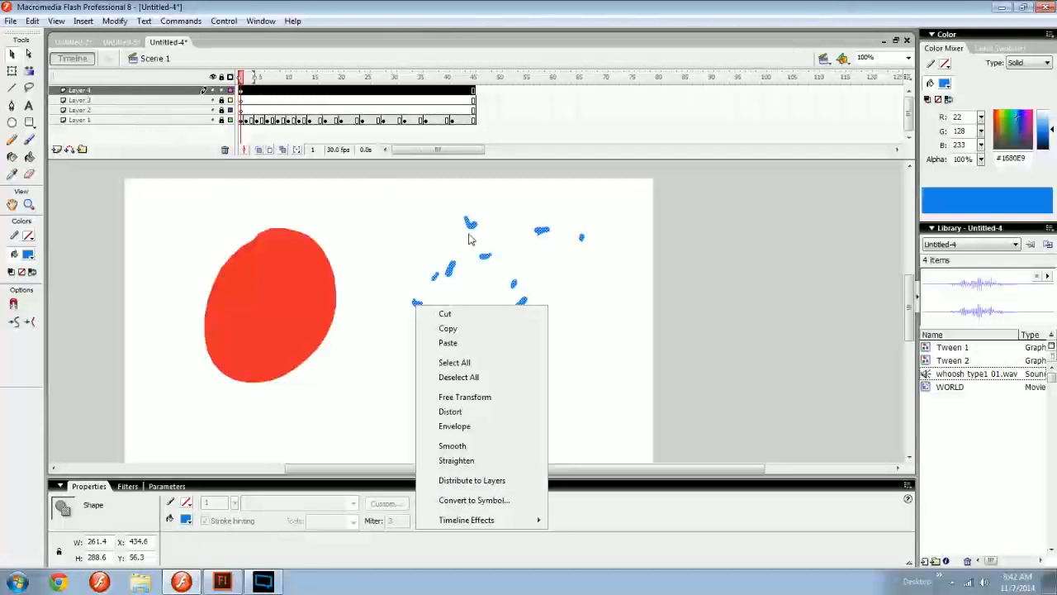
{"action": "left_click", "coordinate": [495, 483]}
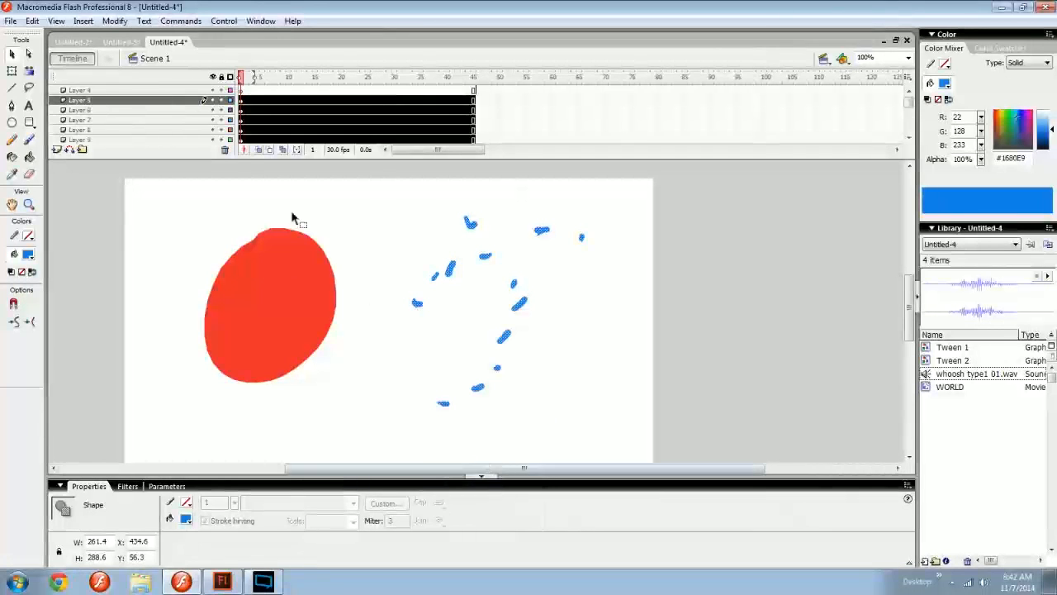
{"action": "left_click_drag", "start_coordinate": [132, 157], "coordinate": [130, 342]}
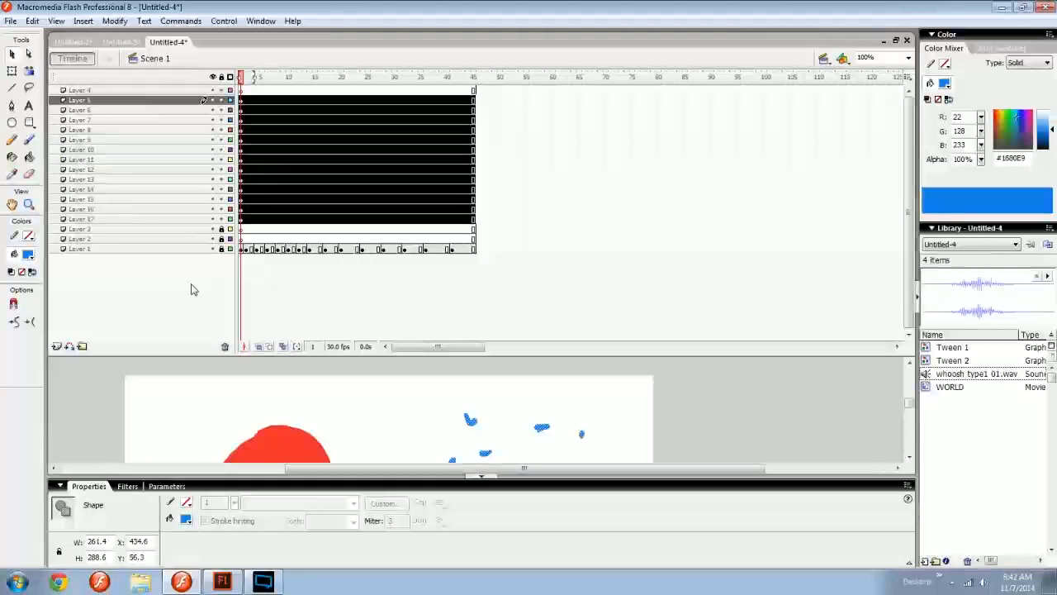
Hide several of the distributed stroke layers, hide all layers at once, and show every layer again
{"action": "left_click_drag", "start_coordinate": [213, 220], "coordinate": [212, 209]}
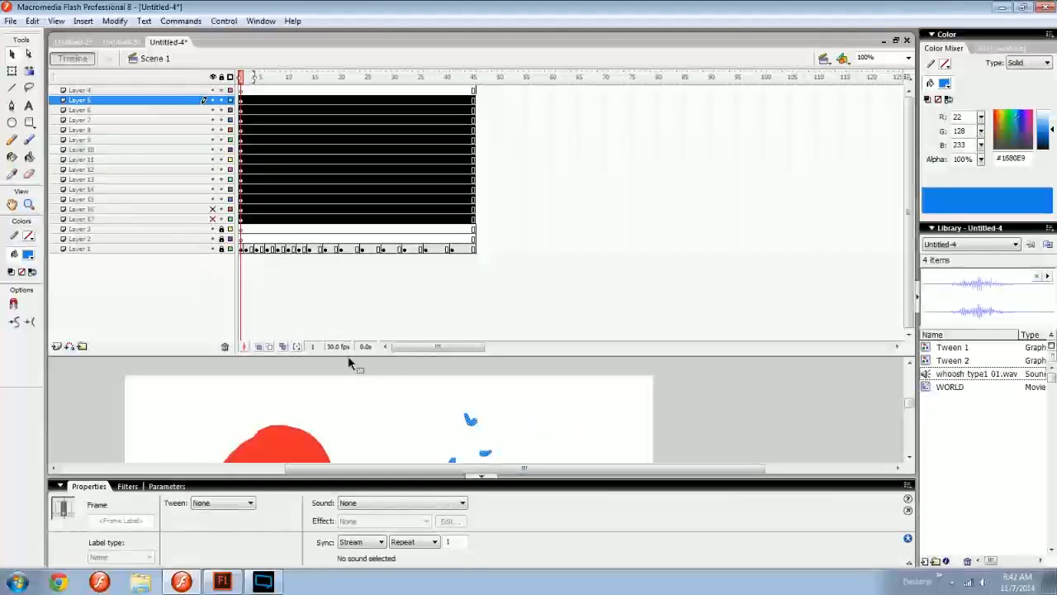
{"action": "left_click_drag", "start_coordinate": [352, 354], "coordinate": [352, 289]}
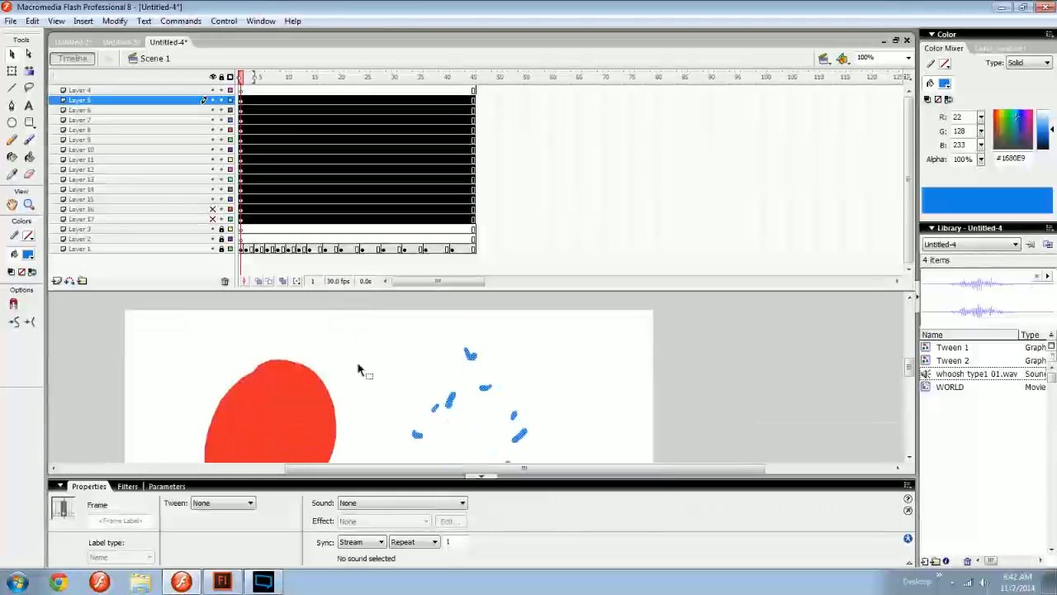
{"action": "left_click", "coordinate": [354, 487]}
{"action": "left_click_drag", "start_coordinate": [212, 204], "coordinate": [212, 100]}
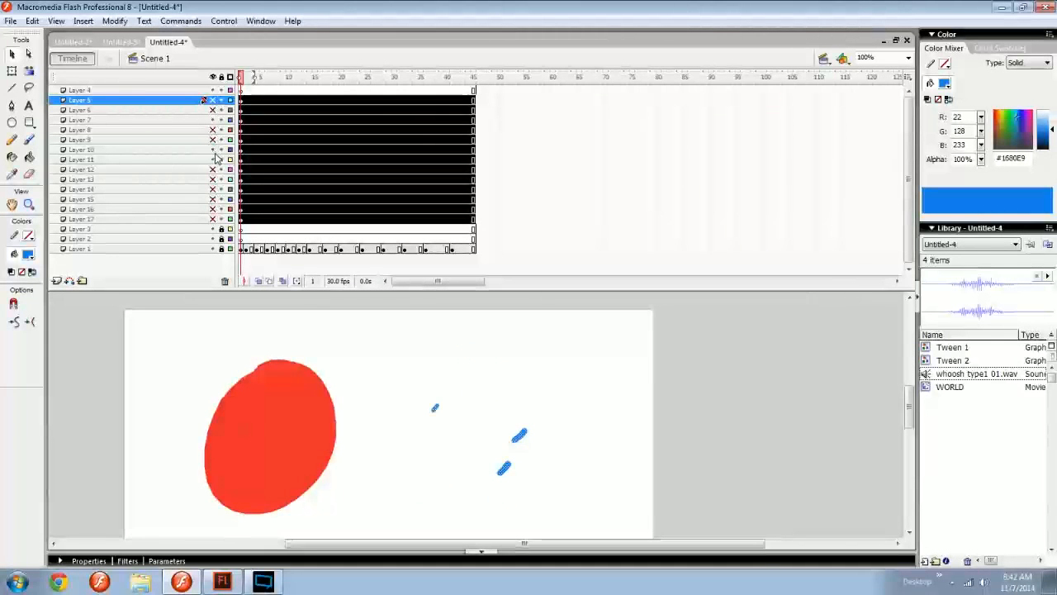
{"action": "left_click", "coordinate": [213, 151]}
{"action": "left_click", "coordinate": [214, 78]}
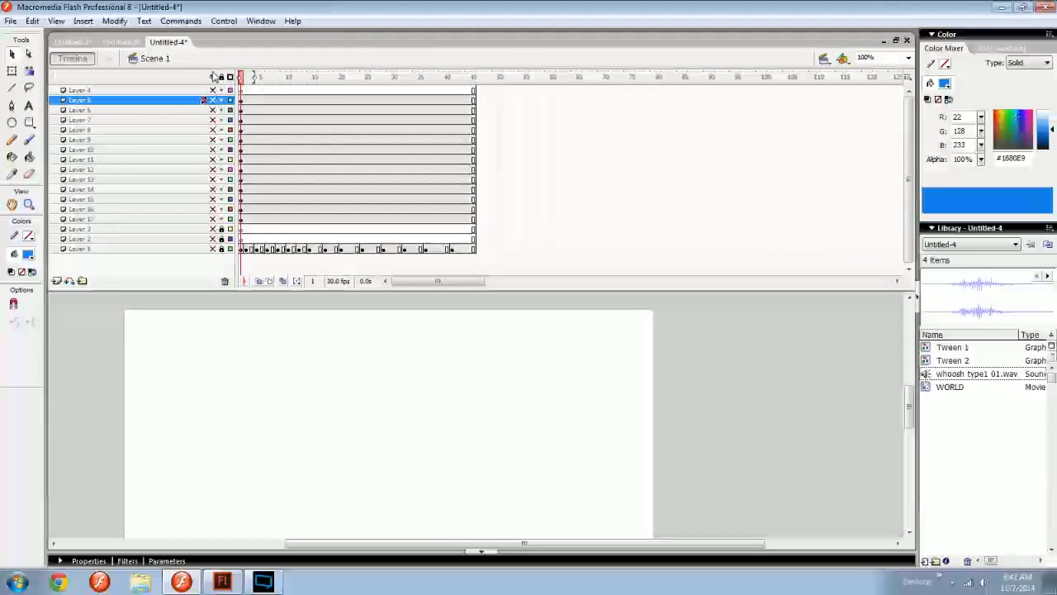
{"action": "left_click", "coordinate": [214, 77]}
Convert five of the blue strokes one by one into movie clip symbols with the default settings
{"action": "key", "text": "space"}
{"action": "left_click_drag", "start_coordinate": [465, 419], "coordinate": [423, 356]}
{"action": "left_click", "coordinate": [496, 298]}
{"action": "key", "text": "F8"}
{"action": "key", "text": "Return"}
{"action": "left_click", "coordinate": [442, 325]}
{"action": "key", "text": "F8"}
{"action": "key", "text": "Return"}
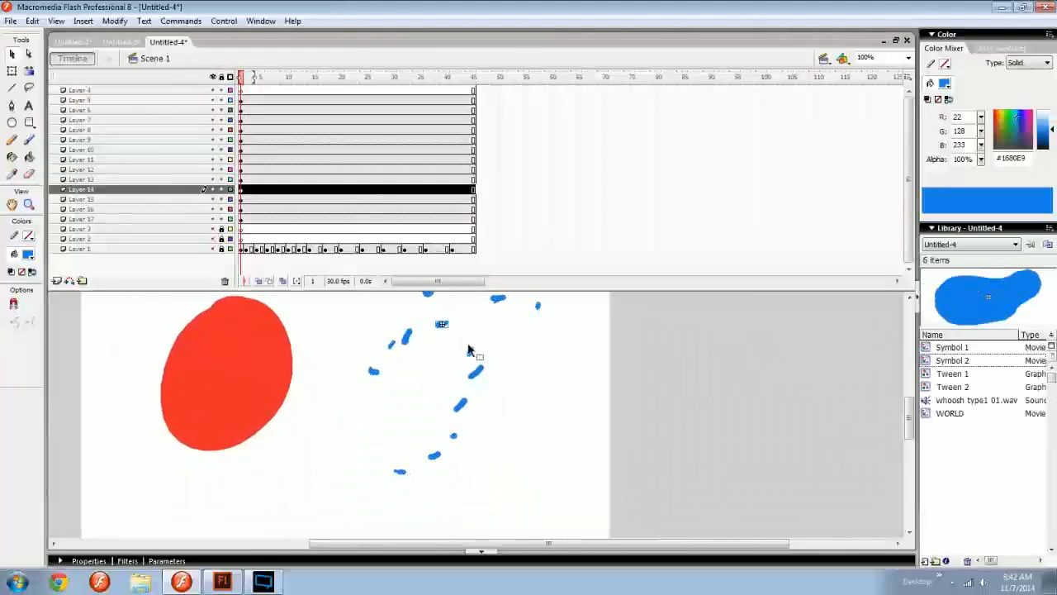
{"action": "left_click", "coordinate": [470, 352]}
{"action": "key", "text": "F8"}
{"action": "key", "text": "Return"}
{"action": "left_click", "coordinate": [476, 374]}
{"action": "key", "text": "F8"}
{"action": "key", "text": "Return"}
{"action": "left_click", "coordinate": [461, 405]}
{"action": "key", "text": "F8"}
{"action": "key", "text": "Return"}
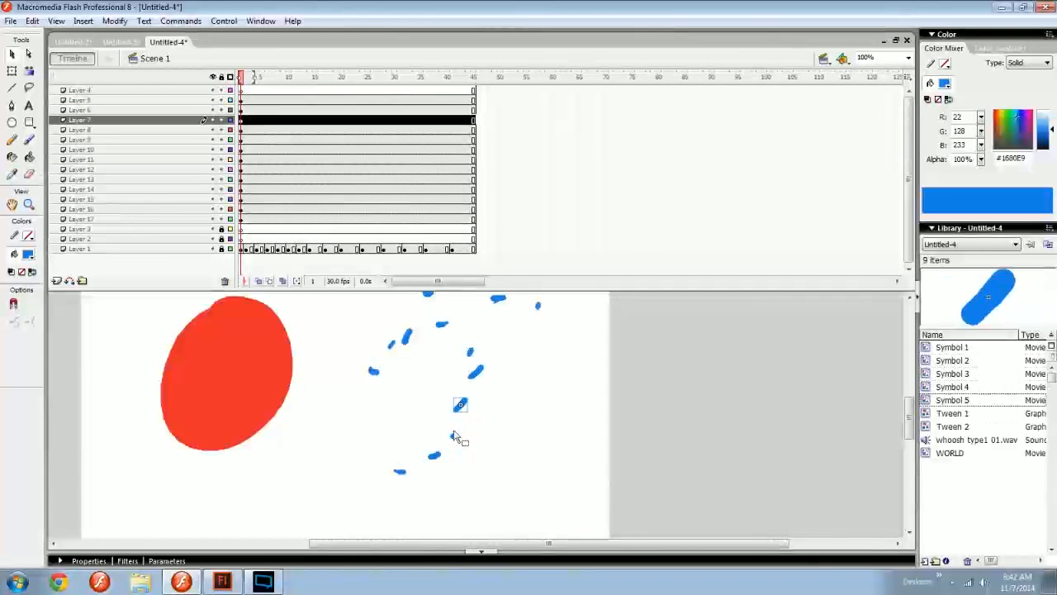
{"action": "left_click", "coordinate": [454, 436]}
Cut all the blue strokes and symbols and paste them in place together on Layer 17
{"action": "left_click", "coordinate": [488, 356]}
{"action": "key", "text": "space"}
{"action": "left_click_drag", "start_coordinate": [488, 355], "coordinate": [481, 398]}
{"action": "left_click_drag", "start_coordinate": [543, 299], "coordinate": [366, 521]}
{"action": "key", "text": "ctrl+x"}
{"action": "key", "text": "ctrl+shift+v"}
{"action": "left_click", "coordinate": [344, 314]}
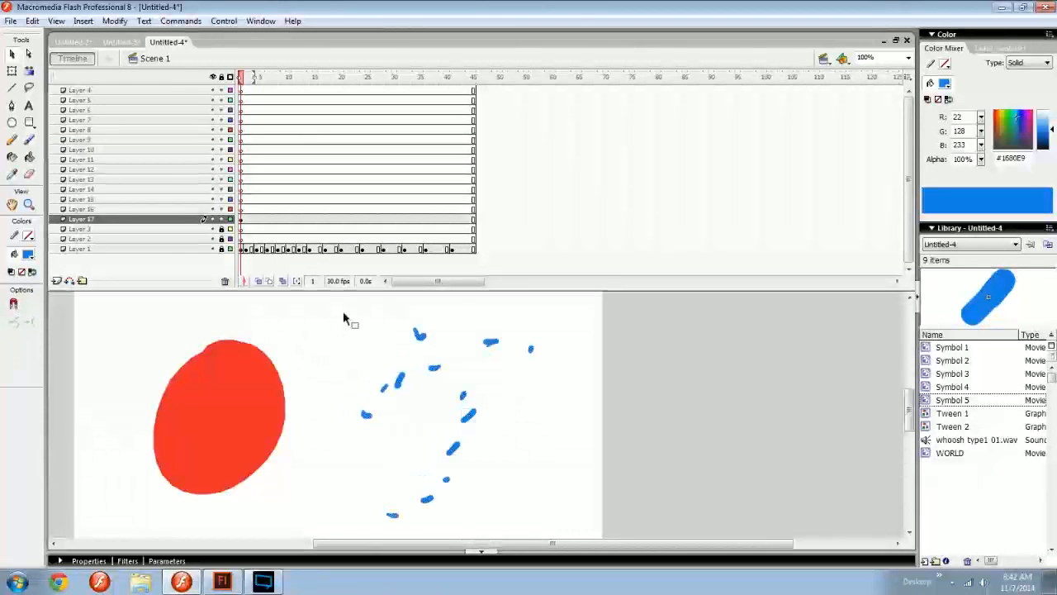
Delete the emptied layers from Layer 4 through Layer 16
{"action": "left_click", "coordinate": [141, 90]}
{"action": "left_click", "coordinate": [178, 209], "text": "shift"}
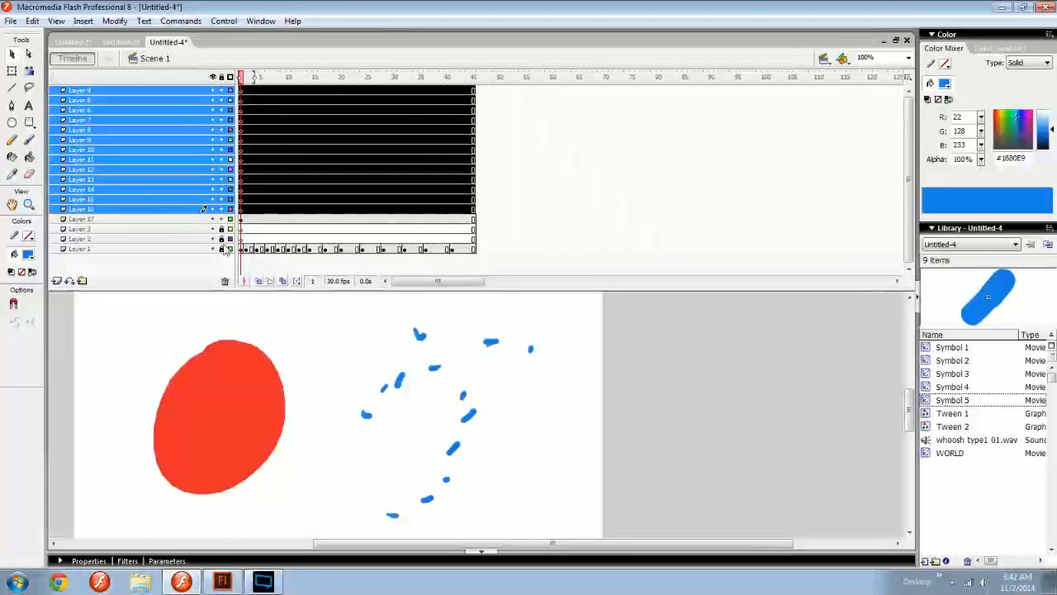
{"action": "left_click", "coordinate": [225, 282]}
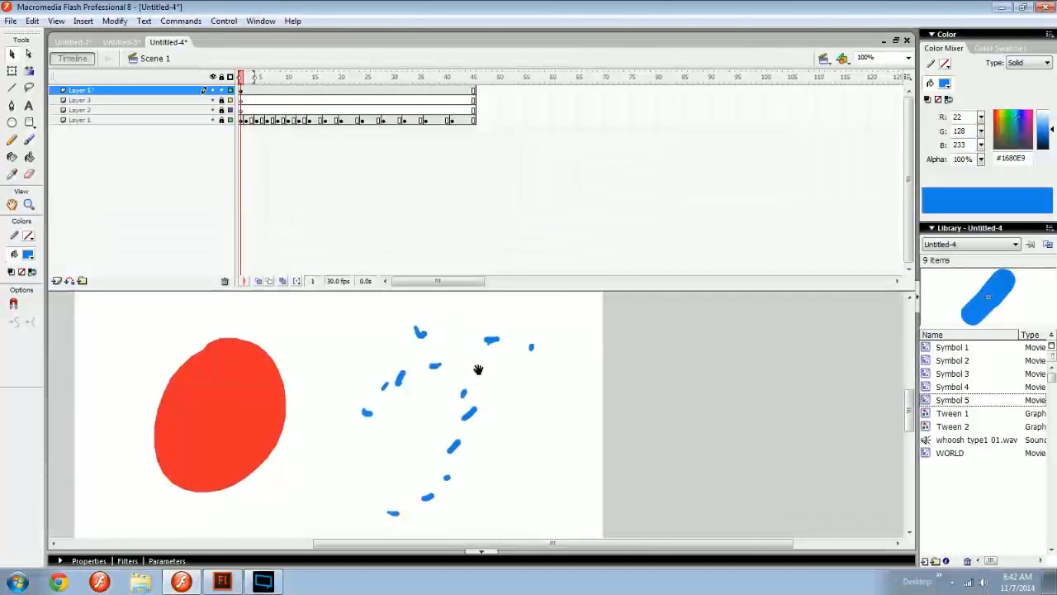
Select all the strokes and symbols on Layer 17 and distribute them to separate layers
{"action": "left_click_drag", "start_coordinate": [560, 318], "coordinate": [353, 496]}
{"action": "right_click", "coordinate": [471, 414]}
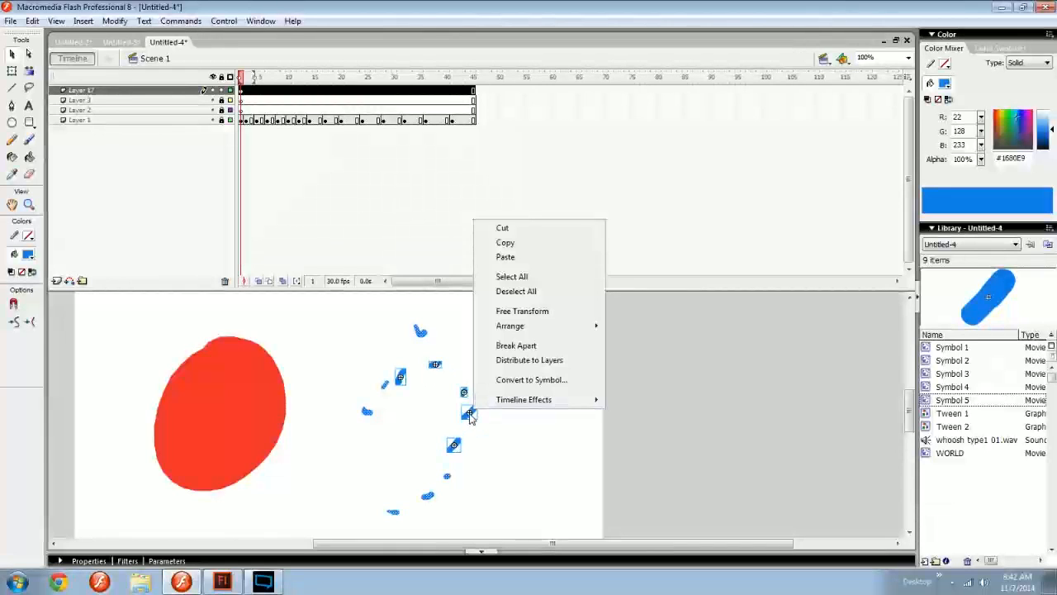
{"action": "right_click", "coordinate": [470, 413]}
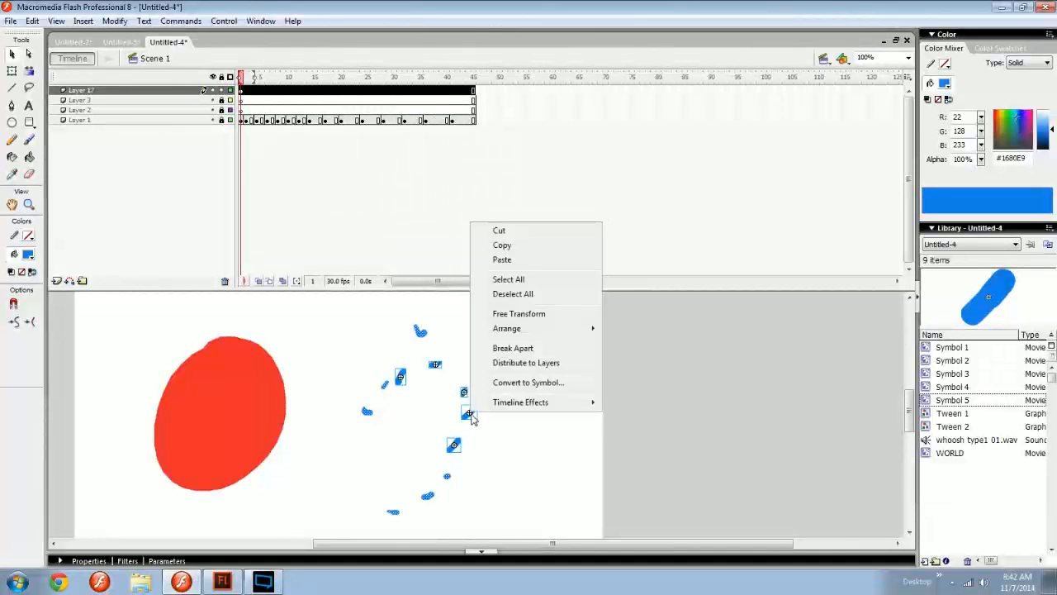
{"action": "left_click", "coordinate": [526, 363]}
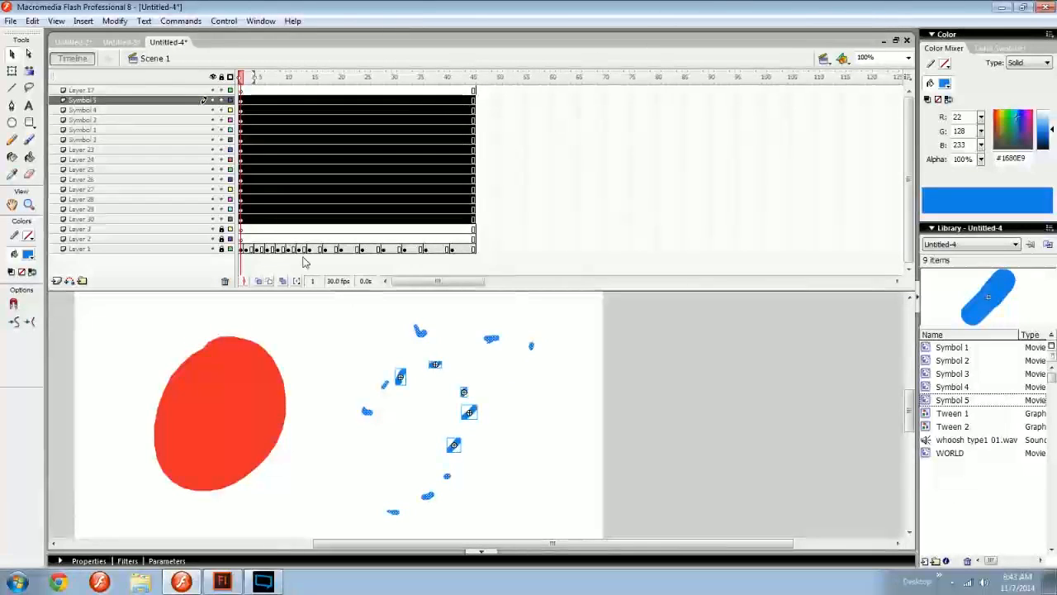
Examine which stroke or symbol each distributed layer holds by selecting the layers in turn
{"action": "left_click", "coordinate": [98, 110]}
{"action": "left_click", "coordinate": [97, 130]}
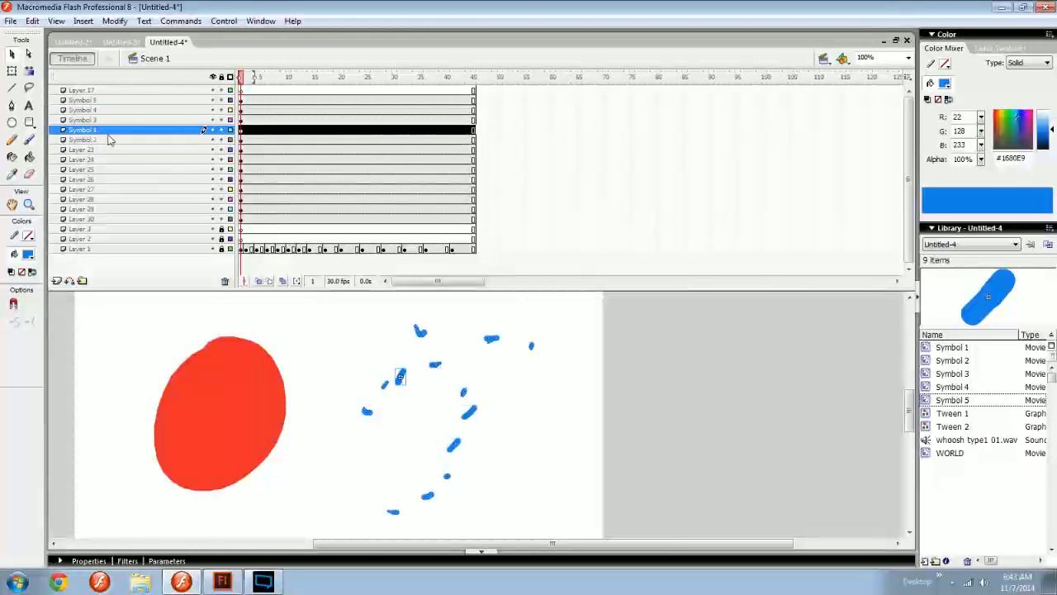
{"action": "left_click", "coordinate": [107, 139]}
{"action": "left_click", "coordinate": [109, 100]}
{"action": "left_click", "coordinate": [113, 123]}
{"action": "left_click", "coordinate": [125, 140]}
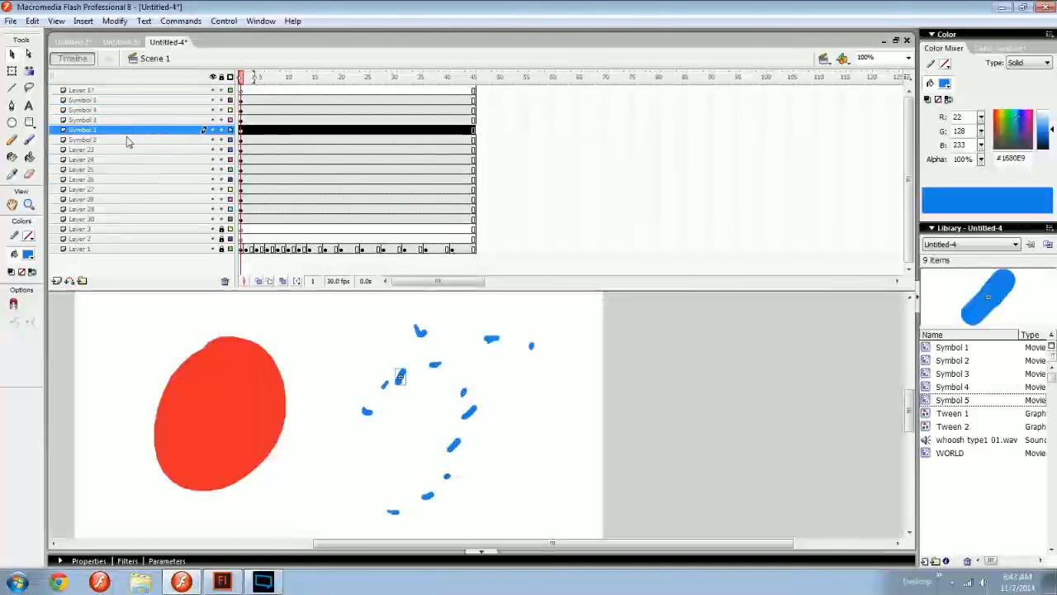
{"action": "left_click", "coordinate": [118, 150]}
{"action": "left_click", "coordinate": [95, 180]}
{"action": "left_click", "coordinate": [111, 209]}
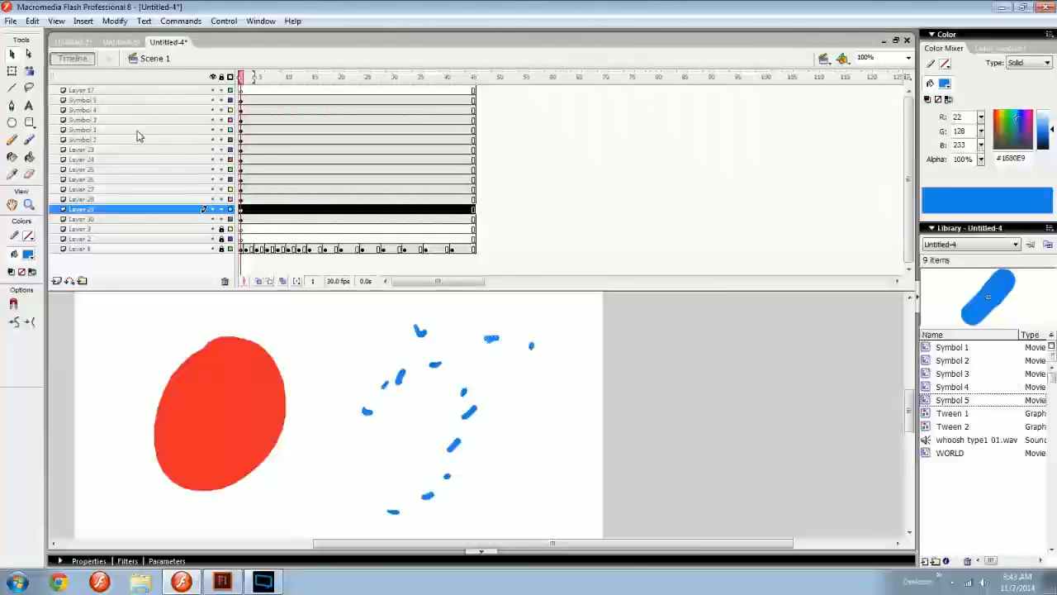
Delete the empty Layer 17 and apply Distribute to Layers to the contents of all symbol and stroke layers
{"action": "left_click", "coordinate": [149, 91]}
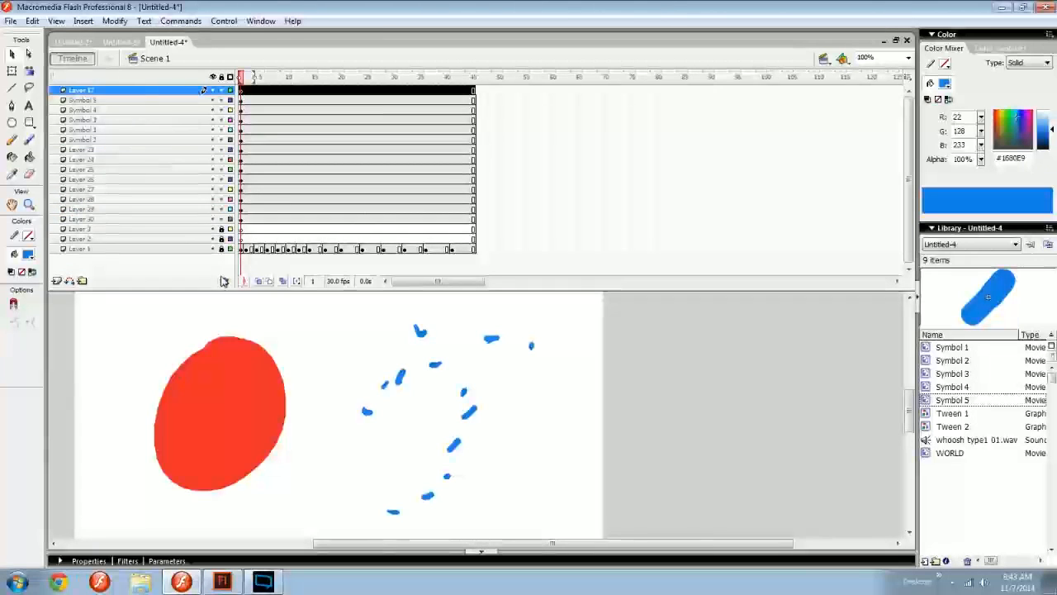
{"action": "left_click", "coordinate": [225, 280]}
{"action": "left_click", "coordinate": [181, 209]}
{"action": "left_click", "coordinate": [152, 91], "text": "shift"}
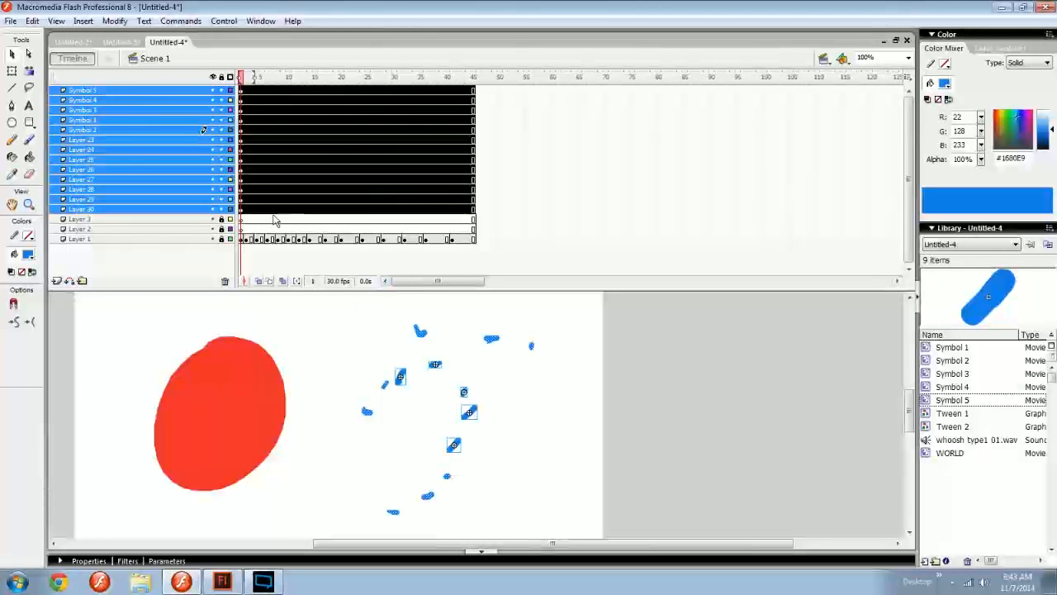
{"action": "right_click", "coordinate": [421, 338]}
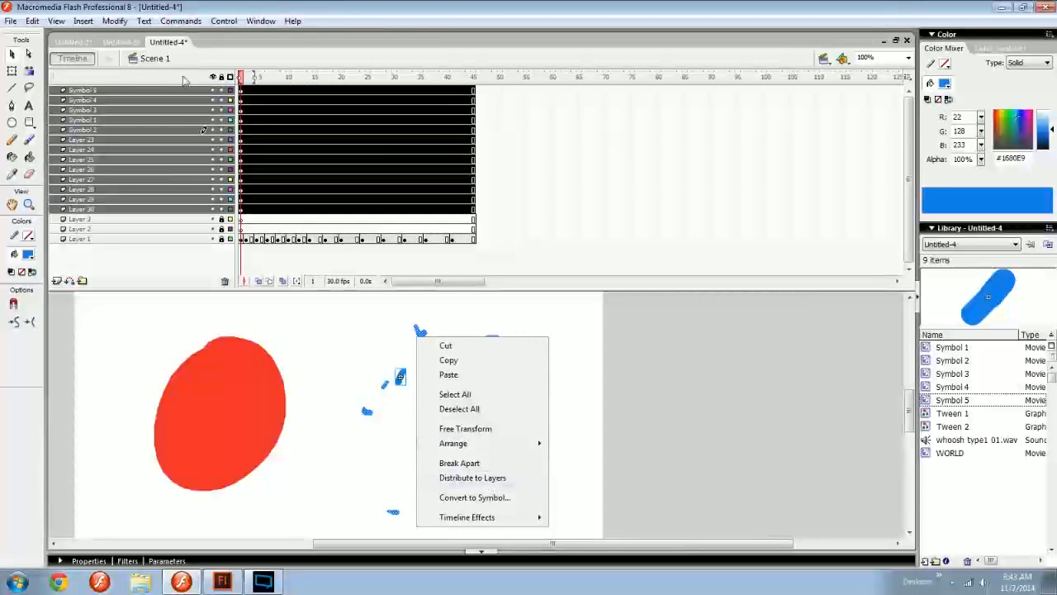
{"action": "left_click", "coordinate": [87, 21]}
{"action": "mouse_move", "coordinate": [111, 24]}
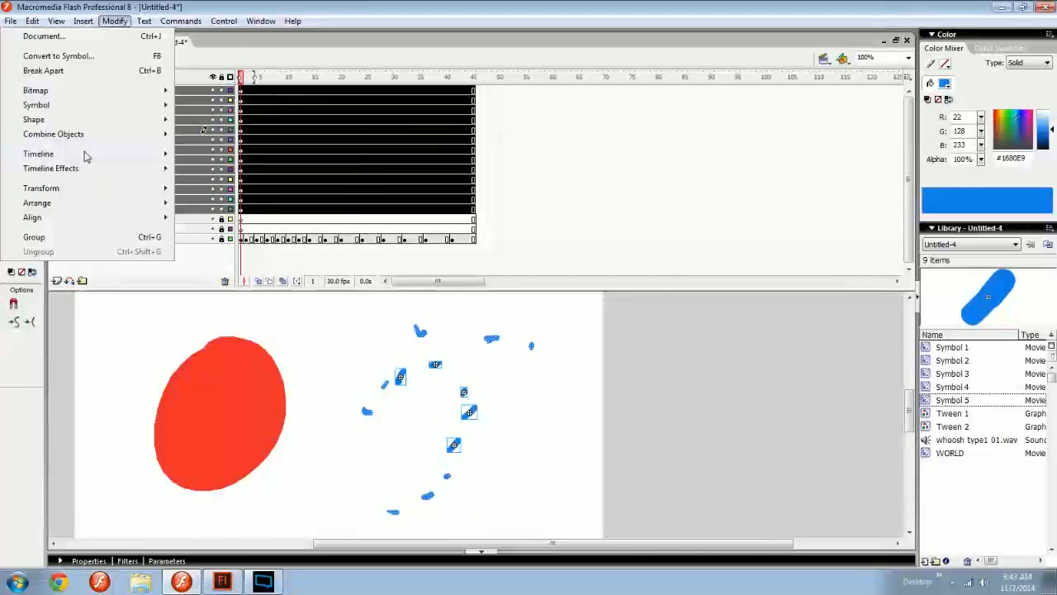
{"action": "mouse_move", "coordinate": [88, 155]}
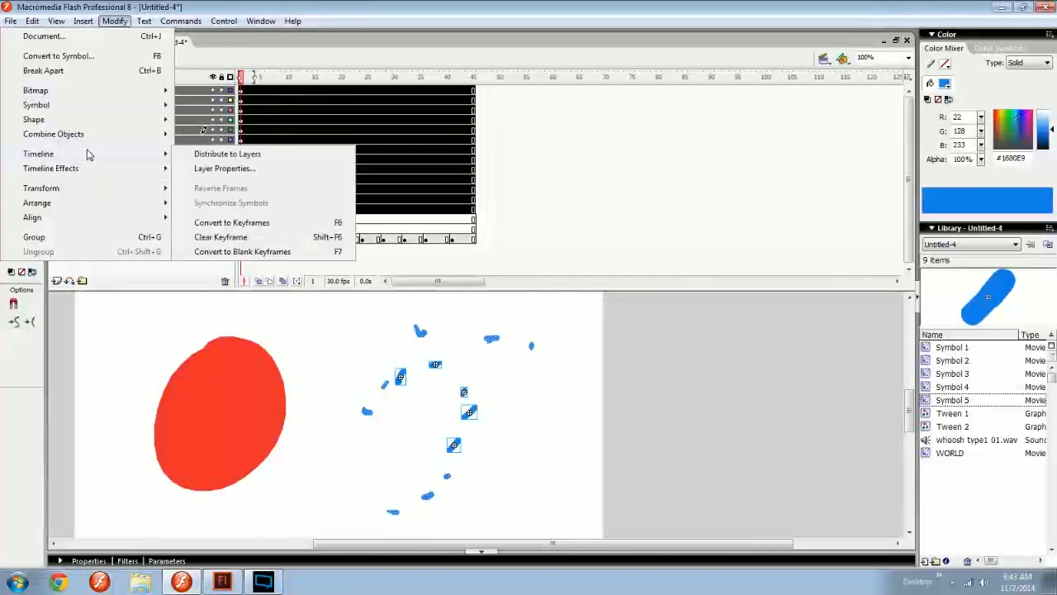
{"action": "left_click", "coordinate": [240, 154]}
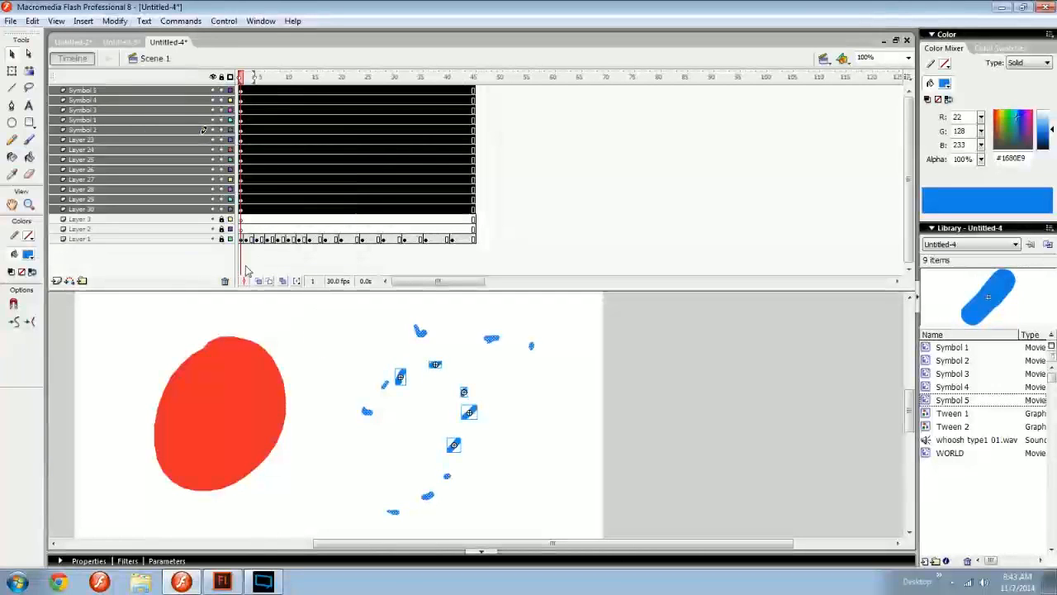
Delete all the distributed symbol and stroke layers above Layer 3 and shrink the timeline area
{"action": "left_click", "coordinate": [165, 189]}
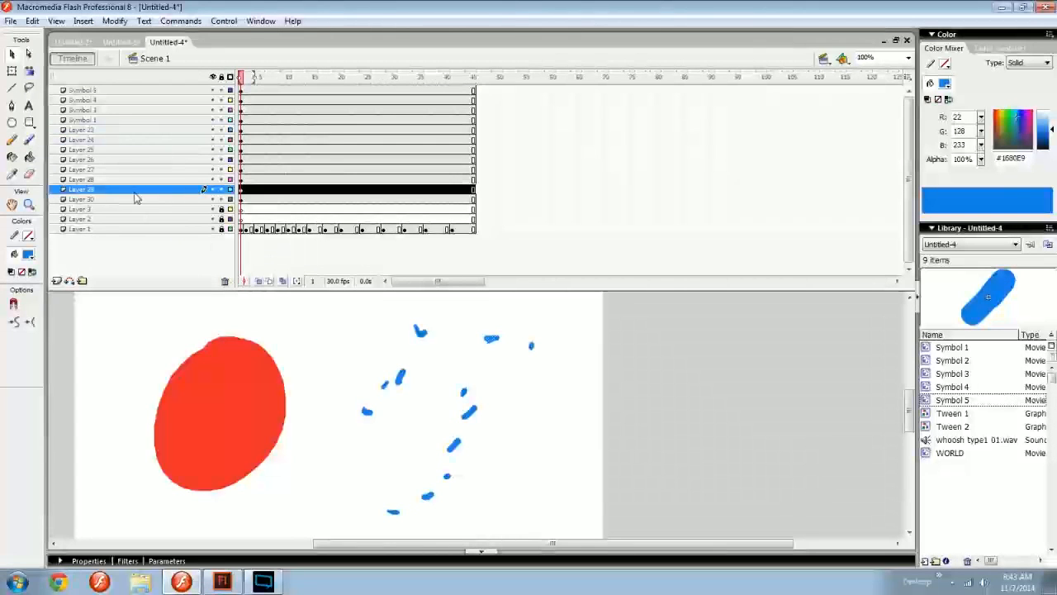
{"action": "left_click", "coordinate": [134, 199]}
{"action": "left_click", "coordinate": [182, 91], "text": "shift"}
{"action": "left_click", "coordinate": [224, 281]}
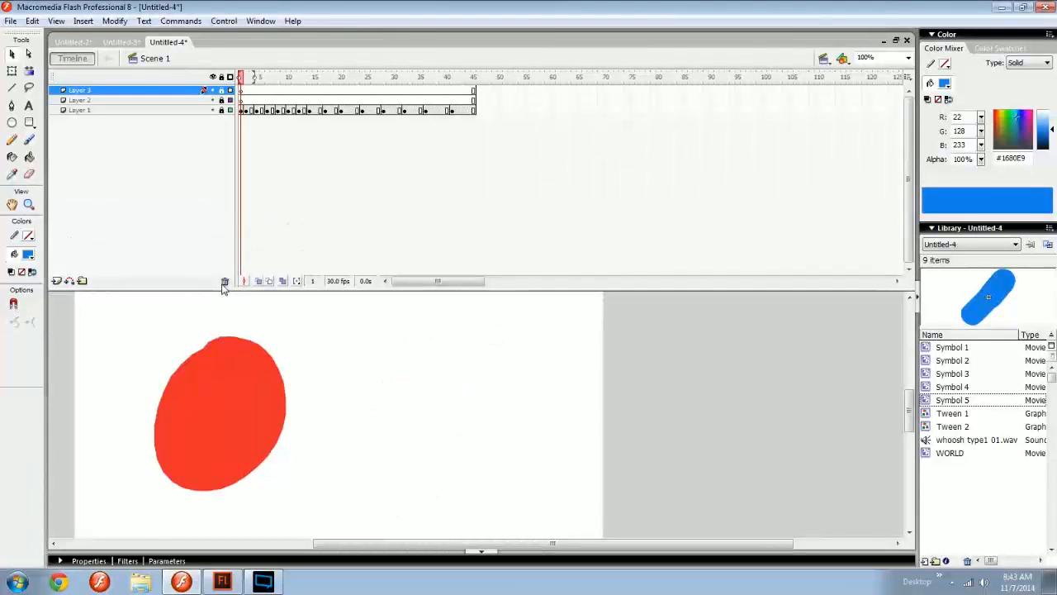
{"action": "left_click_drag", "start_coordinate": [200, 290], "coordinate": [201, 165]}
Insert a blank keyframe at frame 14 of Layer 3 and paint a diagonal blue stroke while viewing frame 28
{"action": "left_click", "coordinate": [309, 91]}
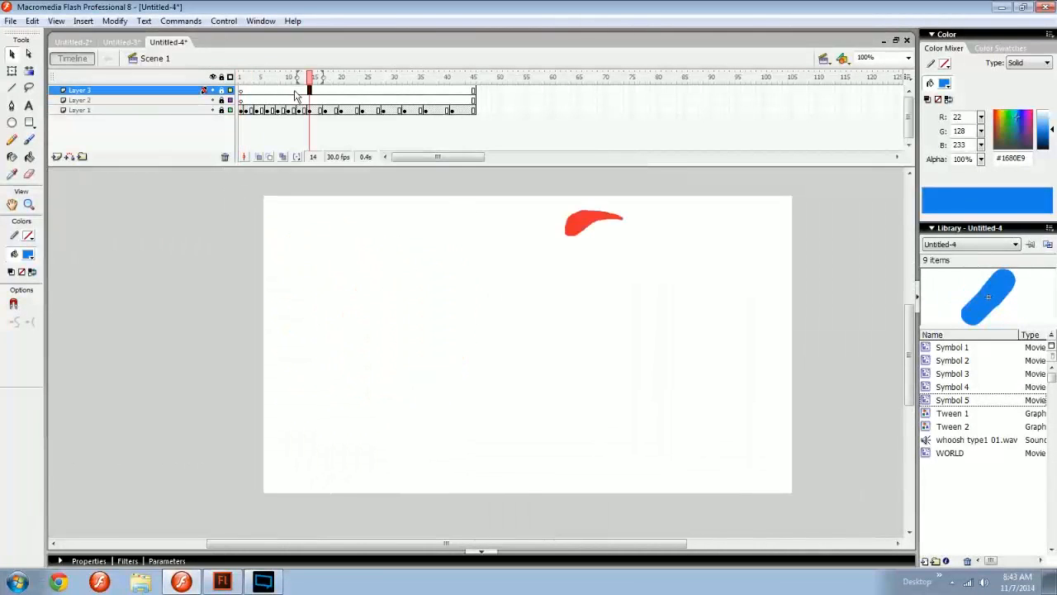
{"action": "key", "text": "F7"}
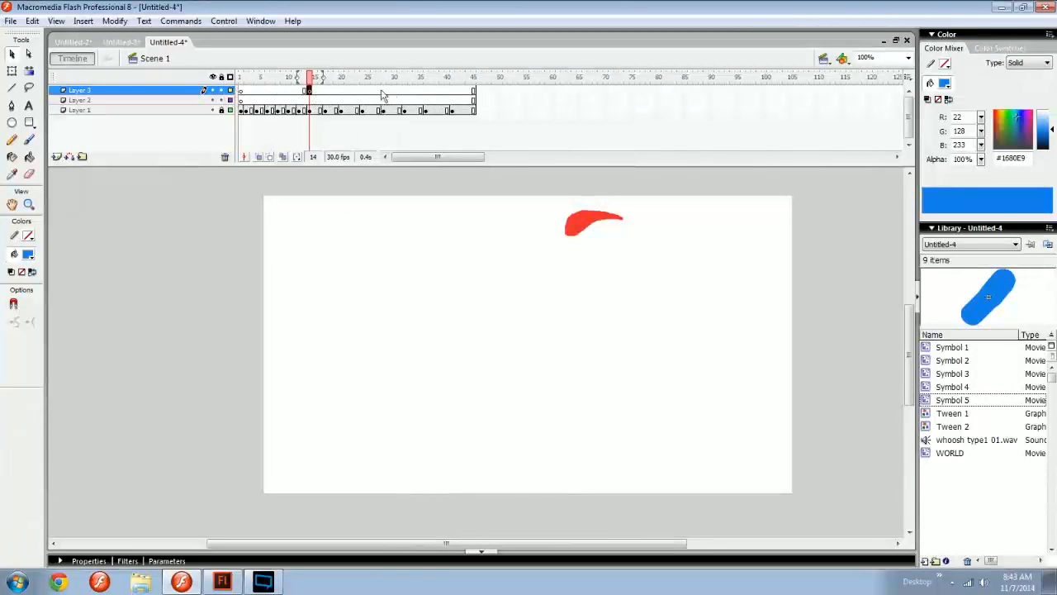
{"action": "left_click", "coordinate": [417, 91]}
{"action": "left_click", "coordinate": [386, 92]}
{"action": "key", "text": "b"}
{"action": "left_click_drag", "start_coordinate": [455, 285], "coordinate": [418, 361]}
{"action": "key", "text": "v"}
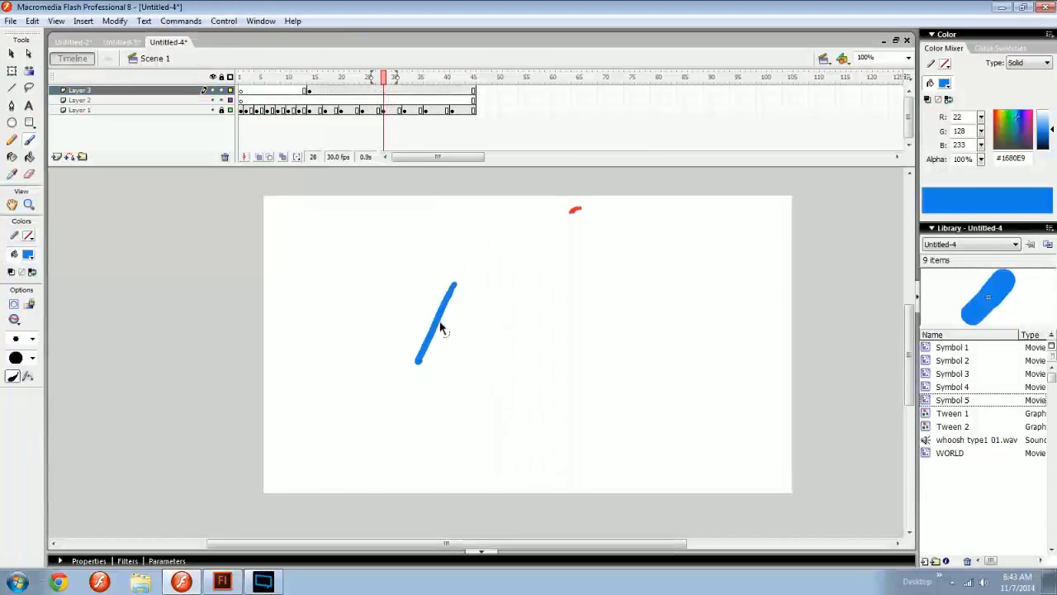
Convert the blue stroke to a movie clip symbol and insert a keyframe at frame 31 of Layer 3
{"action": "left_click", "coordinate": [438, 320]}
{"action": "key", "text": "F8"}
{"action": "key", "text": "Return"}
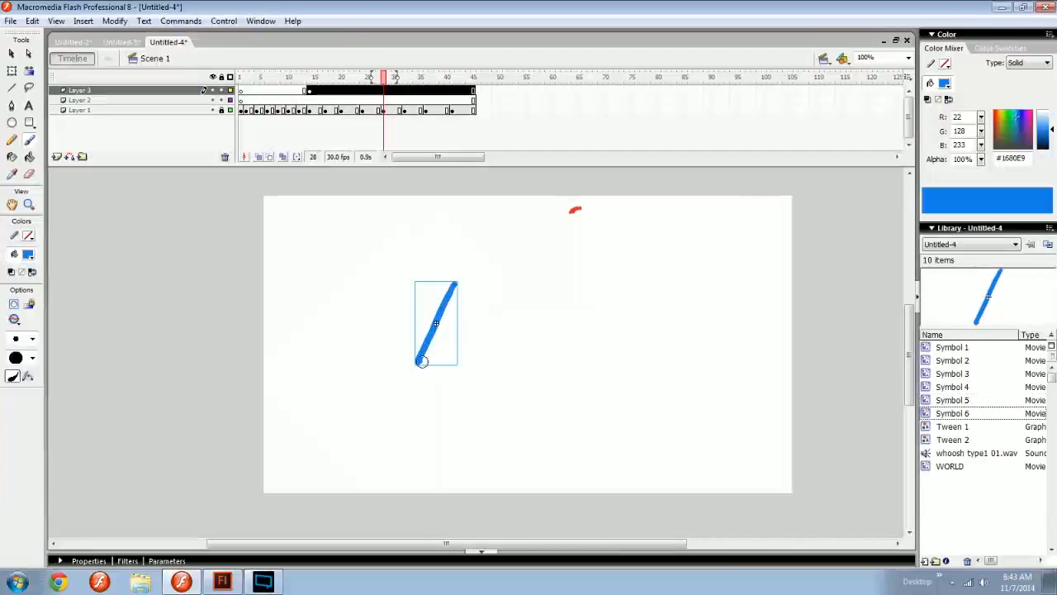
{"action": "left_click", "coordinate": [400, 91]}
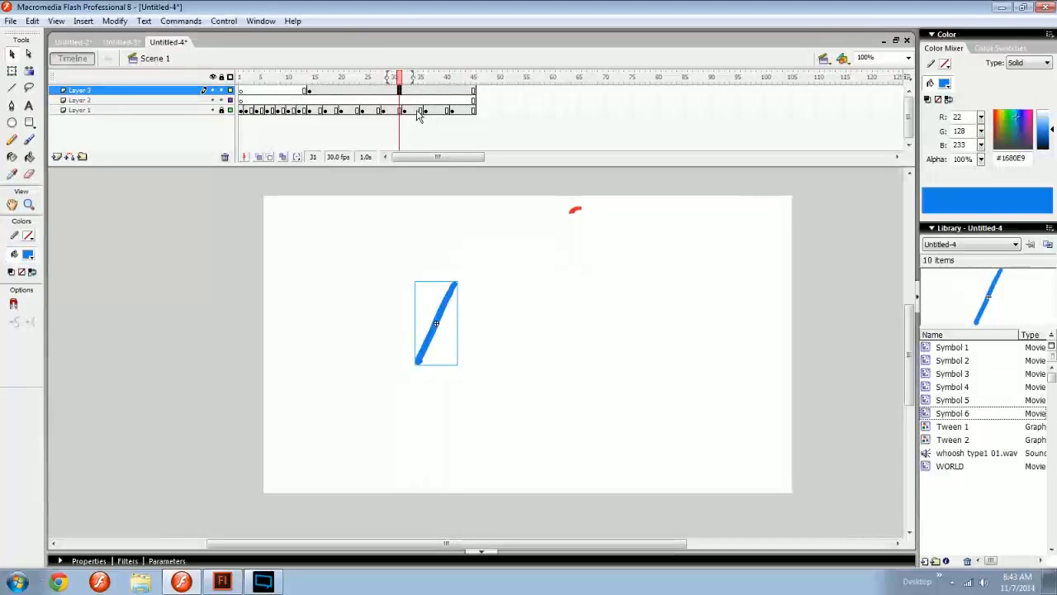
{"action": "key", "text": "F6"}
Apply a Shape tween to Layer 3 between the keyframes at frames 14 and 31
{"action": "right_click", "coordinate": [363, 90]}
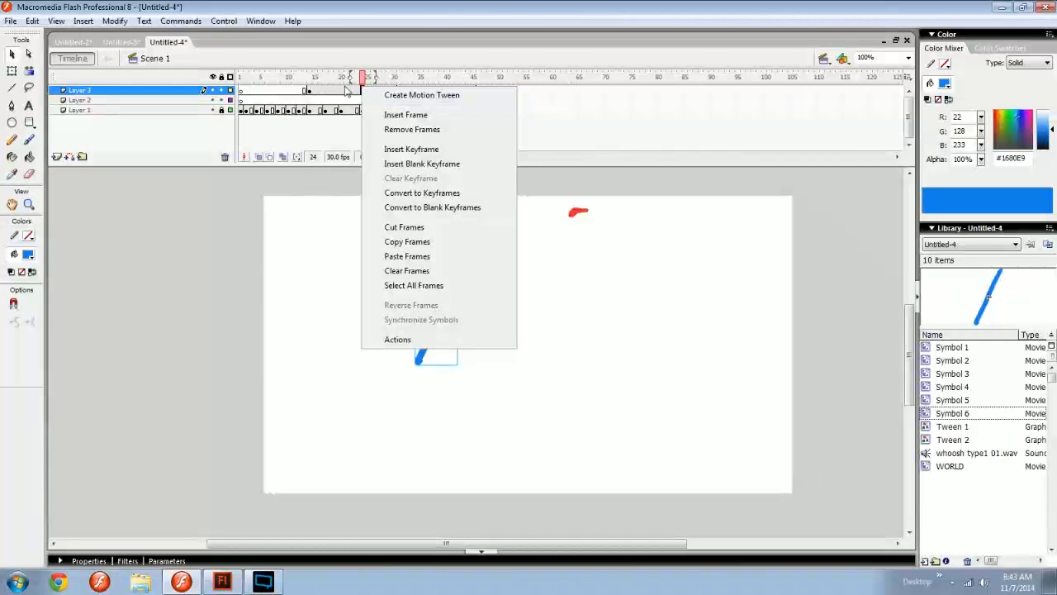
{"action": "left_click", "coordinate": [350, 92]}
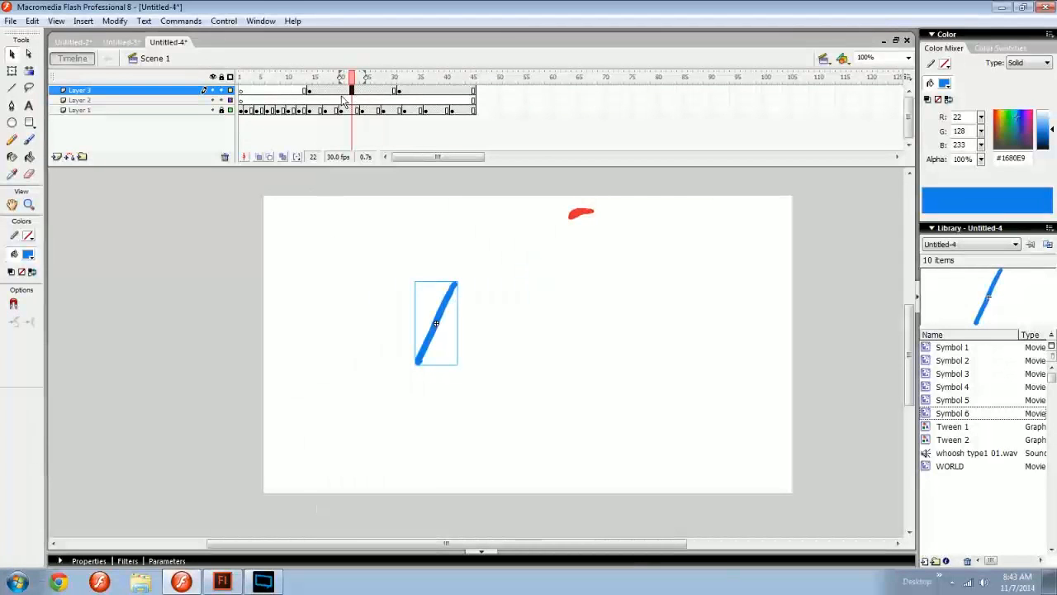
{"action": "left_click", "coordinate": [252, 561]}
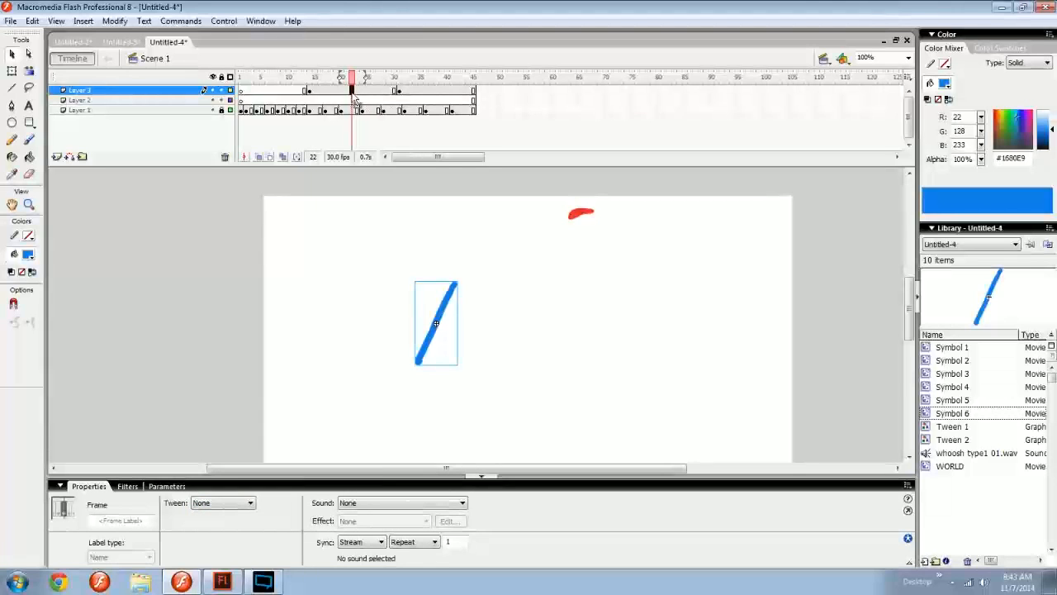
{"action": "left_click", "coordinate": [251, 505]}
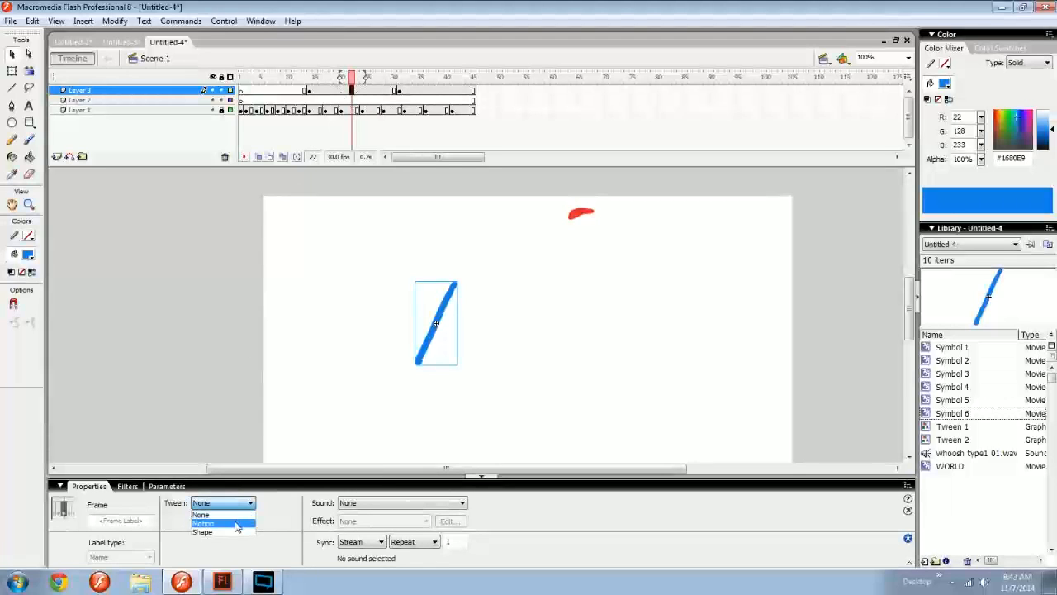
{"action": "left_click", "coordinate": [203, 532]}
{"action": "left_click", "coordinate": [300, 446]}
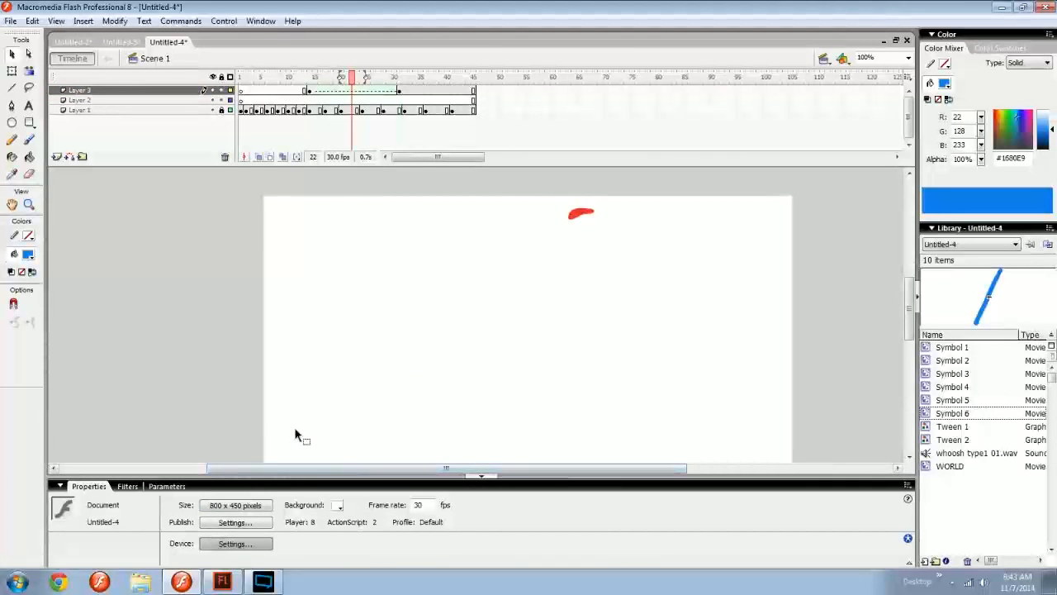
Clear the tween and the frame 31 keyframe from Layer 3 and insert six frames across all layers
{"action": "left_click_drag", "start_coordinate": [310, 90], "coordinate": [452, 75]}
{"action": "key", "text": "shift+F5"}
{"action": "key", "text": "ctrl+z"}
{"action": "key", "text": "F5"}
{"action": "key", "text": "F5"}
{"action": "key", "text": "F5"}
{"action": "key", "text": "F5"}
{"action": "key", "text": "F5"}
{"action": "key", "text": "F5"}
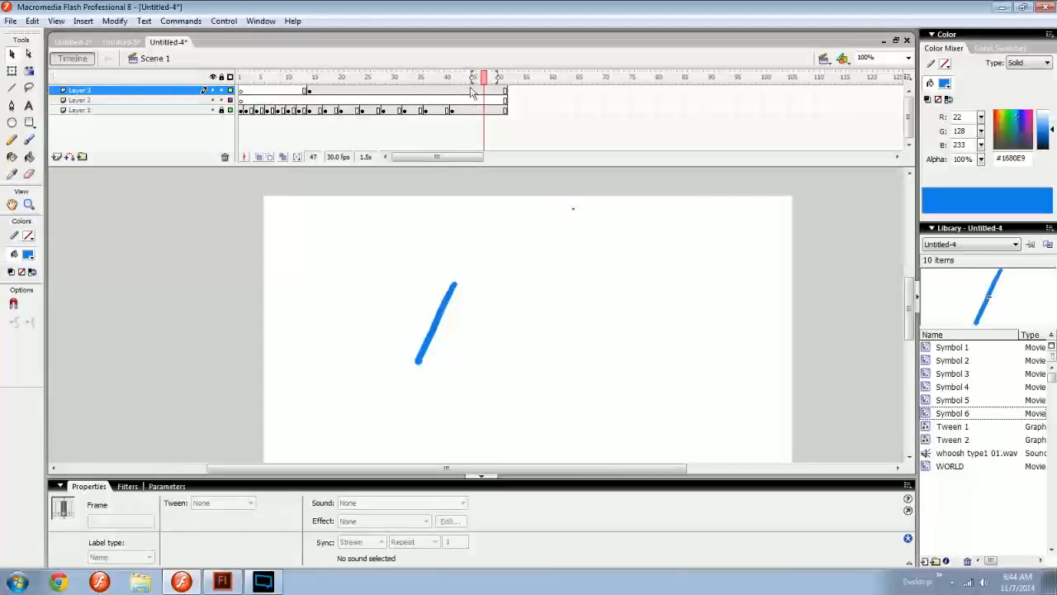
Examine the held frames of Layer 1 from its last keyframe at frame 41 through frame 51
{"action": "mouse_move", "coordinate": [465, 91]}
{"action": "left_mouse_down"}
{"action": "mouse_move", "coordinate": [469, 112]}
{"action": "mouse_move", "coordinate": [474, 83]}
{"action": "left_mouse_up"}
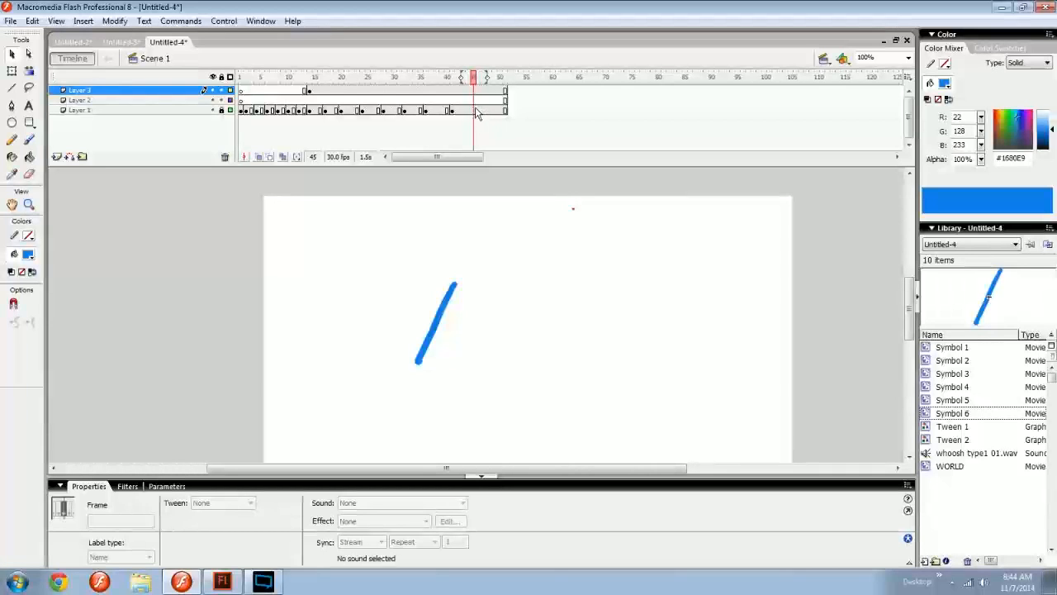
{"action": "left_click", "coordinate": [477, 111]}
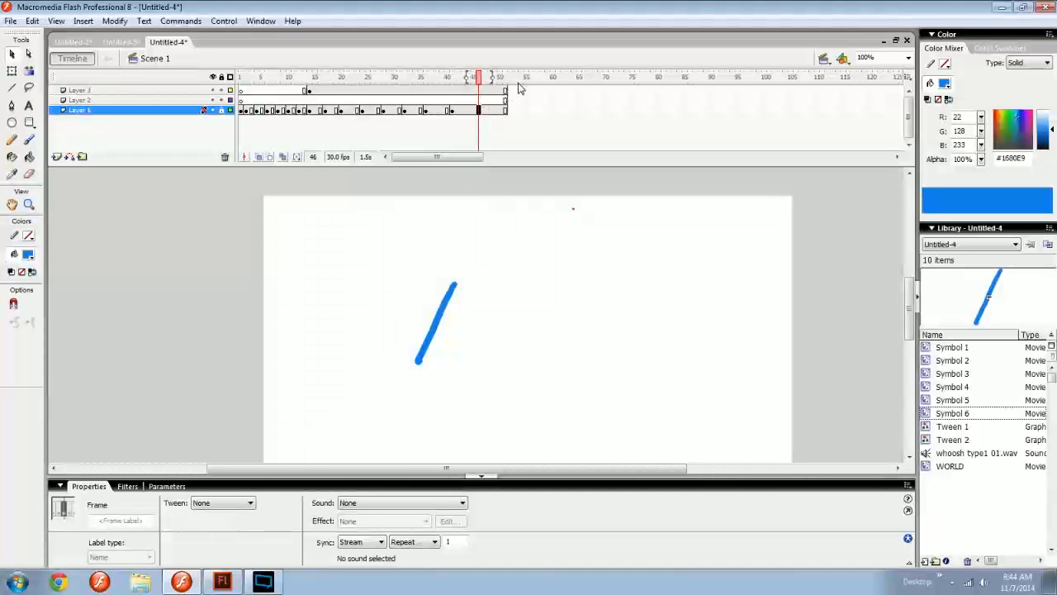
{"action": "left_click", "coordinate": [468, 110]}
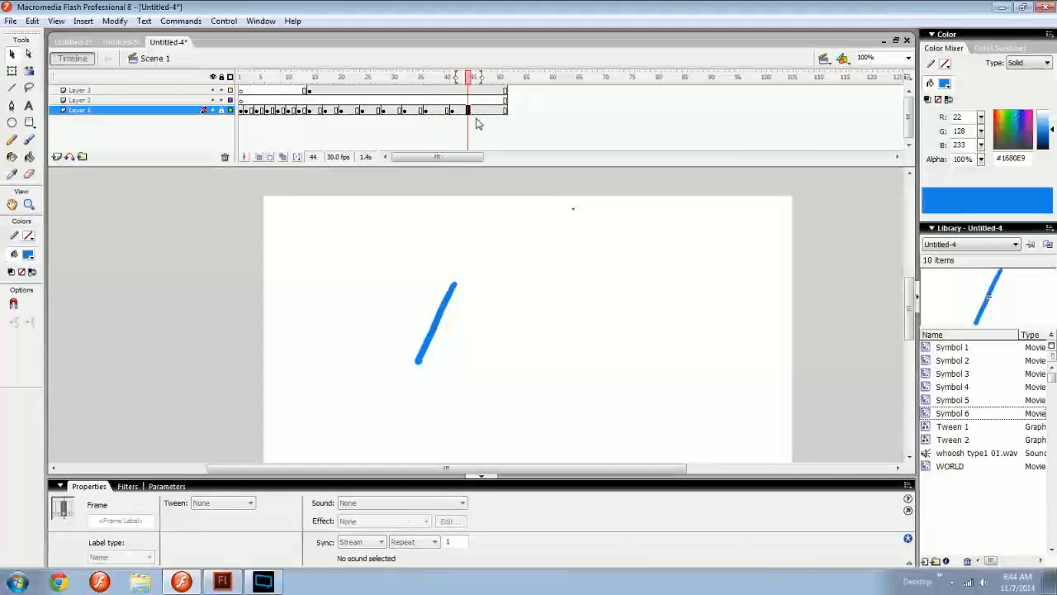
{"action": "left_click", "coordinate": [478, 111]}
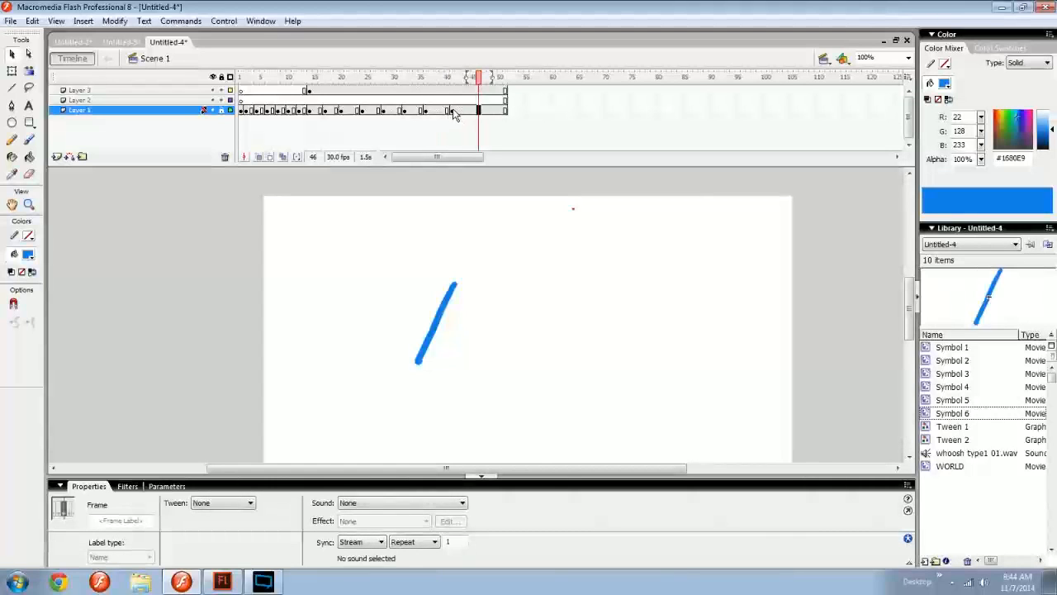
{"action": "left_click_drag", "start_coordinate": [453, 110], "coordinate": [505, 111]}
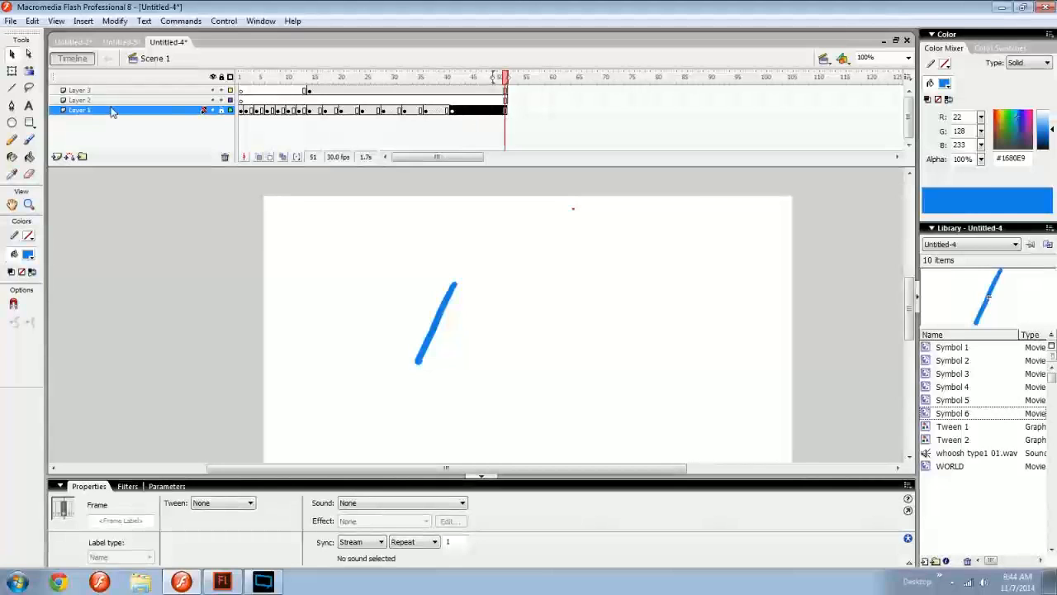
{"action": "left_click", "coordinate": [430, 100]}
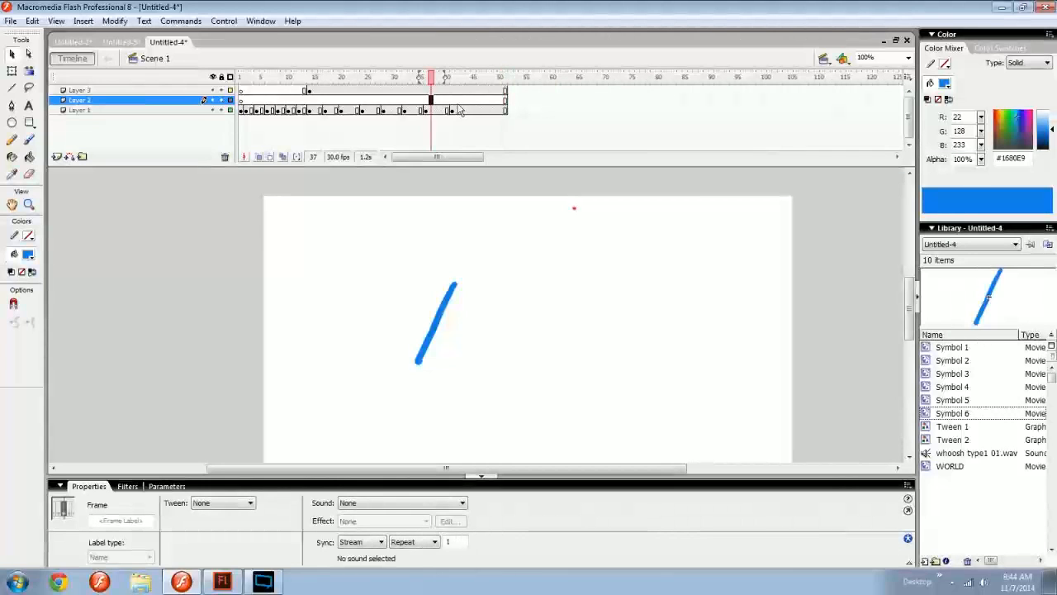
Unlock Layer 1 and insert frames into it alone until it extends to frame 63
{"action": "left_click", "coordinate": [457, 109]}
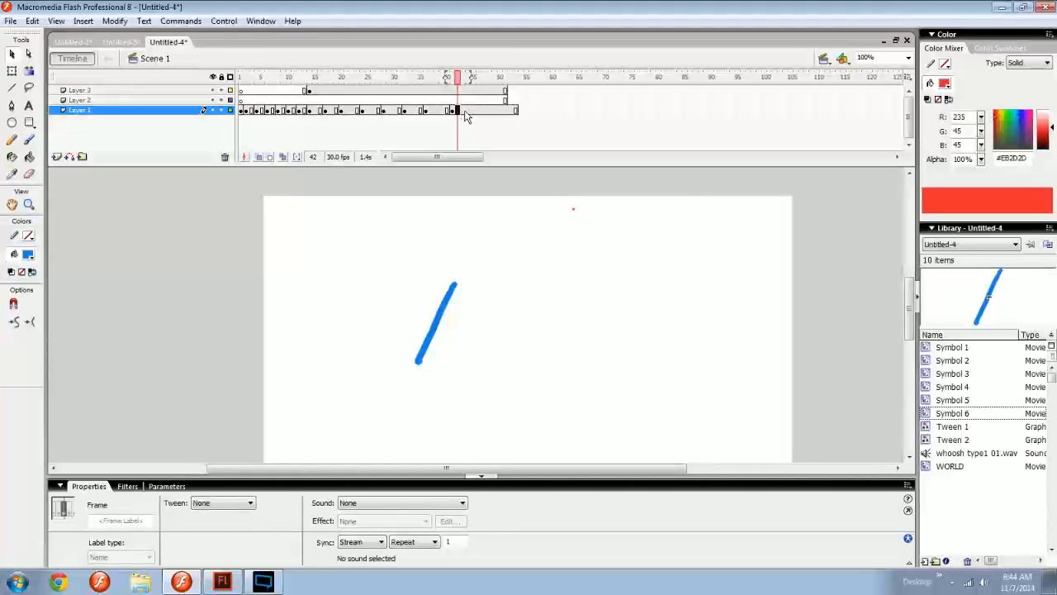
{"action": "key", "text": "F5"}
{"action": "key", "text": "F5"}
{"action": "key", "text": "F5"}
{"action": "key", "text": "F5"}
{"action": "left_click_drag", "start_coordinate": [486, 116], "coordinate": [491, 117]}
{"action": "key", "text": "F5"}
{"action": "key", "text": "F5"}
{"action": "key", "text": "F5"}
{"action": "left_click", "coordinate": [515, 113]}
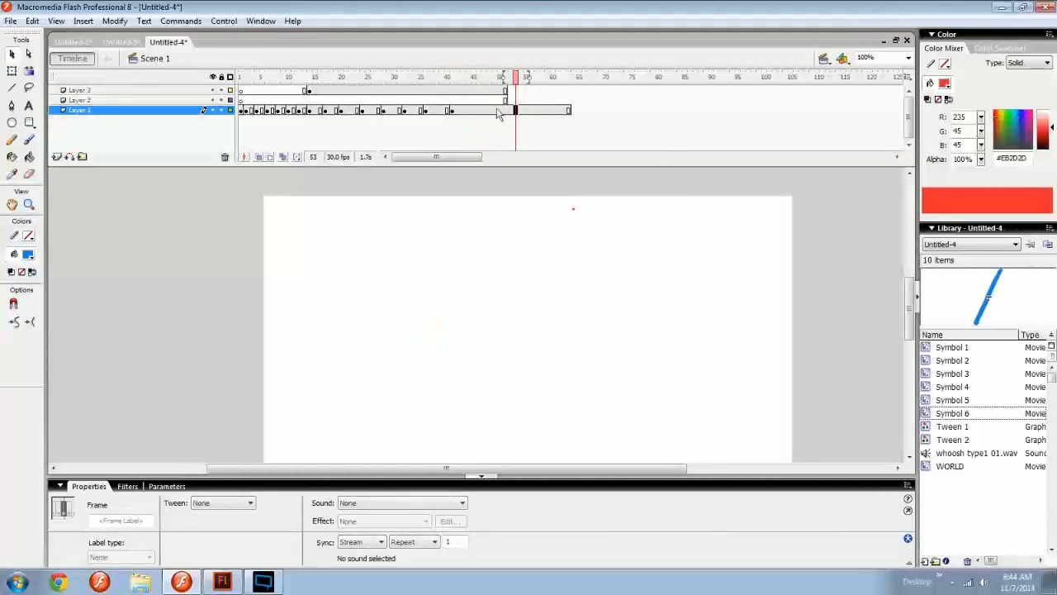
Insert frames separately to extend Layer 2 to frame 56 and Layer 3 to frame 53
{"action": "left_click", "coordinate": [485, 100]}
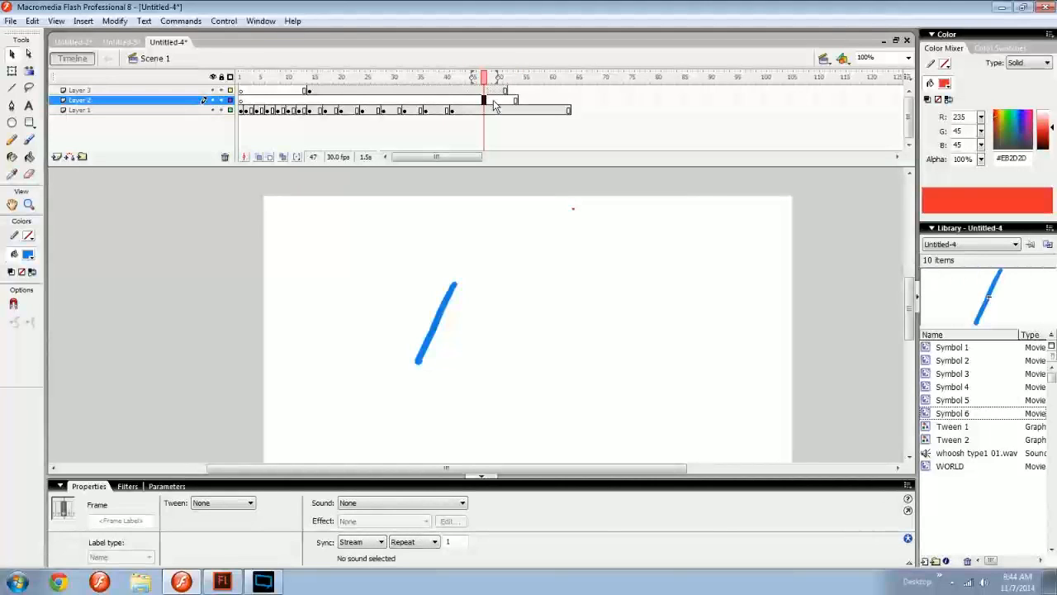
{"action": "key", "text": "F5"}
{"action": "key", "text": "F5"}
{"action": "key", "text": "F5"}
{"action": "left_click", "coordinate": [495, 91]}
{"action": "key", "text": "F5"}
{"action": "key", "text": "F5"}
Insert nine frames across all layers at once, starting with the playhead at frame 50
{"action": "left_click", "coordinate": [500, 78]}
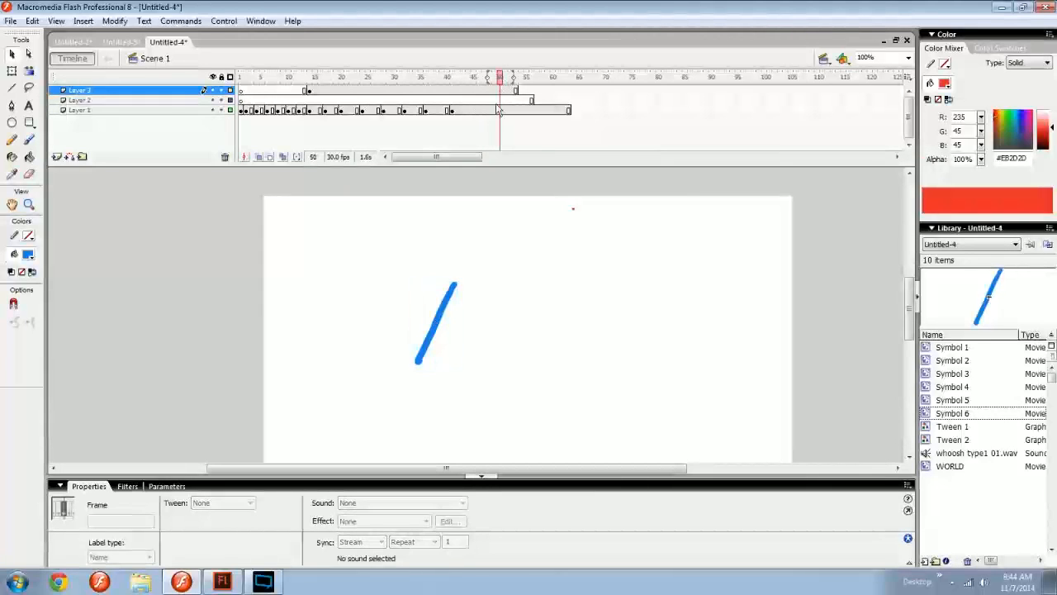
{"action": "key", "text": "F5"}
{"action": "key", "text": "F5"}
{"action": "key", "text": "F5"}
{"action": "key", "text": "F5"}
{"action": "key", "text": "F5"}
{"action": "key", "text": "F5"}
{"action": "key", "text": "F5"}
{"action": "key", "text": "F5"}
{"action": "key", "text": "F5"}
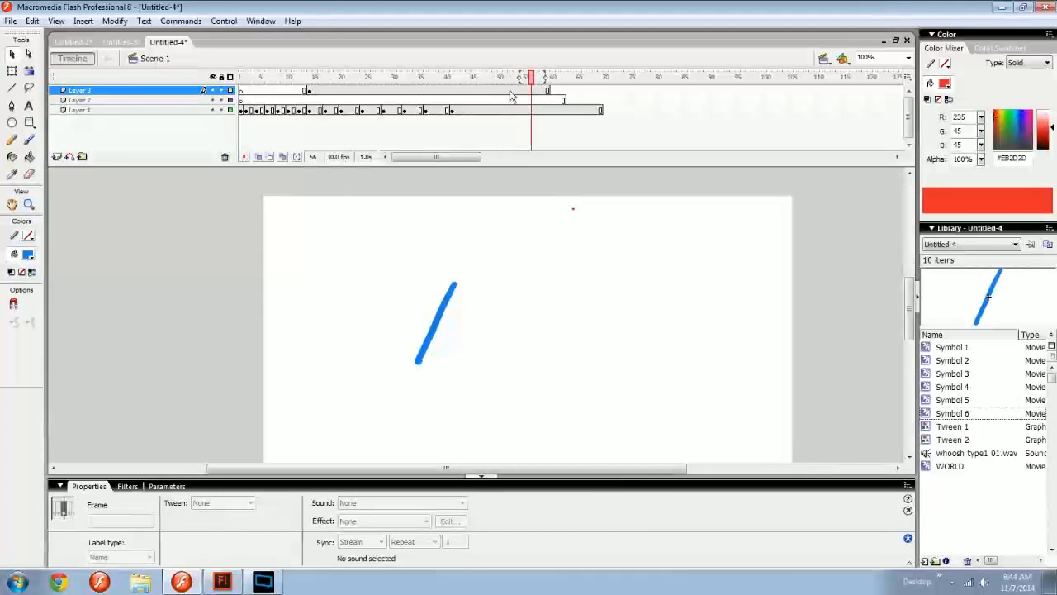
Insert three blocks of eight frames into Layer 3 using a selection of frames 49 to 56
{"action": "left_click_drag", "start_coordinate": [493, 91], "coordinate": [531, 91]}
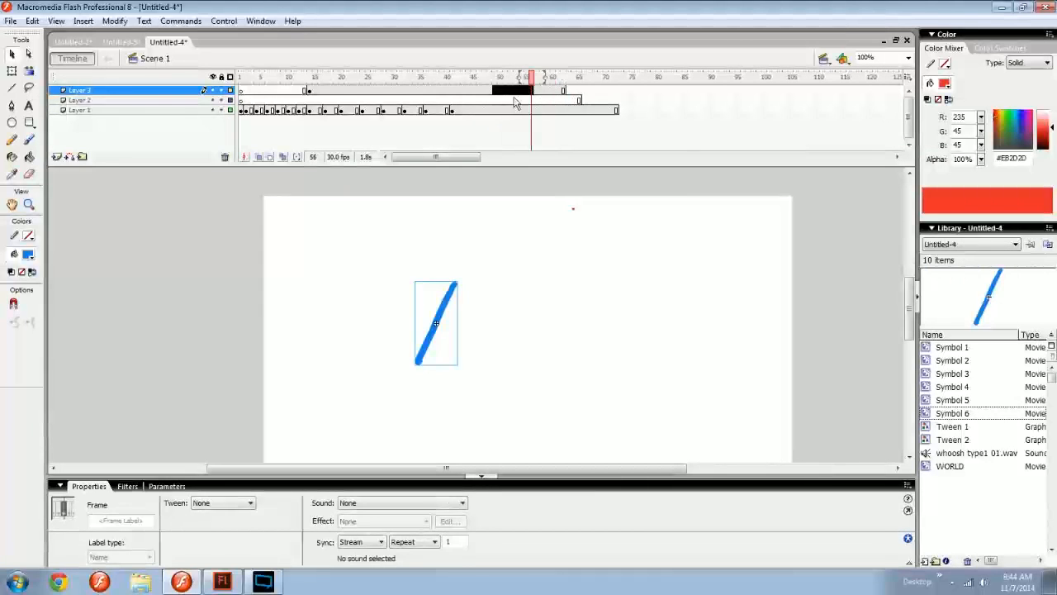
{"action": "key", "text": "F5"}
{"action": "key", "text": "F5"}
{"action": "key", "text": "F5"}
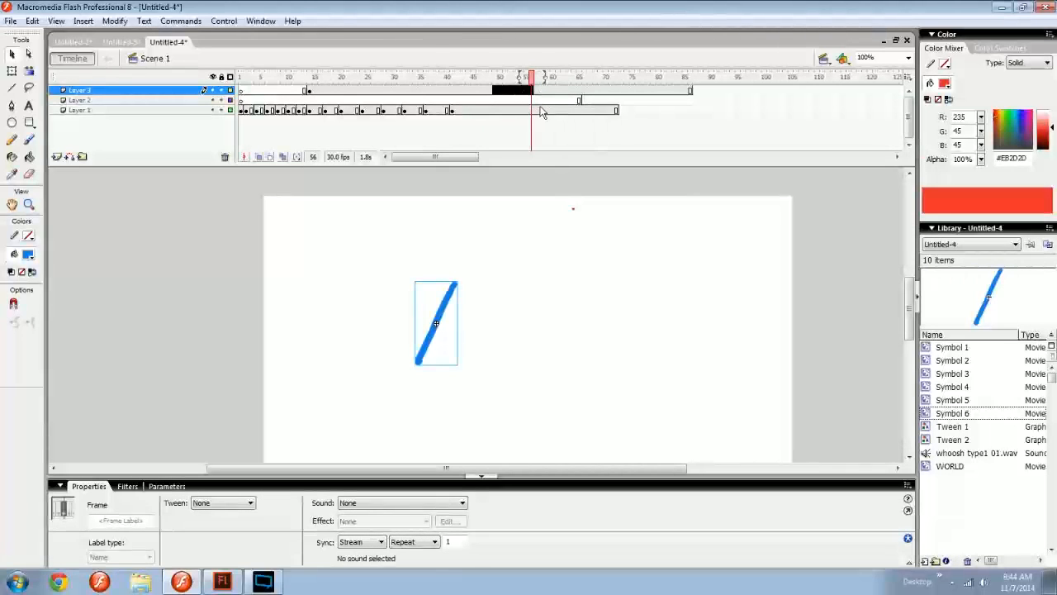
Insert frames over a multi-frame selection on the lower layers, extending Layer 2 to frame 86 and Layer 1 to frame 93
{"action": "left_click_drag", "start_coordinate": [494, 110], "coordinate": [574, 102]}
{"action": "key", "text": "F5"}
{"action": "key", "text": "F5"}
{"action": "key", "text": "F5"}
Insert six frames at frame 64 on both Layer 1 and Layer 2
{"action": "left_click", "coordinate": [574, 111]}
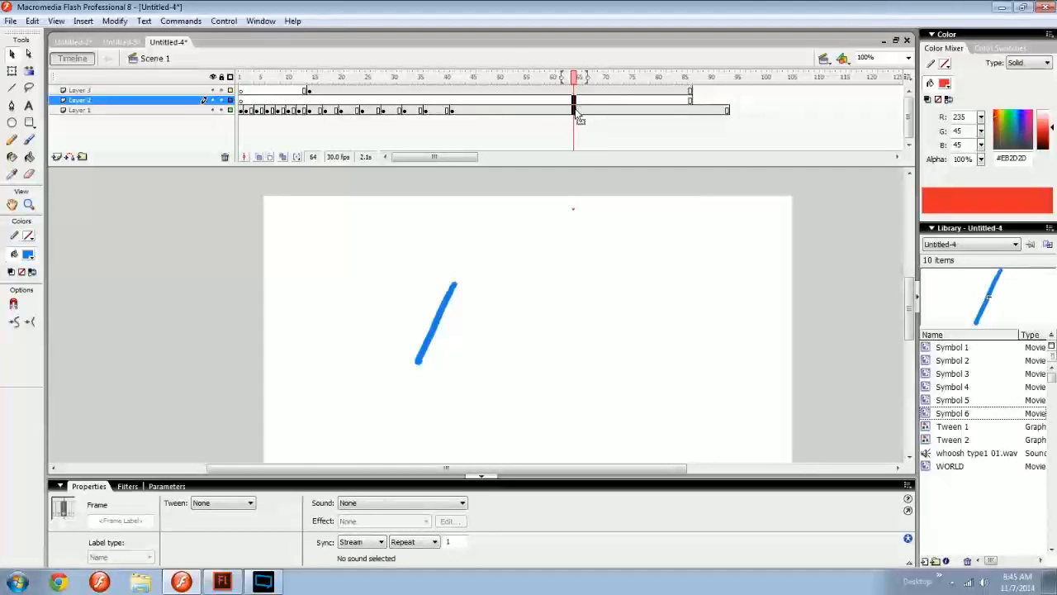
{"action": "key", "text": "F5"}
{"action": "key", "text": "F5"}
{"action": "key", "text": "F5"}
{"action": "key", "text": "F5"}
{"action": "key", "text": "F5"}
{"action": "key", "text": "F5"}
Remove frames 46 to 69 from all three layers
{"action": "left_click_drag", "start_coordinate": [477, 111], "coordinate": [601, 91]}
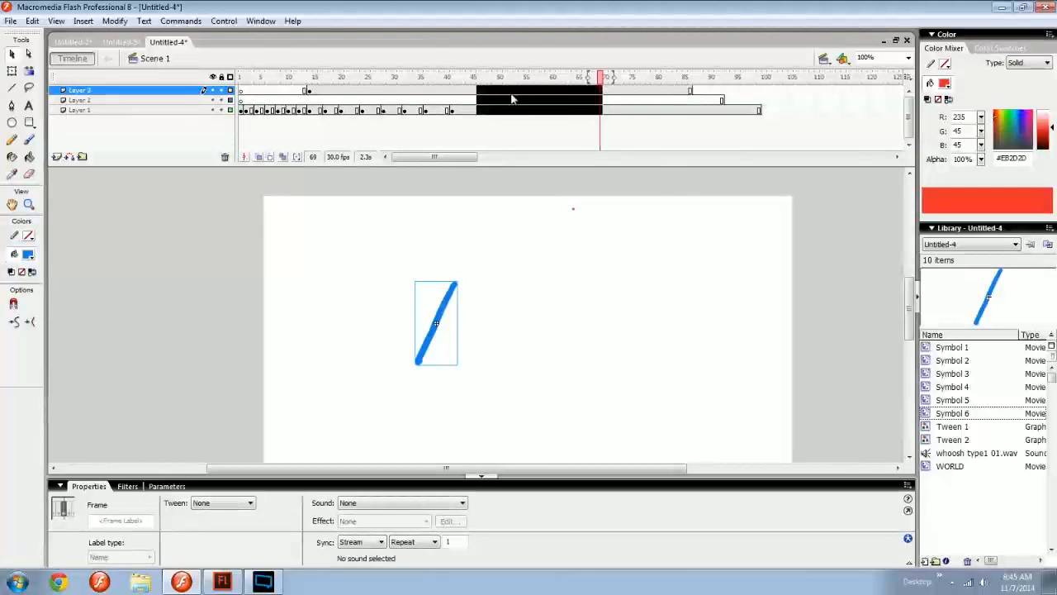
{"action": "right_click", "coordinate": [509, 93]}
{"action": "left_click", "coordinate": [548, 139]}
{"action": "left_click", "coordinate": [535, 89]}
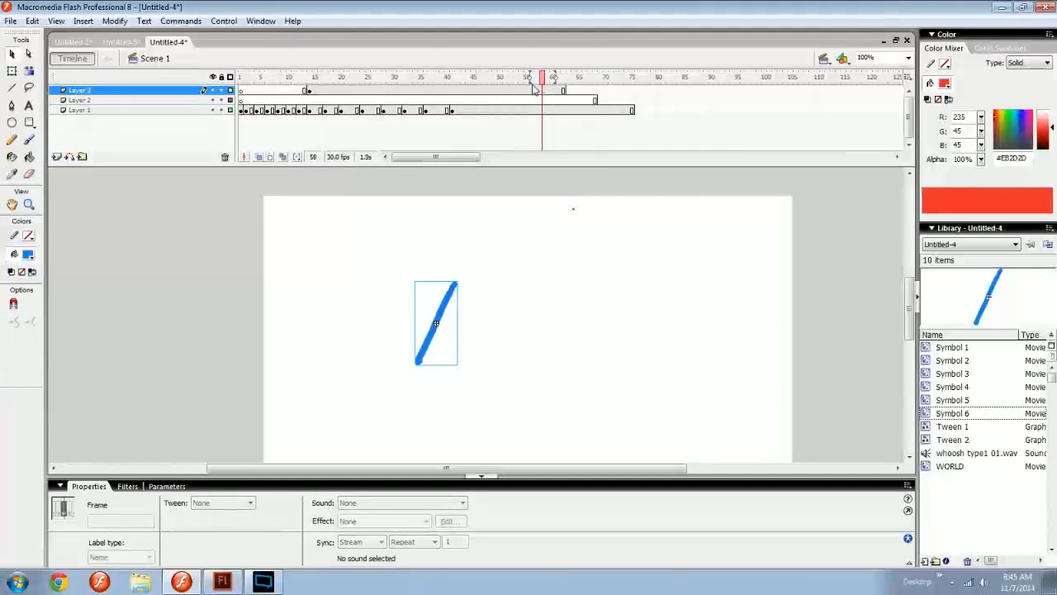
Remove the surplus frames from all three layers so each ends at frame 59, and clear the selection
{"action": "left_click_drag", "start_coordinate": [484, 110], "coordinate": [638, 91]}
{"action": "right_click", "coordinate": [511, 113]}
{"action": "left_click", "coordinate": [541, 157]}
{"action": "key", "text": "shift+F5"}
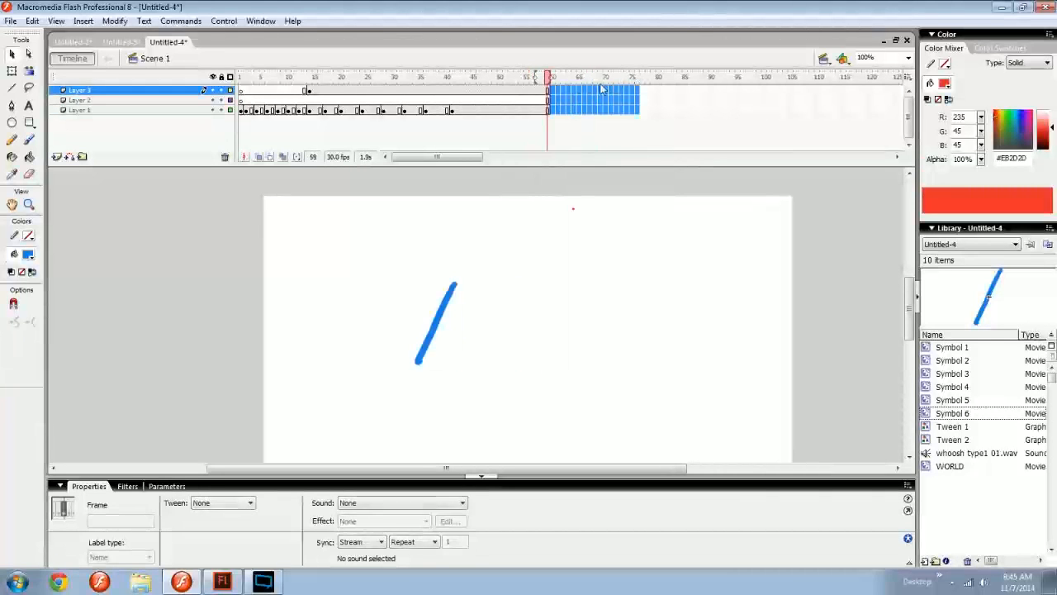
{"action": "left_click", "coordinate": [575, 223]}
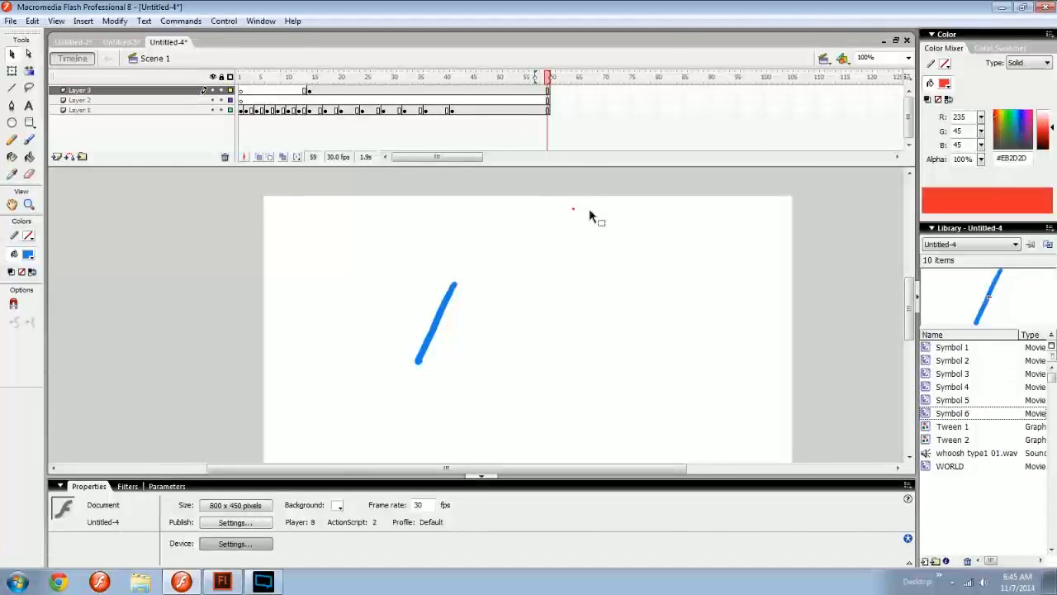
Examine the stage around the blue stroke at different pan positions and zoom levels, and inspect frame 49
{"action": "left_click_drag", "start_coordinate": [619, 337], "coordinate": [473, 301]}
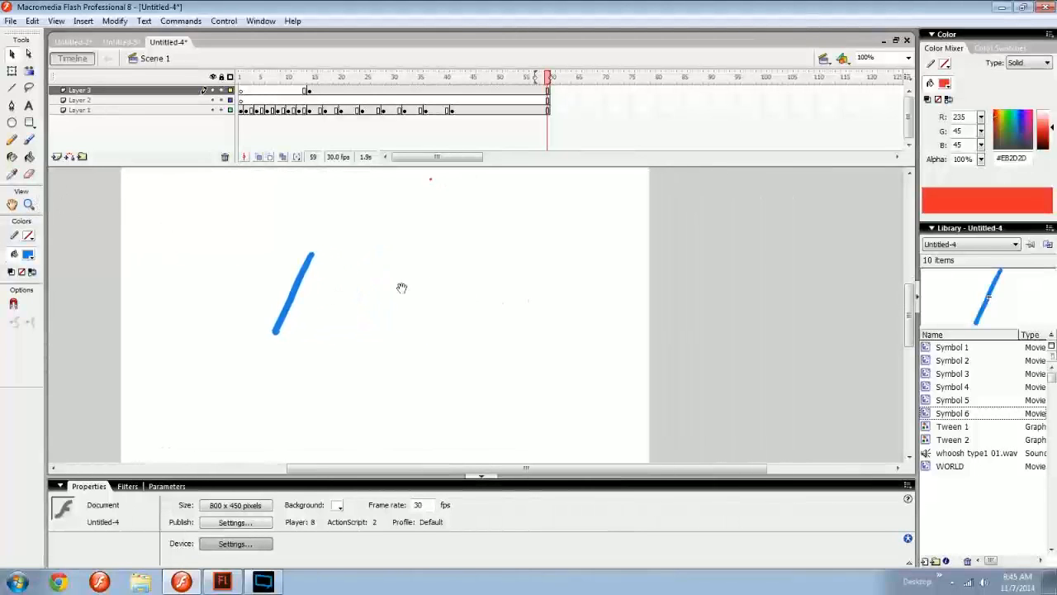
{"action": "left_click_drag", "start_coordinate": [401, 288], "coordinate": [444, 301]}
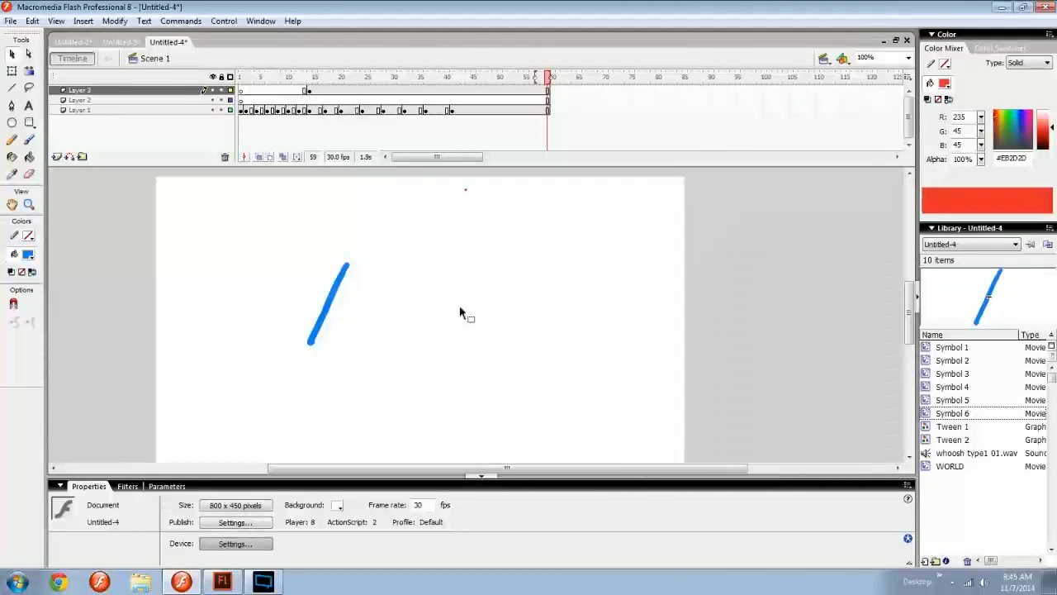
{"action": "scroll", "coordinate": [413, 317], "scroll_direction": "up", "scroll_amount": 6}
{"action": "scroll", "coordinate": [413, 316], "scroll_direction": "down", "scroll_amount": 8}
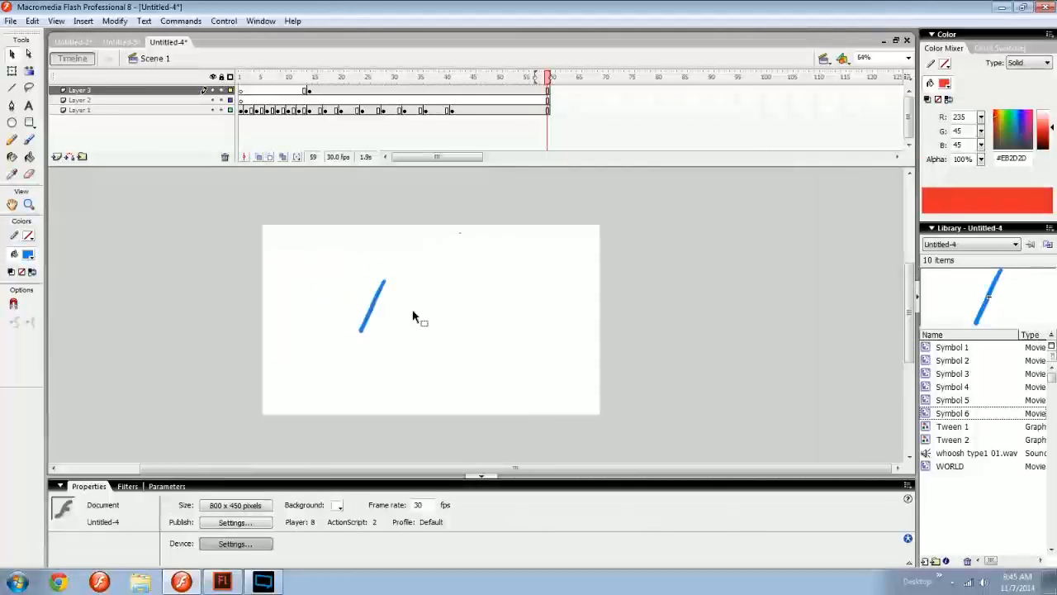
{"action": "scroll", "coordinate": [413, 317], "scroll_direction": "up", "scroll_amount": 4}
{"action": "scroll", "coordinate": [413, 316], "scroll_direction": "down", "scroll_amount": 4}
{"action": "scroll", "coordinate": [413, 316], "scroll_direction": "up", "scroll_amount": 2}
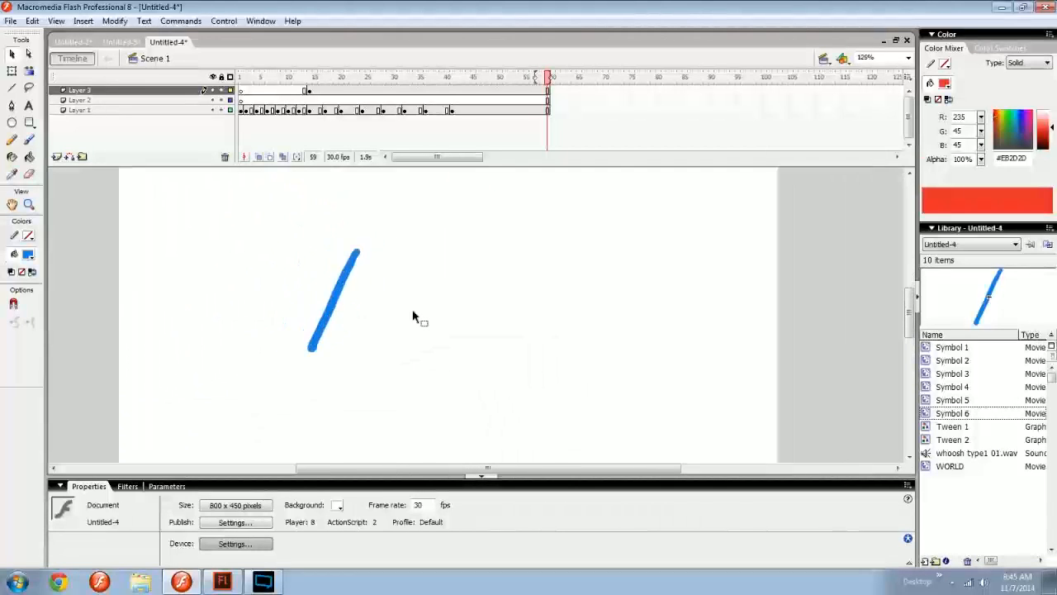
{"action": "scroll", "coordinate": [413, 316], "scroll_direction": "up", "scroll_amount": 2}
{"action": "scroll", "coordinate": [413, 316], "scroll_direction": "down", "scroll_amount": 3}
{"action": "scroll", "coordinate": [413, 316], "scroll_direction": "up", "scroll_amount": 3}
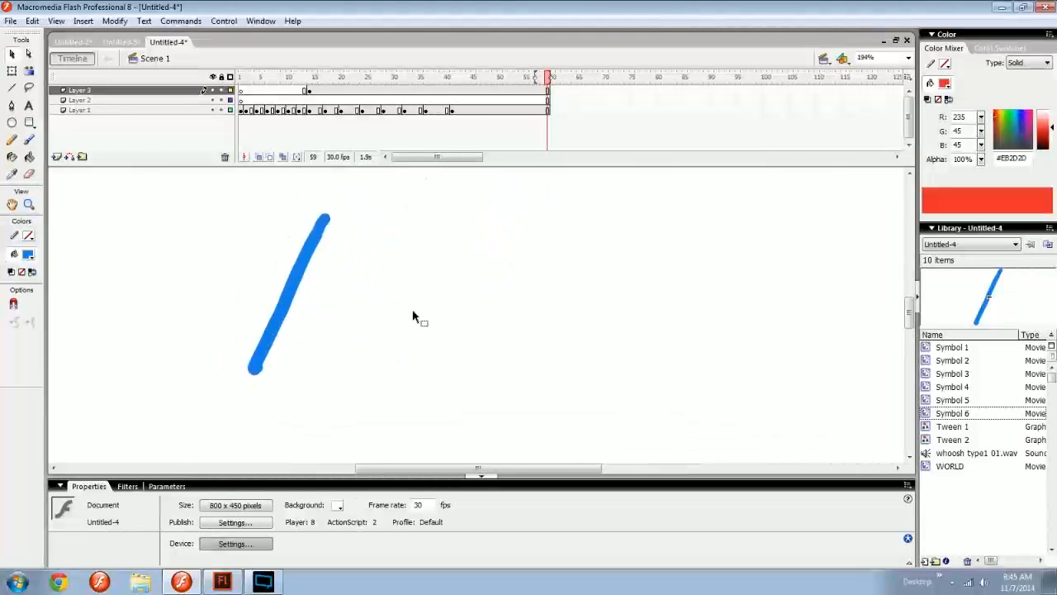
{"action": "scroll", "coordinate": [413, 316], "scroll_direction": "down", "scroll_amount": 3}
{"action": "scroll", "coordinate": [413, 316], "scroll_direction": "up", "scroll_amount": 1}
{"action": "scroll", "coordinate": [413, 317], "scroll_direction": "down", "scroll_amount": 2}
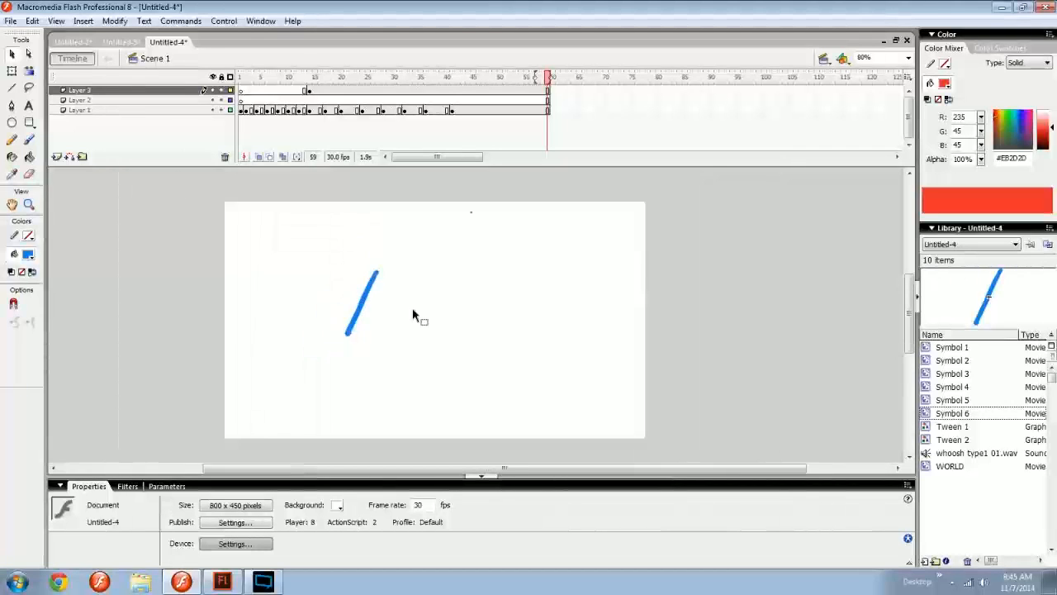
{"action": "scroll", "coordinate": [413, 313], "scroll_direction": "up", "scroll_amount": 3}
{"action": "scroll", "coordinate": [413, 314], "scroll_direction": "down", "scroll_amount": 2}
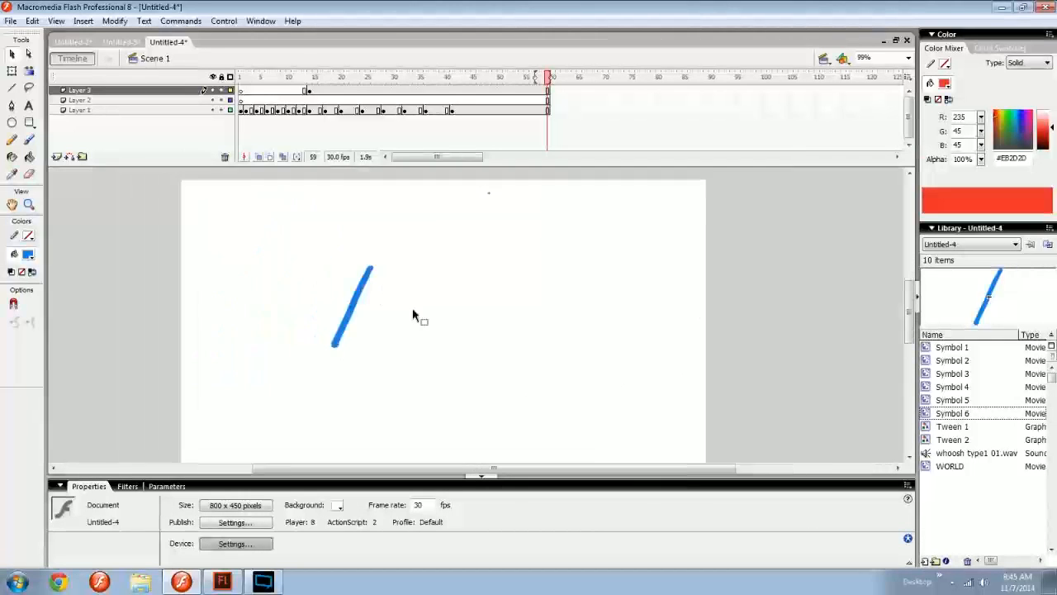
{"action": "scroll", "coordinate": [412, 310], "scroll_direction": "up", "scroll_amount": 3}
{"action": "scroll", "coordinate": [412, 310], "scroll_direction": "down", "scroll_amount": 3}
{"action": "scroll", "coordinate": [413, 310], "scroll_direction": "up", "scroll_amount": 2}
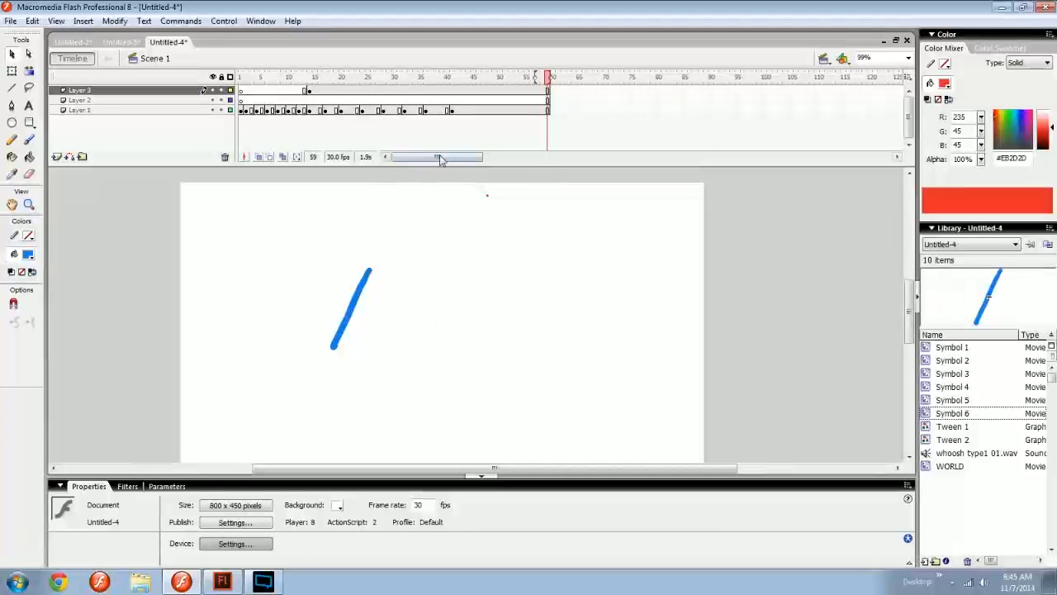
{"action": "left_click", "coordinate": [473, 81]}
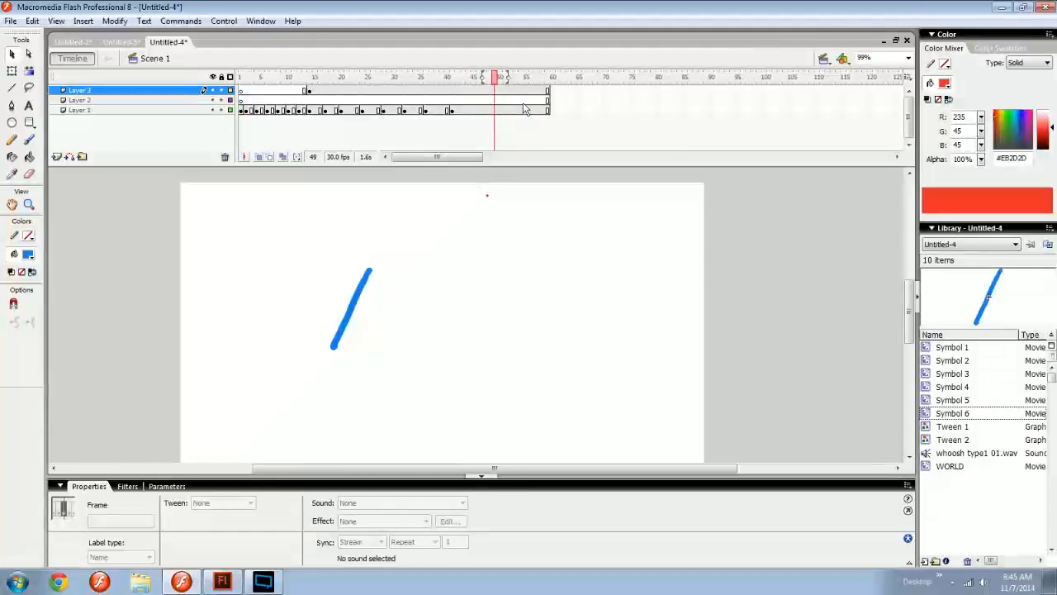
Scrub through the frames of Untitled-4 and compare its timeline with those of Untitled-3 and Untitled-2
{"action": "left_click", "coordinate": [526, 141]}
{"action": "left_click", "coordinate": [528, 180]}
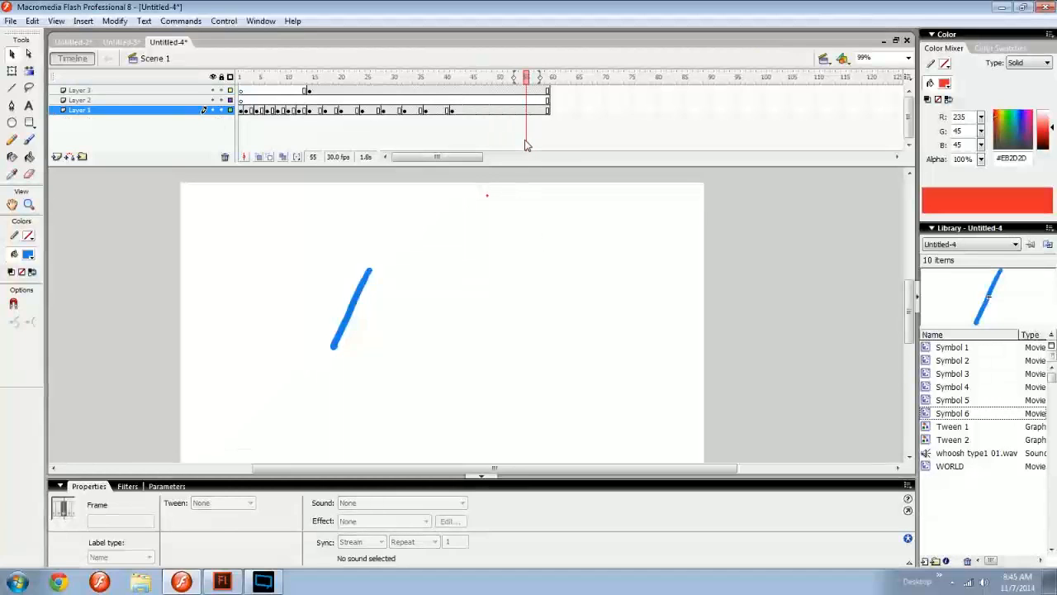
{"action": "left_click", "coordinate": [477, 136]}
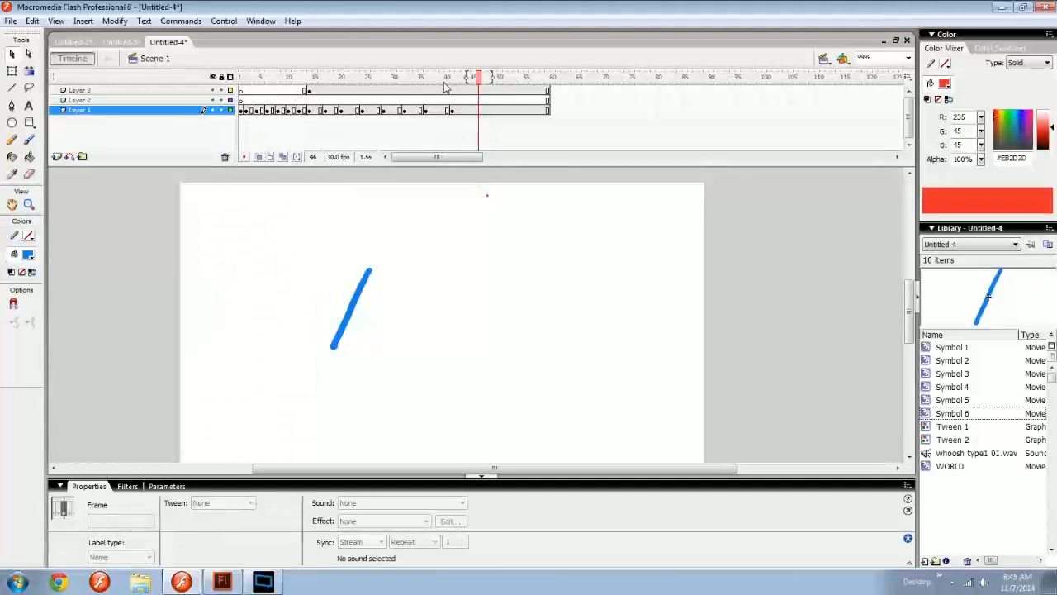
{"action": "left_click_drag", "start_coordinate": [479, 81], "coordinate": [339, 89]}
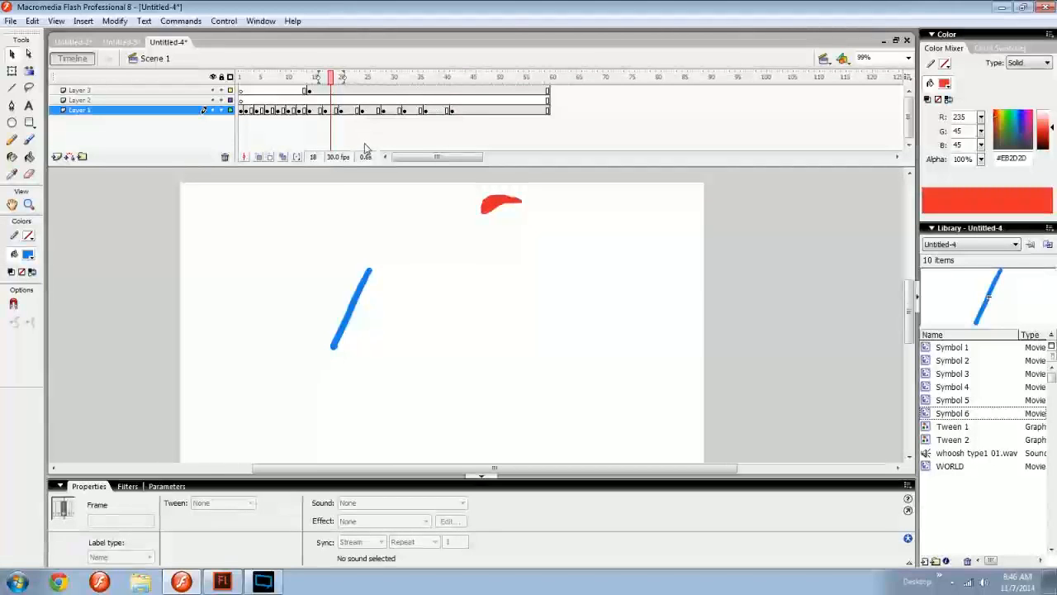
{"action": "left_click", "coordinate": [137, 43]}
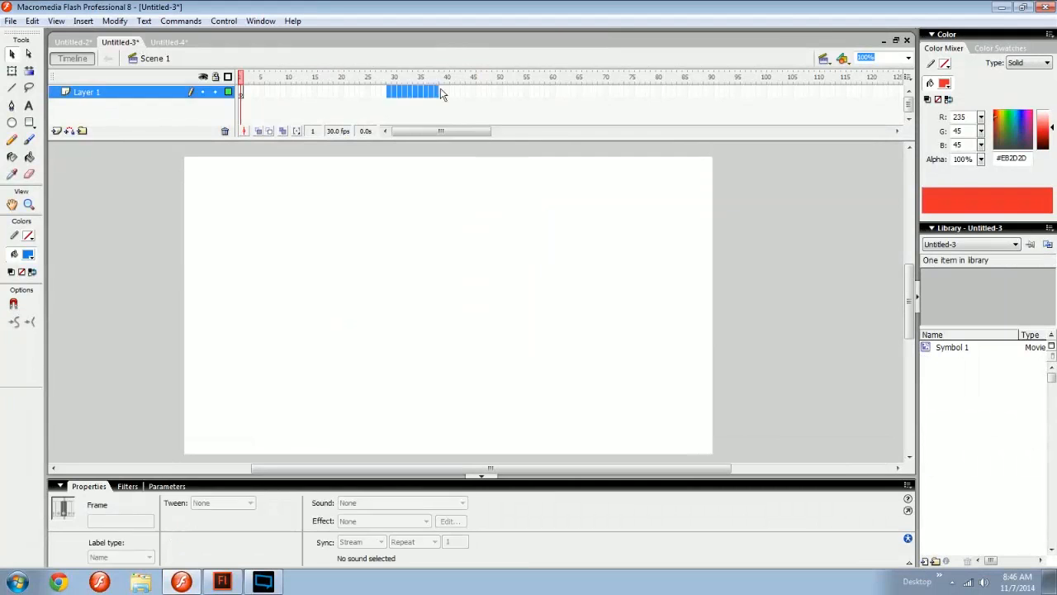
{"action": "left_click", "coordinate": [304, 80]}
{"action": "left_click_drag", "start_coordinate": [306, 83], "coordinate": [363, 89]}
{"action": "left_click_drag", "start_coordinate": [363, 92], "coordinate": [431, 93]}
{"action": "left_click", "coordinate": [72, 43]}
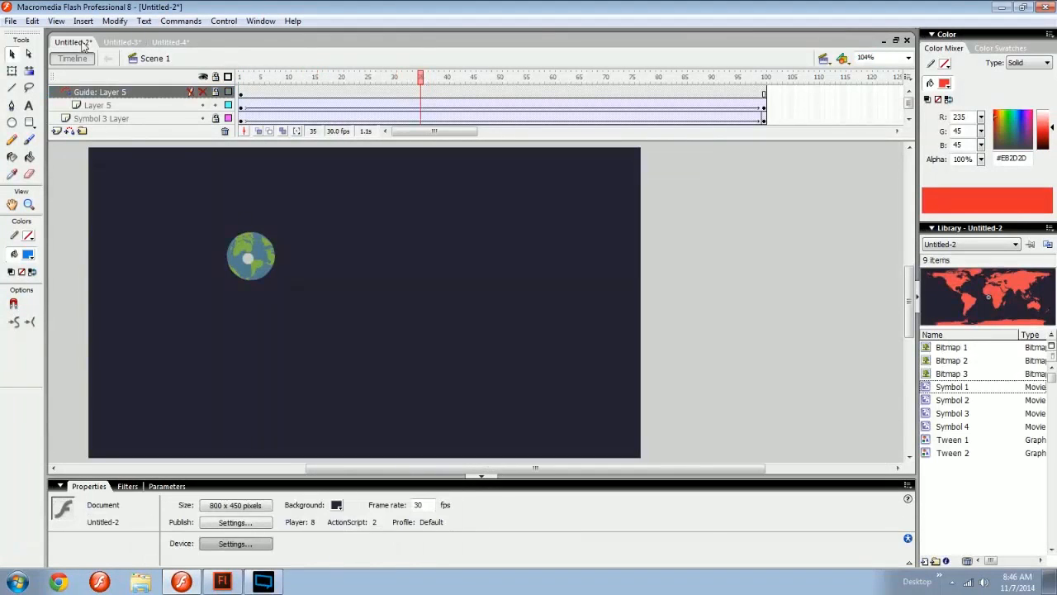
{"action": "mouse_move", "coordinate": [321, 80]}
{"action": "left_mouse_down"}
{"action": "mouse_move", "coordinate": [311, 81]}
{"action": "mouse_move", "coordinate": [321, 81]}
{"action": "left_mouse_up"}
{"action": "left_click", "coordinate": [179, 43]}
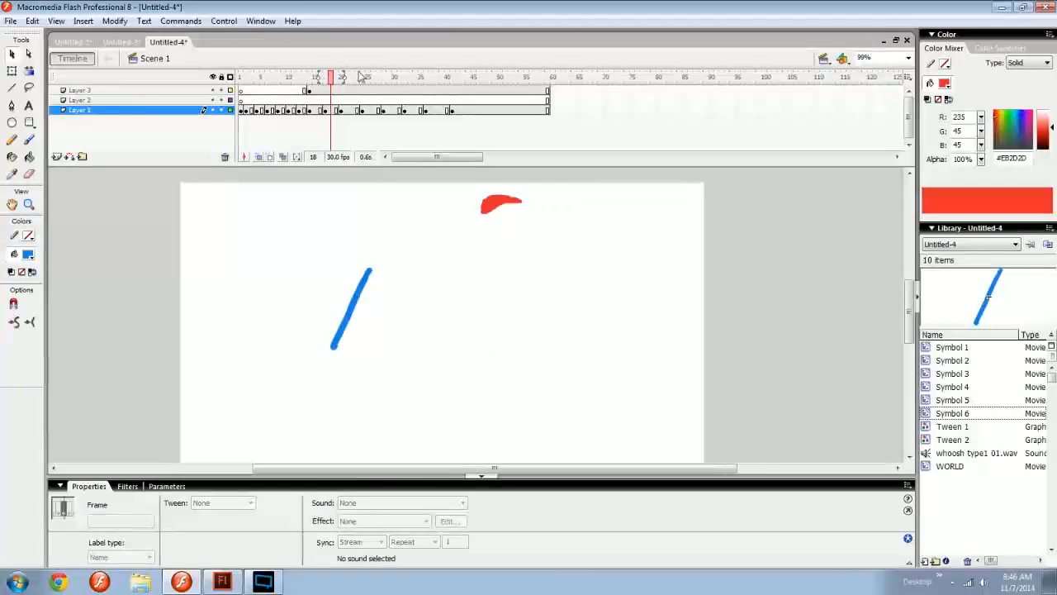
{"action": "left_click_drag", "start_coordinate": [331, 78], "coordinate": [395, 91]}
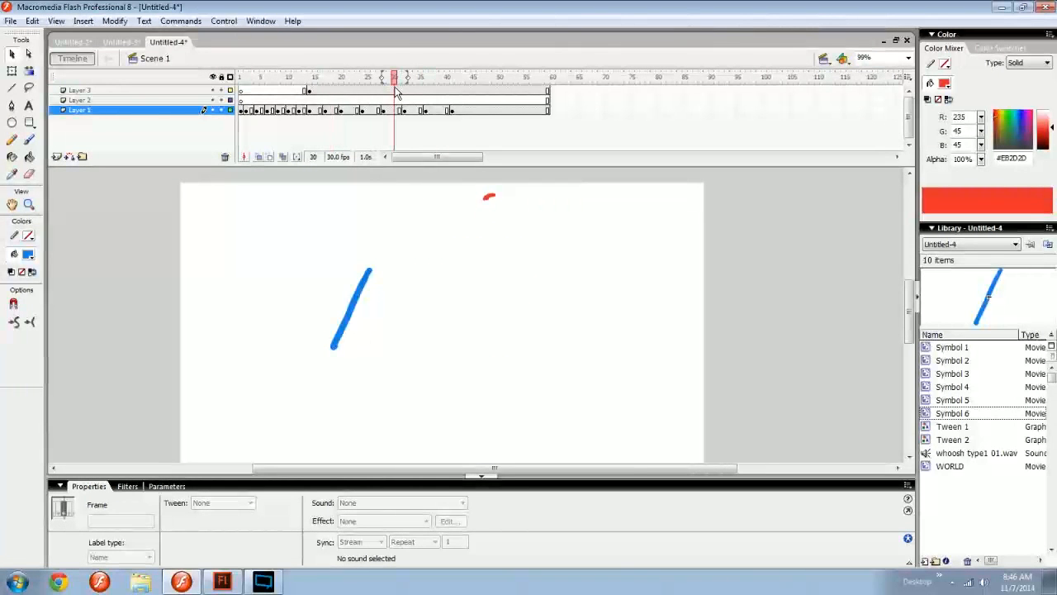
{"action": "left_click", "coordinate": [1023, 7]}
{"action": "left_click", "coordinate": [683, 126]}
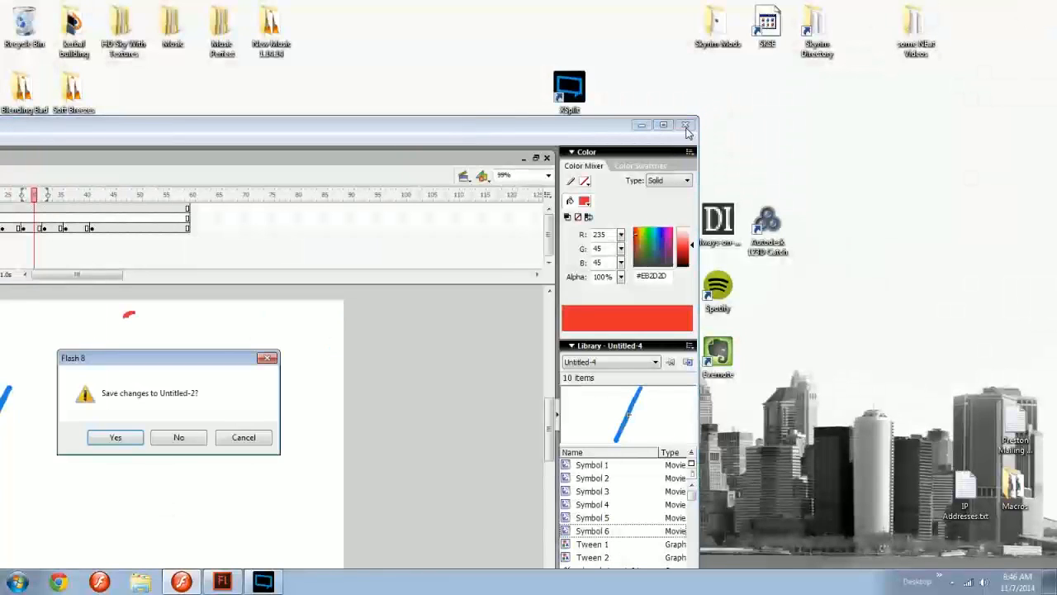
{"action": "left_click", "coordinate": [248, 440]}
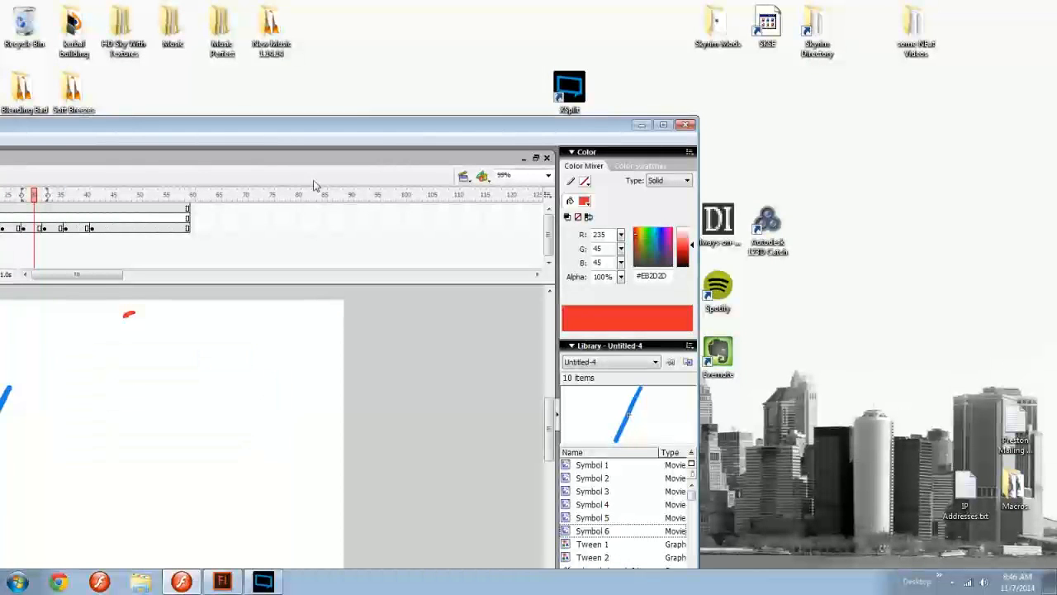
{"action": "left_click_drag", "start_coordinate": [343, 119], "coordinate": [799, 0]}
Go to frame 1 of Layer 1 and erase a horizontal strip across the middle of the red oval
{"action": "left_click_drag", "start_coordinate": [355, 80], "coordinate": [422, 92]}
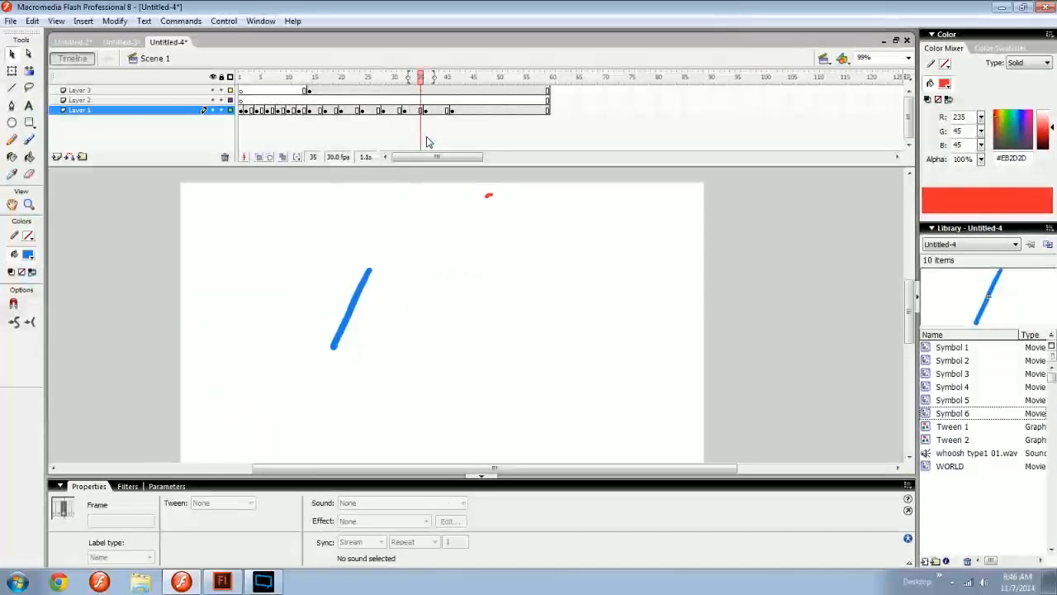
{"action": "left_click_drag", "start_coordinate": [537, 80], "coordinate": [123, 102]}
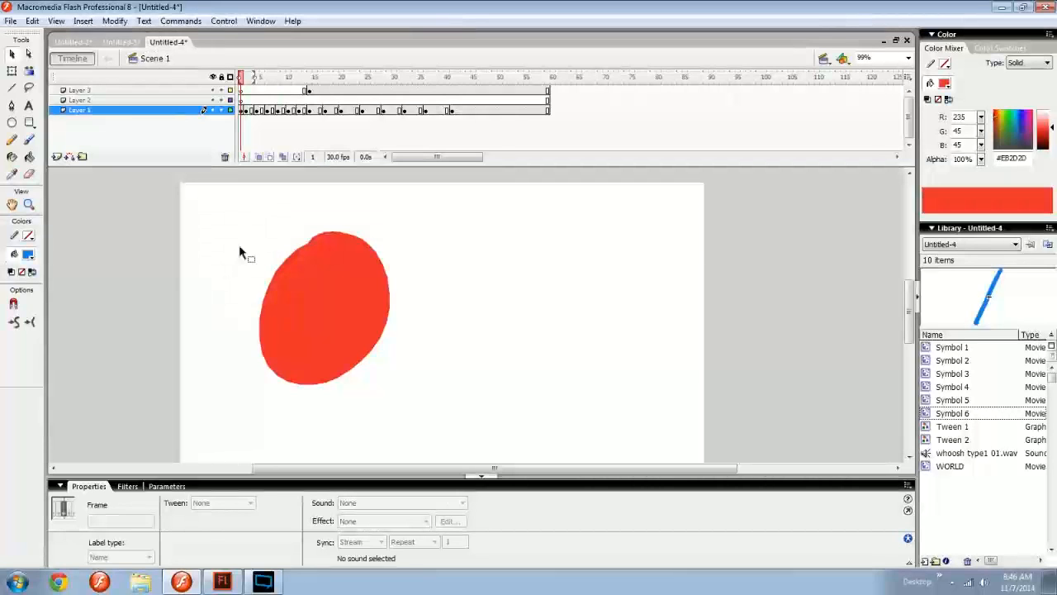
{"action": "left_click", "coordinate": [182, 314]}
{"action": "left_click", "coordinate": [311, 297]}
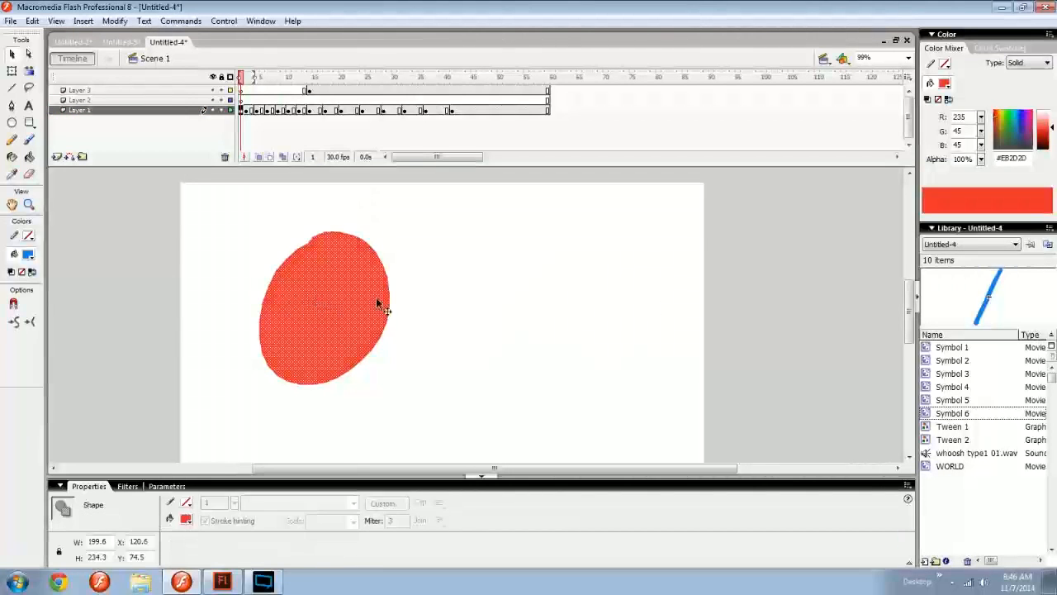
{"action": "left_click", "coordinate": [439, 314]}
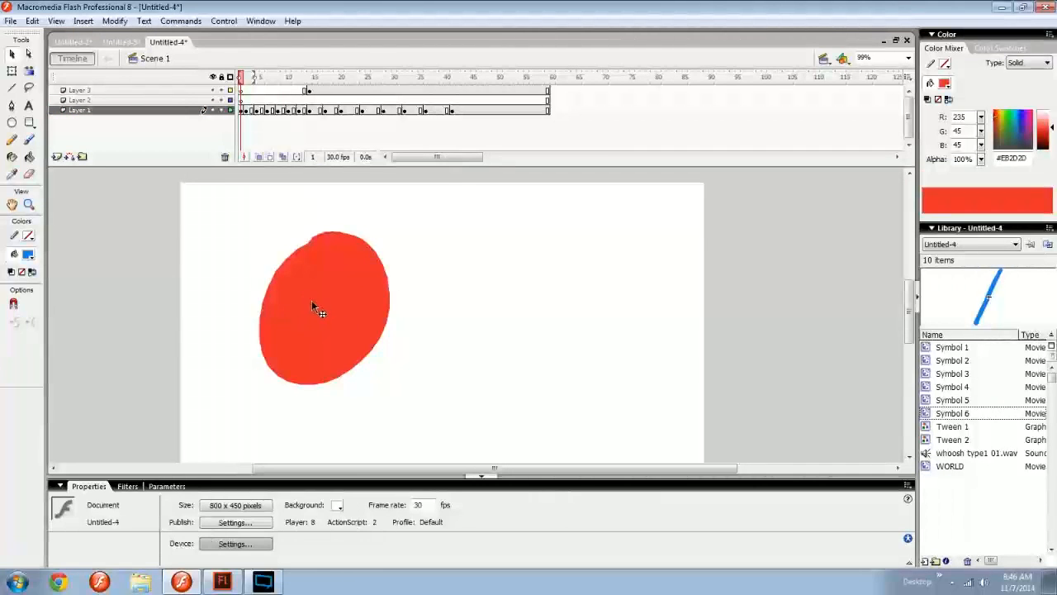
{"action": "left_click", "coordinate": [29, 175]}
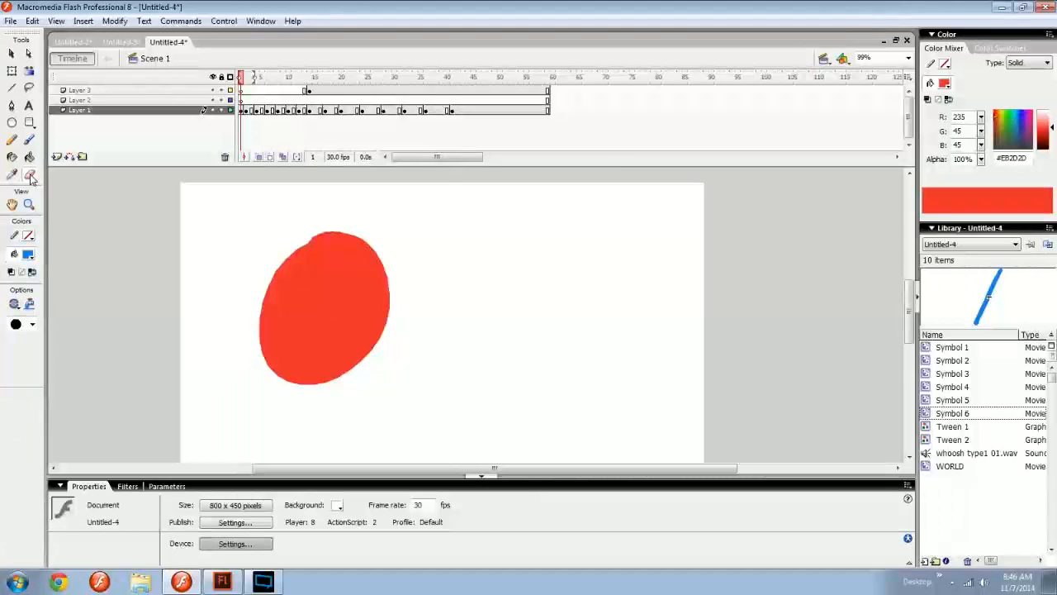
{"action": "left_click_drag", "start_coordinate": [246, 308], "coordinate": [443, 286]}
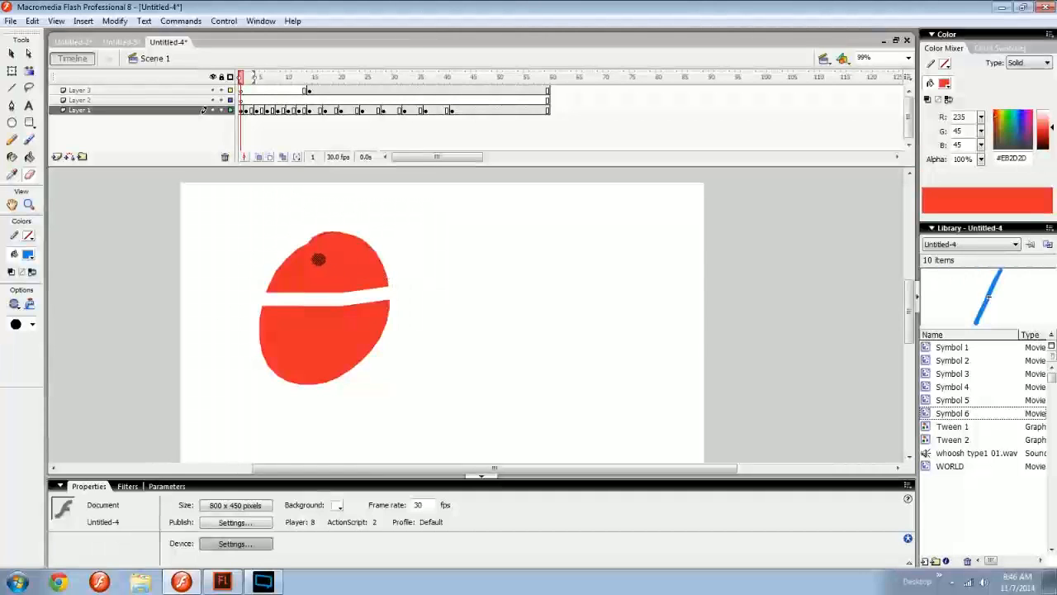
Delete the upper half of the split red oval, undo the deletion, and clear the selection
{"action": "key", "text": "v"}
{"action": "left_click", "coordinate": [318, 261]}
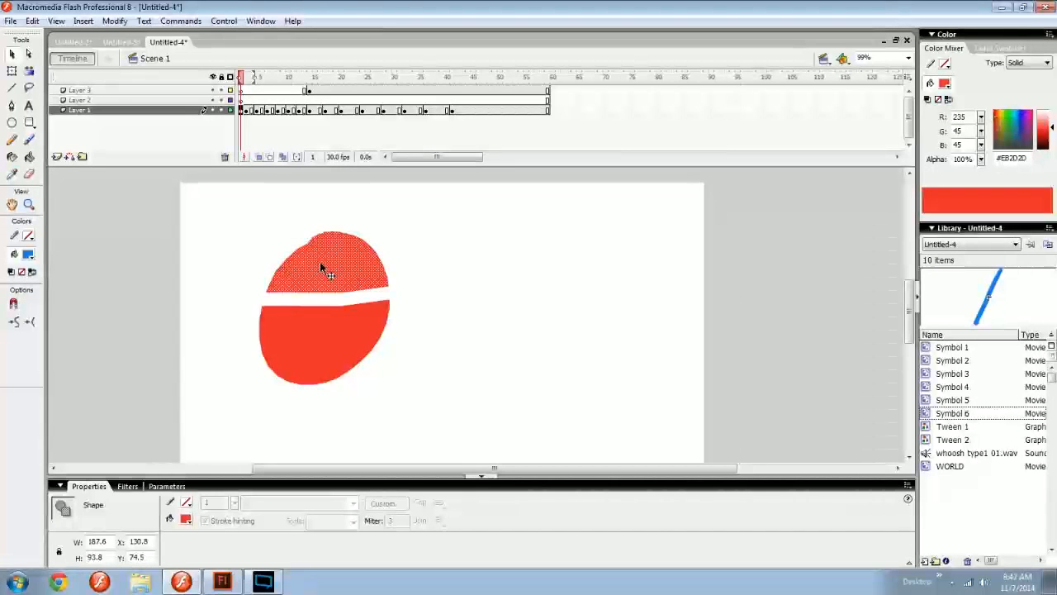
{"action": "key", "text": "Delete"}
{"action": "key", "text": "ctrl+z"}
{"action": "left_click", "coordinate": [268, 261]}
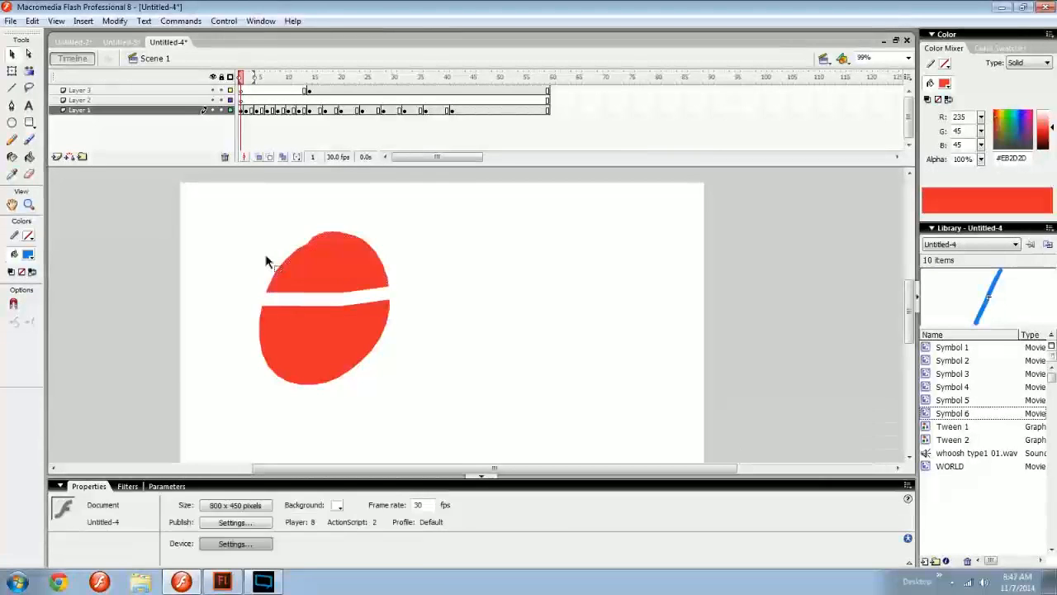
Erase both halves of the red oval with the Eraser's Faucet option, and undo both erasures
{"action": "key", "text": "e"}
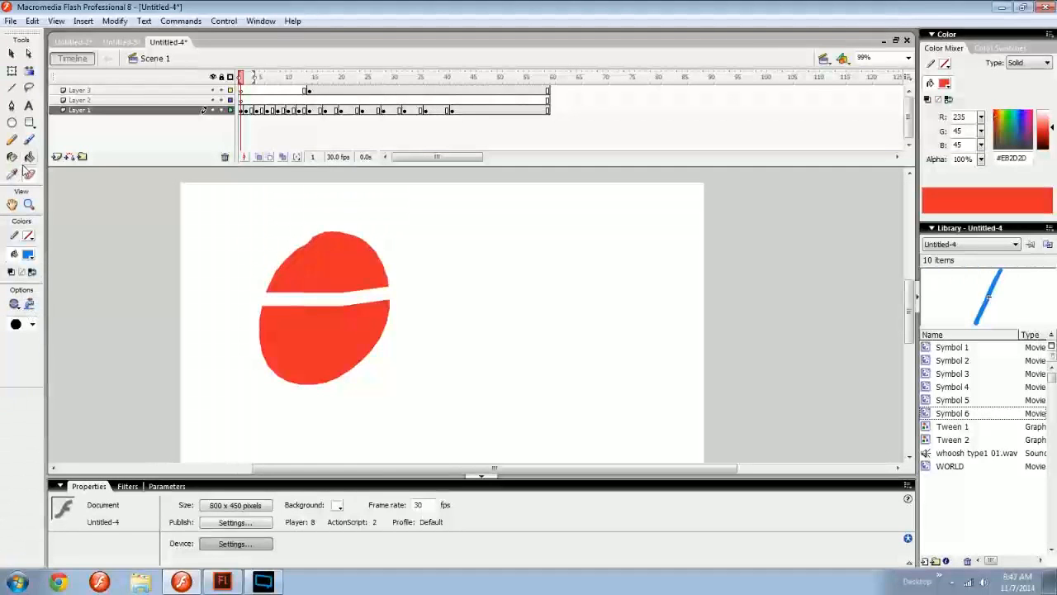
{"action": "left_click", "coordinate": [29, 304]}
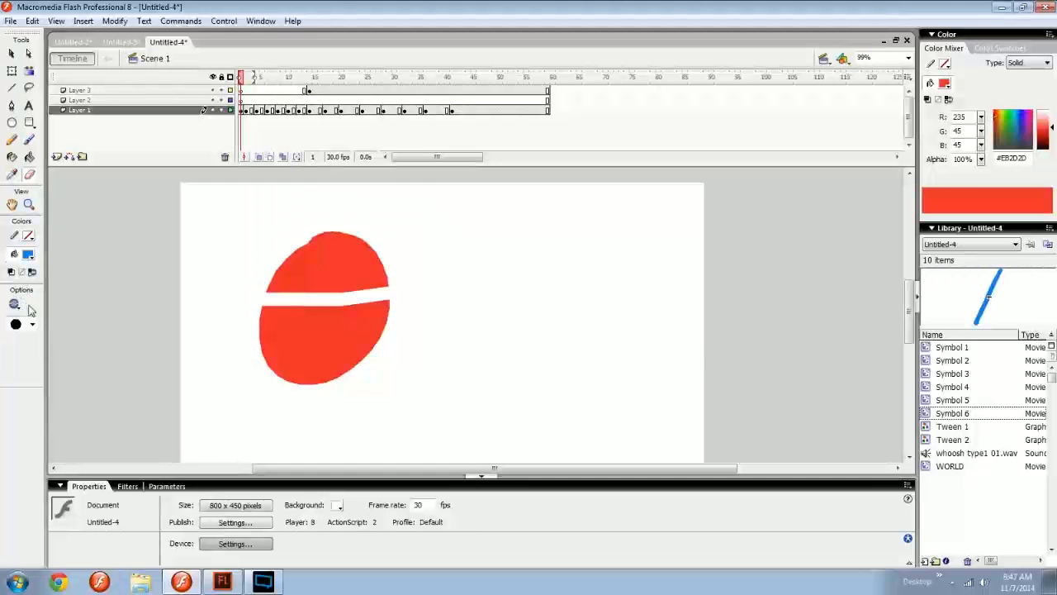
{"action": "left_click", "coordinate": [337, 261]}
{"action": "left_click", "coordinate": [337, 321]}
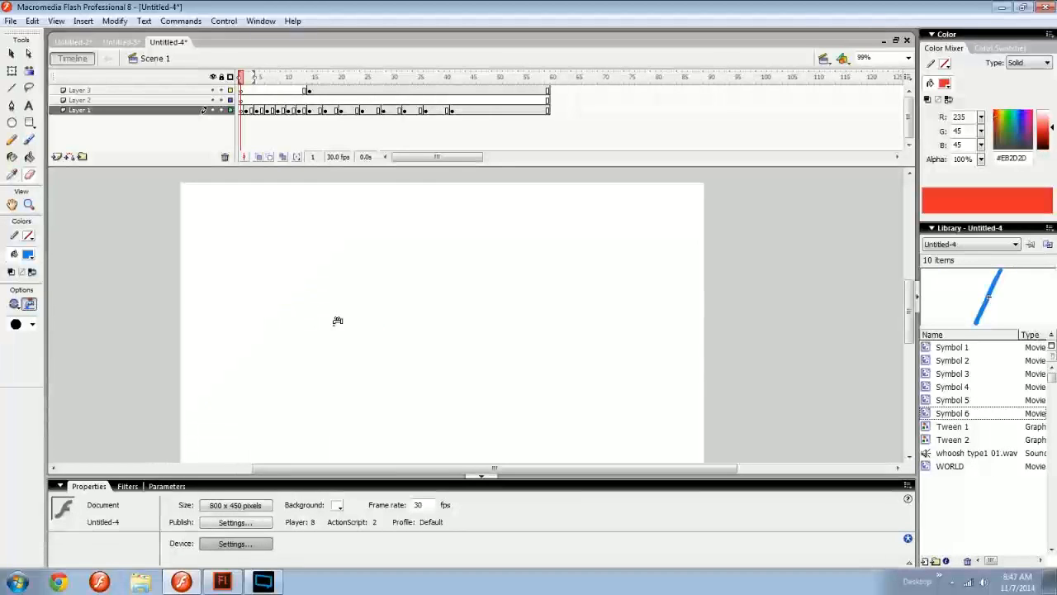
{"action": "key", "text": "ctrl+z"}
{"action": "key", "text": "ctrl+z"}
Brush a blue line with a loop at its end from the oval's lower half, and recolor it to the oval's red
{"action": "key", "text": "b"}
{"action": "mouse_move", "coordinate": [363, 342]}
{"action": "left_mouse_down"}
{"action": "mouse_move", "coordinate": [572, 362]}
{"action": "mouse_move", "coordinate": [568, 372]}
{"action": "mouse_move", "coordinate": [615, 401]}
{"action": "mouse_move", "coordinate": [609, 331]}
{"action": "mouse_move", "coordinate": [570, 365]}
{"action": "left_mouse_up"}
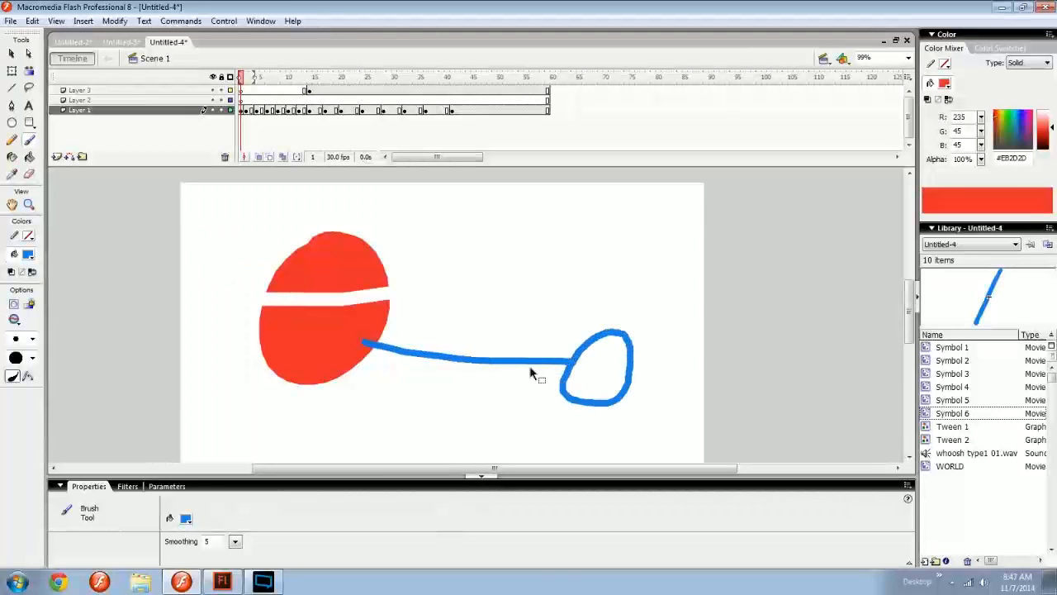
{"action": "left_click", "coordinate": [455, 357], "text": "ctrl"}
{"action": "left_click", "coordinate": [28, 255]}
{"action": "left_click", "coordinate": [293, 325]}
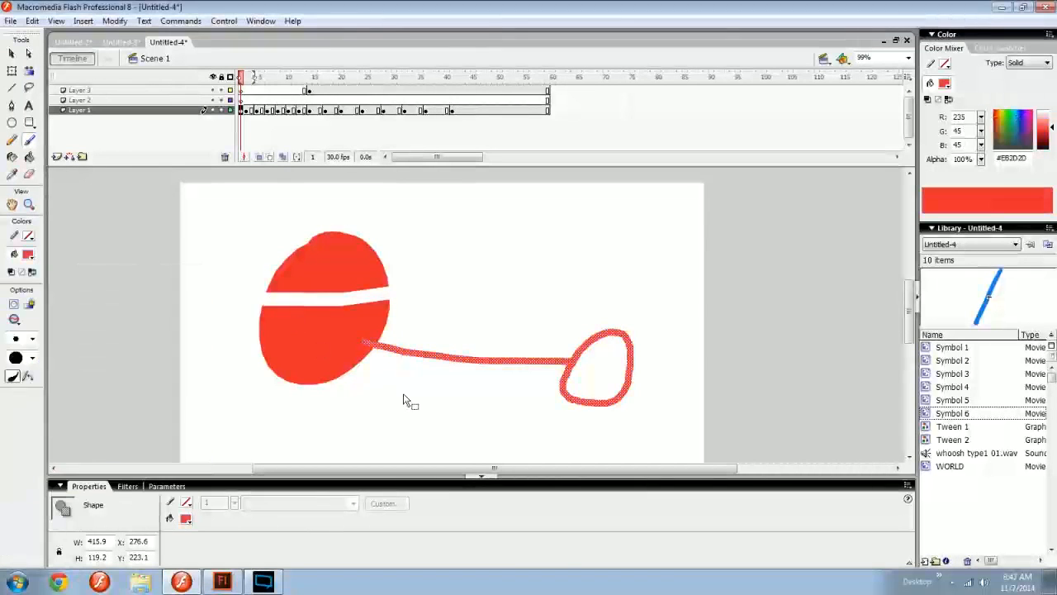
{"action": "left_click", "coordinate": [401, 393], "text": "ctrl"}
Erase the oval's lower half with its connected line using the Faucet, and undo the erasure
{"action": "key", "text": "e"}
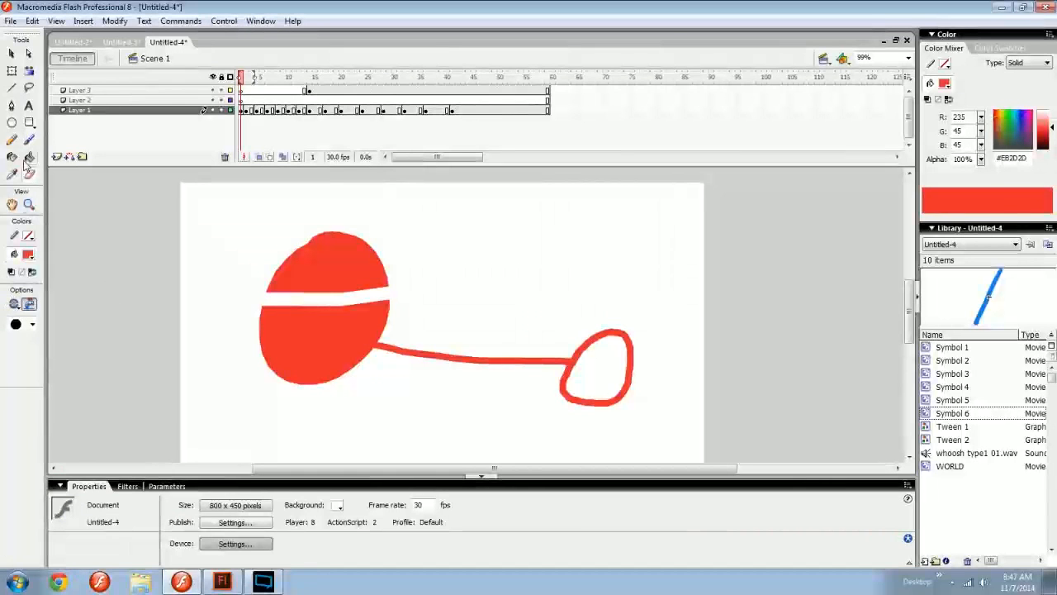
{"action": "left_click", "coordinate": [288, 347]}
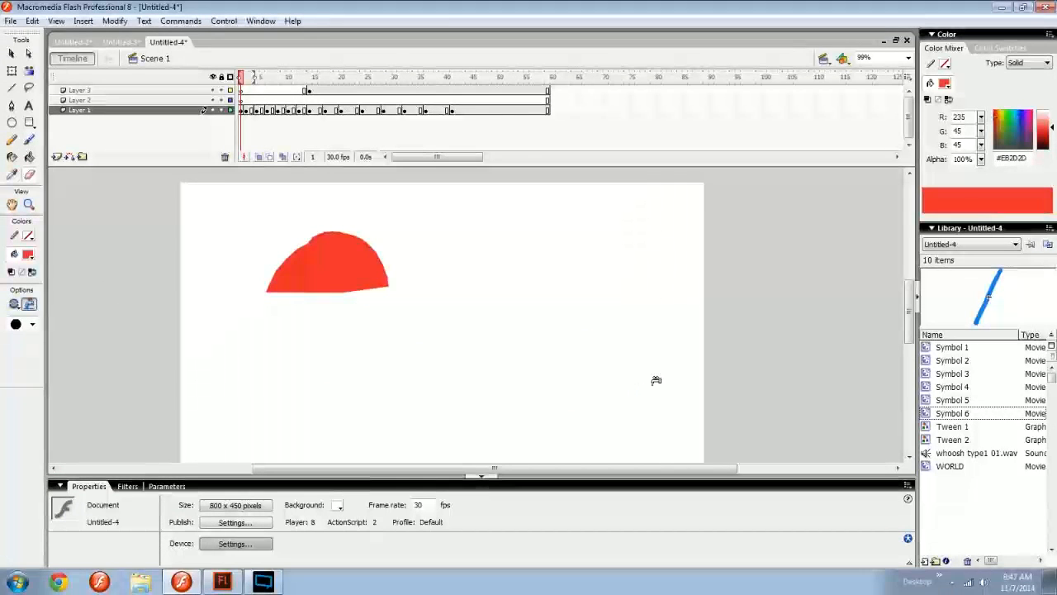
{"action": "key", "text": "ctrl+z"}
{"action": "key", "text": "ctrl+z"}
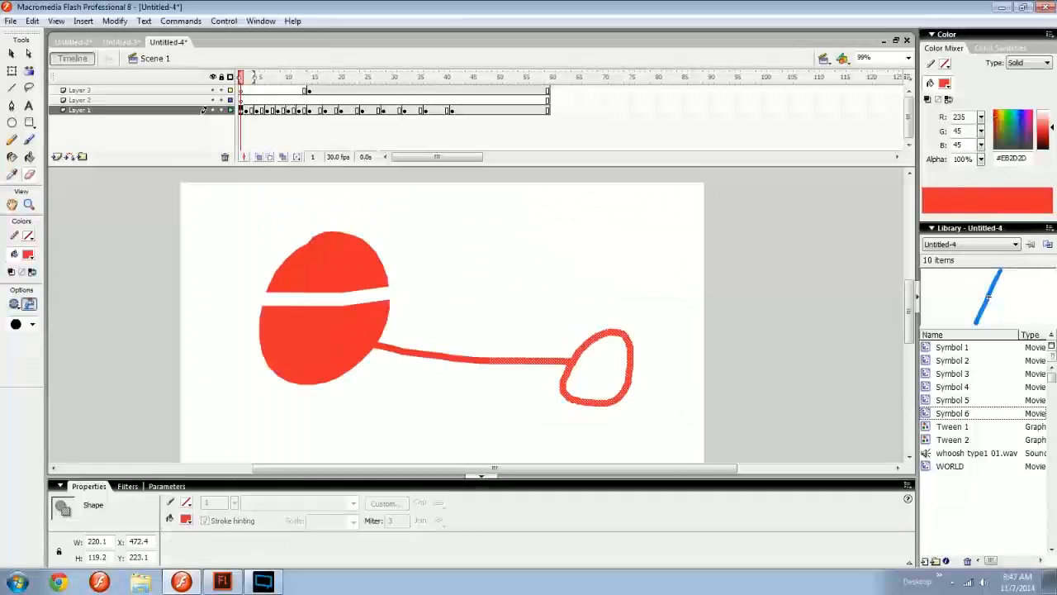
Recolor the loop and outer part of the line to light red #F27B7B, and try deleting the darker connected shape
{"action": "left_click", "coordinate": [1045, 120]}
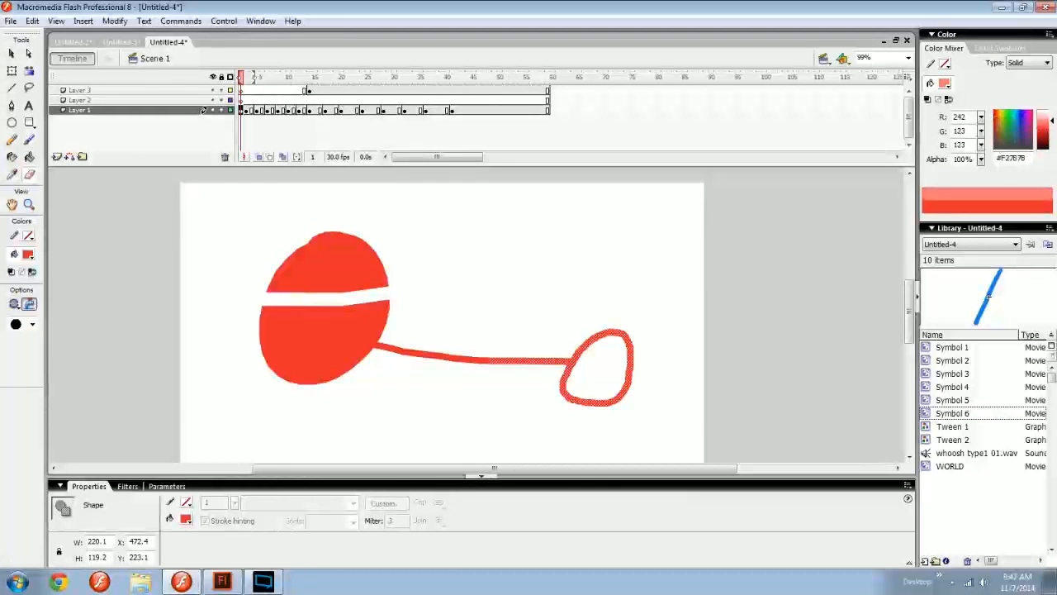
{"action": "left_click", "coordinate": [807, 198]}
{"action": "key", "text": "v"}
{"action": "left_click", "coordinate": [342, 337]}
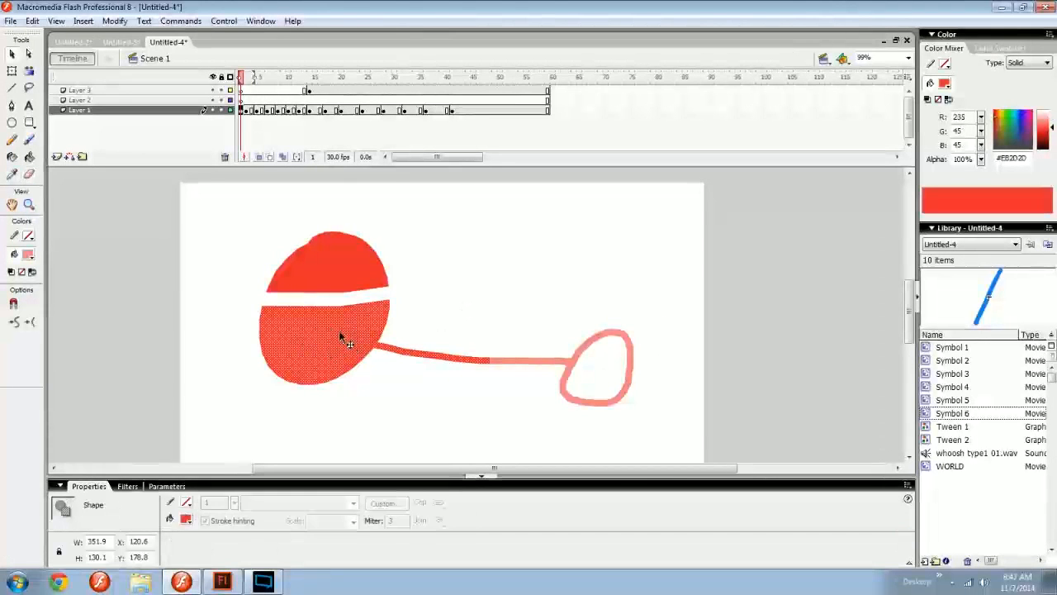
{"action": "key", "text": "Delete"}
{"action": "key", "text": "ctrl+z"}
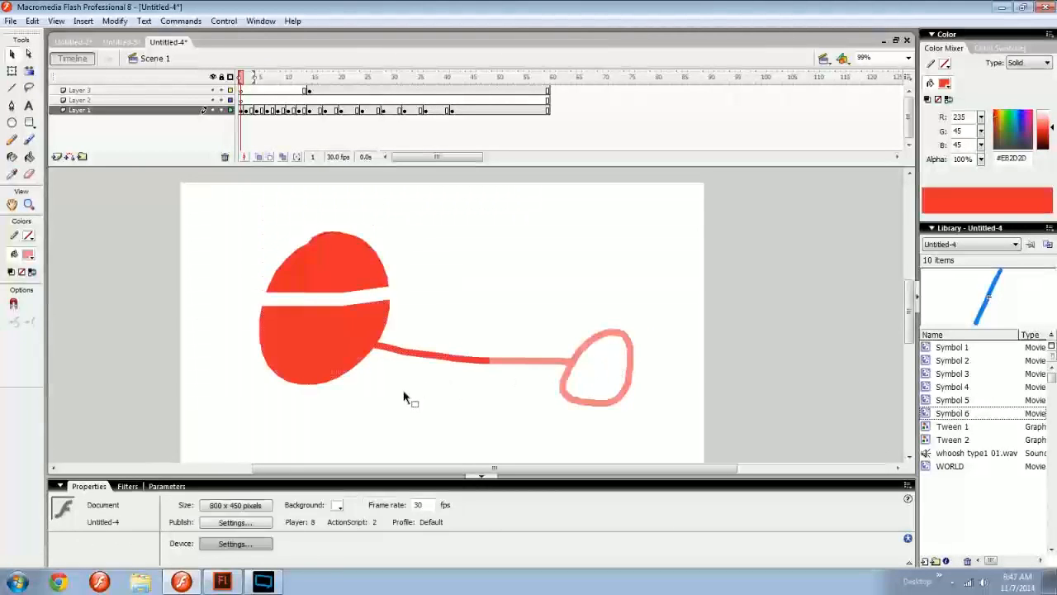
Erase the darker lower shape, the light red line with its loop, and the oval's upper half with the Faucet
{"action": "key", "text": "e"}
{"action": "left_click", "coordinate": [366, 339]}
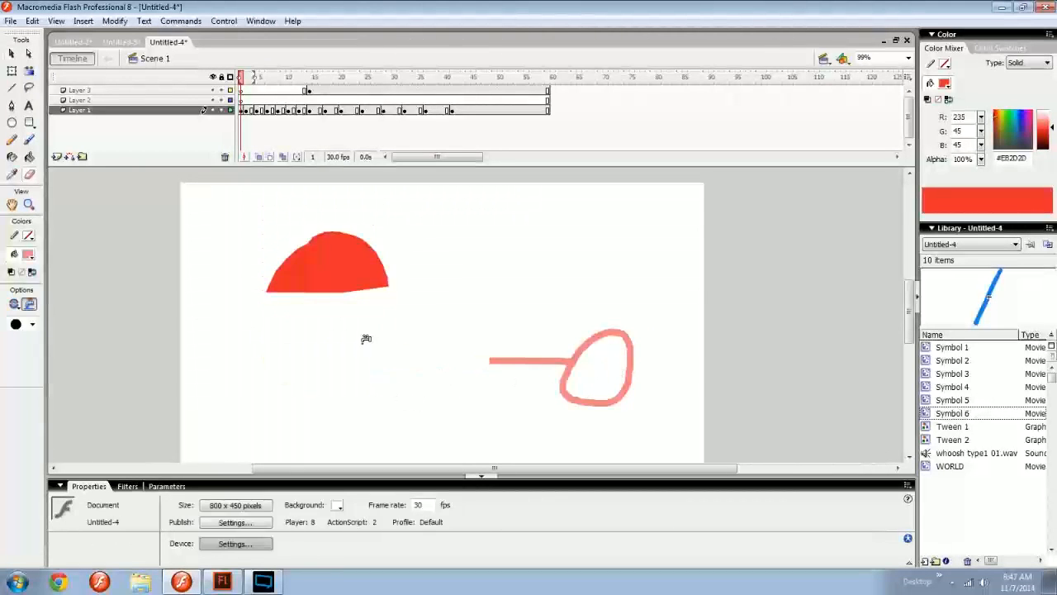
{"action": "left_click", "coordinate": [529, 359]}
{"action": "left_click", "coordinate": [361, 271]}
Undo the erasures, recoloring, brush strokes and strip cut to restore the whole red oval on frame 1
{"action": "key", "text": "v"}
{"action": "key", "text": "ctrl+z"}
{"action": "key", "text": "ctrl+z"}
{"action": "key", "text": "ctrl+z"}
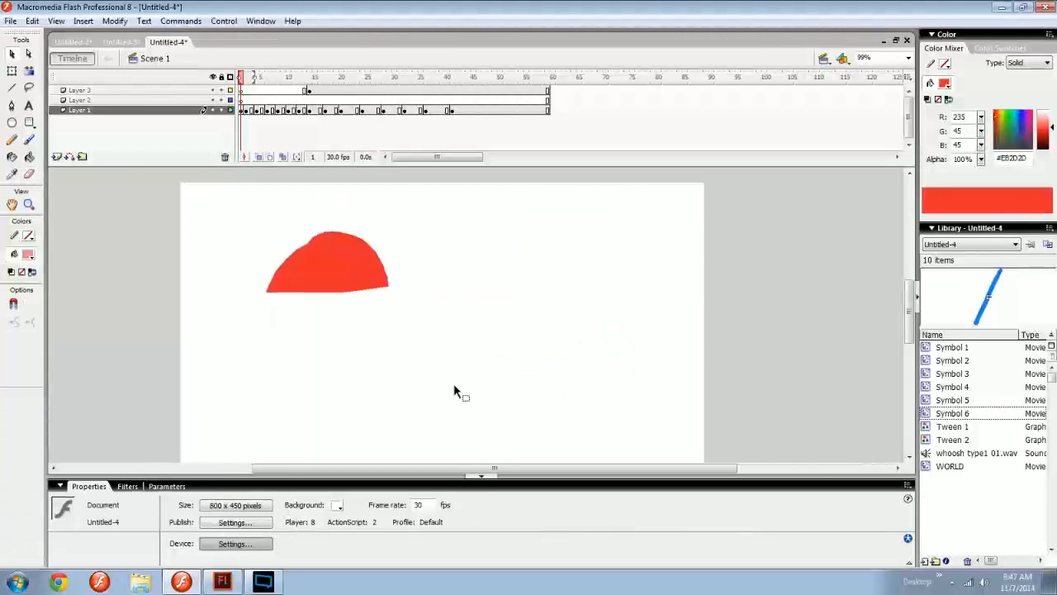
{"action": "key", "text": "ctrl+z"}
{"action": "key", "text": "ctrl+z"}
{"action": "key", "text": "ctrl+z"}
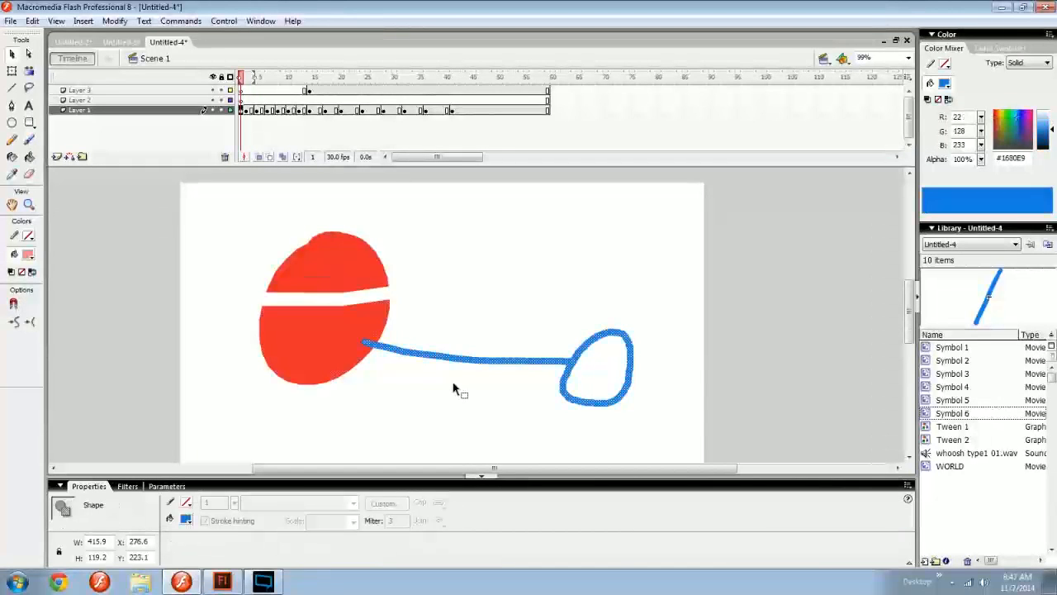
{"action": "left_click_drag", "start_coordinate": [424, 289], "coordinate": [430, 299]}
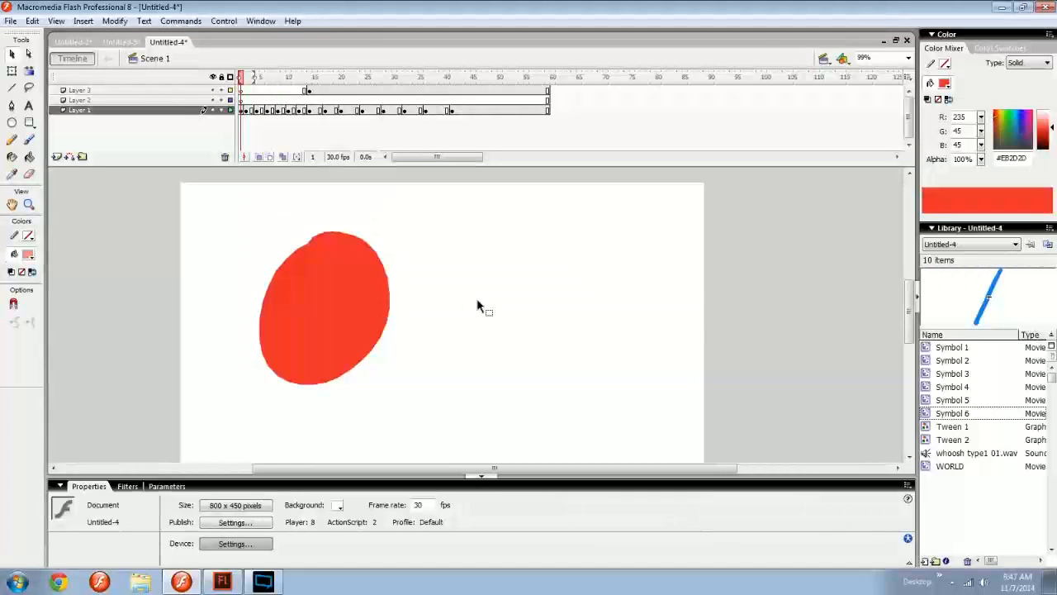
{"action": "left_click_drag", "start_coordinate": [499, 339], "coordinate": [517, 349]}
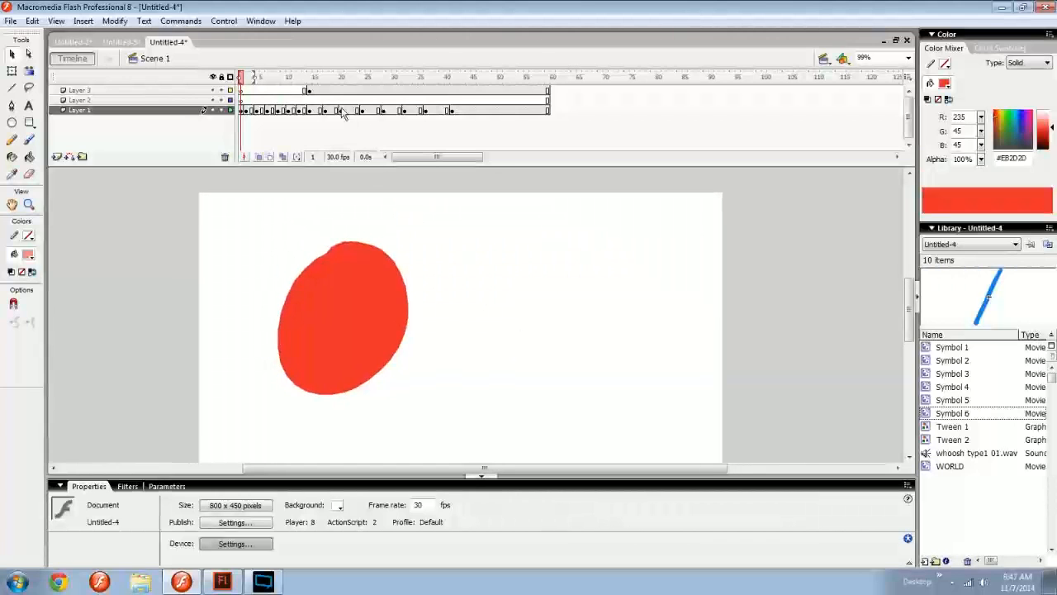
Create a new Flash document and draw a light red rectangle without an outline, about 363 by 263 px, on the stage
{"action": "key", "text": "ctrl+n"}
{"action": "key", "text": "Return"}
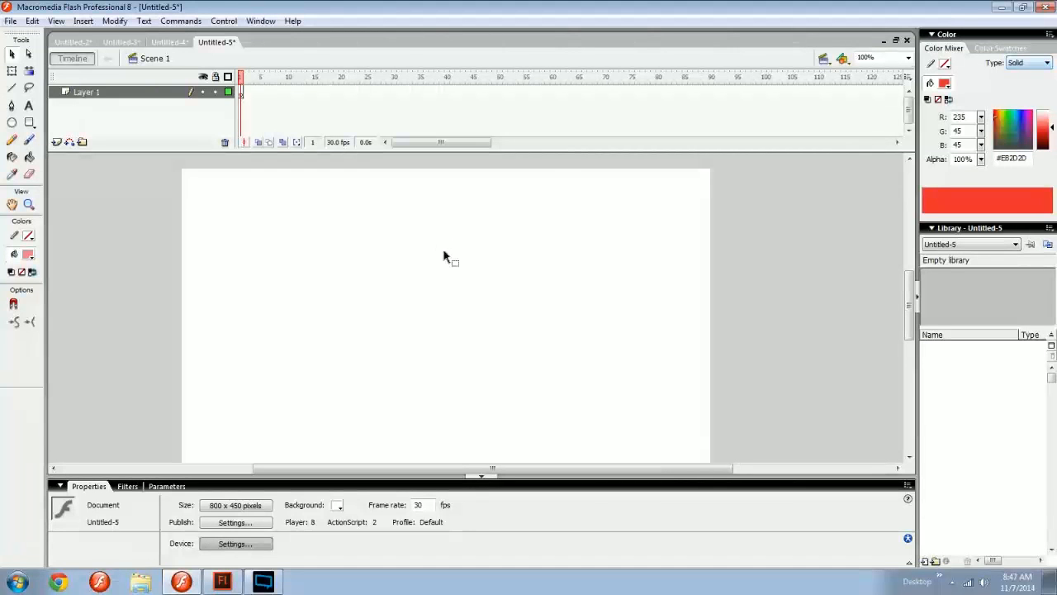
{"action": "left_click_drag", "start_coordinate": [448, 307], "coordinate": [441, 297]}
{"action": "key", "text": "r"}
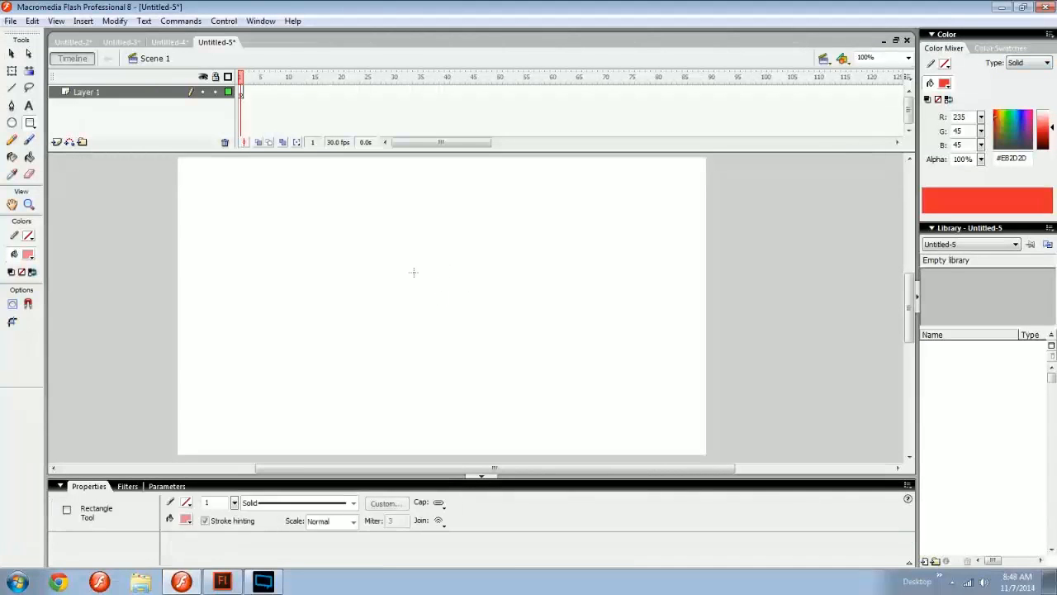
{"action": "left_click_drag", "start_coordinate": [302, 199], "coordinate": [542, 372]}
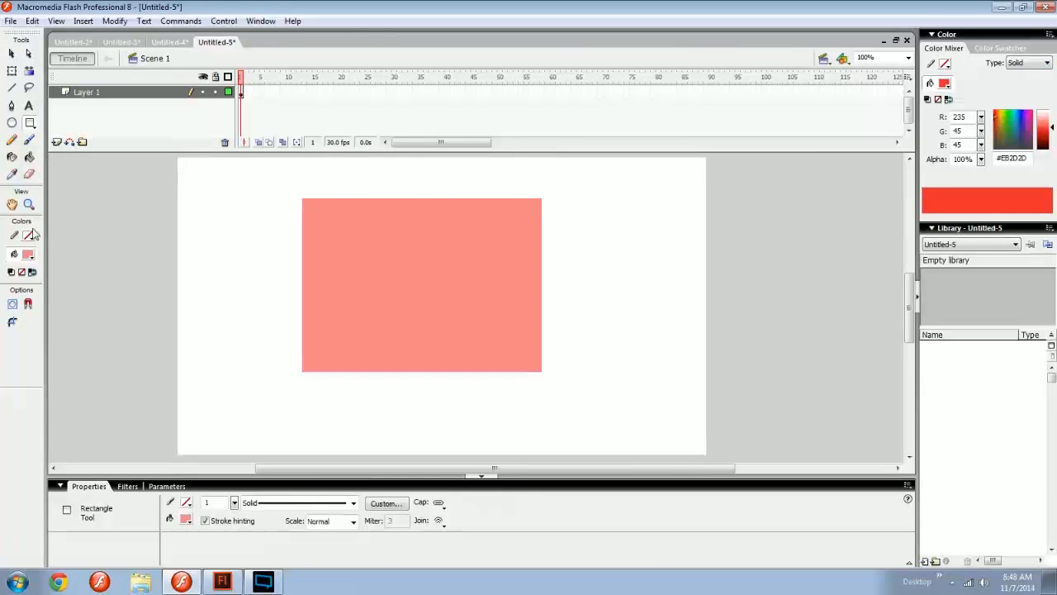
Move the rectangle to about X 214, Y 75 and fill it with the white-to-black linear gradient
{"action": "key", "text": "v"}
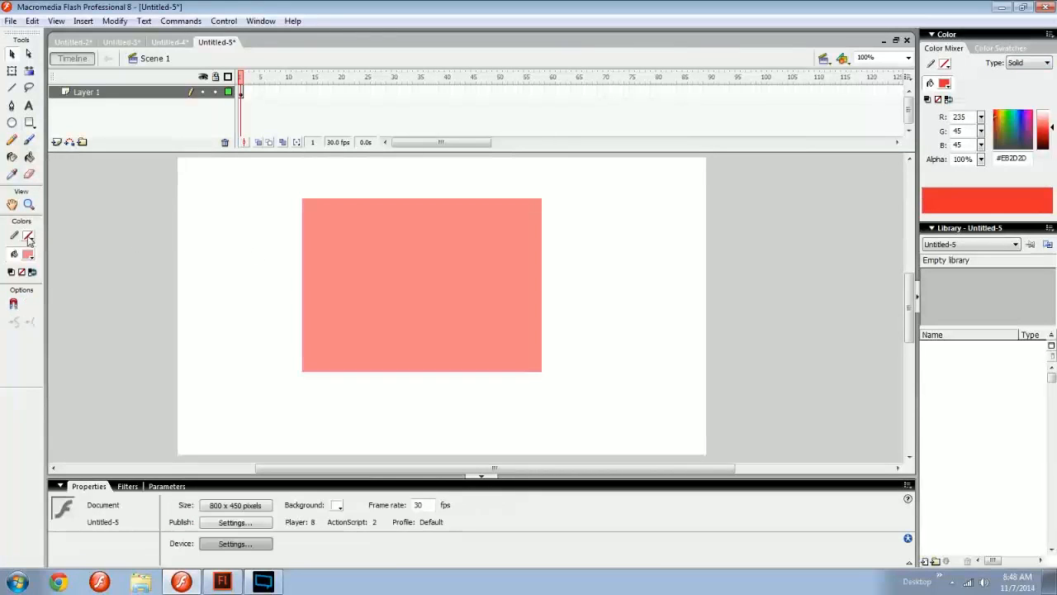
{"action": "left_click", "coordinate": [375, 275]}
{"action": "left_click_drag", "start_coordinate": [412, 266], "coordinate": [430, 275]}
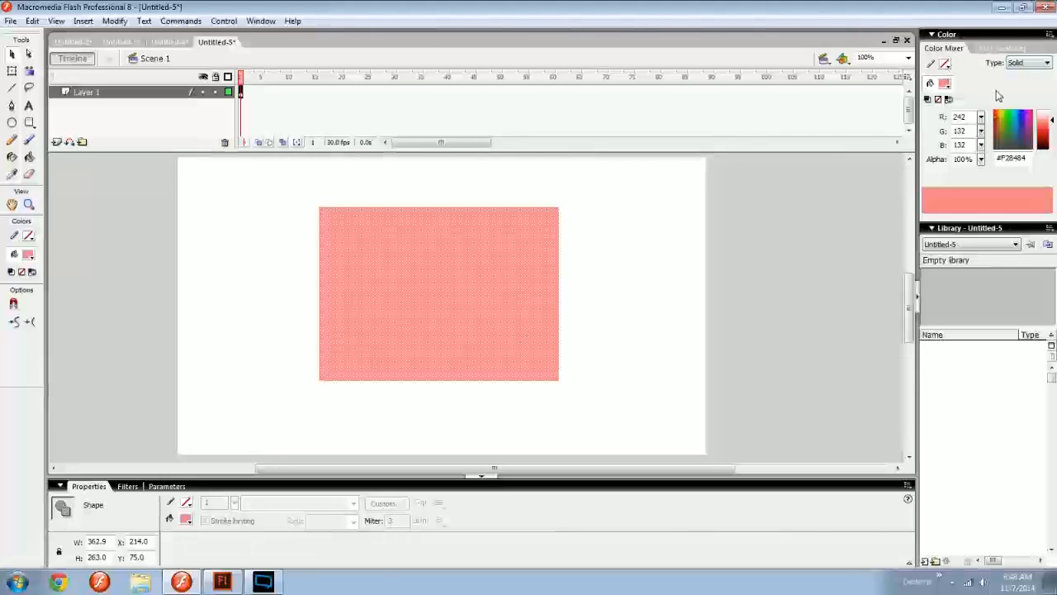
{"action": "left_click", "coordinate": [29, 255]}
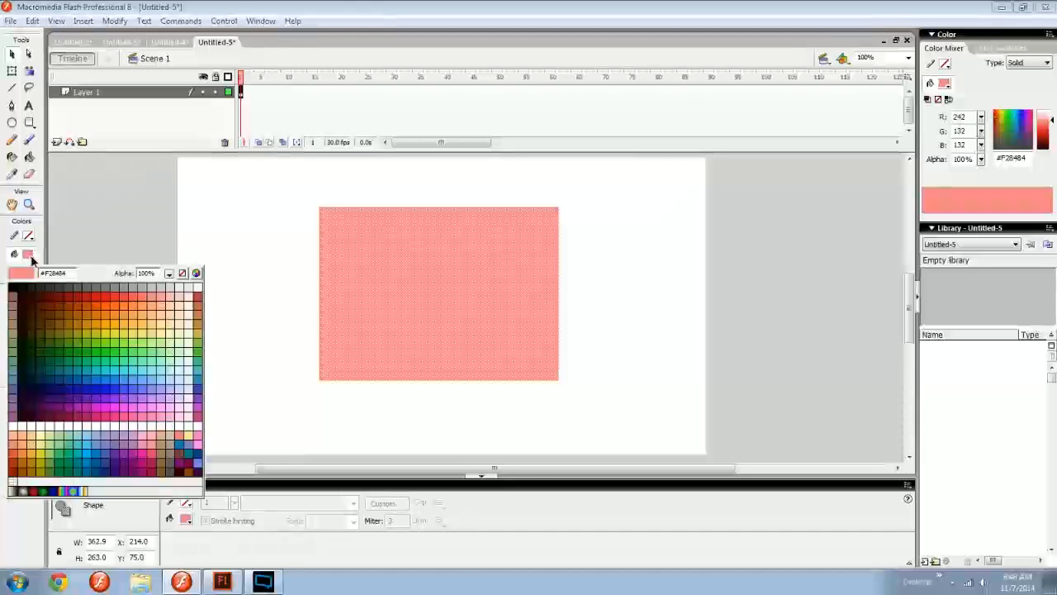
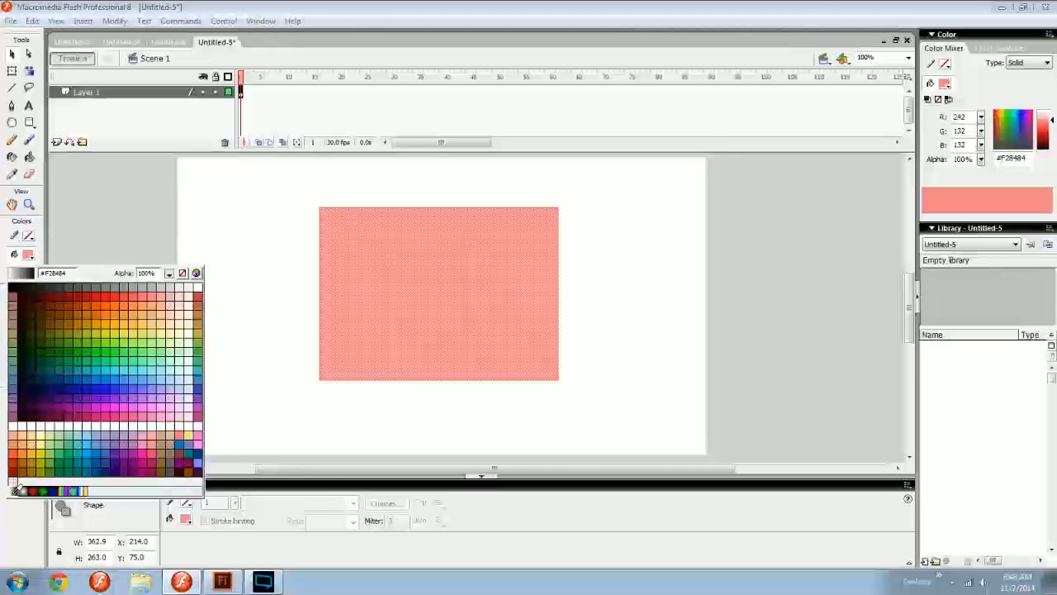
{"action": "left_click", "coordinate": [15, 491]}
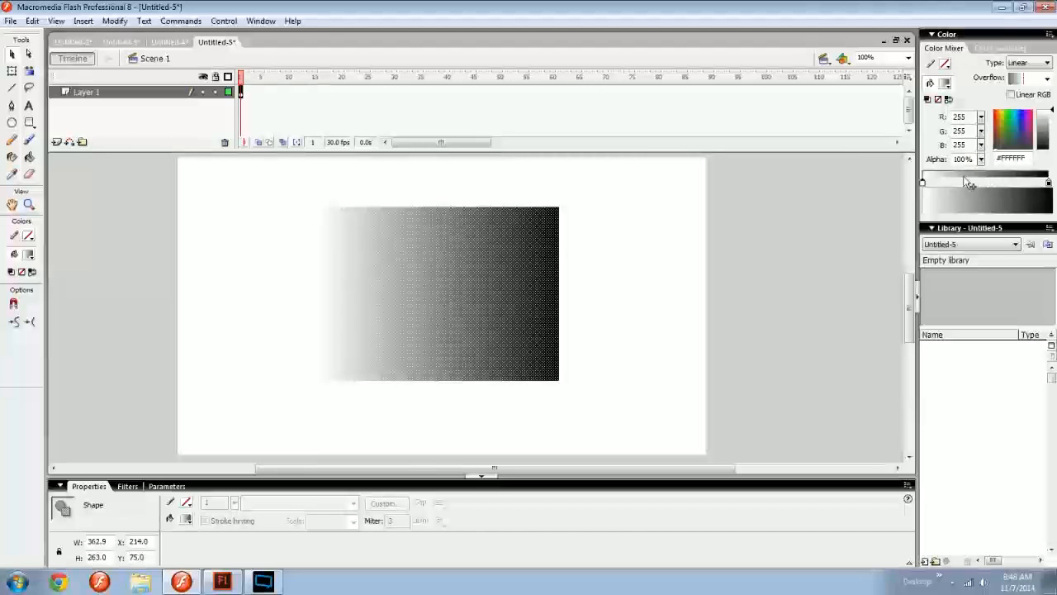
Try the solid orange fill #FF6B19 on the rectangle, and reapply the white-to-black linear gradient
{"action": "left_click", "coordinate": [945, 85]}
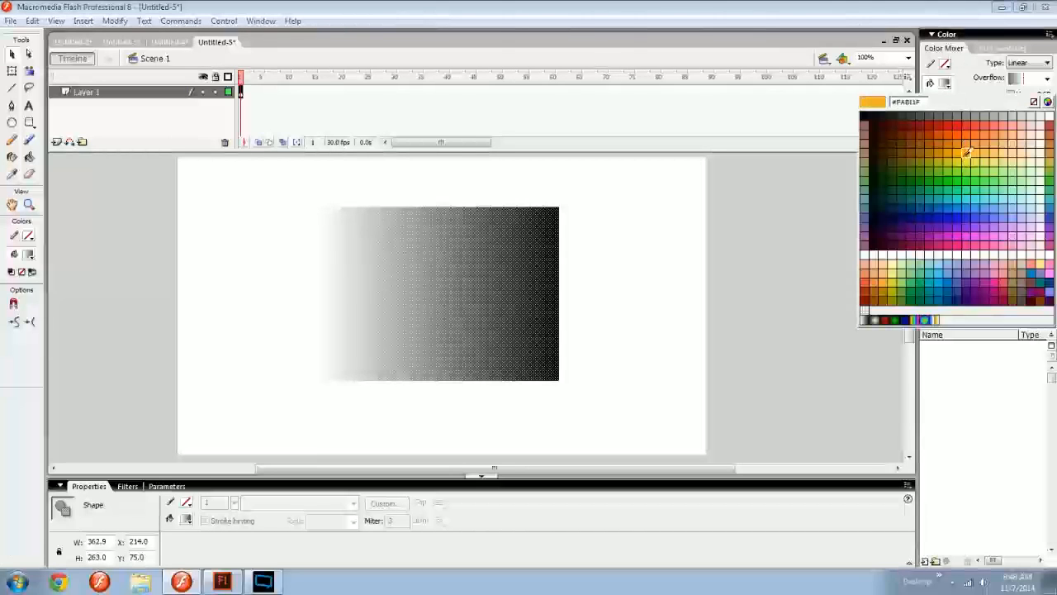
{"action": "left_click", "coordinate": [969, 141]}
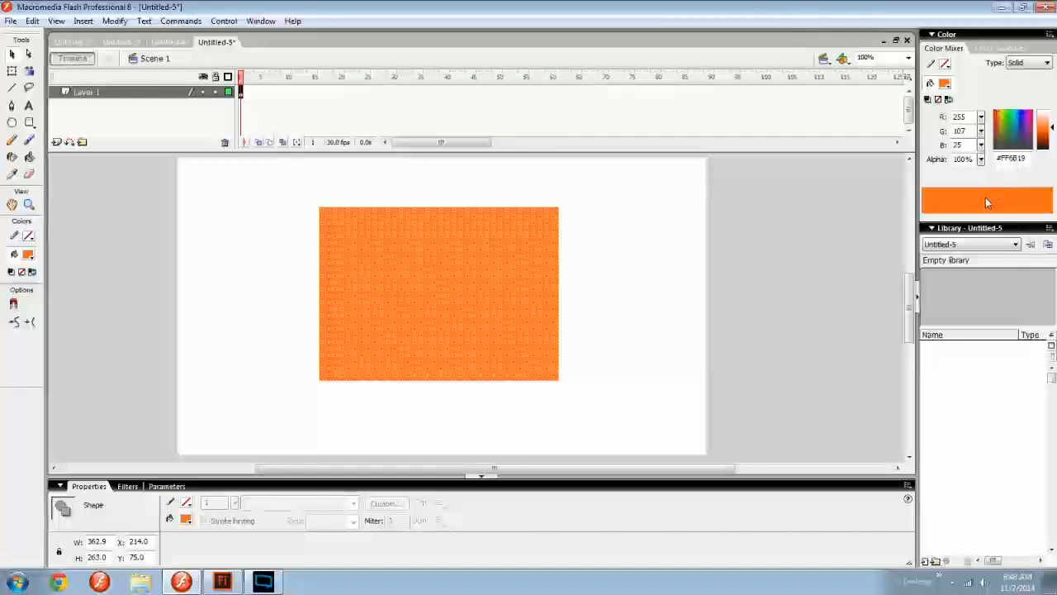
{"action": "left_click", "coordinate": [946, 84]}
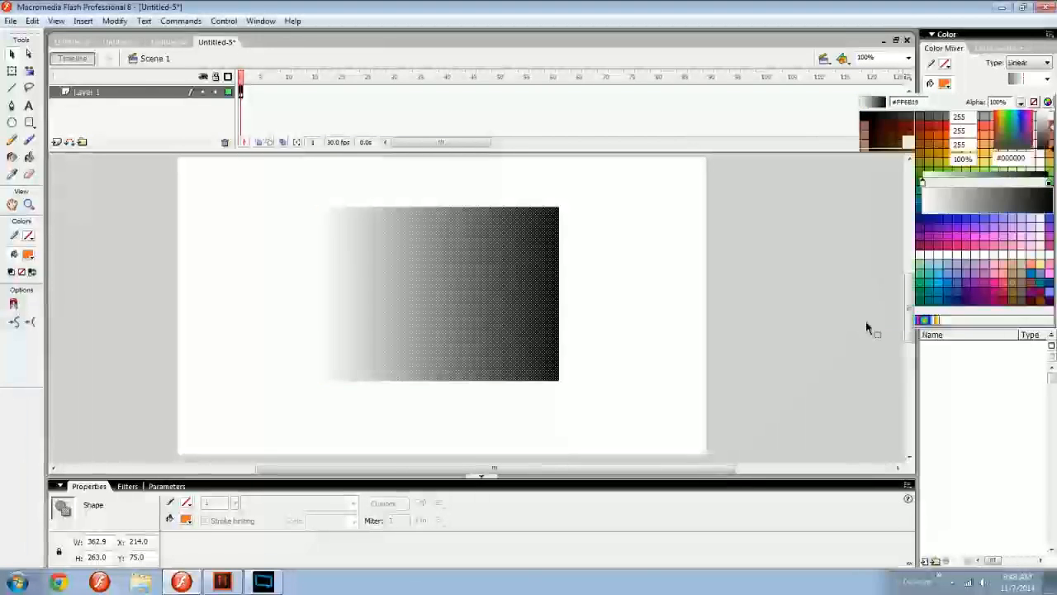
{"action": "left_click", "coordinate": [882, 319]}
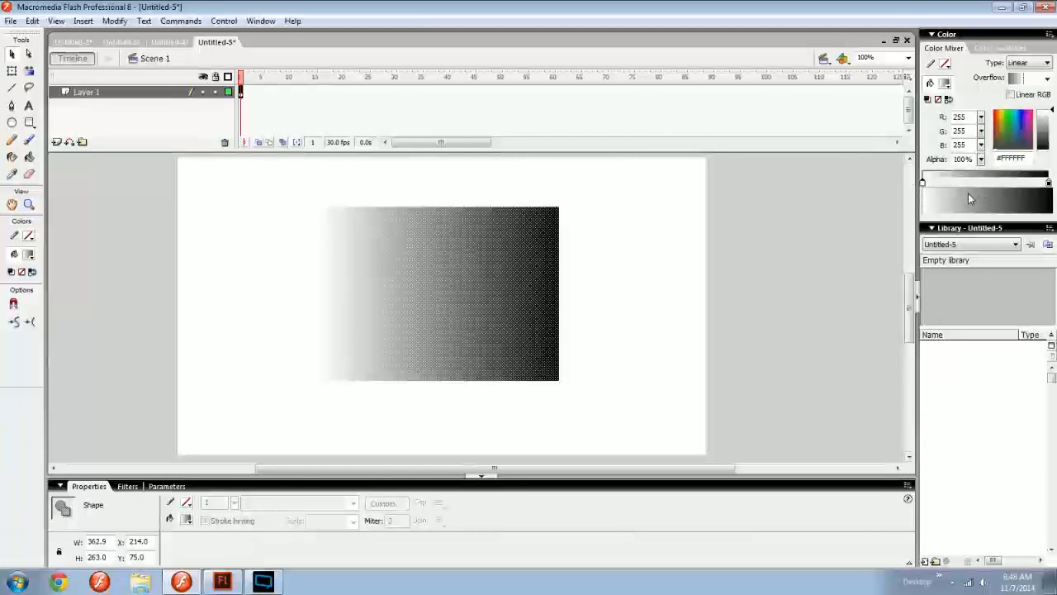
{"action": "left_click", "coordinate": [666, 278]}
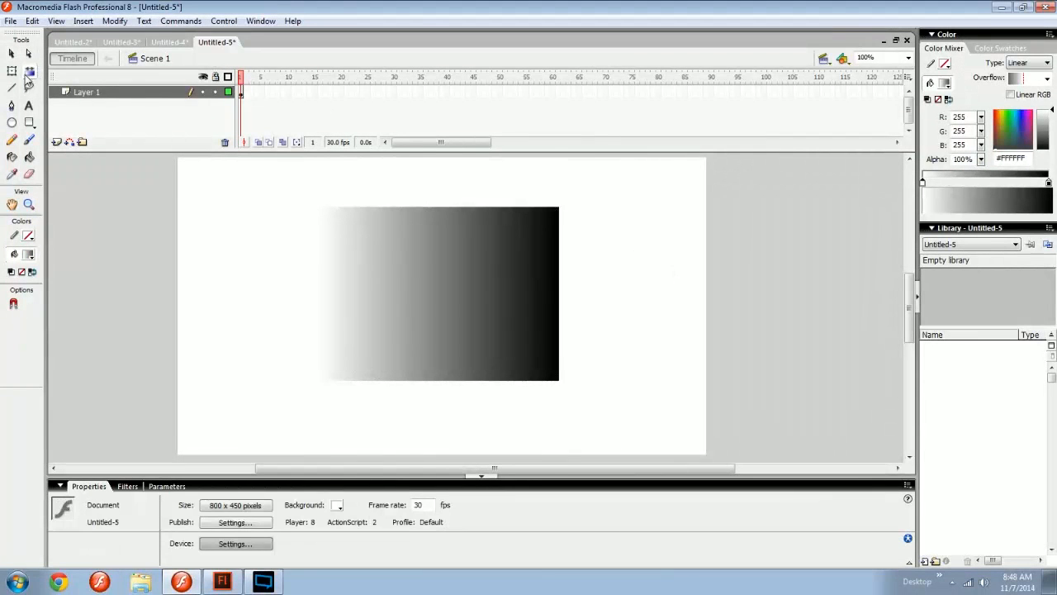
Narrow the rectangle's gradient to about a third of its width with Gradient Transform, undo the change, and deselect the rectangle
{"action": "left_click", "coordinate": [29, 73]}
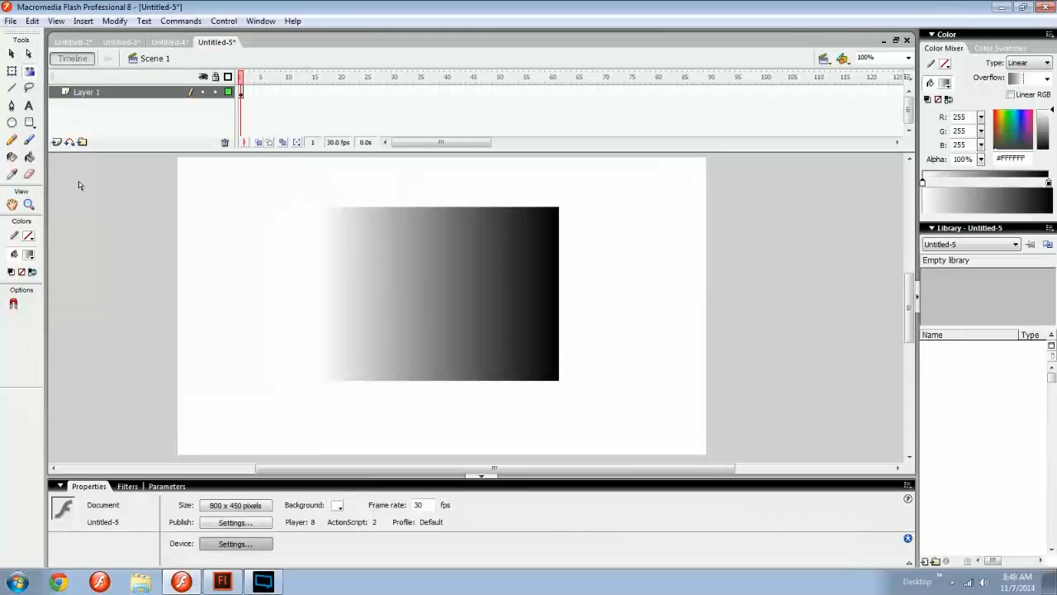
{"action": "left_click", "coordinate": [392, 258]}
{"action": "left_click_drag", "start_coordinate": [557, 293], "coordinate": [479, 293]}
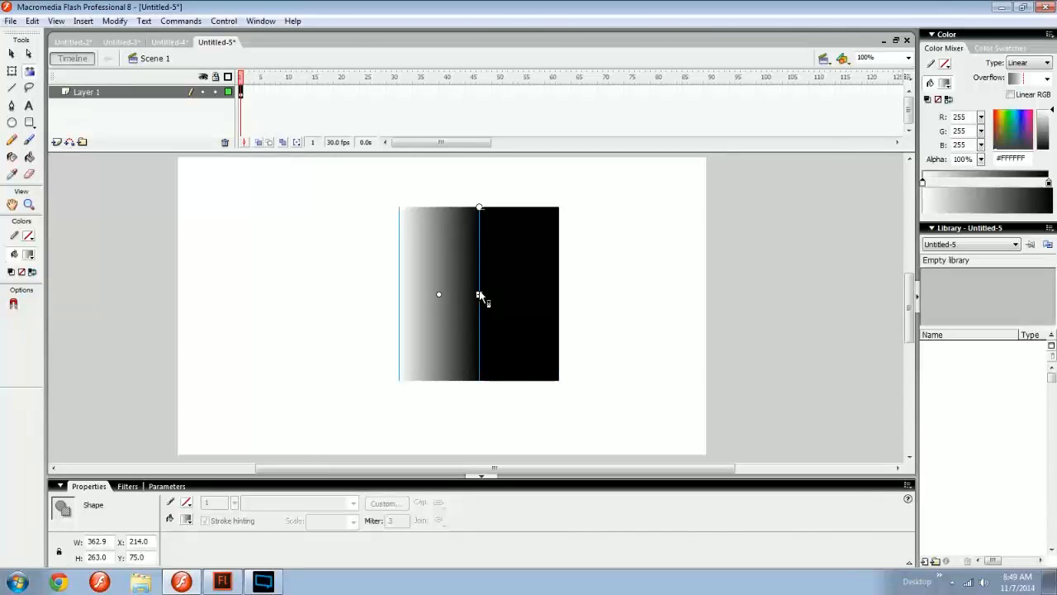
{"action": "key", "text": "ctrl+z"}
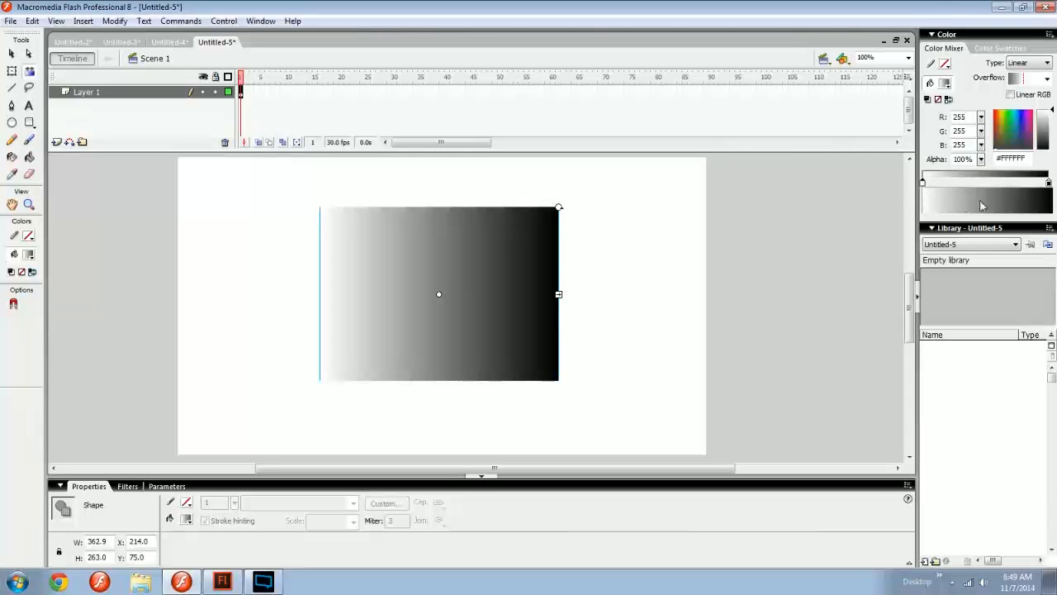
{"action": "left_click_drag", "start_coordinate": [983, 187], "coordinate": [904, 190]}
{"action": "key", "text": "v"}
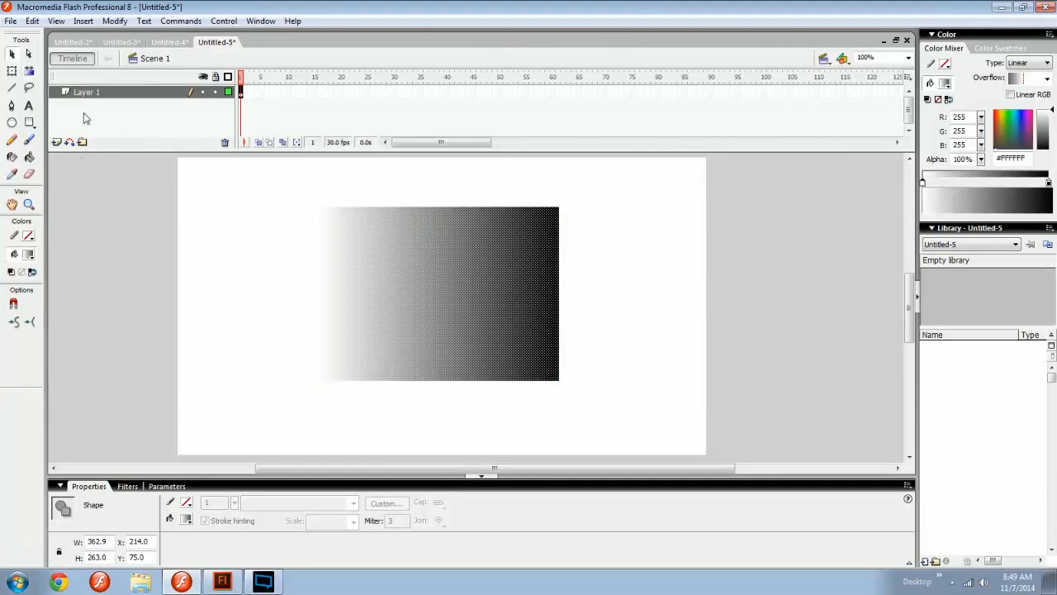
{"action": "left_click", "coordinate": [604, 295]}
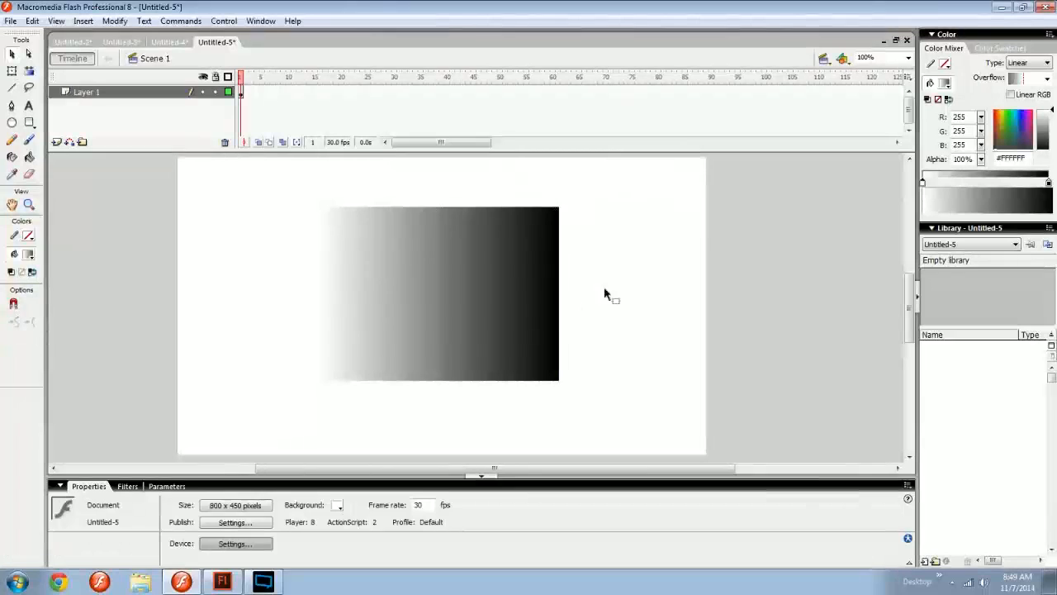
Add a teal #4DB0BB color stop at the middle of the rectangle's linear gradient
{"action": "key", "text": "q"}
{"action": "left_click", "coordinate": [520, 278]}
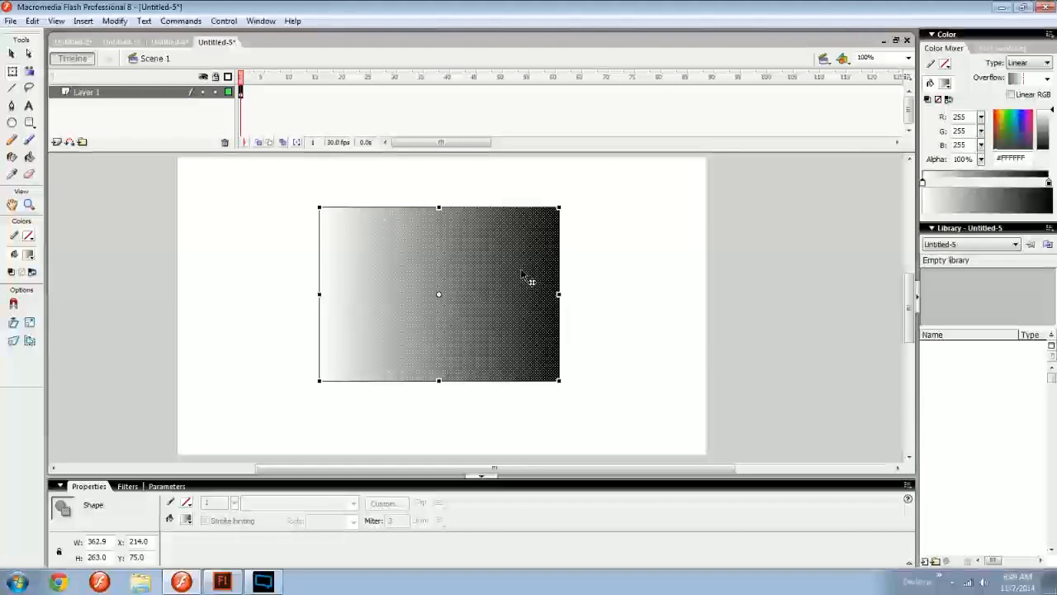
{"action": "left_click", "coordinate": [611, 276]}
{"action": "key", "text": "f"}
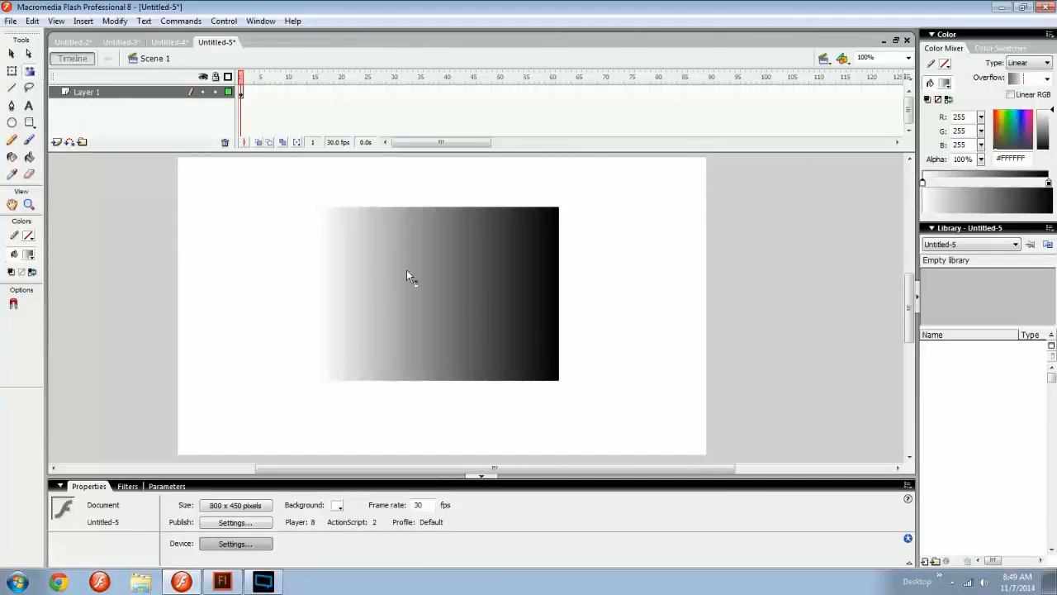
{"action": "left_click", "coordinate": [406, 271]}
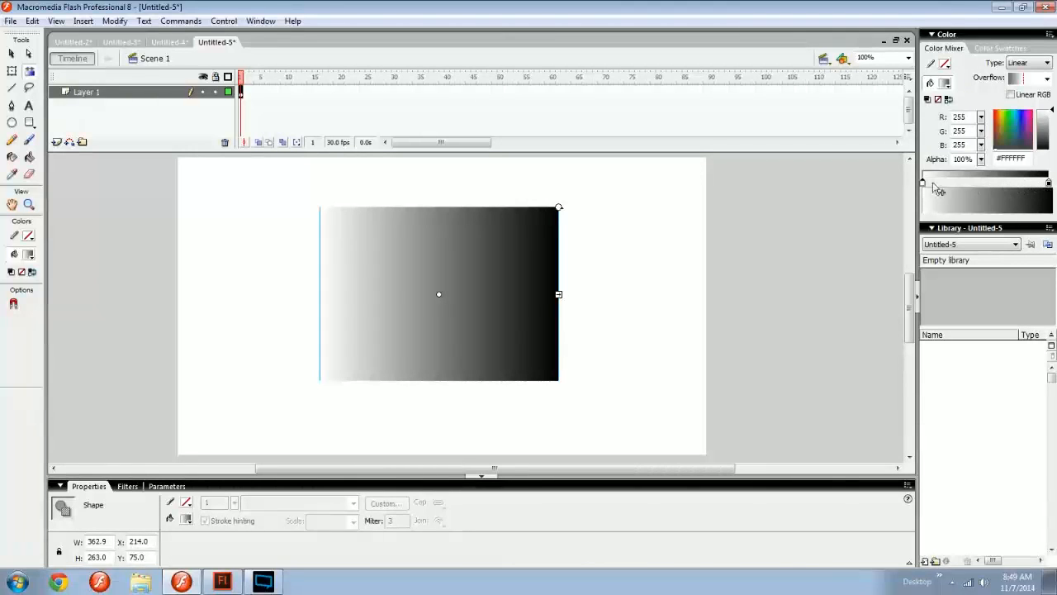
{"action": "left_click", "coordinate": [982, 184]}
{"action": "left_click_drag", "start_coordinate": [1018, 129], "coordinate": [1015, 131]}
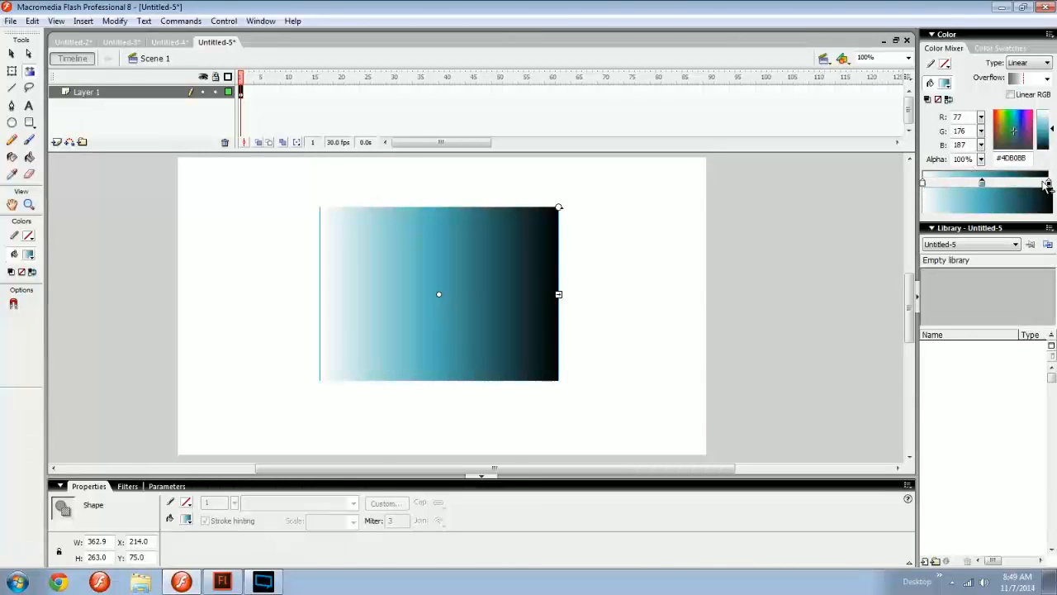
Reposition the gradient's stops, removing the white one and leaving the teal one near the gradient's start
{"action": "left_click_drag", "start_coordinate": [982, 184], "coordinate": [947, 189]}
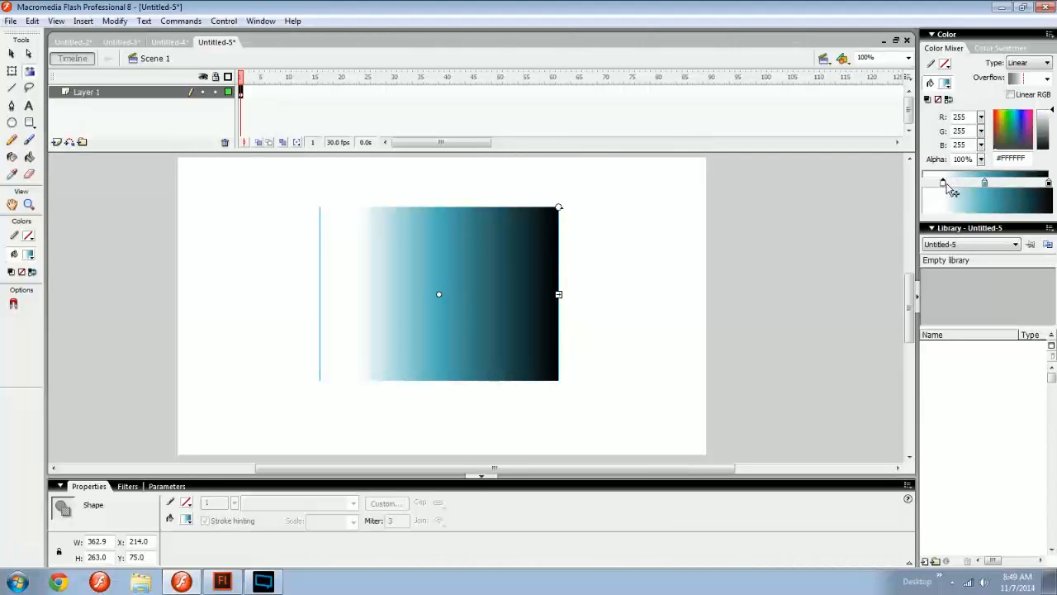
{"action": "mouse_move", "coordinate": [942, 183]}
{"action": "left_mouse_down"}
{"action": "mouse_move", "coordinate": [948, 191]}
{"action": "mouse_move", "coordinate": [940, 184]}
{"action": "left_mouse_up"}
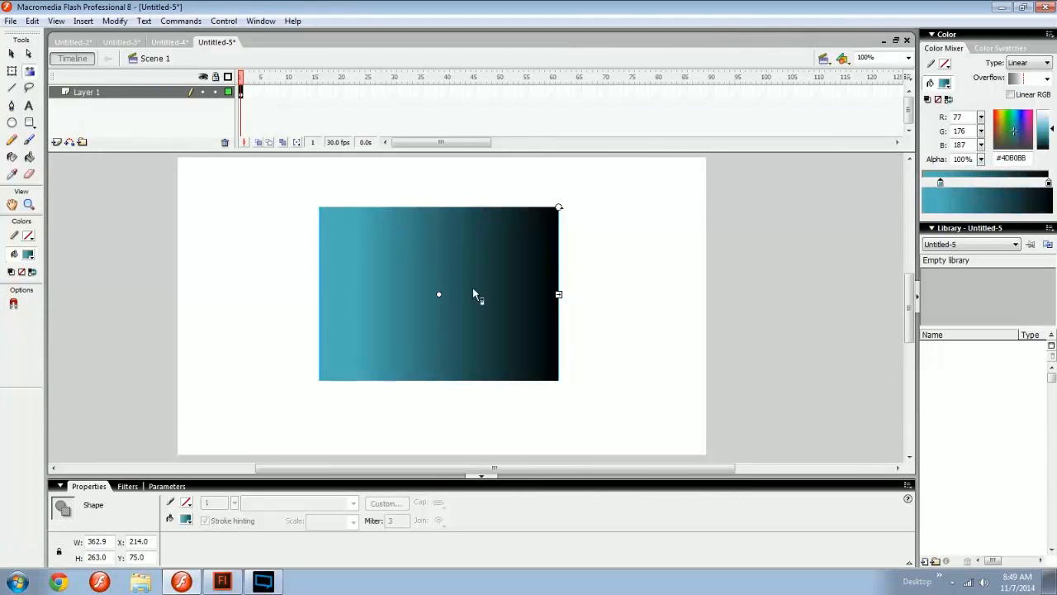
{"action": "left_click", "coordinate": [583, 274]}
Move the teal stop to the middle of the rectangle's gradient
{"action": "key", "text": "v"}
{"action": "left_click", "coordinate": [502, 267]}
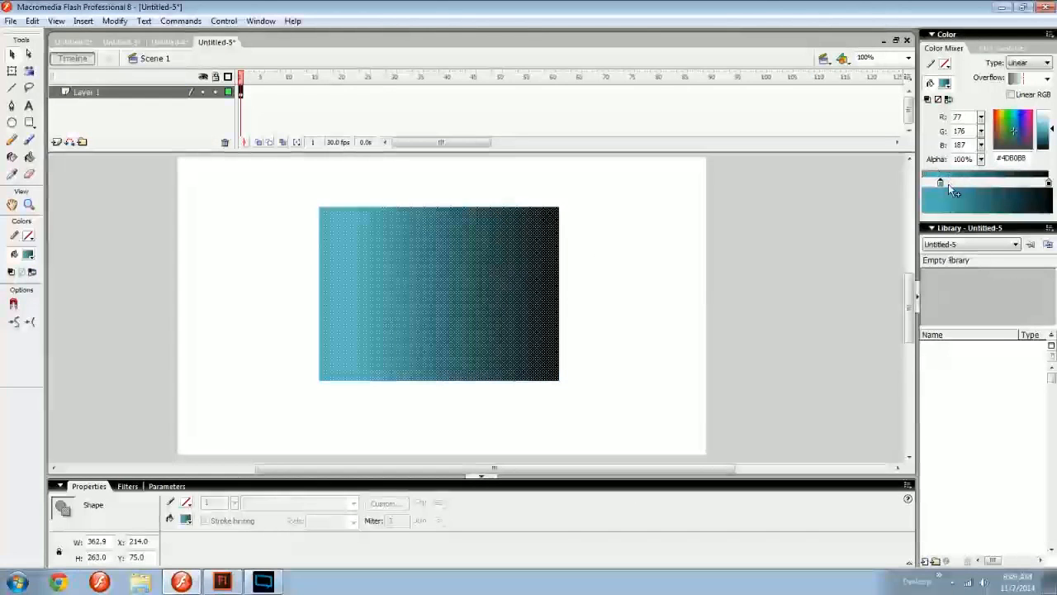
{"action": "left_click_drag", "start_coordinate": [942, 184], "coordinate": [977, 203]}
{"action": "double_click", "coordinate": [959, 182]}
{"action": "left_click", "coordinate": [960, 183]}
{"action": "left_click", "coordinate": [974, 183]}
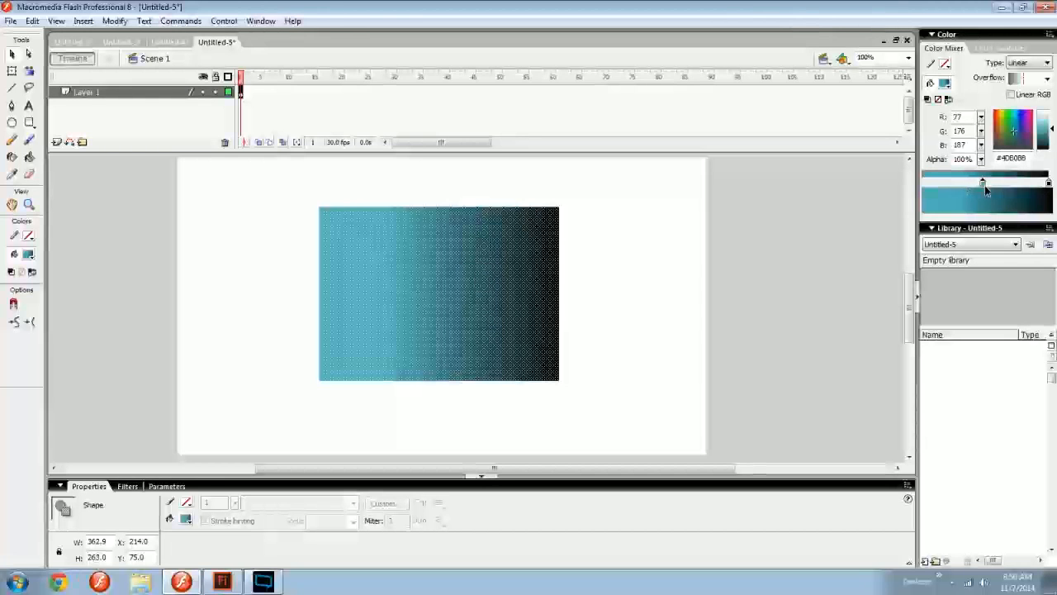
{"action": "left_click_drag", "start_coordinate": [957, 183], "coordinate": [983, 183]}
{"action": "left_click", "coordinate": [626, 313]}
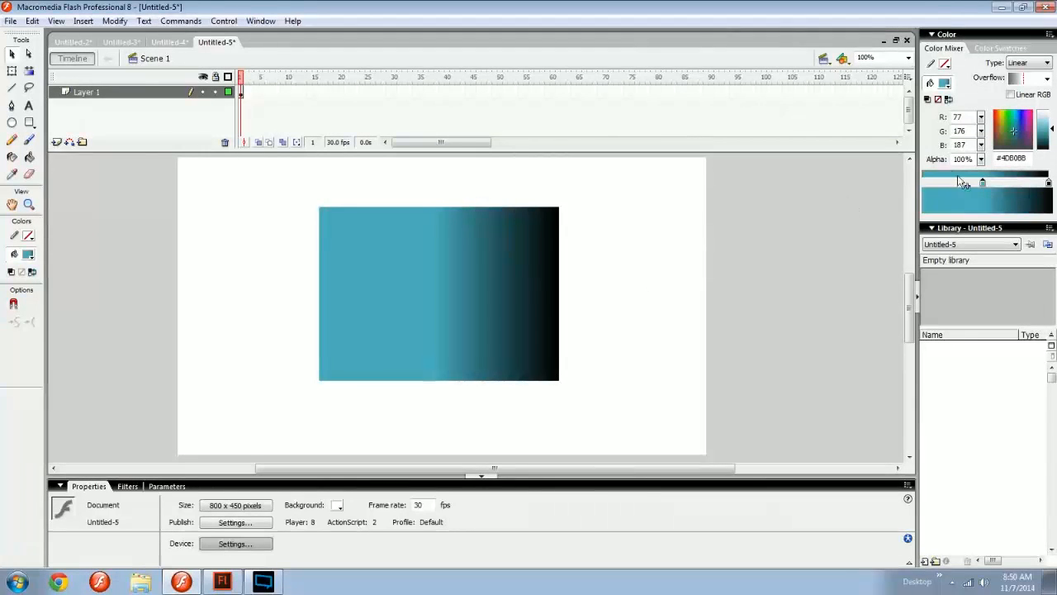
Add a new color stop at the start of the rectangle's gradient and set it to white
{"action": "left_click", "coordinate": [441, 277]}
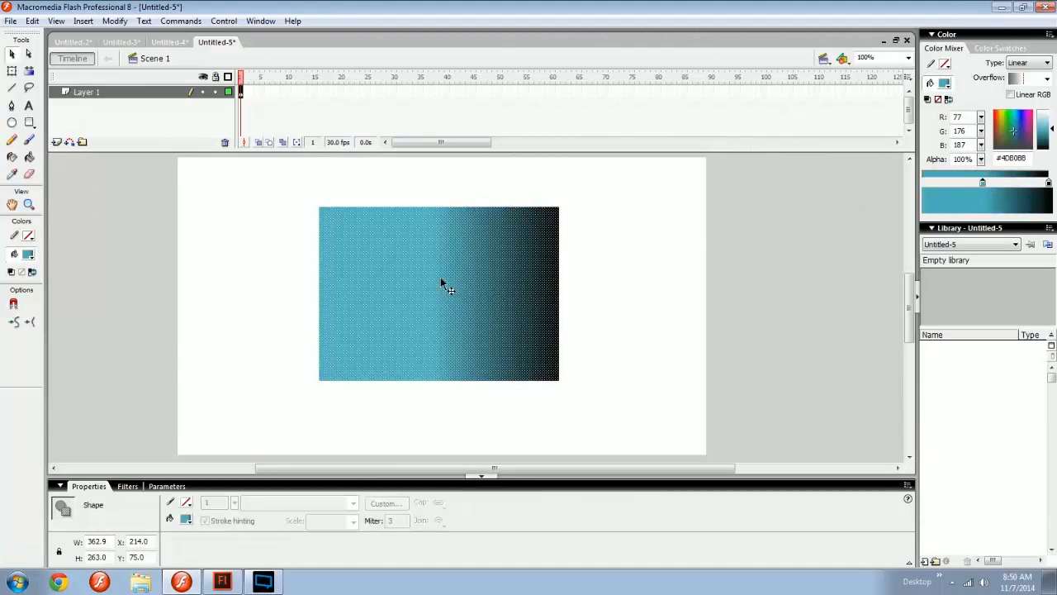
{"action": "left_click", "coordinate": [682, 297]}
{"action": "left_click", "coordinate": [522, 287]}
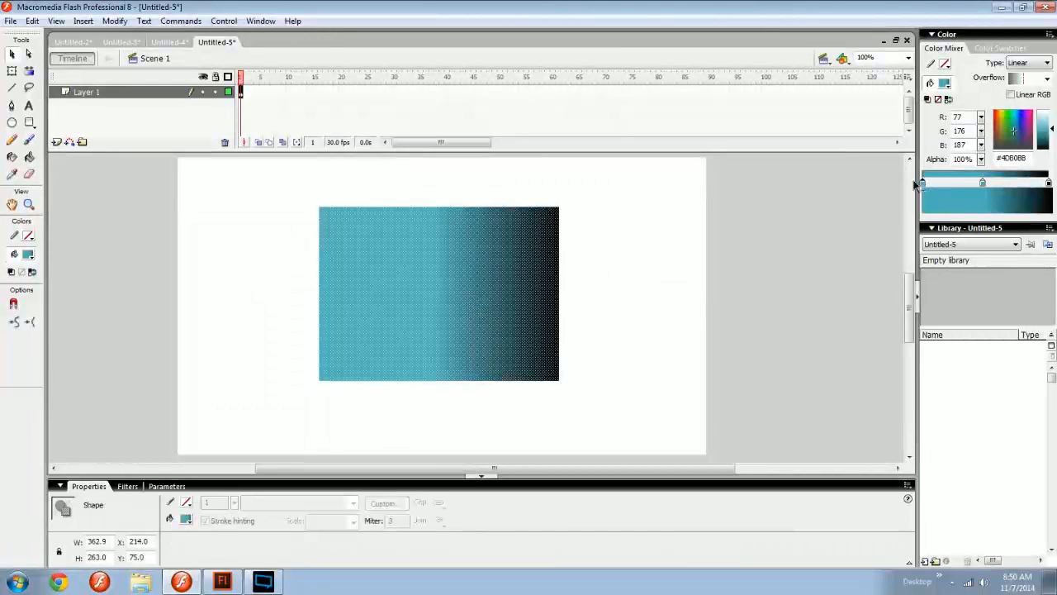
{"action": "left_click_drag", "start_coordinate": [1052, 129], "coordinate": [1052, 107]}
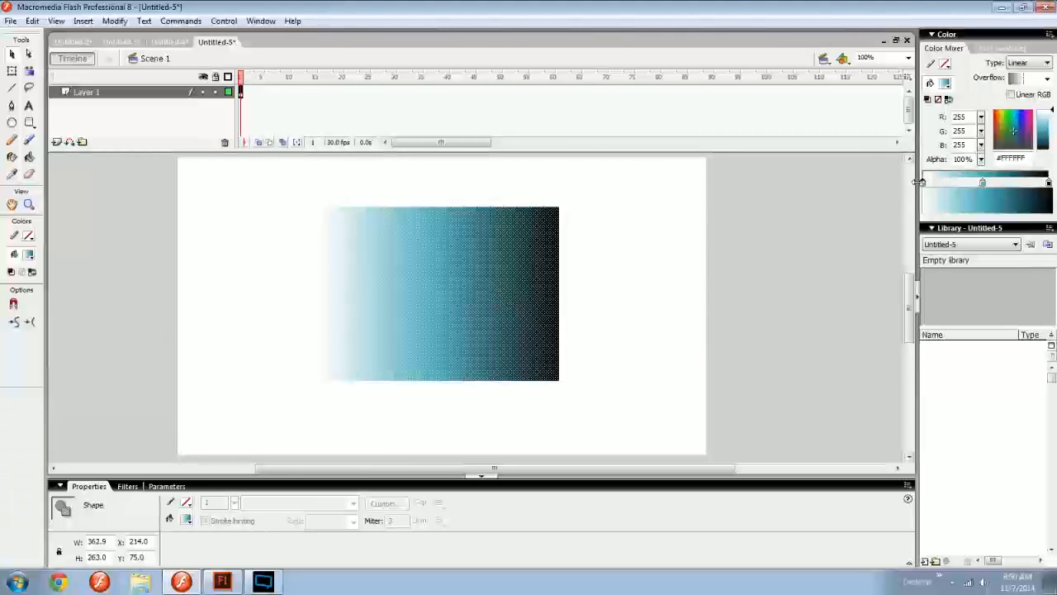
{"action": "left_click", "coordinate": [656, 232]}
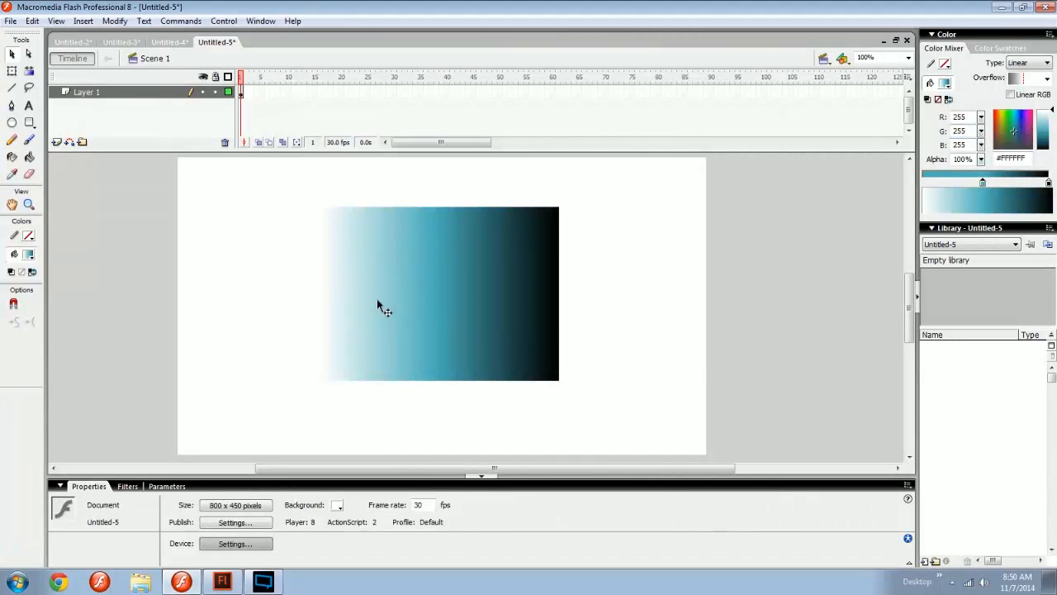
Shift the gradient's teal stop toward the start and move the white stop inward beside it
{"action": "left_click", "coordinate": [487, 263]}
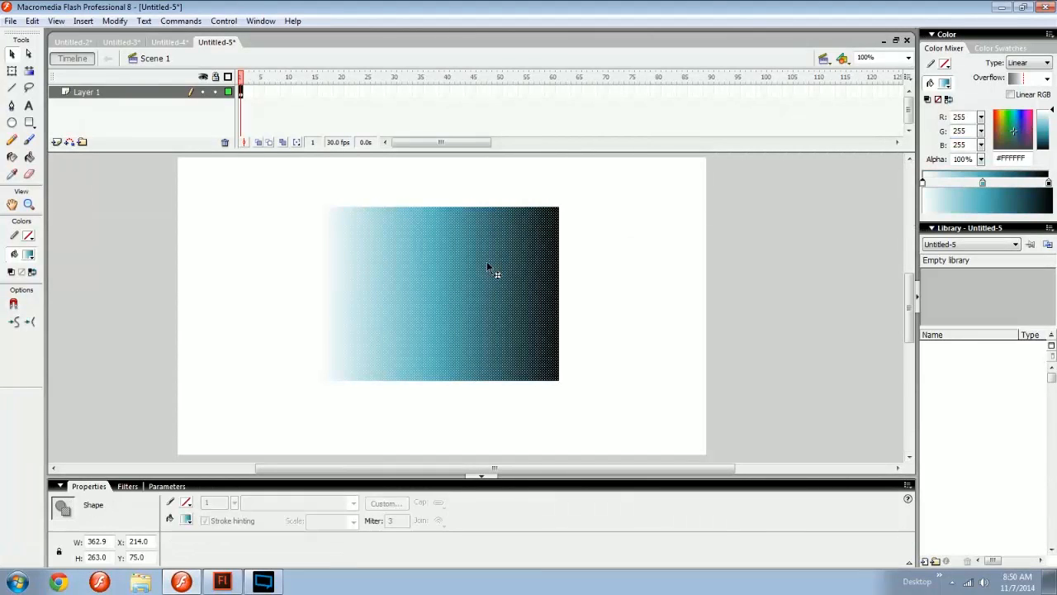
{"action": "left_click", "coordinate": [983, 183]}
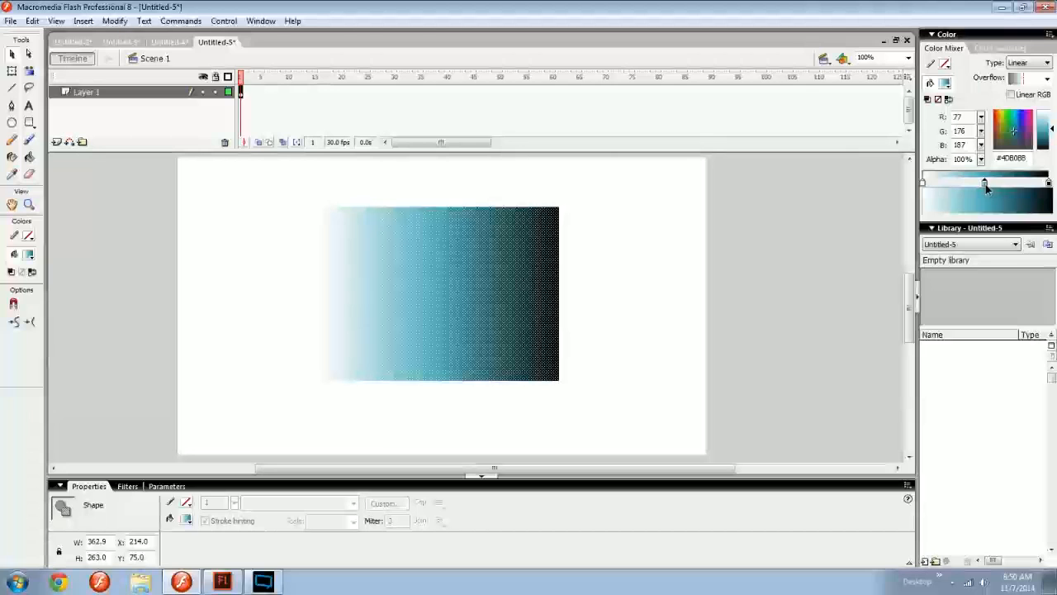
{"action": "left_click_drag", "start_coordinate": [979, 184], "coordinate": [946, 185]}
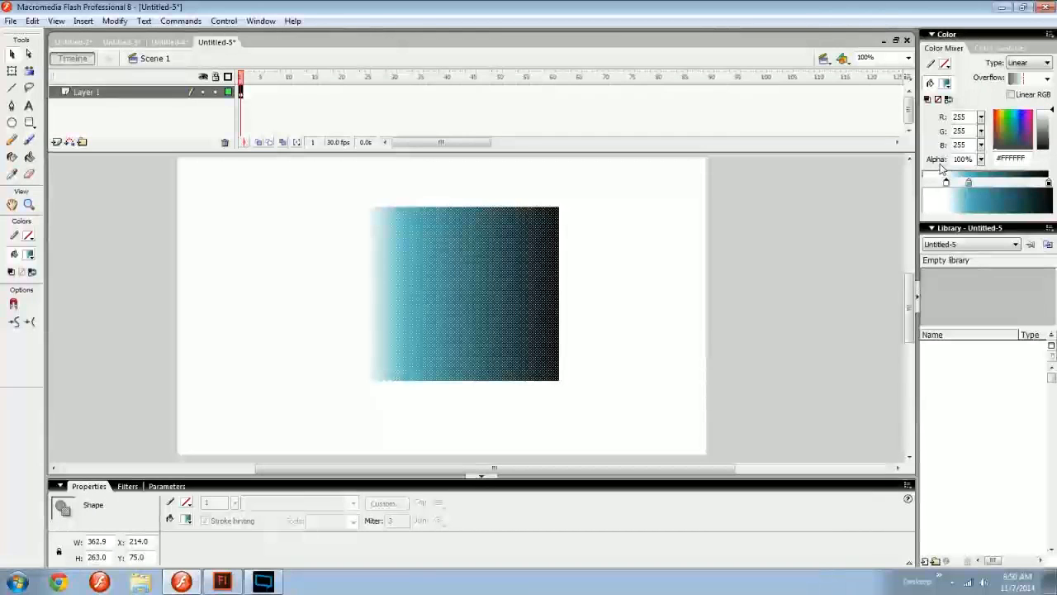
Change the rectangle's gradient fill type to Radial
{"action": "left_click", "coordinate": [1027, 66]}
{"action": "left_click", "coordinate": [988, 71]}
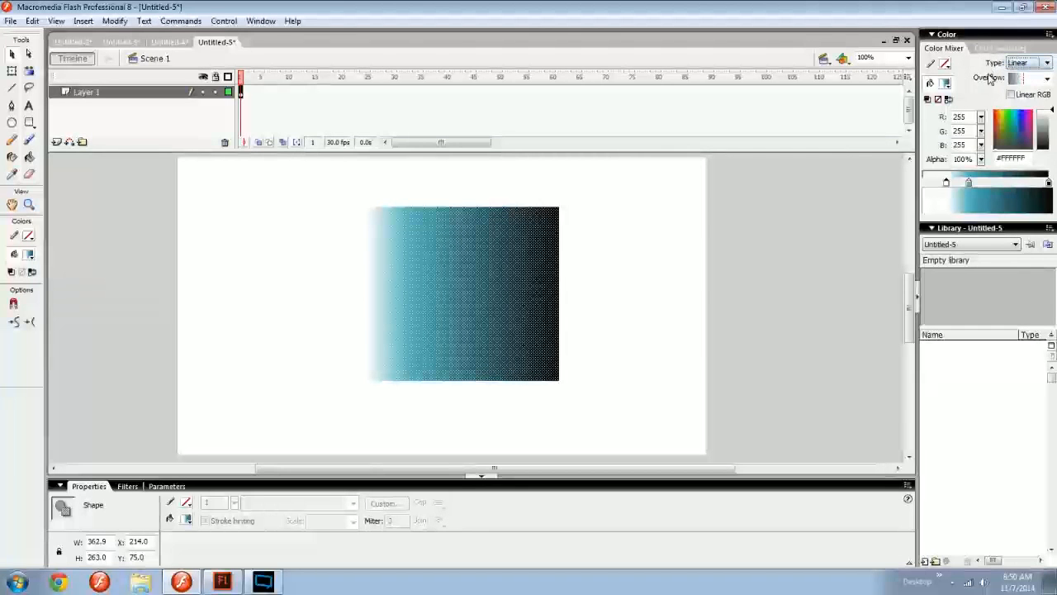
{"action": "left_click", "coordinate": [1026, 64]}
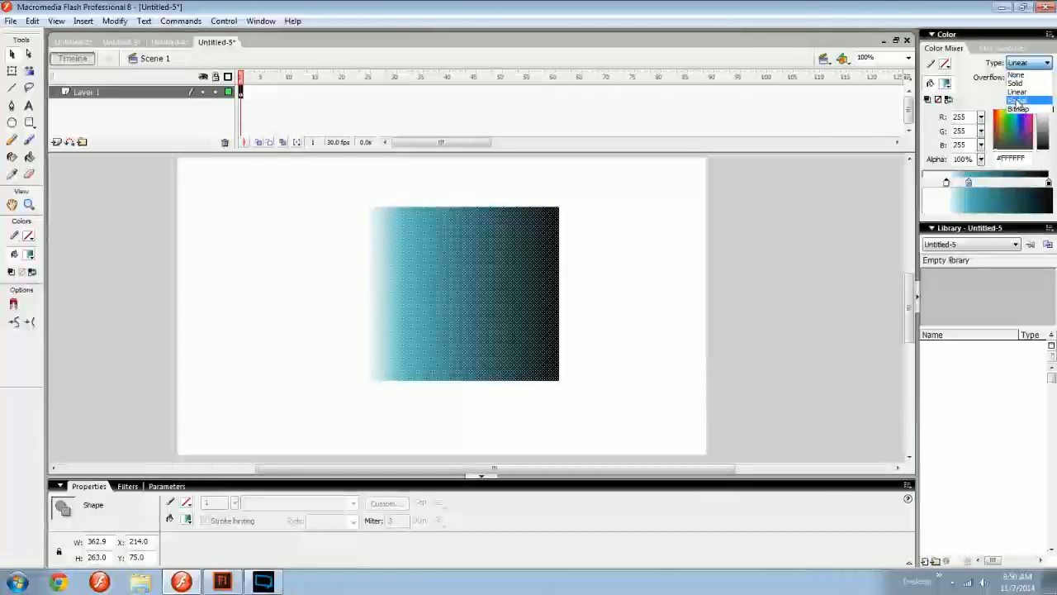
{"action": "left_click", "coordinate": [1019, 102]}
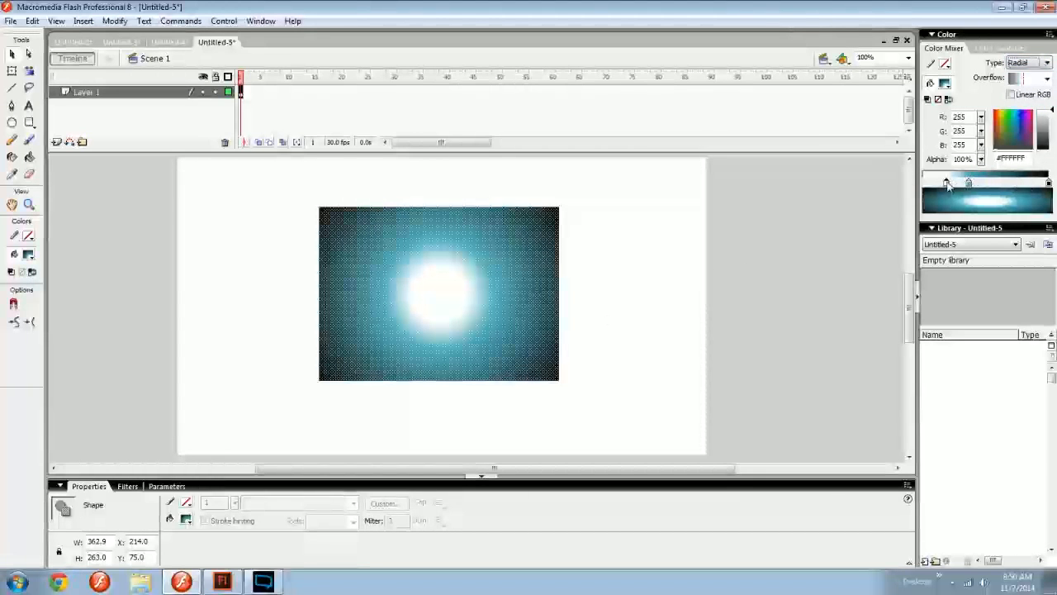
Rearrange the radial gradient's stops with black at the center, white at the outer edge and teal closer to the black
{"action": "mouse_move", "coordinate": [946, 183]}
{"action": "left_mouse_down"}
{"action": "mouse_move", "coordinate": [922, 183]}
{"action": "mouse_move", "coordinate": [950, 186]}
{"action": "left_mouse_up"}
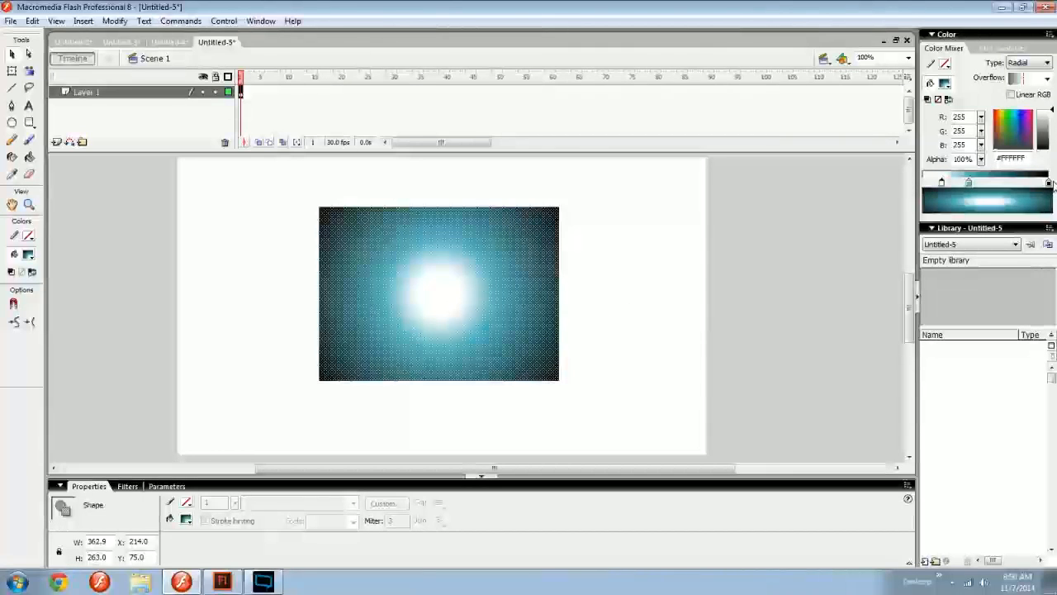
{"action": "mouse_move", "coordinate": [1050, 183]}
{"action": "left_mouse_down"}
{"action": "mouse_move", "coordinate": [912, 186]}
{"action": "mouse_move", "coordinate": [1051, 186]}
{"action": "left_mouse_up"}
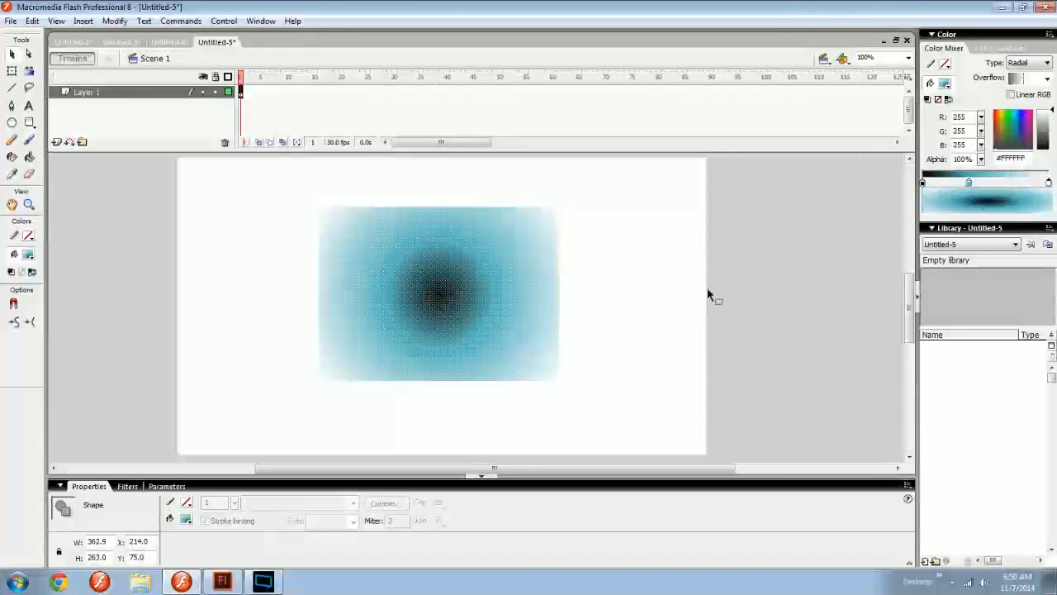
{"action": "left_click_drag", "start_coordinate": [971, 184], "coordinate": [955, 188]}
Enlarge the rectangle's radial gradient slightly with the Gradient Transform tool
{"action": "key", "text": "f"}
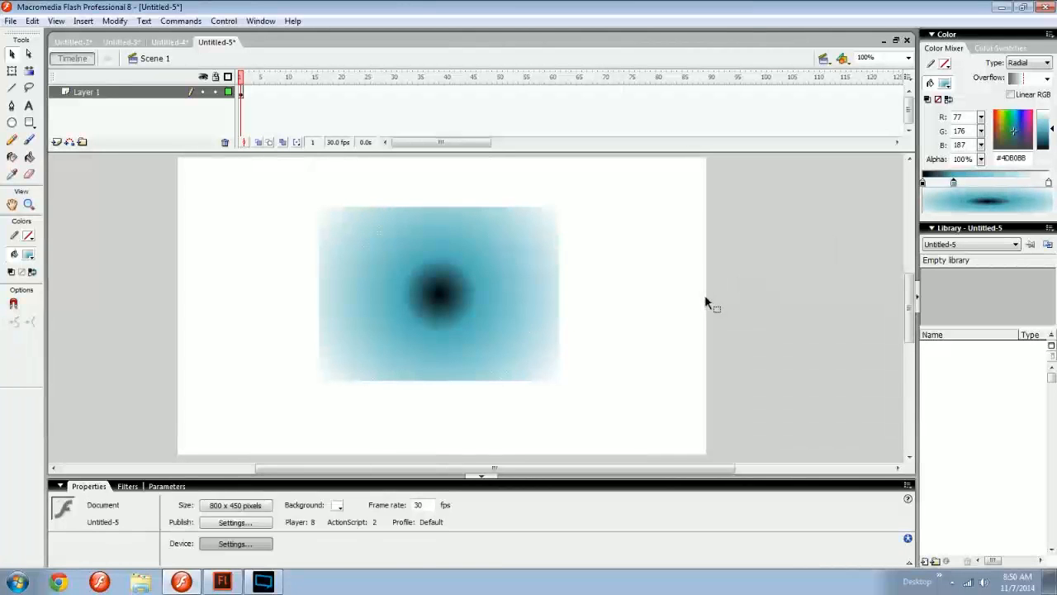
{"action": "left_click", "coordinate": [506, 311]}
{"action": "left_click", "coordinate": [578, 334]}
{"action": "left_click", "coordinate": [558, 336]}
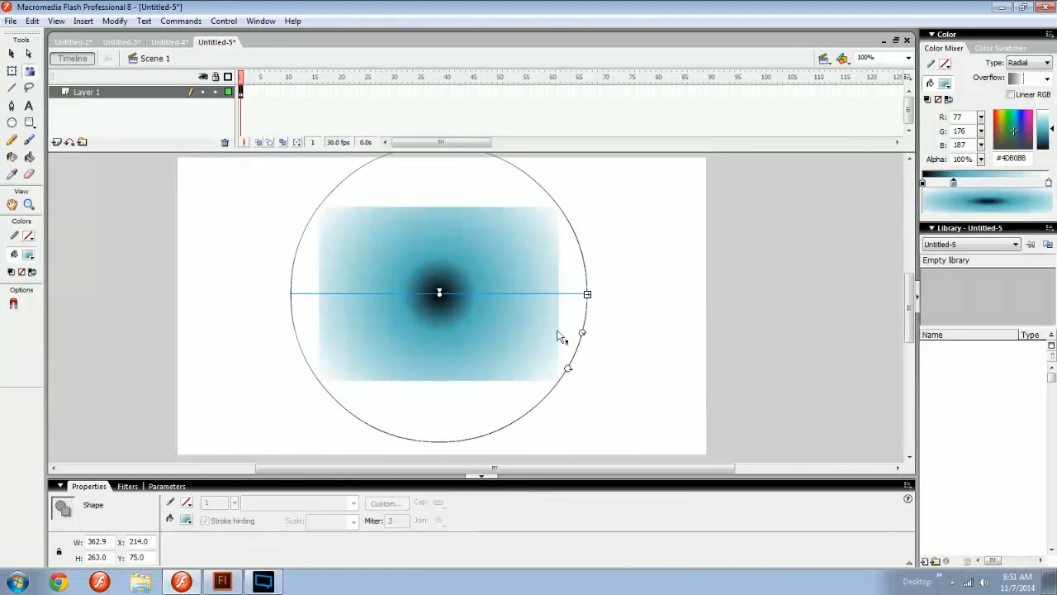
{"action": "left_click_drag", "start_coordinate": [582, 332], "coordinate": [600, 346]}
{"action": "left_click", "coordinate": [592, 321]}
{"action": "left_click", "coordinate": [505, 311]}
{"action": "key", "text": "v"}
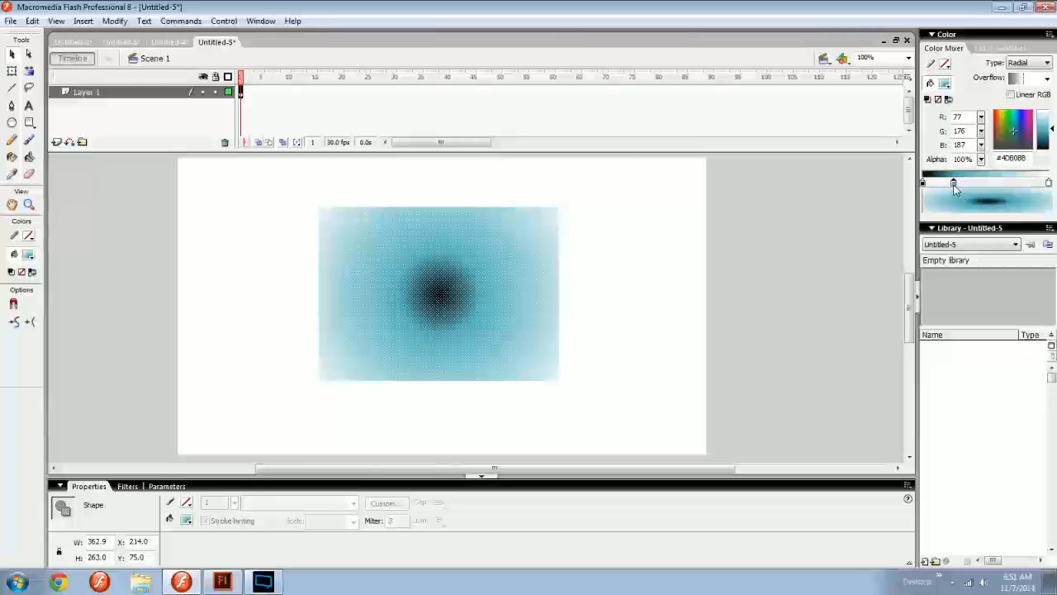
Replace the rectangle's fill with the preset white-to-black linear gradient
{"action": "left_click", "coordinate": [945, 83]}
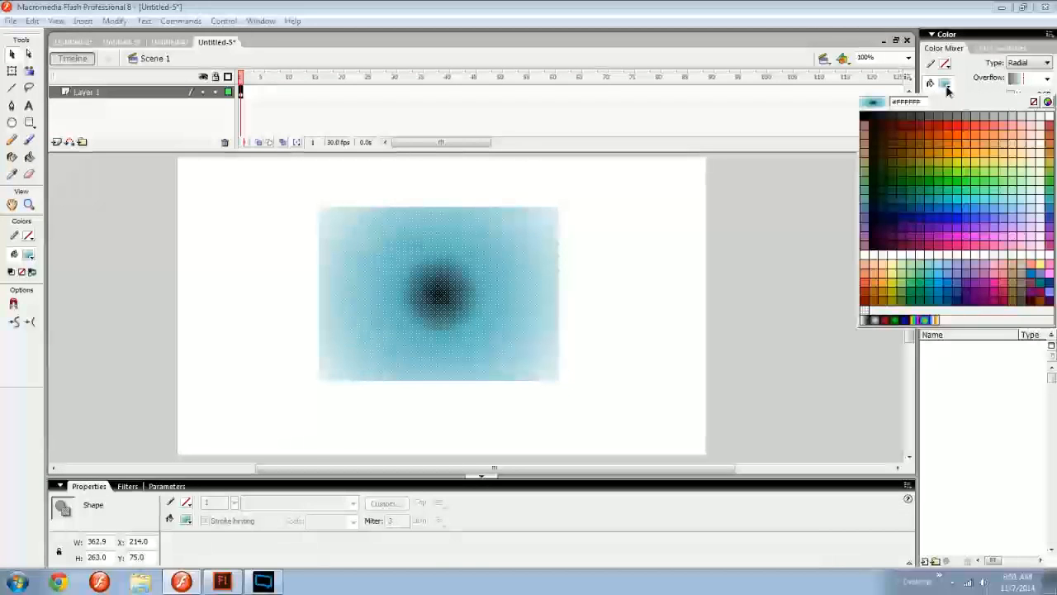
{"action": "left_click", "coordinate": [871, 320]}
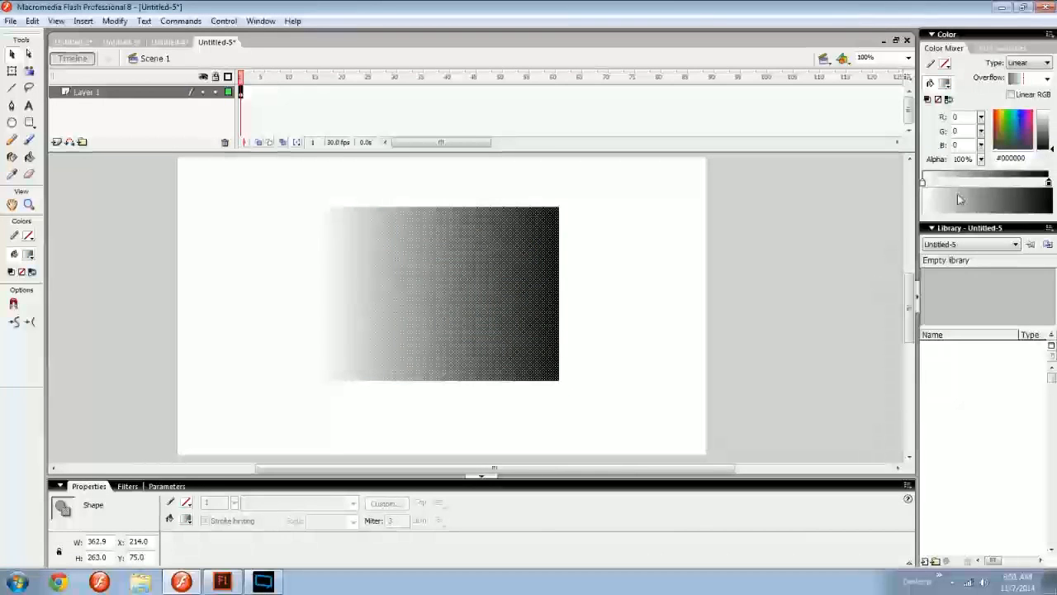
{"action": "left_click", "coordinate": [925, 187]}
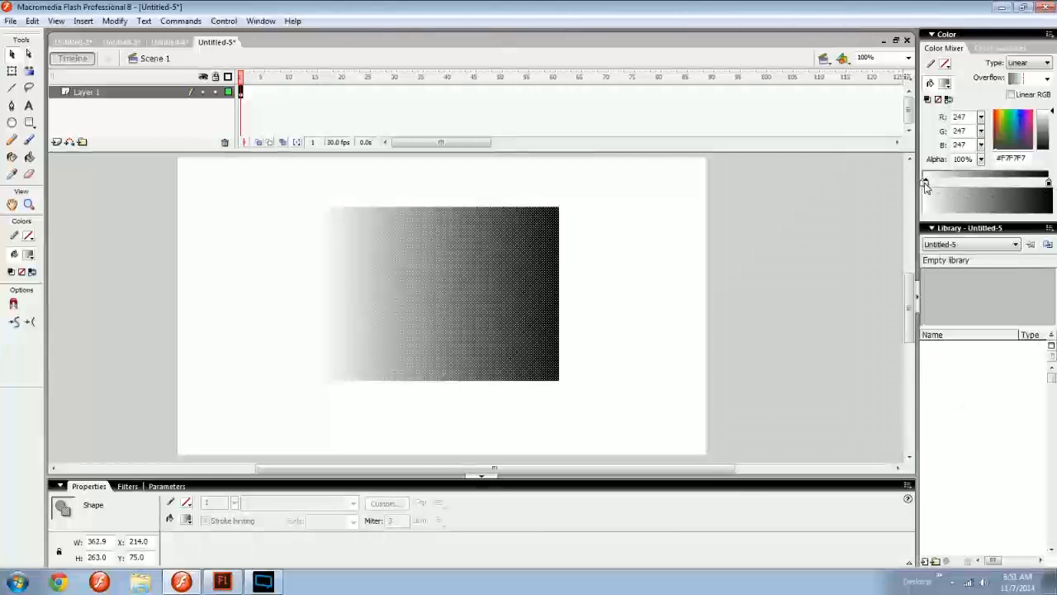
{"action": "key", "text": "ctrl+z"}
Change the gradient's white stop to black #000000 with 0% alpha
{"action": "left_click", "coordinate": [924, 185]}
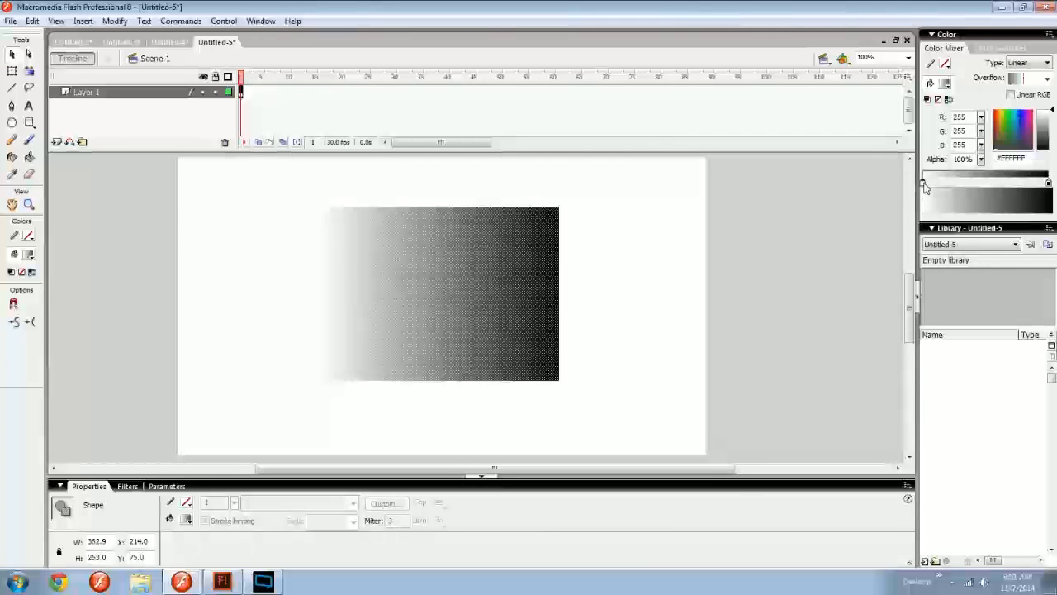
{"action": "left_click_drag", "start_coordinate": [1047, 126], "coordinate": [1046, 162]}
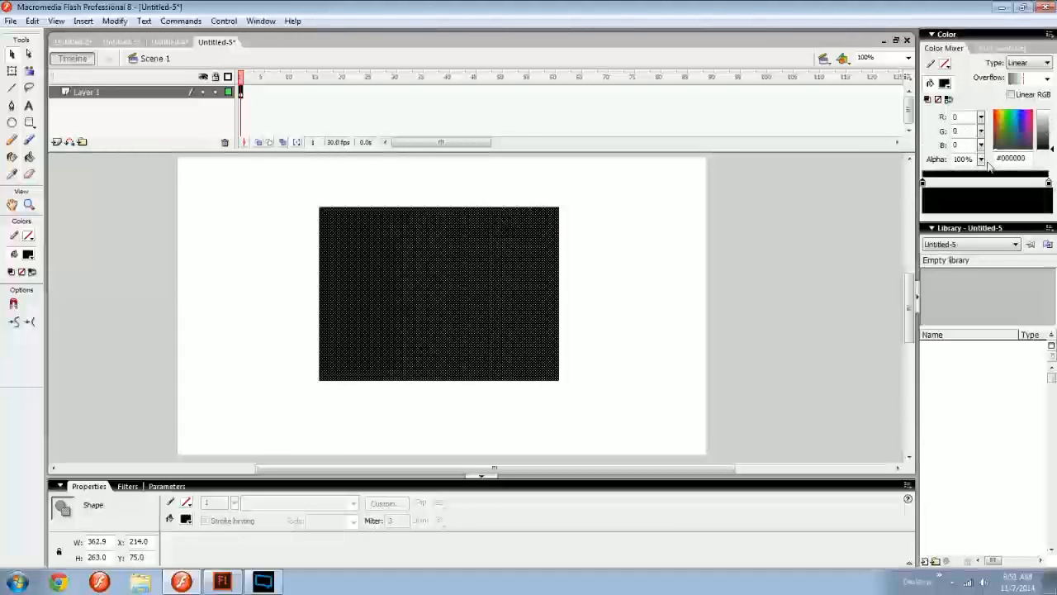
{"action": "left_click_drag", "start_coordinate": [982, 160], "coordinate": [983, 246]}
{"action": "left_click", "coordinate": [724, 229]}
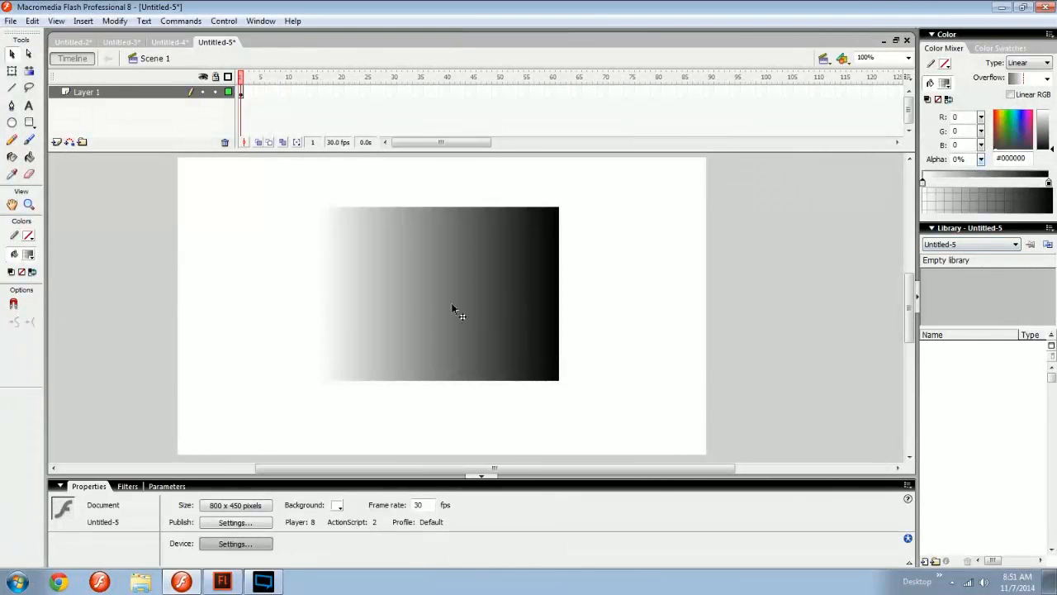
Convert the gradient rectangle into a movie clip symbol
{"action": "left_click", "coordinate": [421, 310]}
{"action": "key", "text": "F8"}
{"action": "key", "text": "Return"}
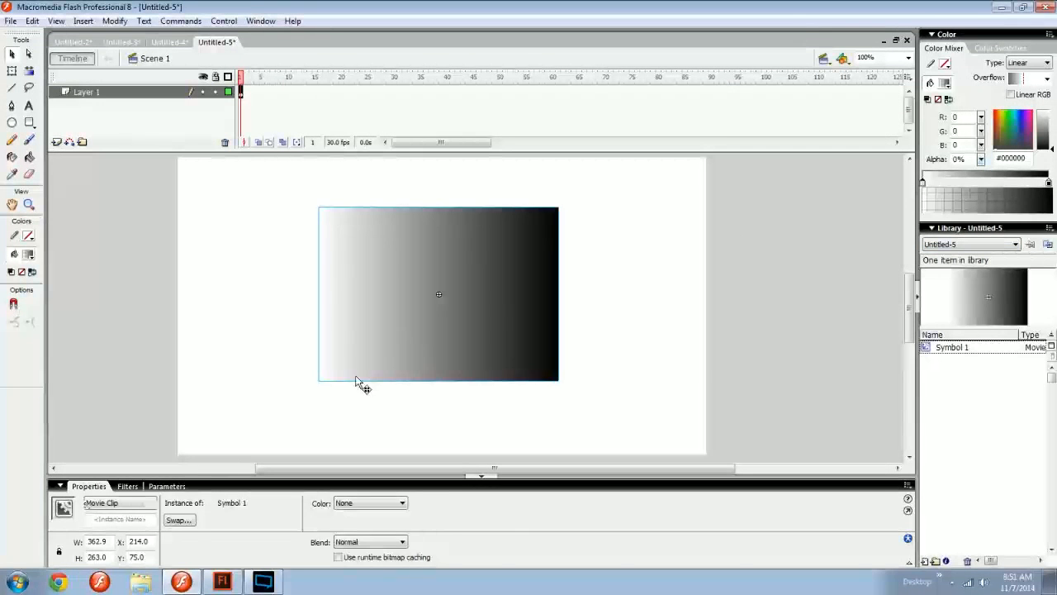
Draw a wide solid red #A30F0F rectangle across the middle of the gradient symbol, extending past its transparent edge
{"action": "key", "text": "r"}
{"action": "left_click", "coordinate": [28, 254]}
{"action": "left_click", "coordinate": [60, 283]}
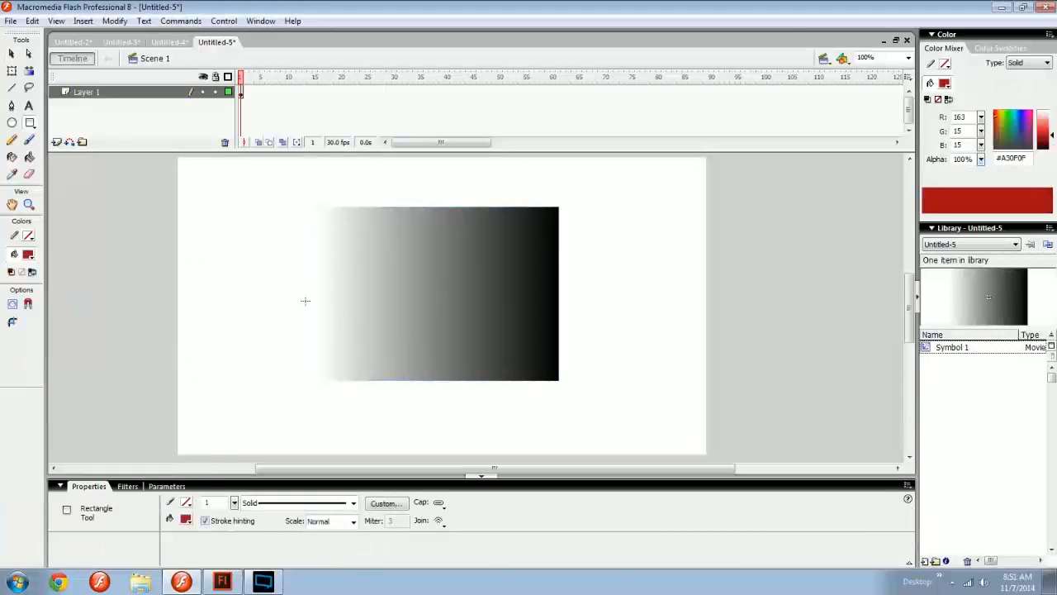
{"action": "left_click_drag", "start_coordinate": [292, 275], "coordinate": [553, 331]}
{"action": "key", "text": "v"}
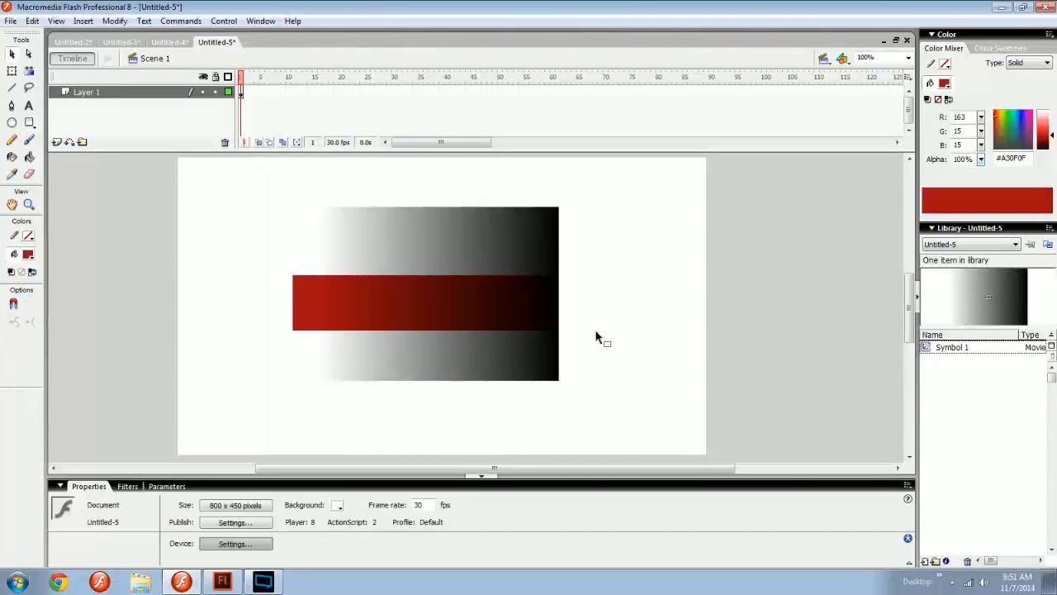
Undo the red rectangle and the conversion of the gradient shape to a symbol
{"action": "key", "text": "ctrl+z"}
{"action": "left_click", "coordinate": [530, 344]}
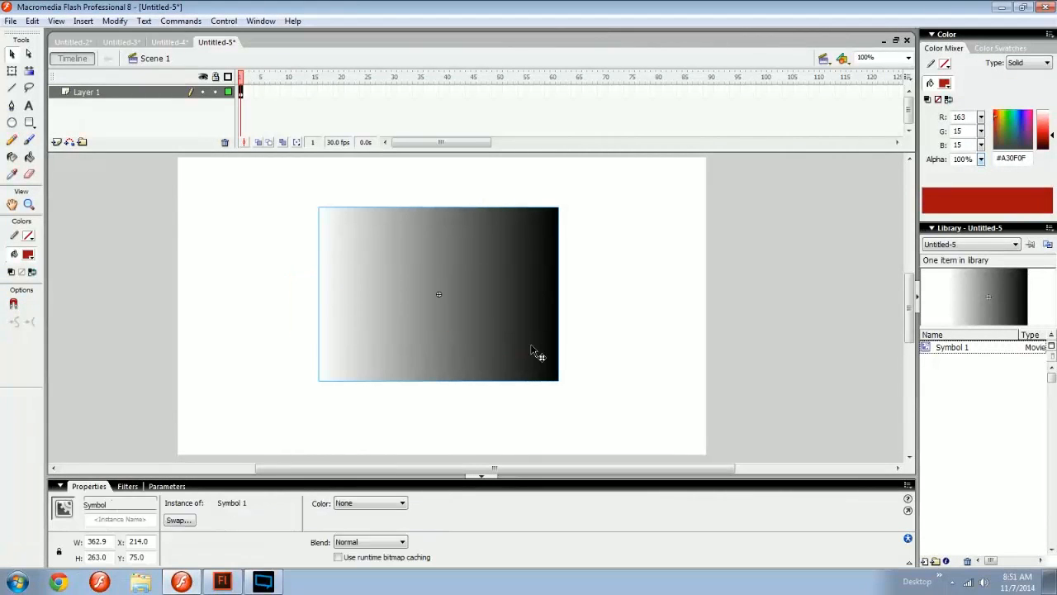
{"action": "key", "text": "ctrl+z"}
{"action": "left_click", "coordinate": [588, 325]}
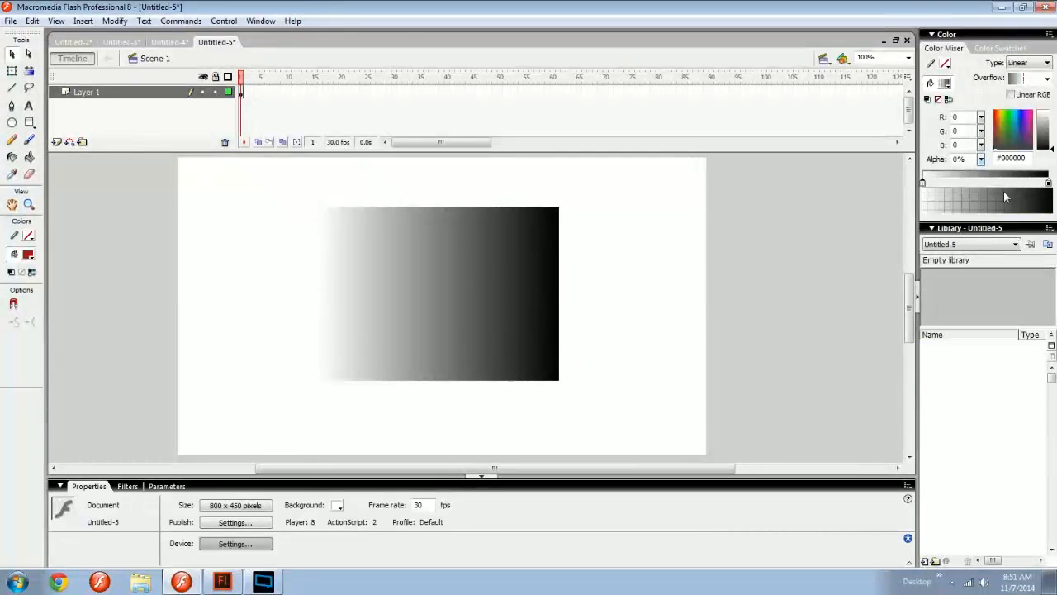
Try peach #FFAA80 and pale blue #AAB7D5 as the colour of the gradient's opaque black stop
{"action": "left_click", "coordinate": [1049, 184]}
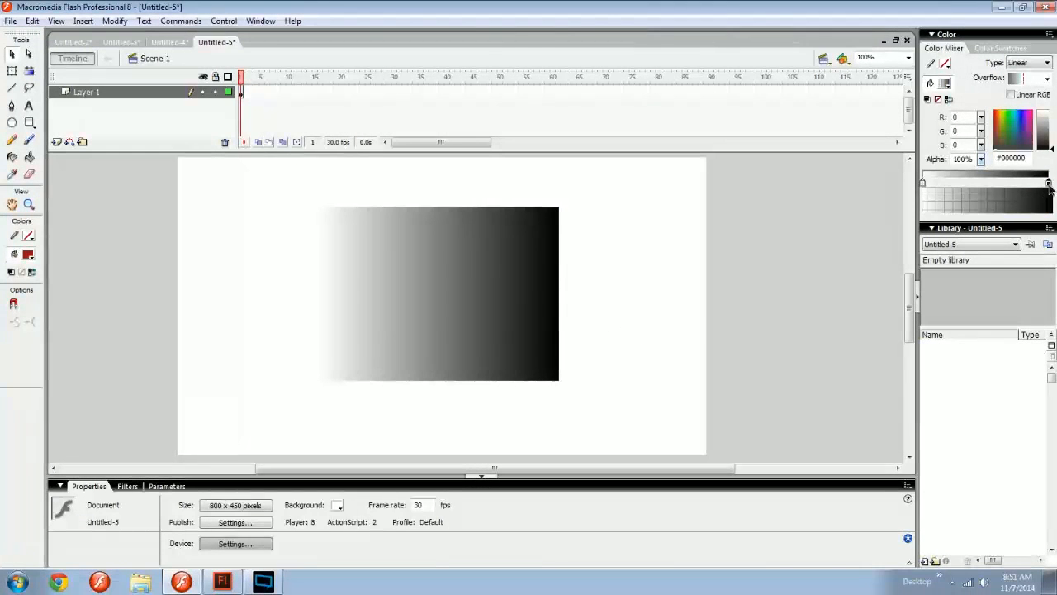
{"action": "left_click", "coordinate": [1050, 184]}
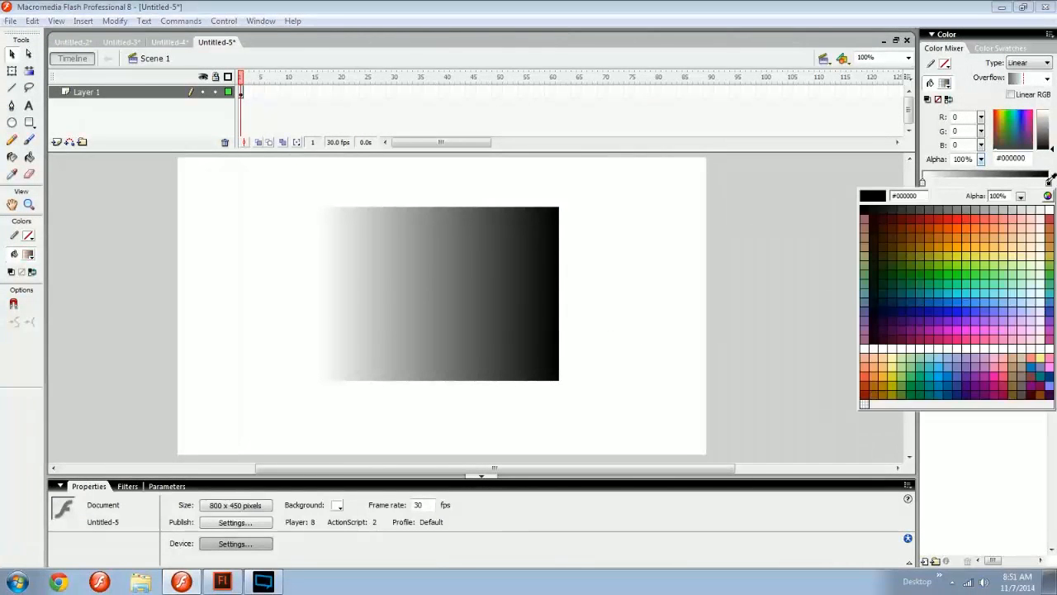
{"action": "left_click", "coordinate": [1009, 239]}
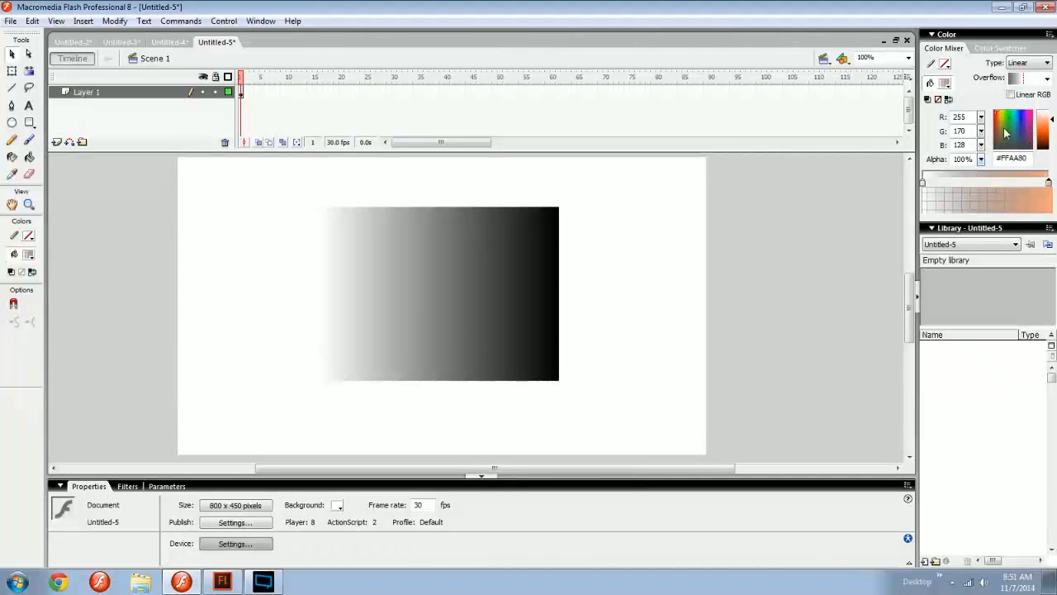
{"action": "left_click_drag", "start_coordinate": [1004, 130], "coordinate": [1017, 135]}
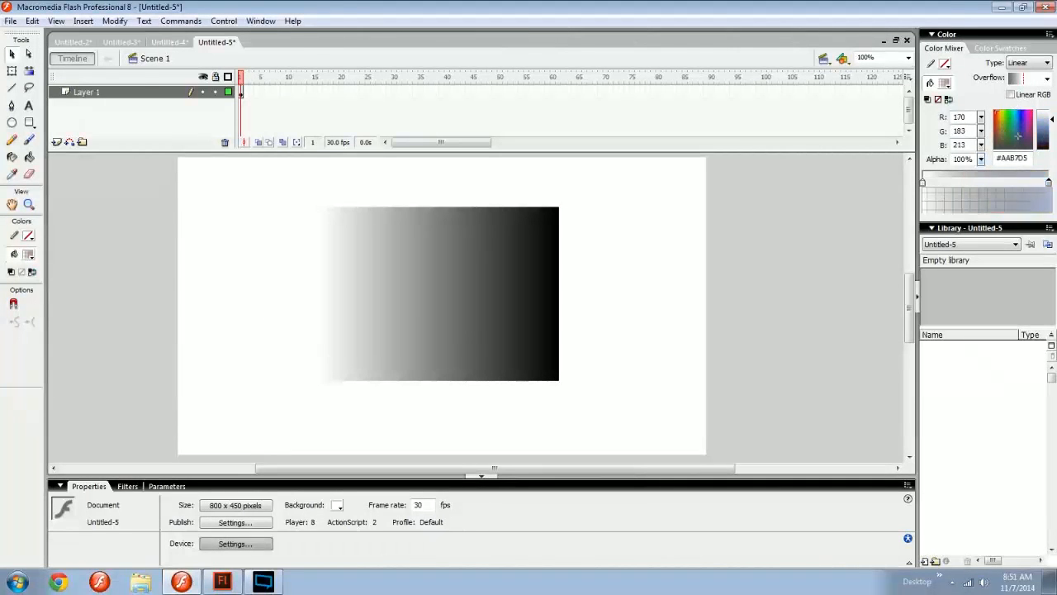
Choose the light green #A2F6A2 colour swatch as the solid fill colour
{"action": "left_click", "coordinate": [999, 48]}
{"action": "left_click", "coordinate": [1020, 102]}
{"action": "left_click", "coordinate": [954, 50]}
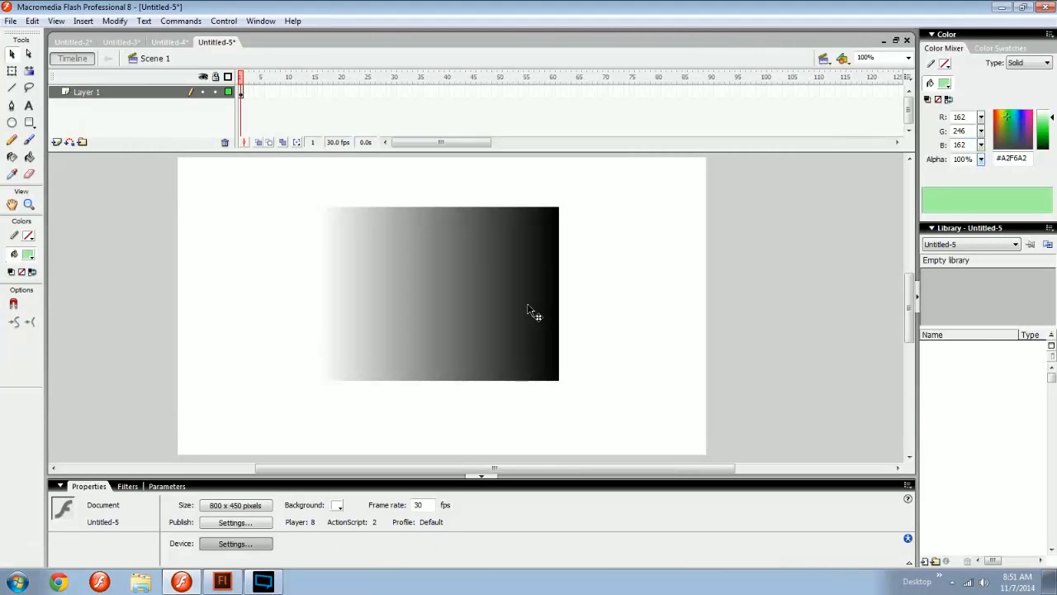
Delete the whole gradient rectangle from the stage
{"action": "left_click_drag", "start_coordinate": [529, 309], "coordinate": [395, 321]}
{"action": "left_click_drag", "start_coordinate": [185, 203], "coordinate": [258, 460]}
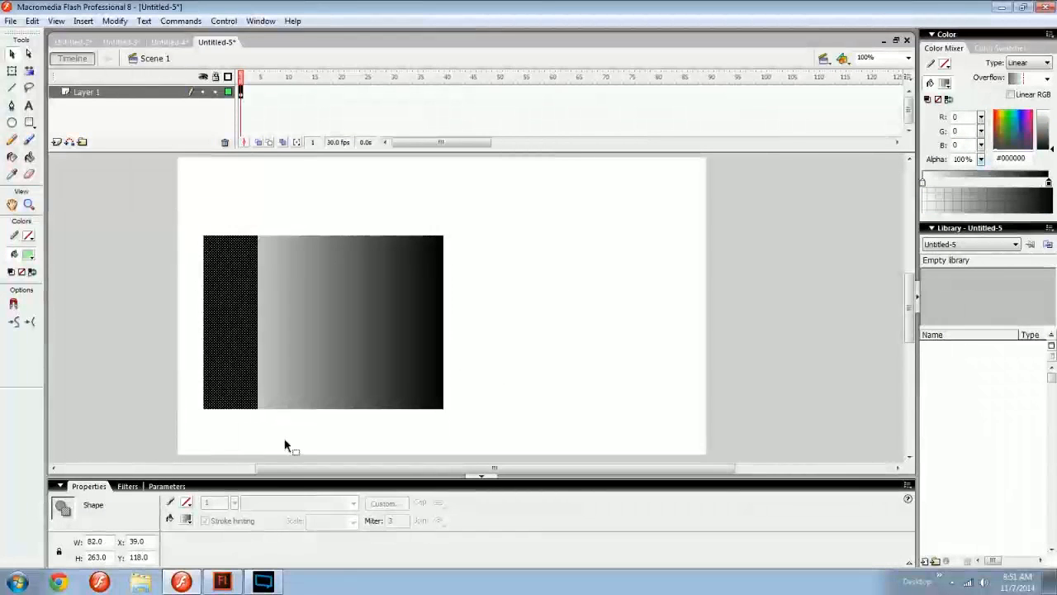
{"action": "left_click", "coordinate": [286, 438]}
{"action": "left_click_drag", "start_coordinate": [157, 204], "coordinate": [235, 433]}
{"action": "left_click", "coordinate": [271, 417]}
{"action": "left_click", "coordinate": [437, 385]}
{"action": "left_click_drag", "start_coordinate": [506, 417], "coordinate": [125, 217]}
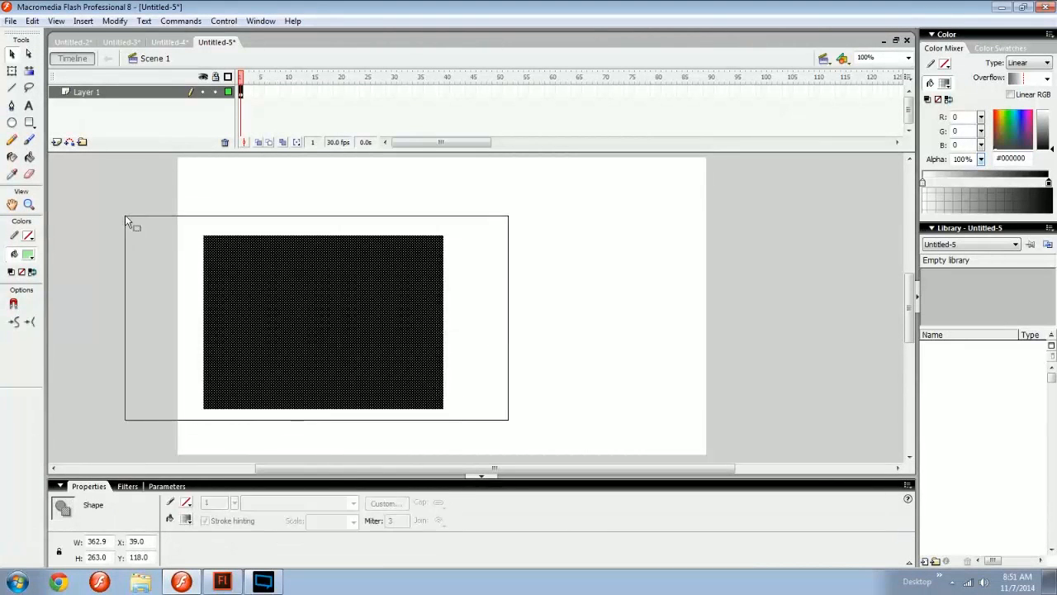
{"action": "key", "text": "Delete"}
Add the static text "COOL" to the stage and set its font size to 96
{"action": "key", "text": "t"}
{"action": "left_click", "coordinate": [385, 248]}
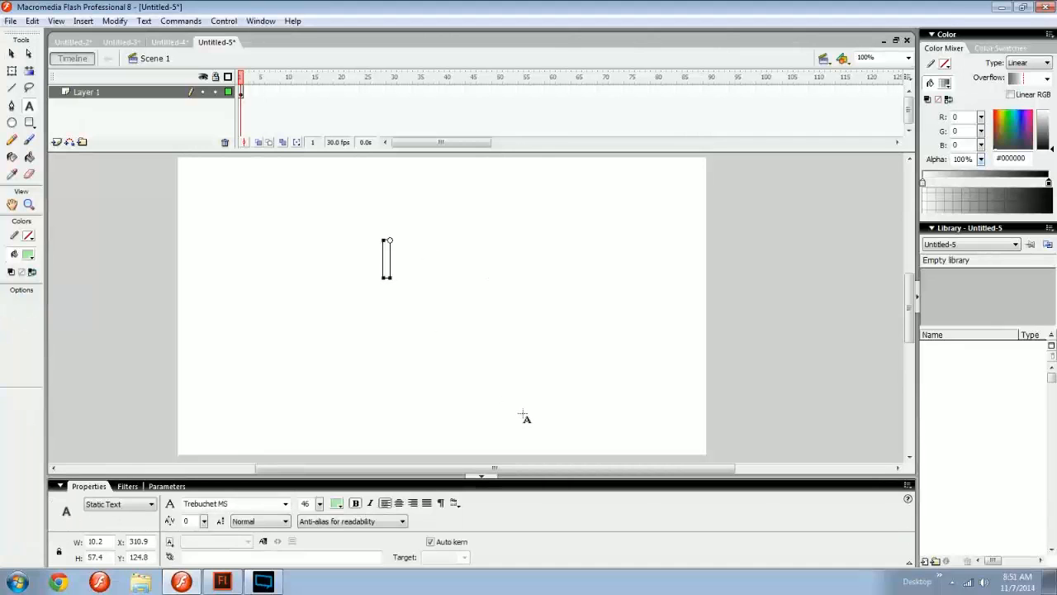
{"action": "type", "text": "COOL"}
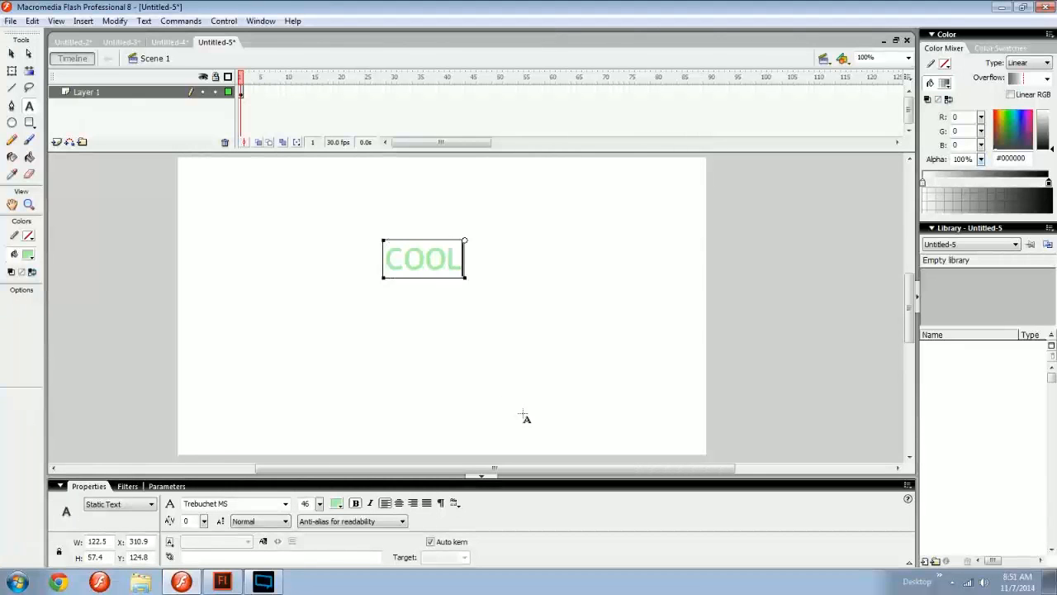
{"action": "key", "text": "ctrl+a"}
{"action": "left_click_drag", "start_coordinate": [319, 504], "coordinate": [322, 446]}
{"action": "left_click", "coordinate": [446, 347]}
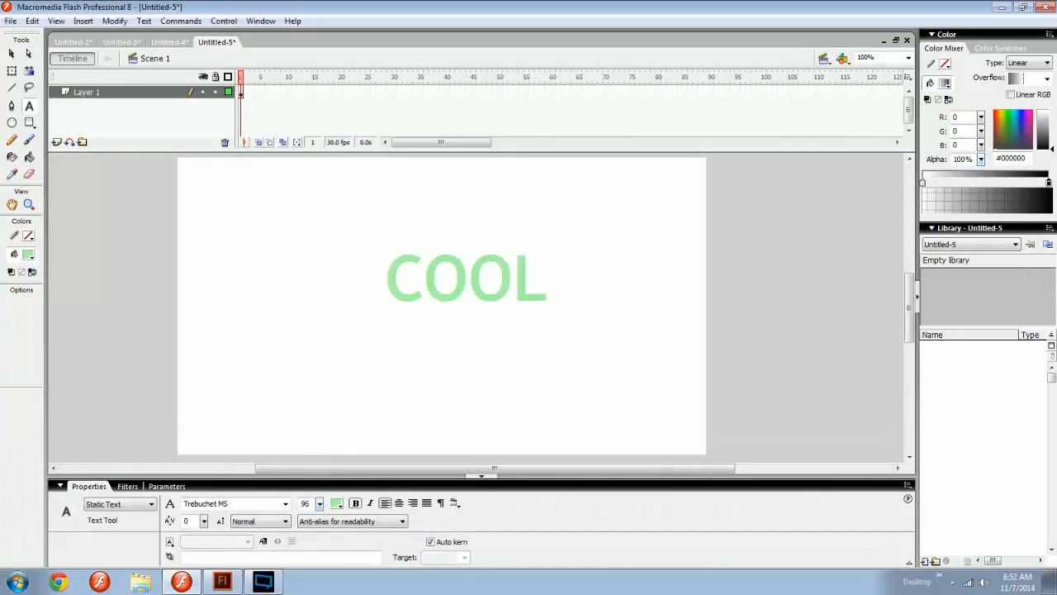
Move the COOL text toward the left of the stage and break it apart into editable letter shapes
{"action": "key", "text": "v"}
{"action": "left_click_drag", "start_coordinate": [461, 301], "coordinate": [405, 322]}
{"action": "key", "text": "ctrl+b"}
{"action": "key", "text": "ctrl+b"}
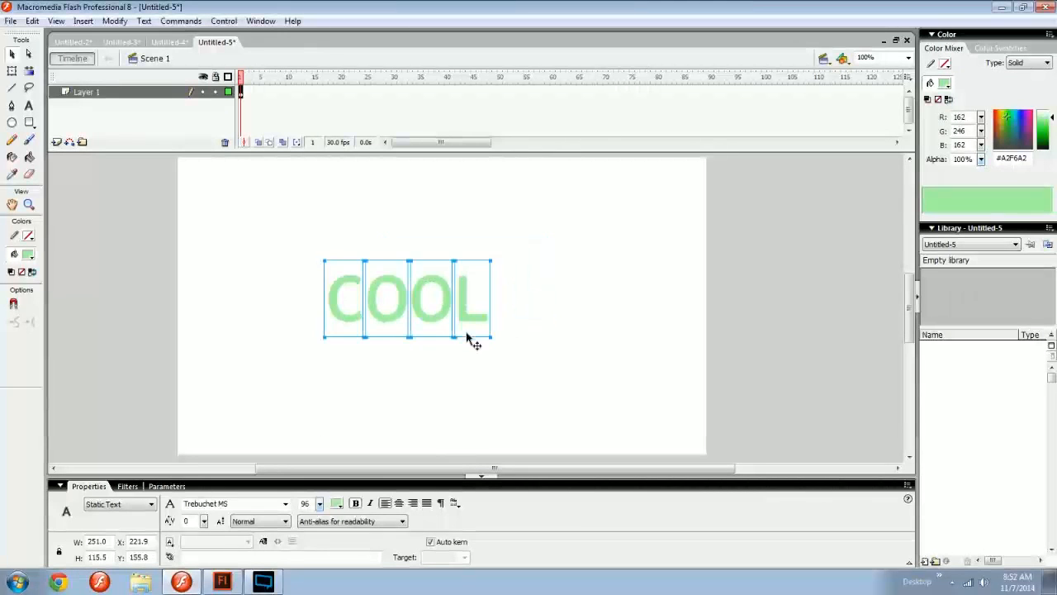
Enlarge the COOL letter shapes with Free Transform to about 578 by 171 pixels, centred on the stage
{"action": "left_click_drag", "start_coordinate": [425, 317], "coordinate": [596, 339]}
{"action": "key", "text": "q"}
{"action": "left_click_drag", "start_coordinate": [538, 308], "coordinate": [559, 316]}
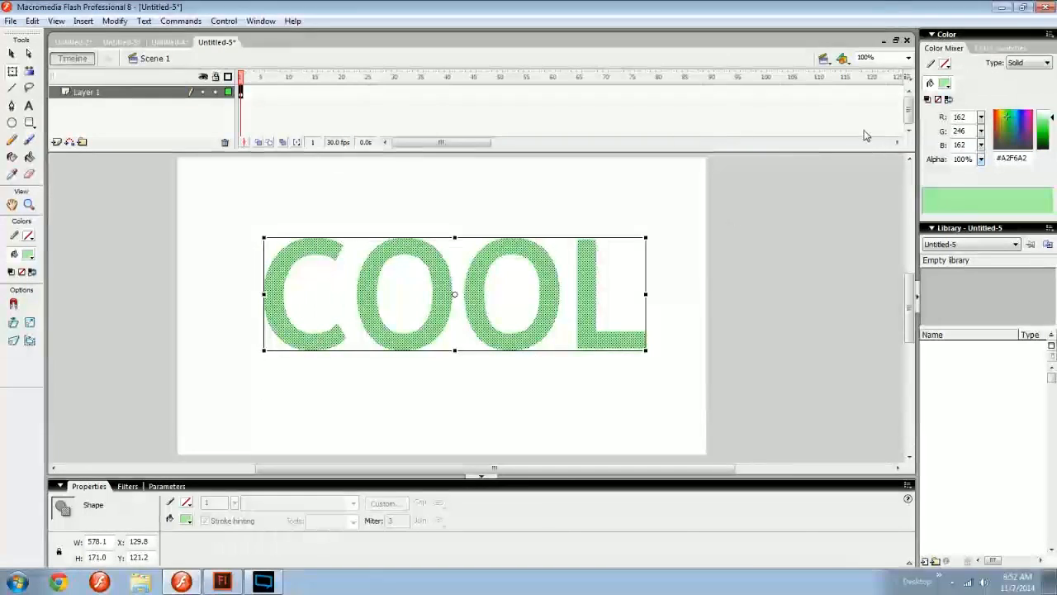
{"action": "left_click", "coordinate": [731, 242]}
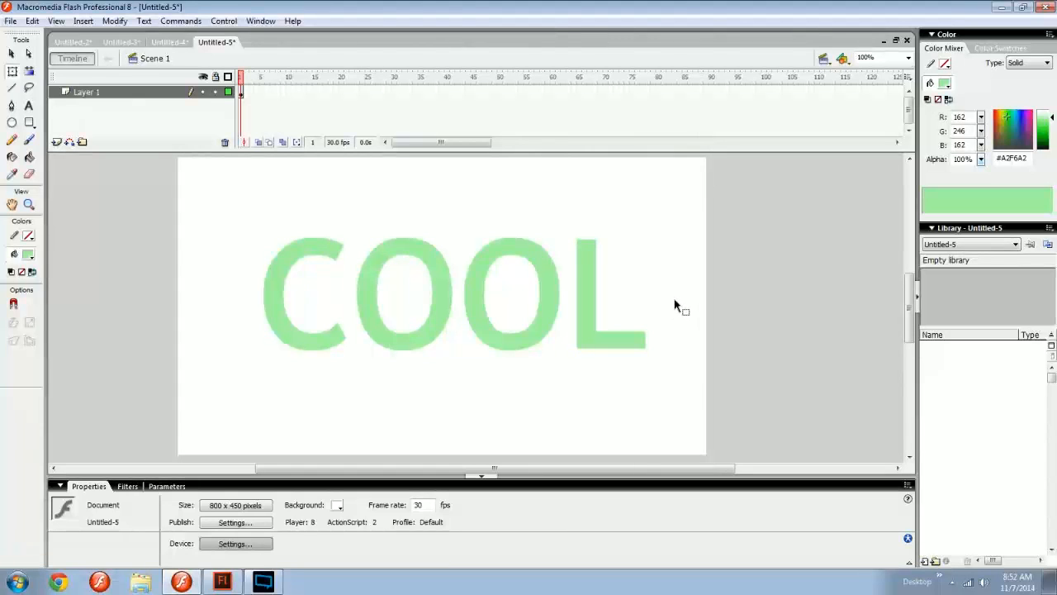
Set the Paint Bucket fill to a linear gradient with a pink first stop, an added #FBCB6A middle stop and a #FF8080 last stop
{"action": "key", "text": "k"}
{"action": "left_click", "coordinate": [1046, 63]}
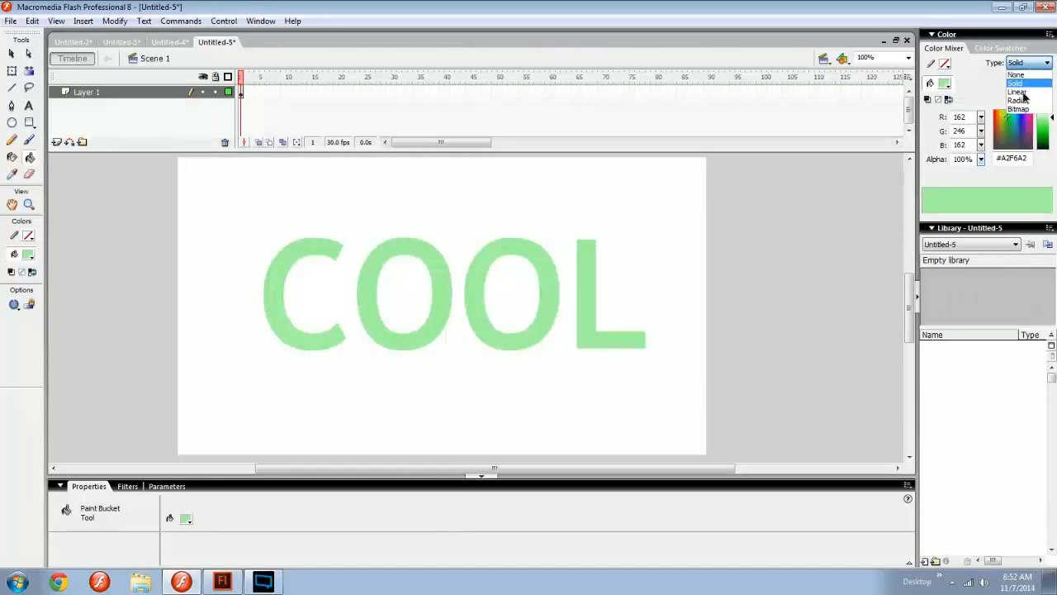
{"action": "left_click", "coordinate": [1024, 96]}
{"action": "left_click", "coordinate": [925, 182]}
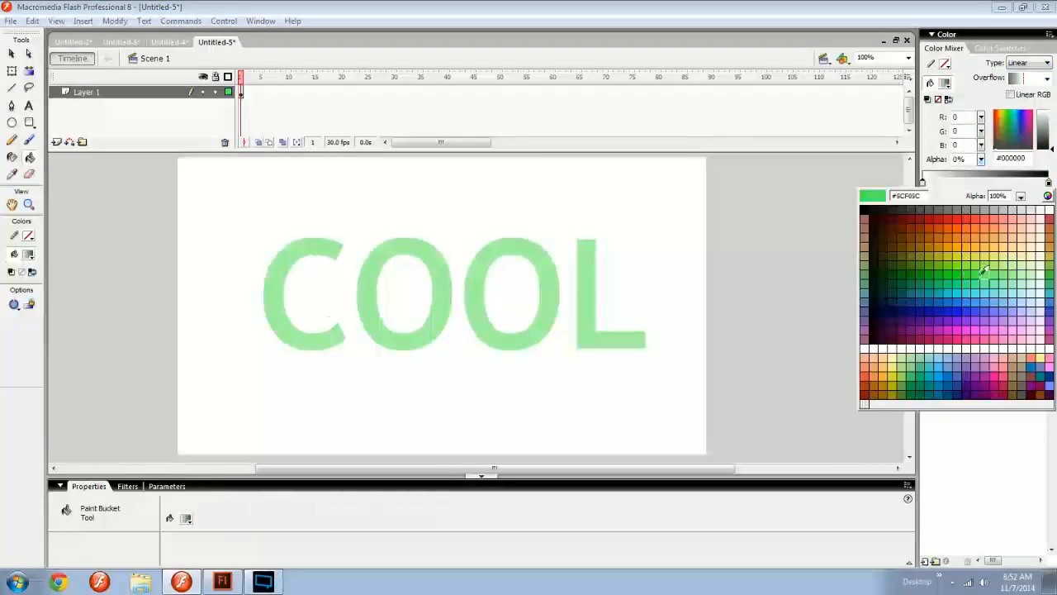
{"action": "left_click", "coordinate": [968, 343]}
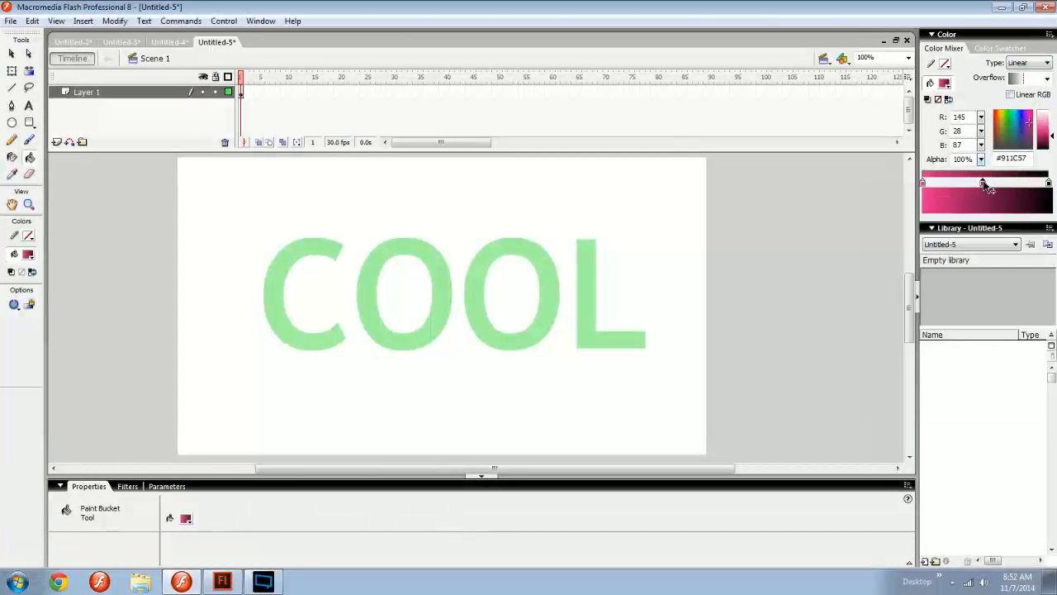
{"action": "left_click", "coordinate": [983, 183]}
{"action": "left_click", "coordinate": [1003, 240]}
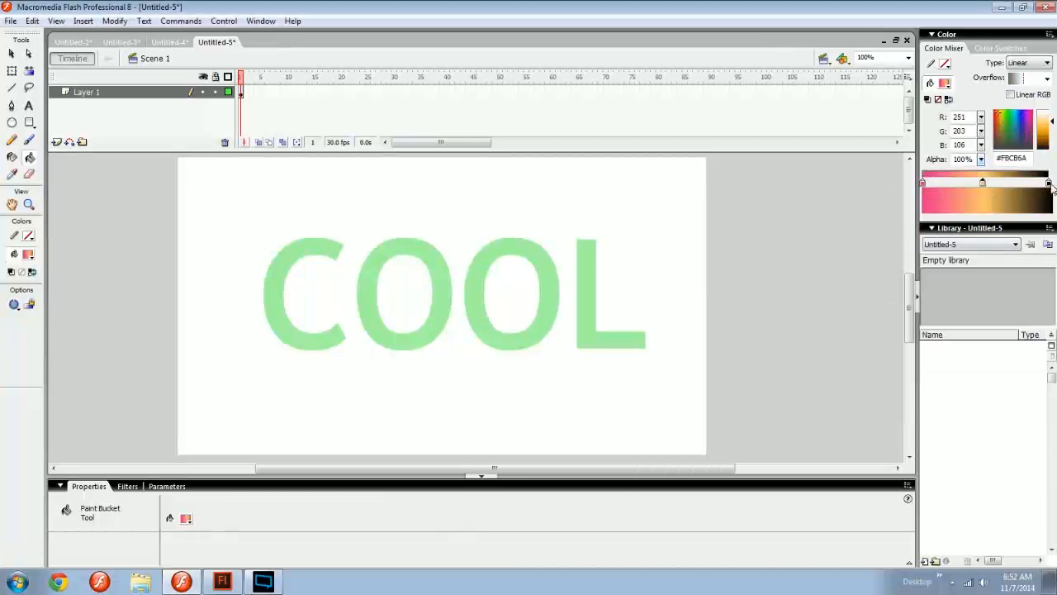
{"action": "left_click", "coordinate": [1049, 183]}
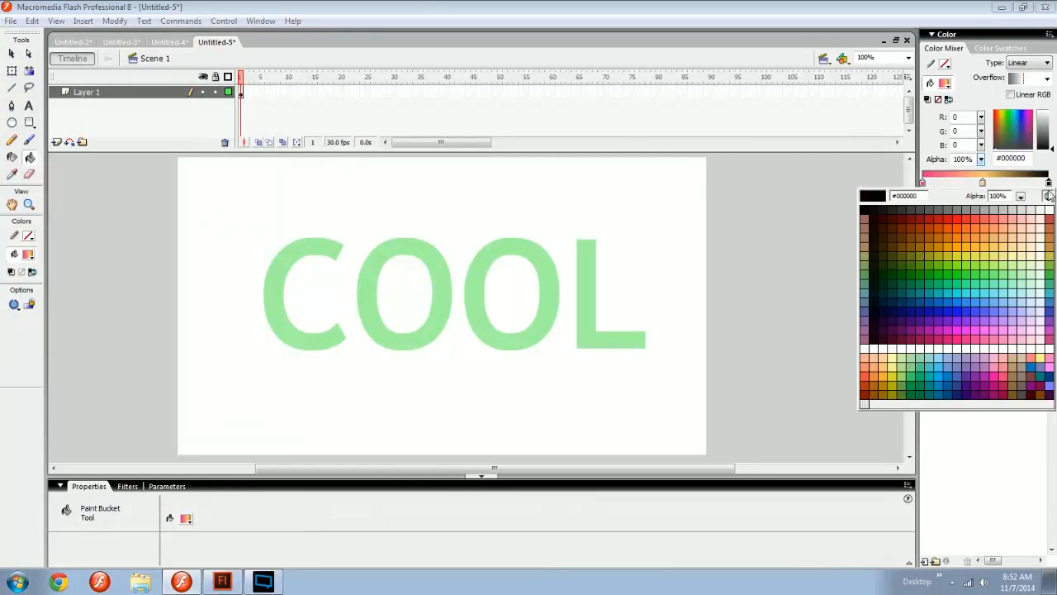
{"action": "left_click", "coordinate": [1032, 356]}
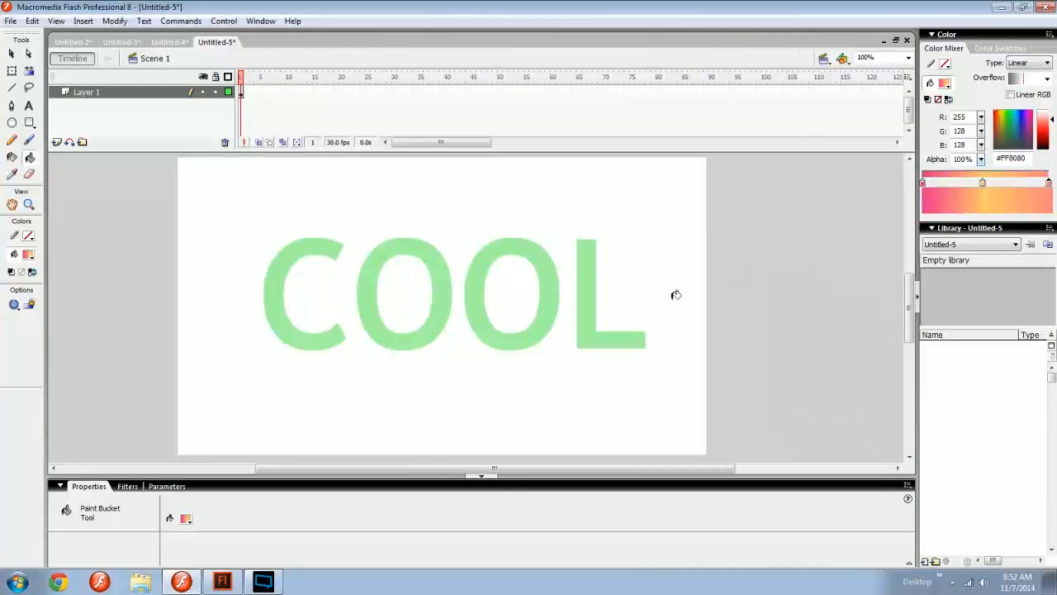
Fill the letter L with the linear gradient and rotate it with Gradient Transform so it runs vertically with pink at the bottom
{"action": "left_click", "coordinate": [589, 292]}
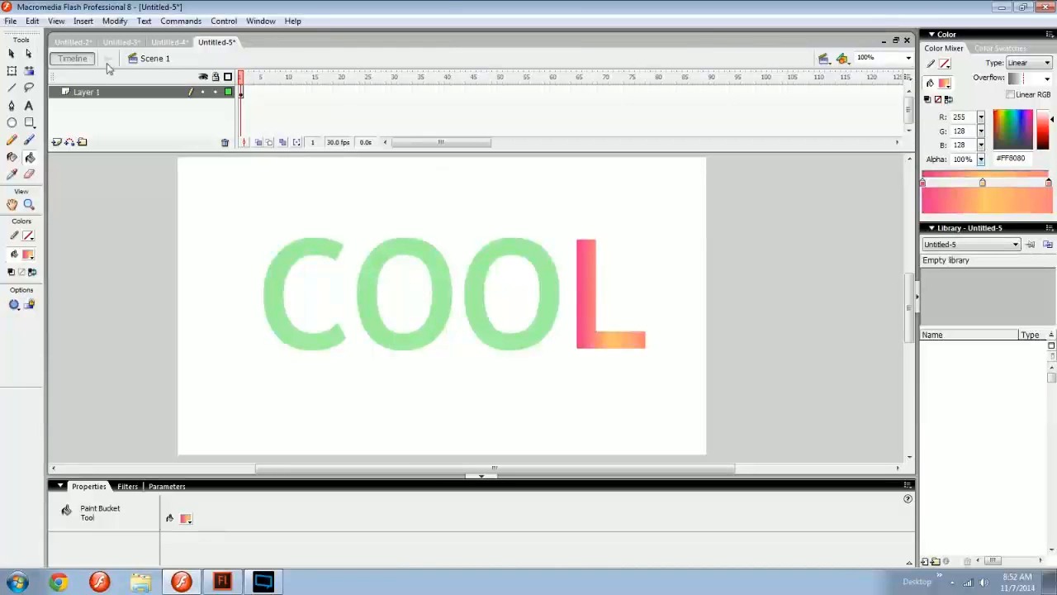
{"action": "left_click", "coordinate": [29, 71]}
{"action": "left_click", "coordinate": [591, 282]}
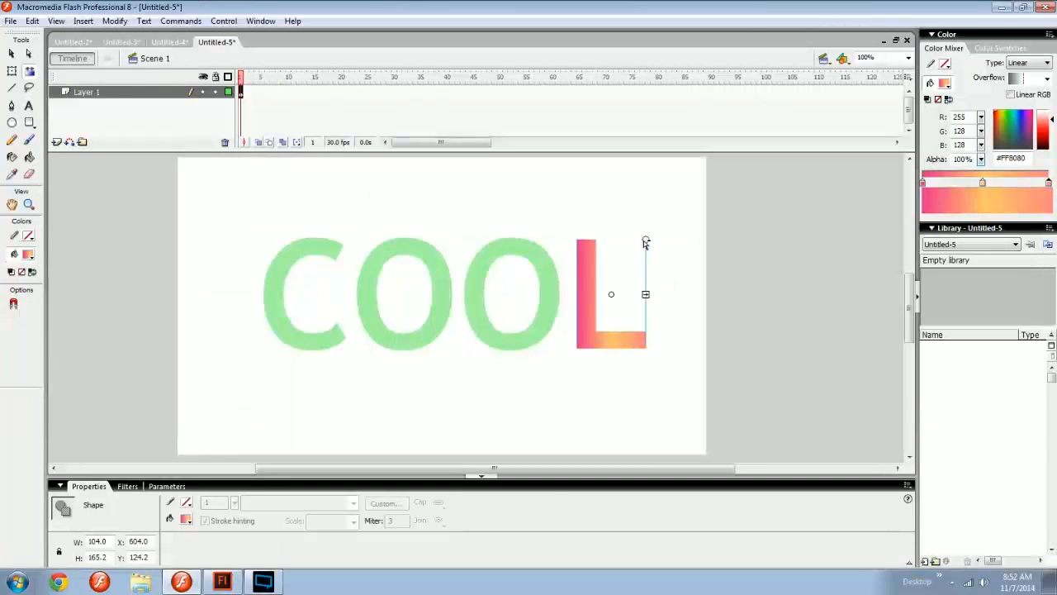
{"action": "left_click_drag", "start_coordinate": [645, 242], "coordinate": [540, 251]}
{"action": "left_click", "coordinate": [566, 229]}
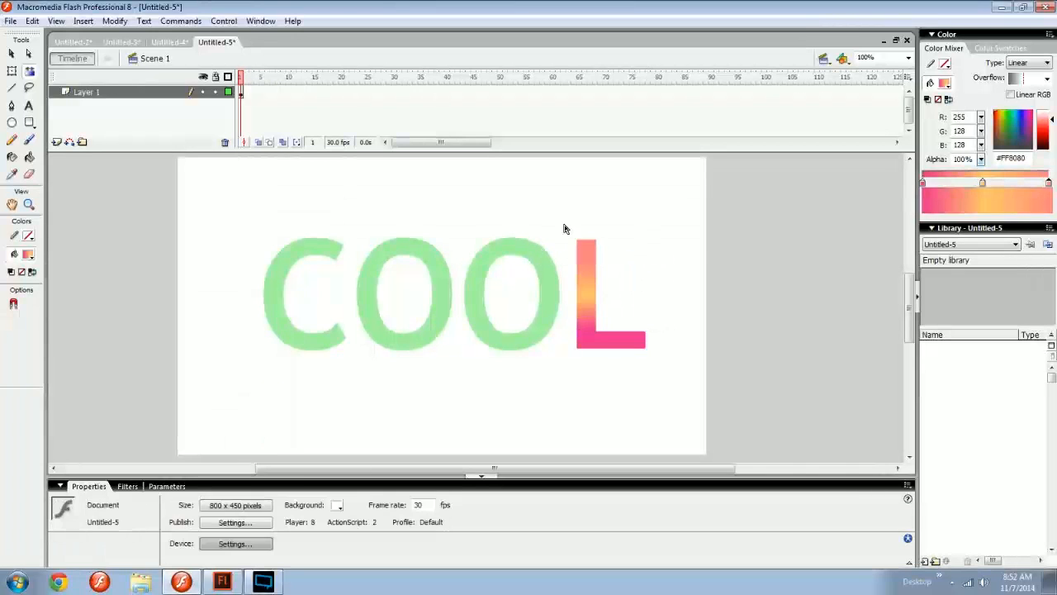
Refill the letter L with the Paint Bucket so the gradient runs downward with pink at the top
{"action": "left_click", "coordinate": [31, 159]}
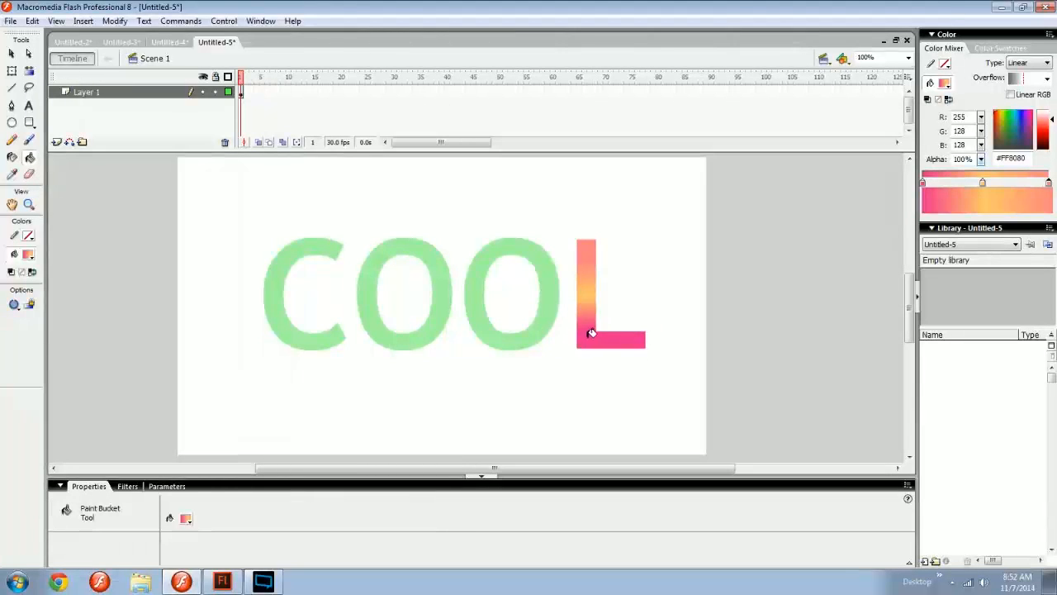
{"action": "mouse_move", "coordinate": [592, 334]}
{"action": "left_mouse_down"}
{"action": "mouse_move", "coordinate": [590, 255]}
{"action": "mouse_move", "coordinate": [585, 341]}
{"action": "mouse_move", "coordinate": [583, 251]}
{"action": "mouse_move", "coordinate": [593, 385]}
{"action": "left_mouse_up"}
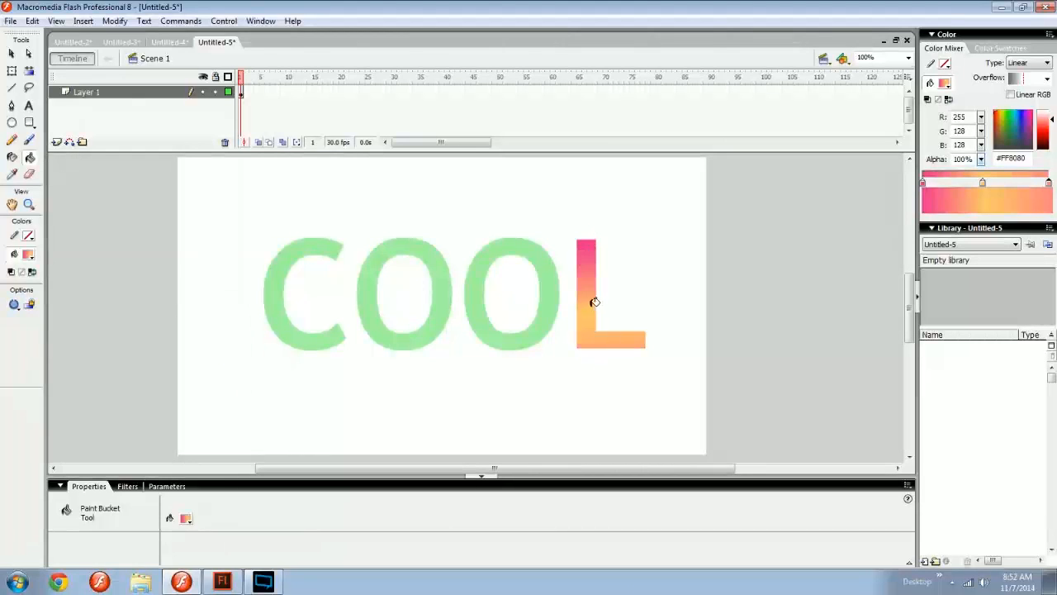
{"action": "left_click_drag", "start_coordinate": [591, 278], "coordinate": [590, 339]}
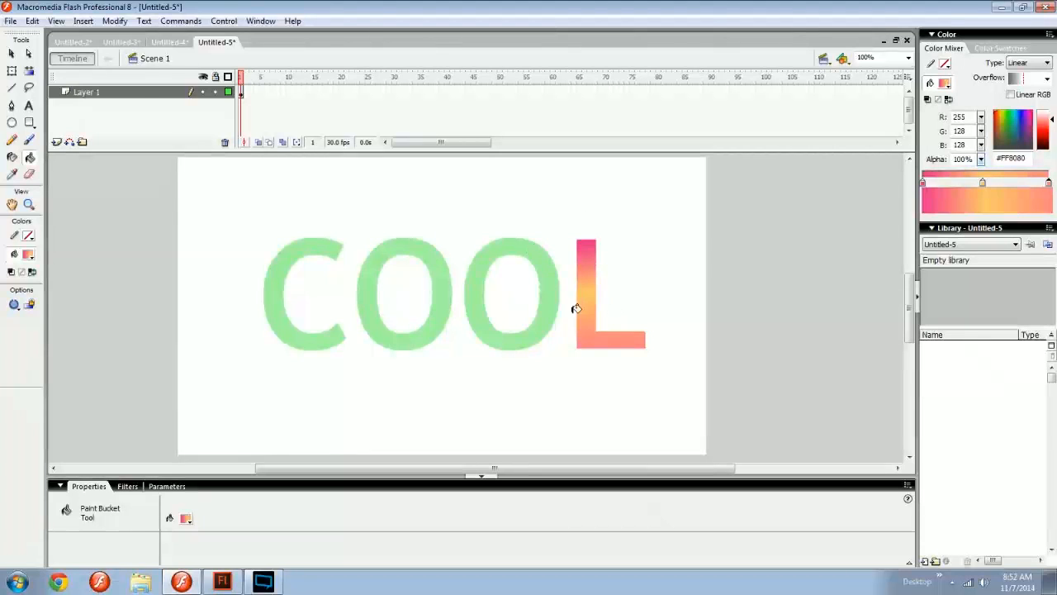
Fill both letters O and the letter C with the pink-orange linear gradient
{"action": "left_click", "coordinate": [549, 299]}
{"action": "left_click", "coordinate": [437, 283]}
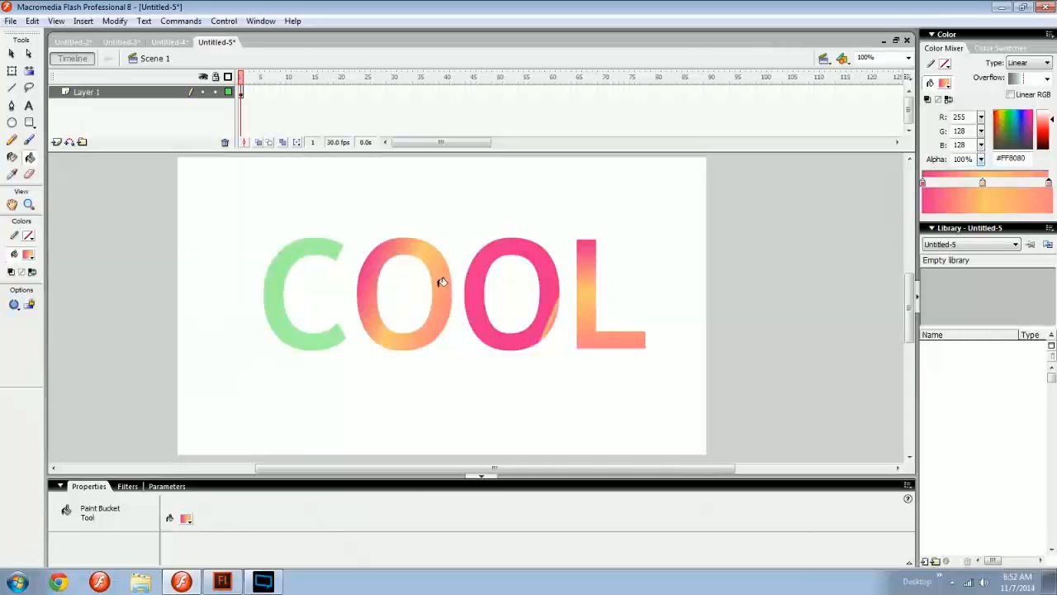
{"action": "left_click", "coordinate": [304, 248]}
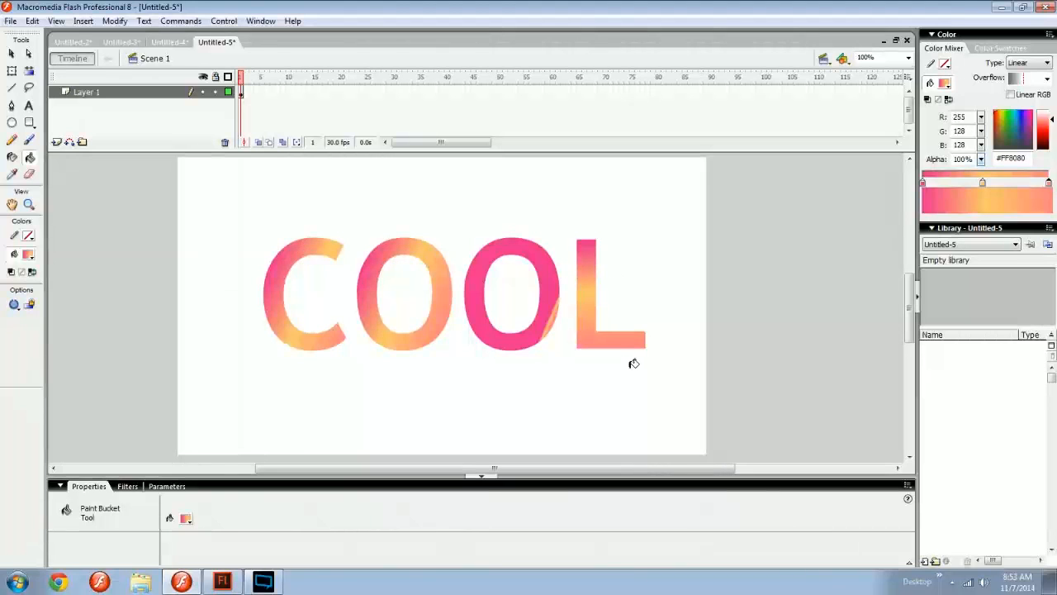
Turn on Lock Fill and apply the locked gradient to the letters O, O and L
{"action": "left_click", "coordinate": [29, 305]}
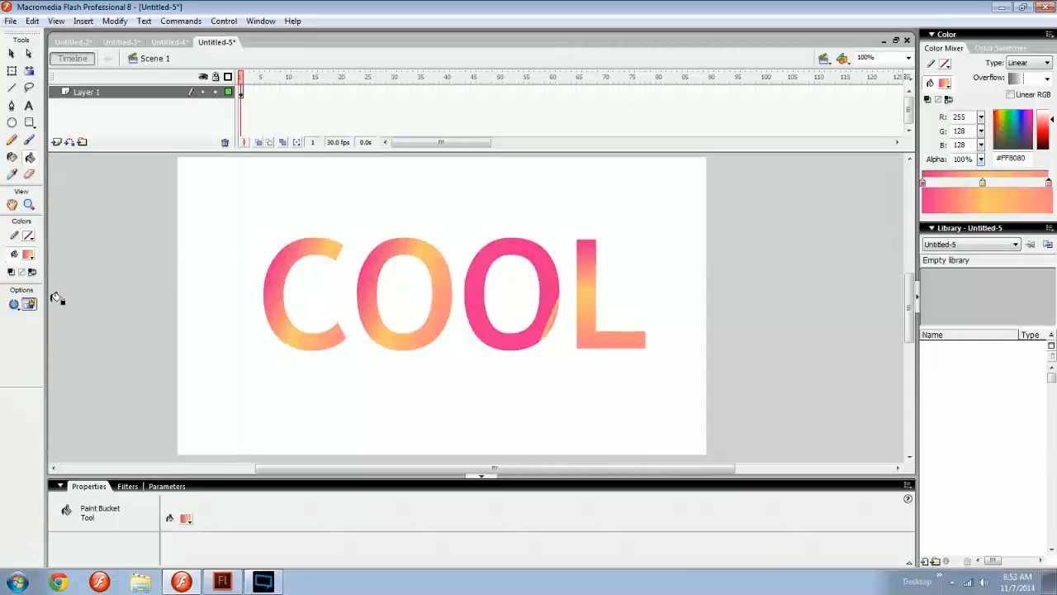
{"action": "left_click_drag", "start_coordinate": [189, 213], "coordinate": [671, 412]}
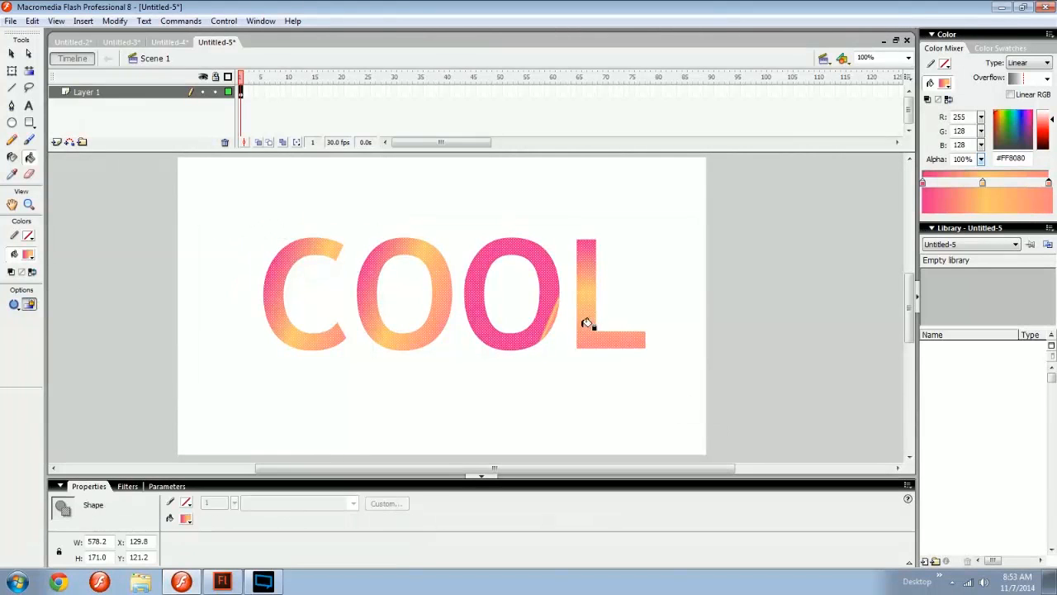
{"action": "left_click", "coordinate": [628, 300], "text": "ctrl"}
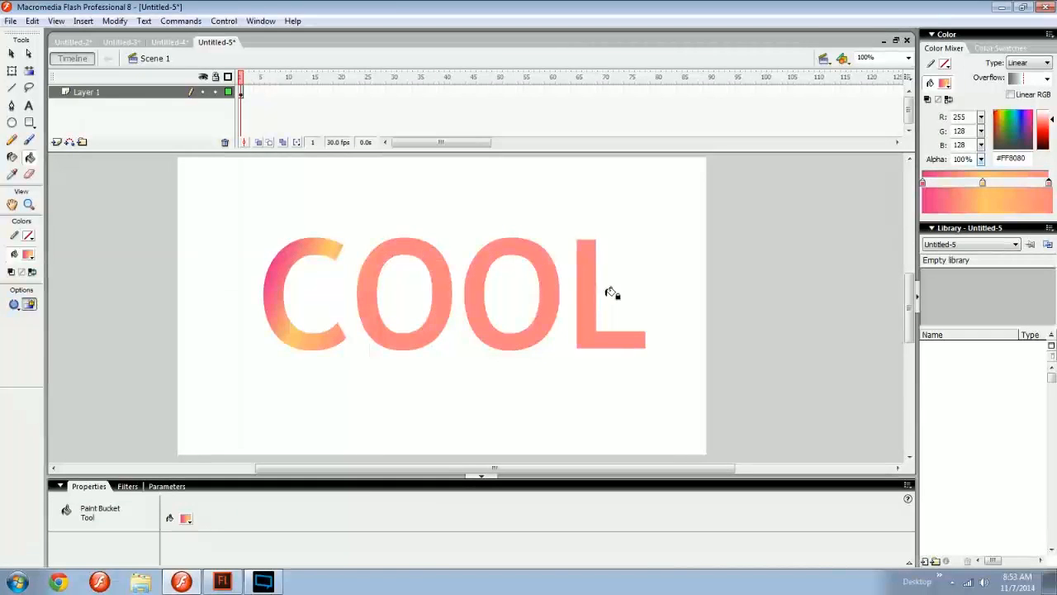
Try filling the first O again, including its hollow centre, and undo the fills
{"action": "left_click", "coordinate": [404, 294]}
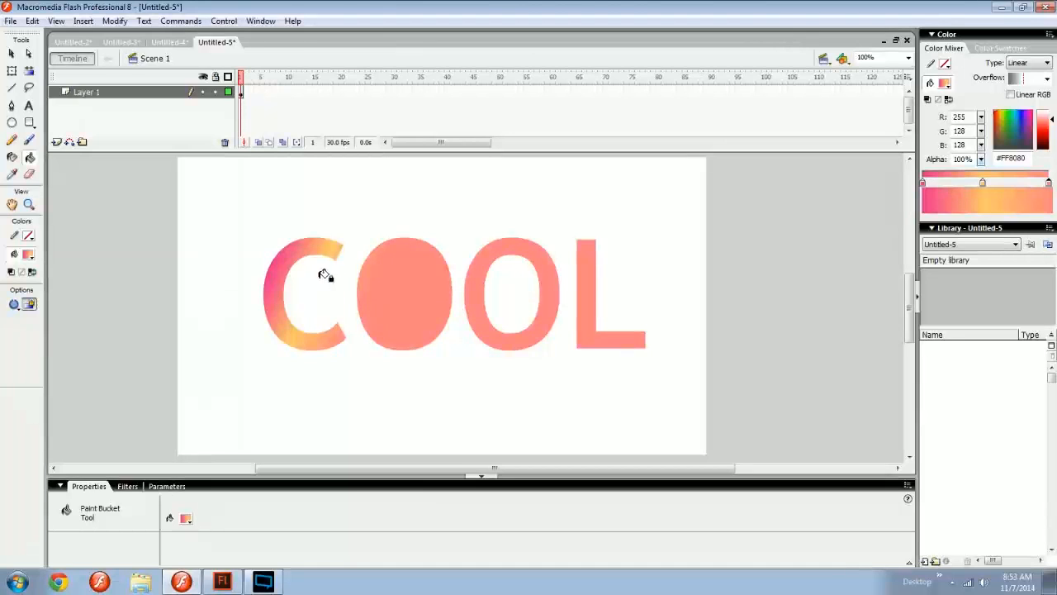
{"action": "key", "text": "ctrl+z"}
{"action": "left_click", "coordinate": [392, 263]}
{"action": "key", "text": "ctrl+z"}
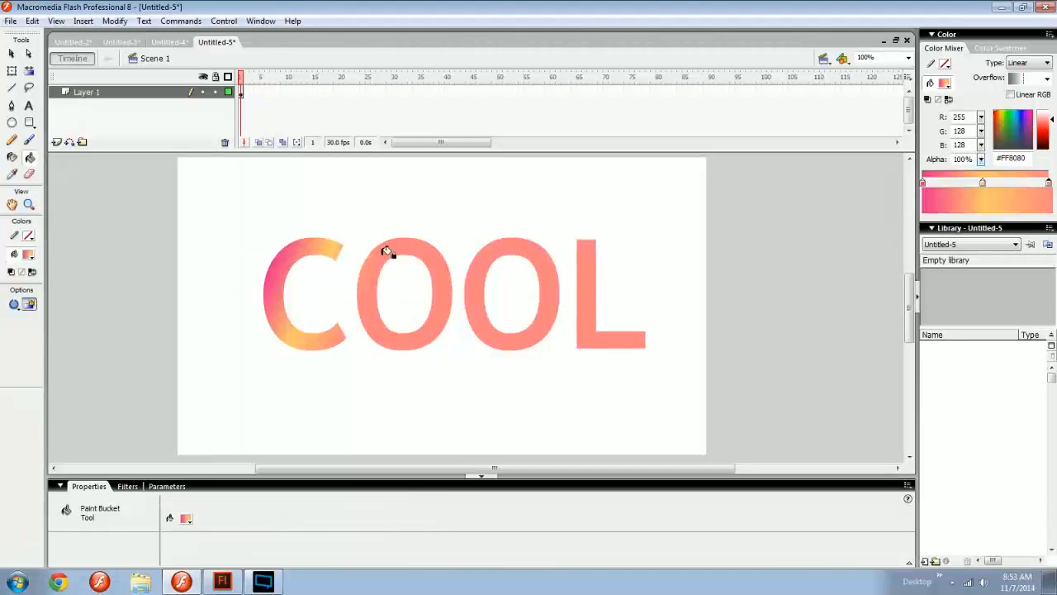
Turn off Lock Fill and refill the first letter O with the gradient
{"action": "left_click", "coordinate": [311, 249], "text": "ctrl"}
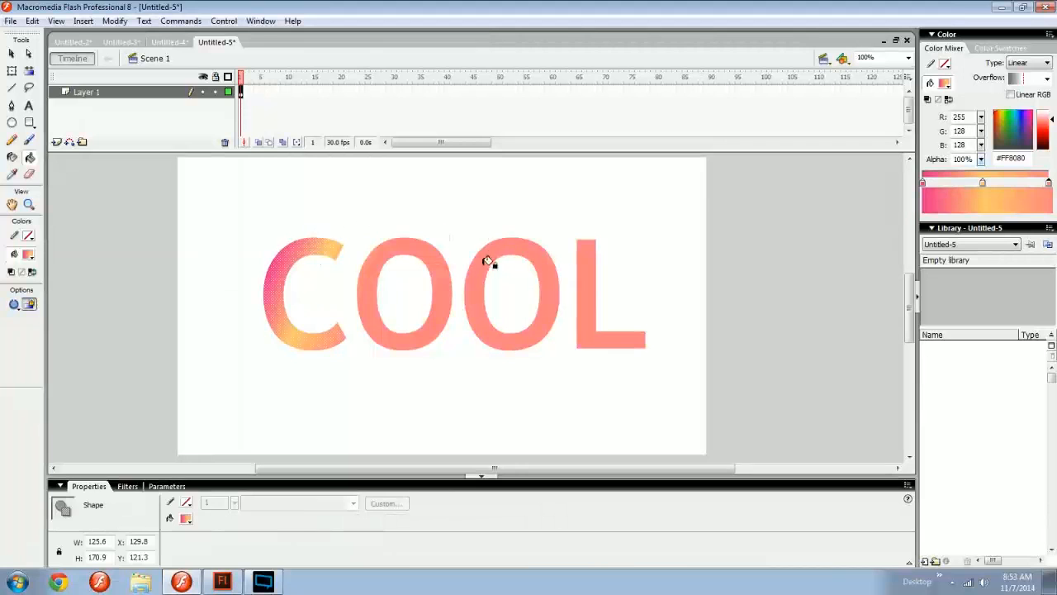
{"action": "mouse_move", "coordinate": [629, 196]}
{"action": "left_mouse_down"}
{"action": "mouse_move", "coordinate": [578, 262]}
{"action": "mouse_move", "coordinate": [366, 432]}
{"action": "left_mouse_up"}
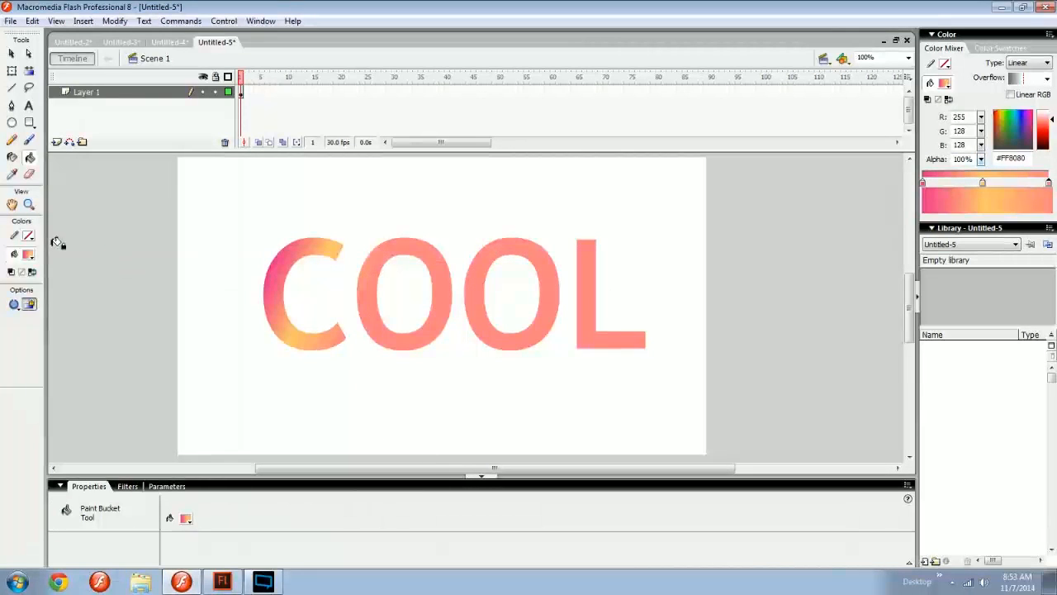
{"action": "left_click", "coordinate": [29, 304]}
{"action": "left_click", "coordinate": [396, 252]}
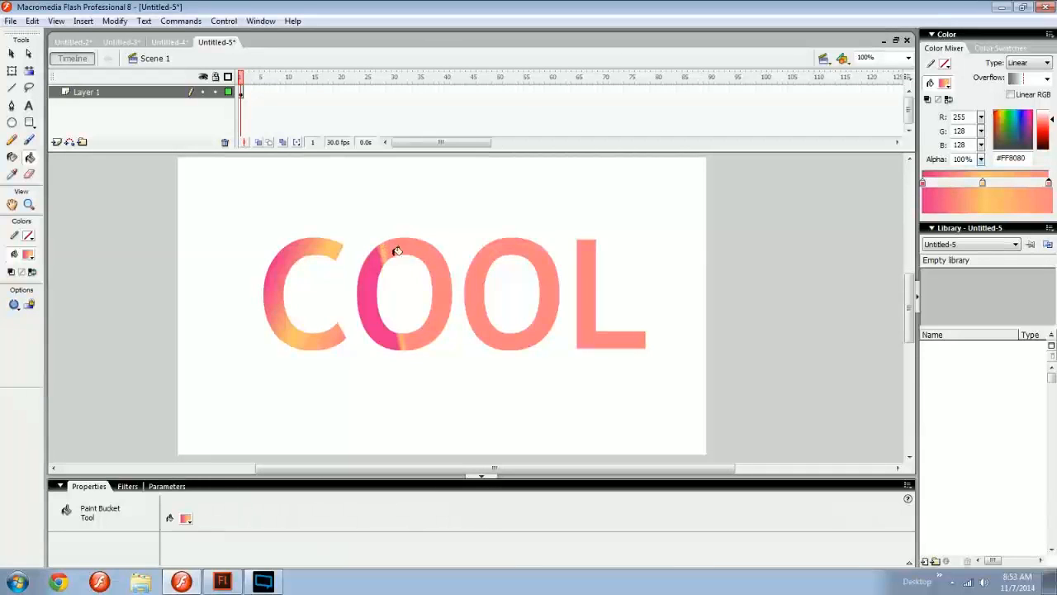
Refill all four letters with the gradient running vertically, from pink at the base to salmon at the top
{"action": "left_click", "coordinate": [480, 257]}
{"action": "left_click", "coordinate": [579, 247]}
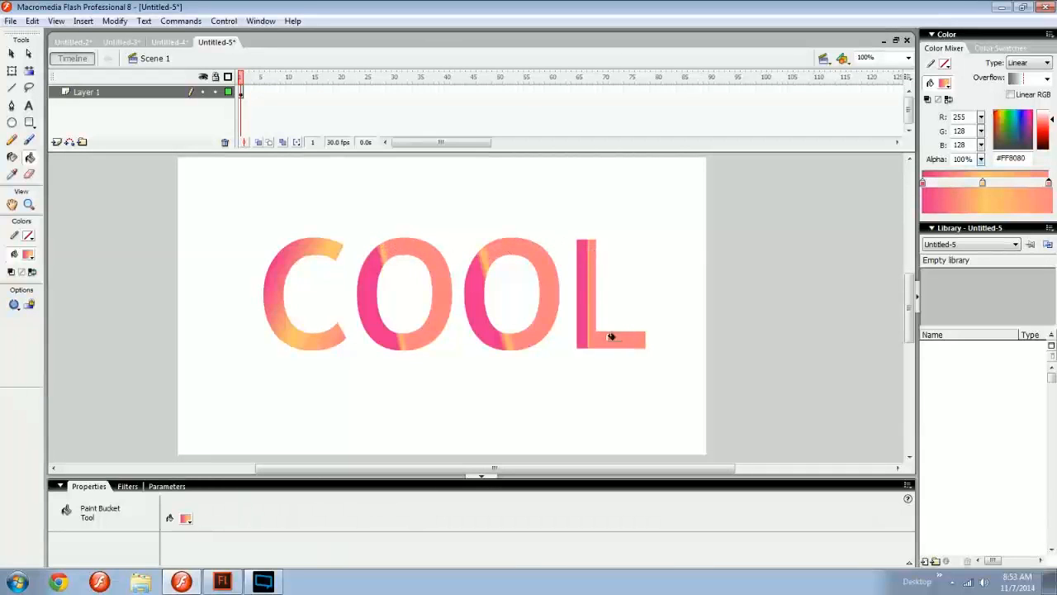
{"action": "left_click_drag", "start_coordinate": [599, 329], "coordinate": [581, 246]}
{"action": "left_click_drag", "start_coordinate": [547, 315], "coordinate": [551, 234]}
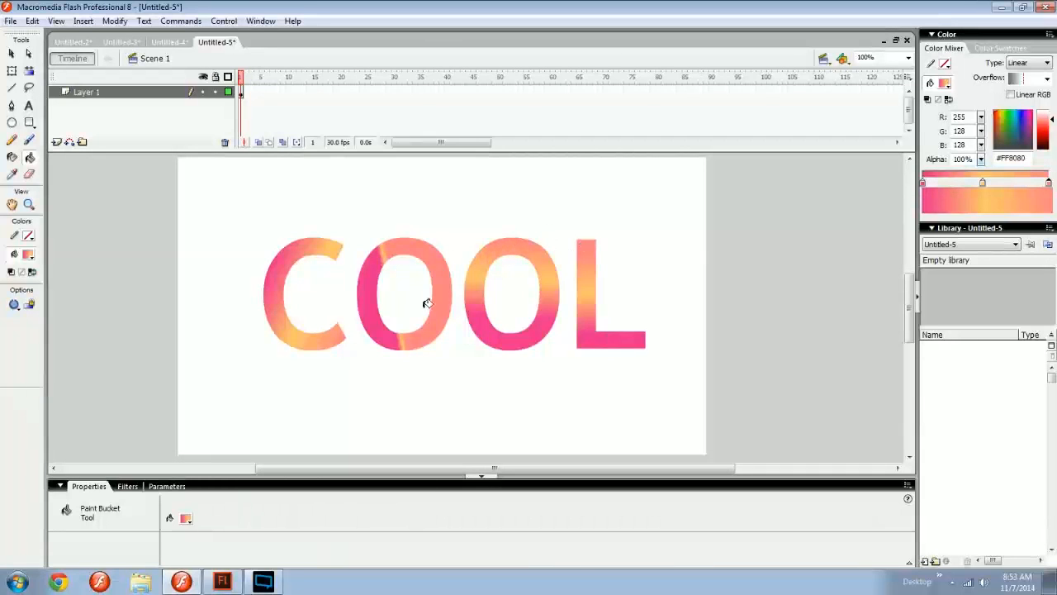
{"action": "left_click_drag", "start_coordinate": [439, 317], "coordinate": [438, 245]}
{"action": "left_click_drag", "start_coordinate": [307, 331], "coordinate": [292, 261]}
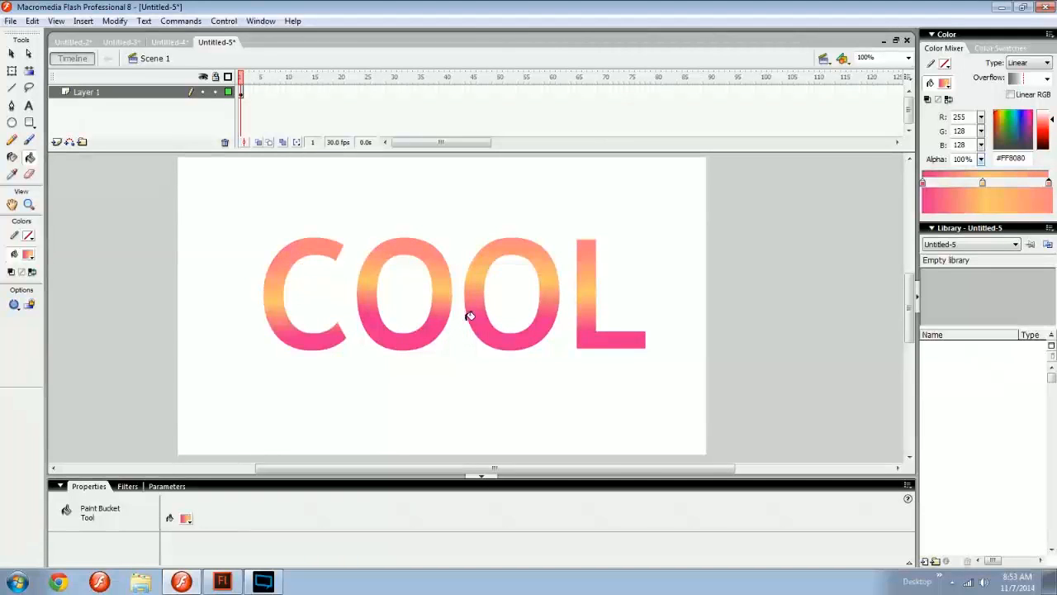
Turn on Lock Fill and refill the letters with the locked vertical gradient
{"action": "left_click", "coordinate": [29, 304]}
{"action": "key", "text": "ctrl+minus"}
{"action": "key", "text": "e"}
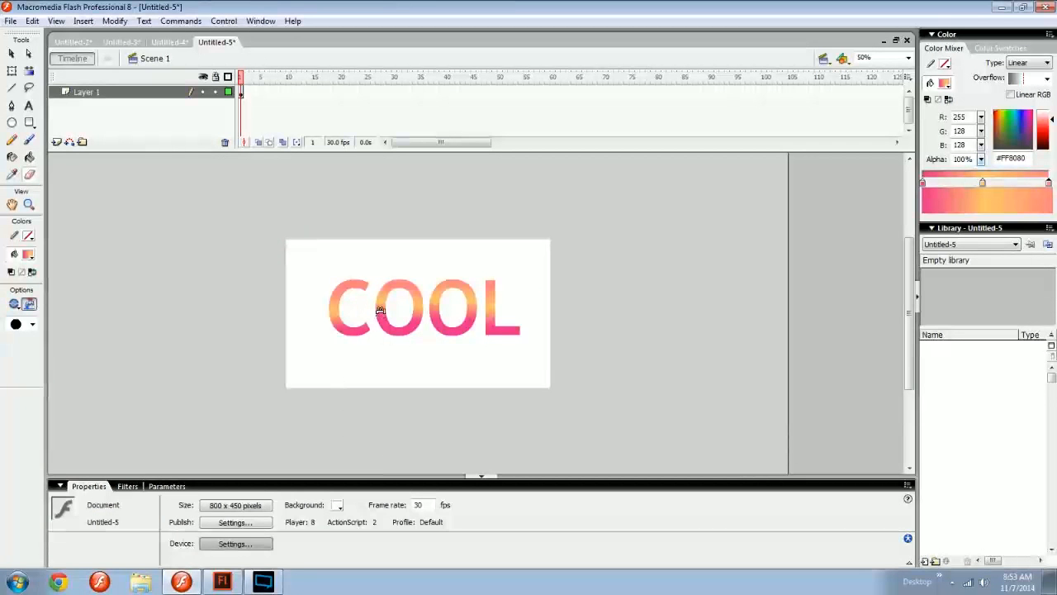
{"action": "left_click", "coordinate": [381, 308]}
{"action": "key", "text": "ctrl+z"}
{"action": "key", "text": "k"}
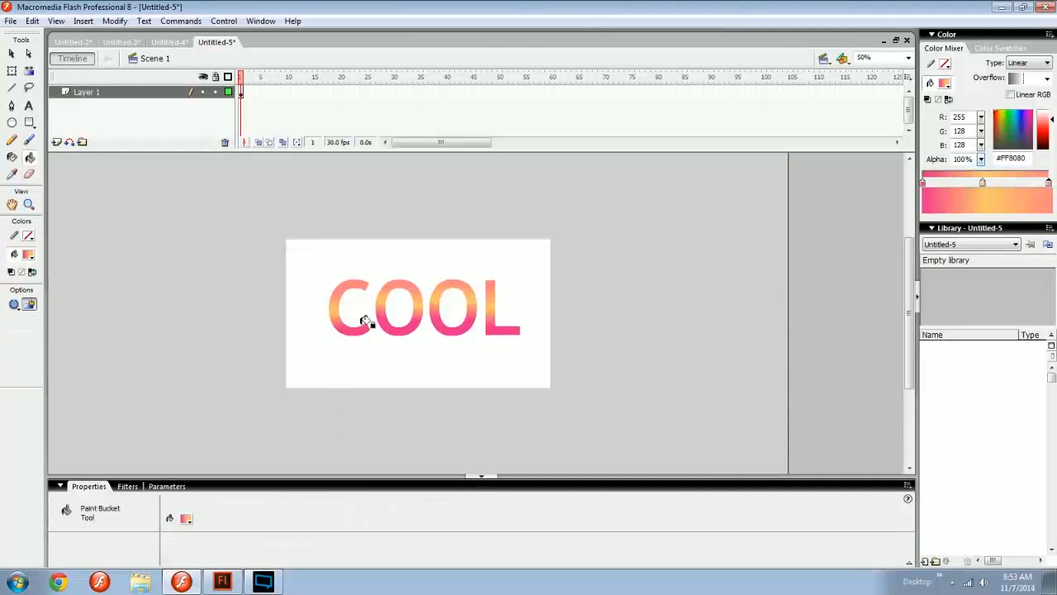
{"action": "key", "text": "ctrl+equal"}
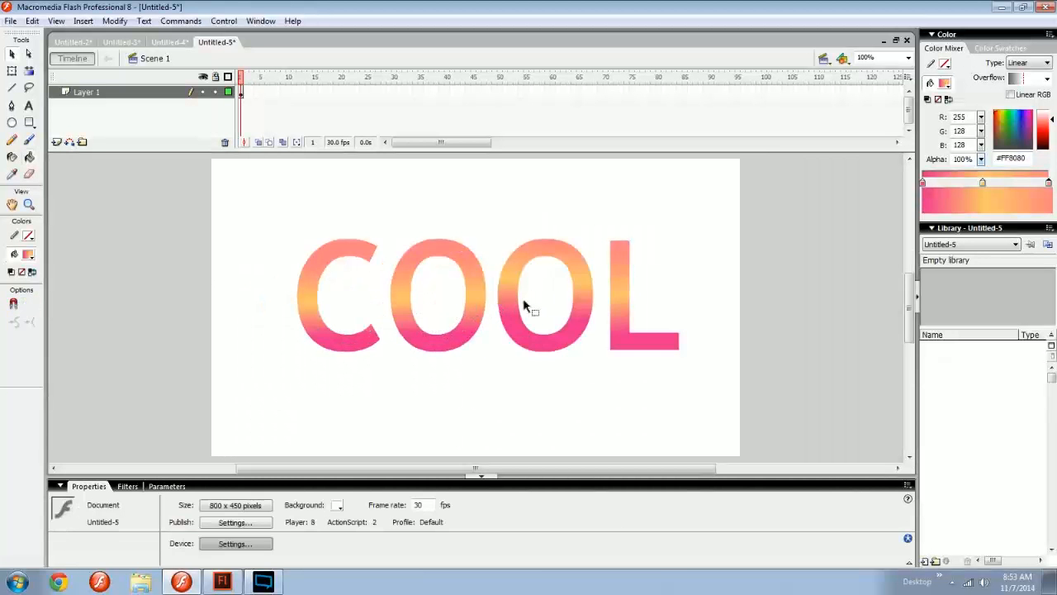
{"action": "left_click", "coordinate": [514, 294]}
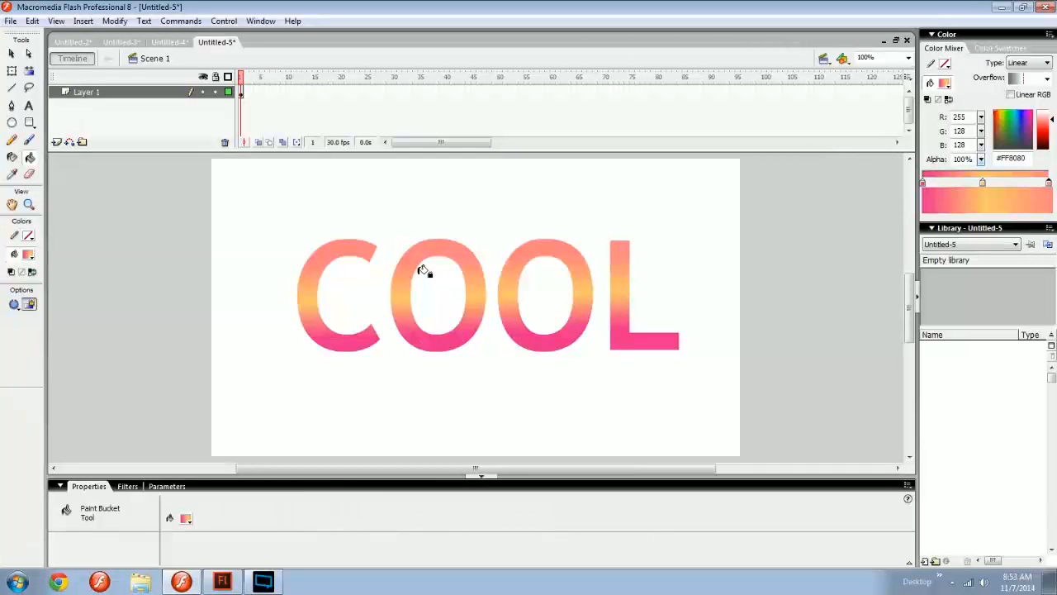
Stretch the shared gradient beyond the height of the letters and rotate it to run across the word with Gradient Transform
{"action": "left_click", "coordinate": [29, 71]}
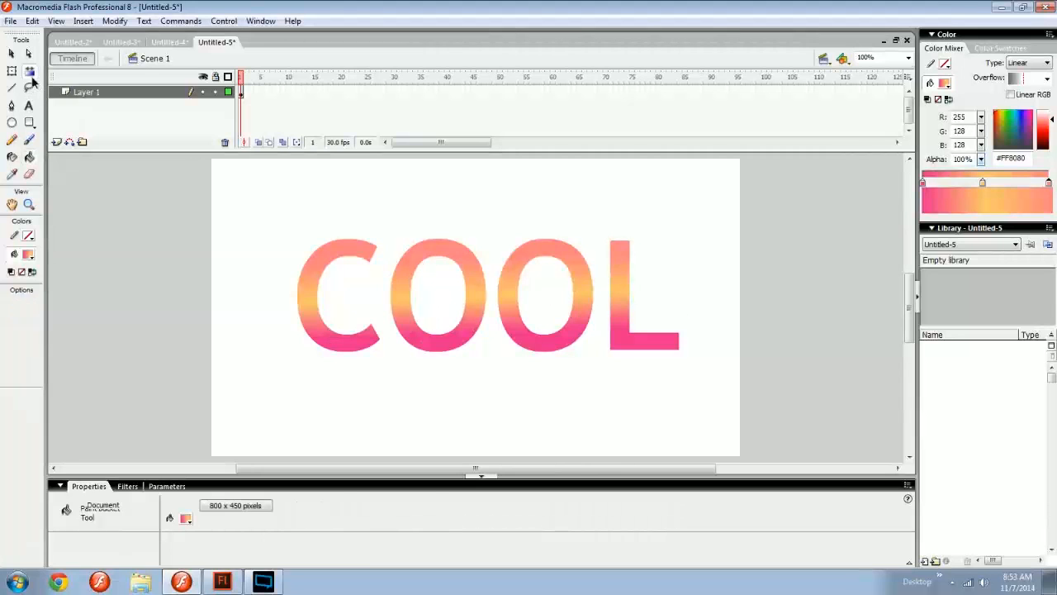
{"action": "left_click", "coordinate": [310, 298]}
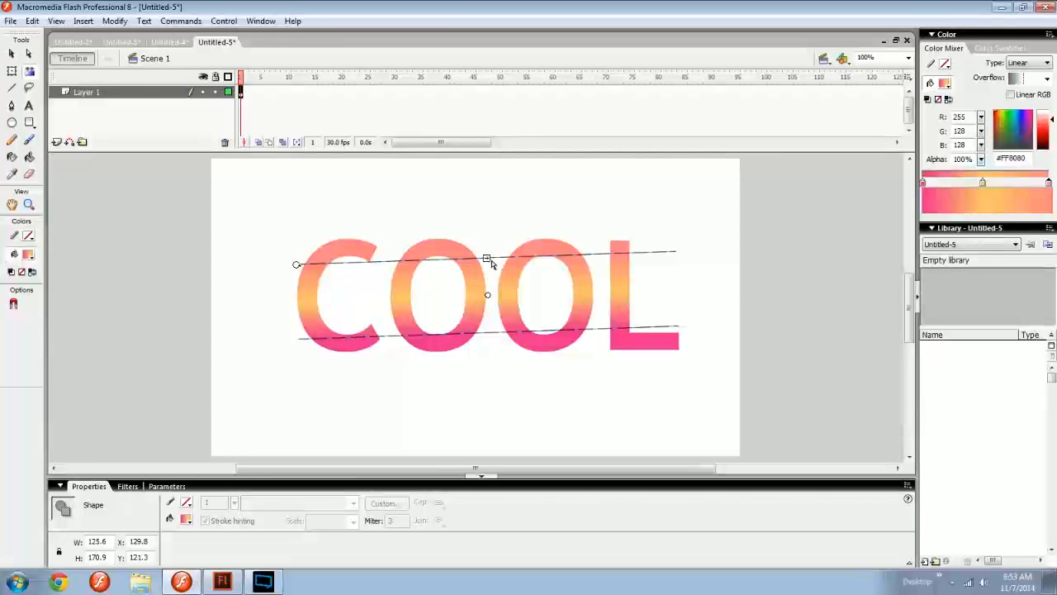
{"action": "left_click_drag", "start_coordinate": [487, 258], "coordinate": [484, 203]}
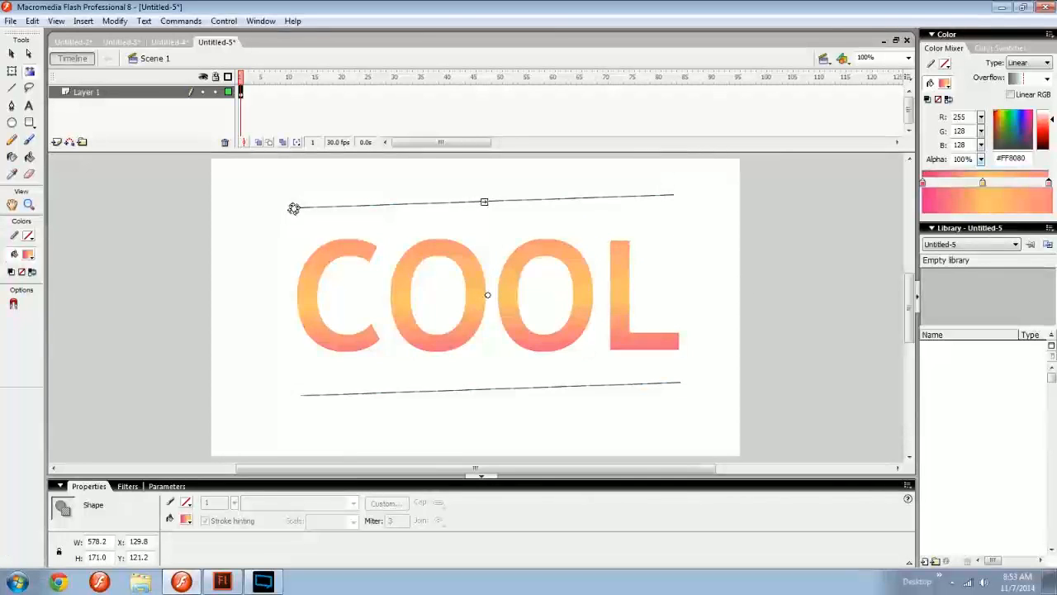
{"action": "left_click_drag", "start_coordinate": [294, 208], "coordinate": [569, 180]}
{"action": "scroll", "coordinate": [591, 282], "scroll_direction": "up", "scroll_amount": 2}
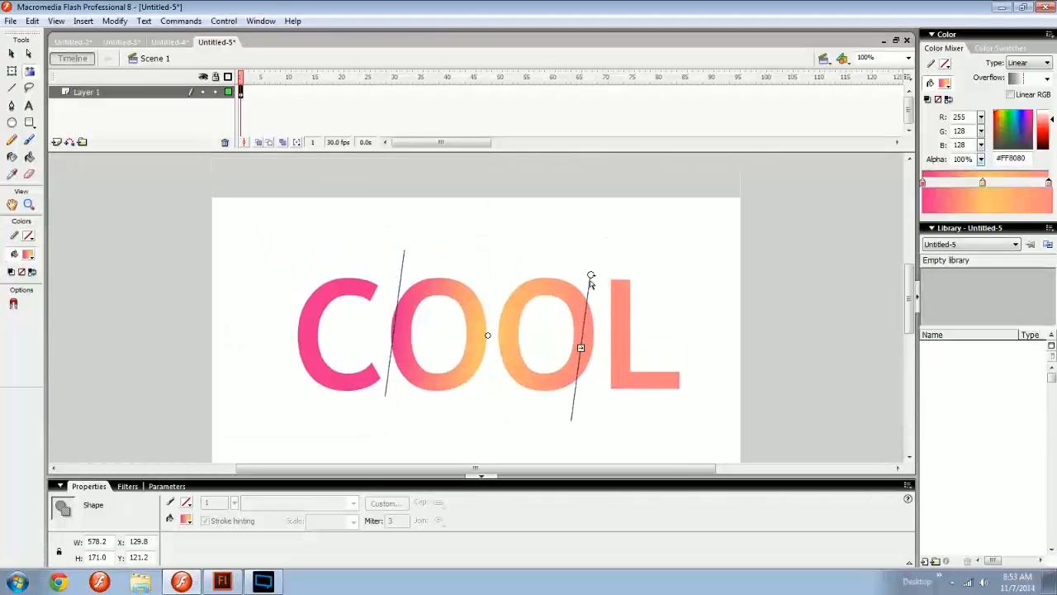
Widen the gradient, rotate it to a diagonal across the word, and narrow its band again
{"action": "mouse_move", "coordinate": [581, 350]}
{"action": "left_mouse_down"}
{"action": "mouse_move", "coordinate": [669, 360]}
{"action": "mouse_move", "coordinate": [616, 351]}
{"action": "left_mouse_up"}
{"action": "left_click", "coordinate": [653, 366]}
{"action": "left_click", "coordinate": [632, 359]}
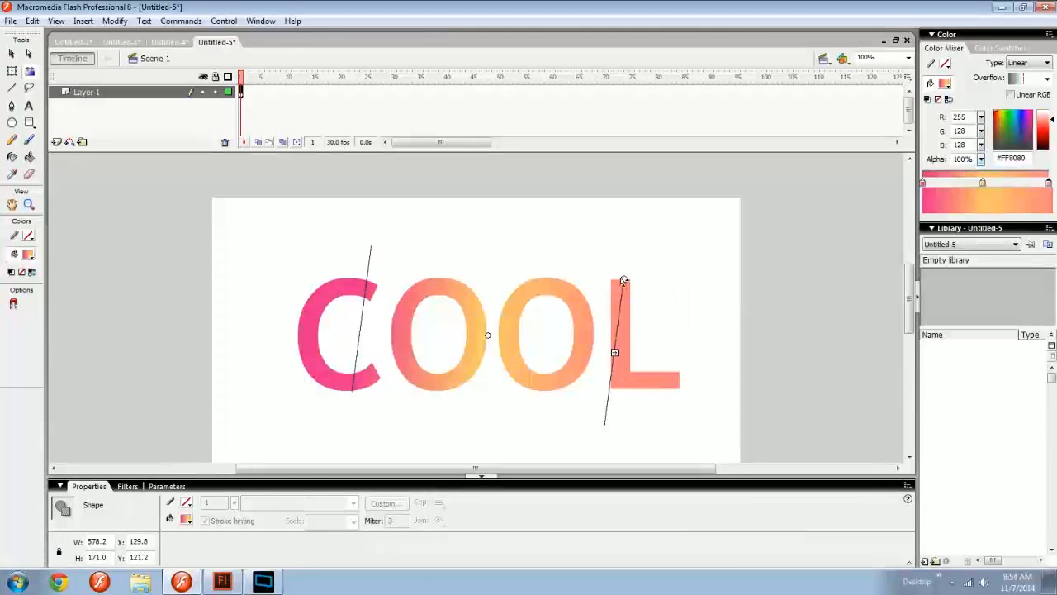
{"action": "left_click_drag", "start_coordinate": [624, 280], "coordinate": [132, 266]}
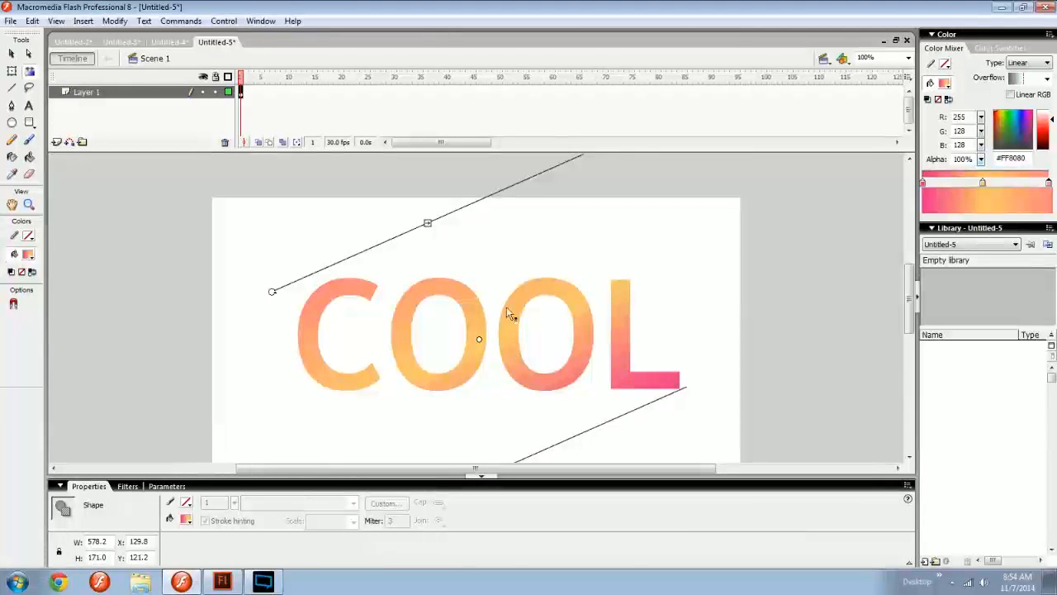
{"action": "left_click_drag", "start_coordinate": [428, 224], "coordinate": [455, 287]}
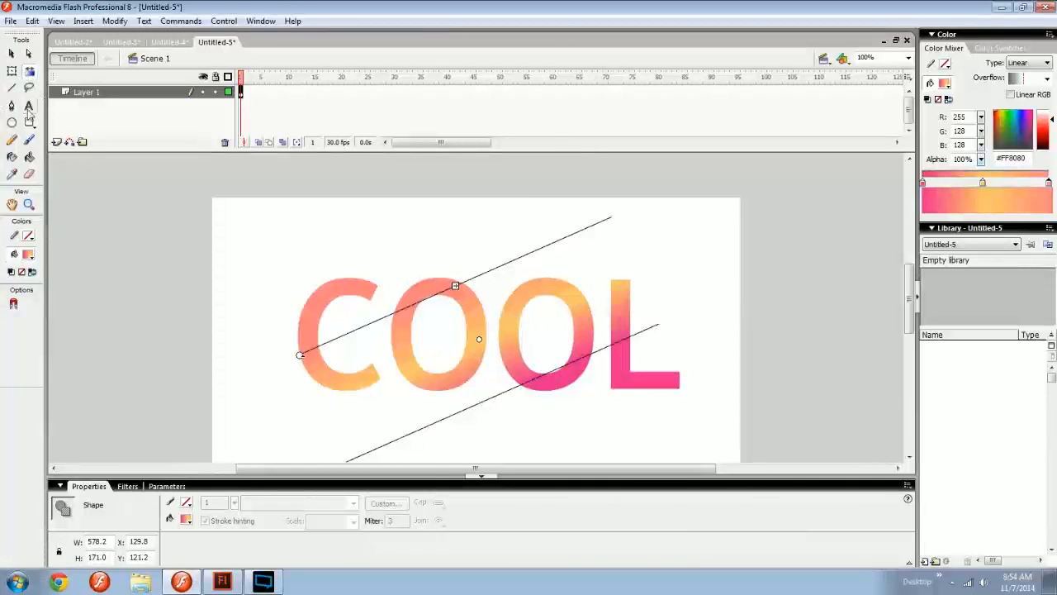
Recolor all four letters with solid red #E91616
{"action": "left_click", "coordinate": [32, 161]}
{"action": "left_click", "coordinate": [28, 255]}
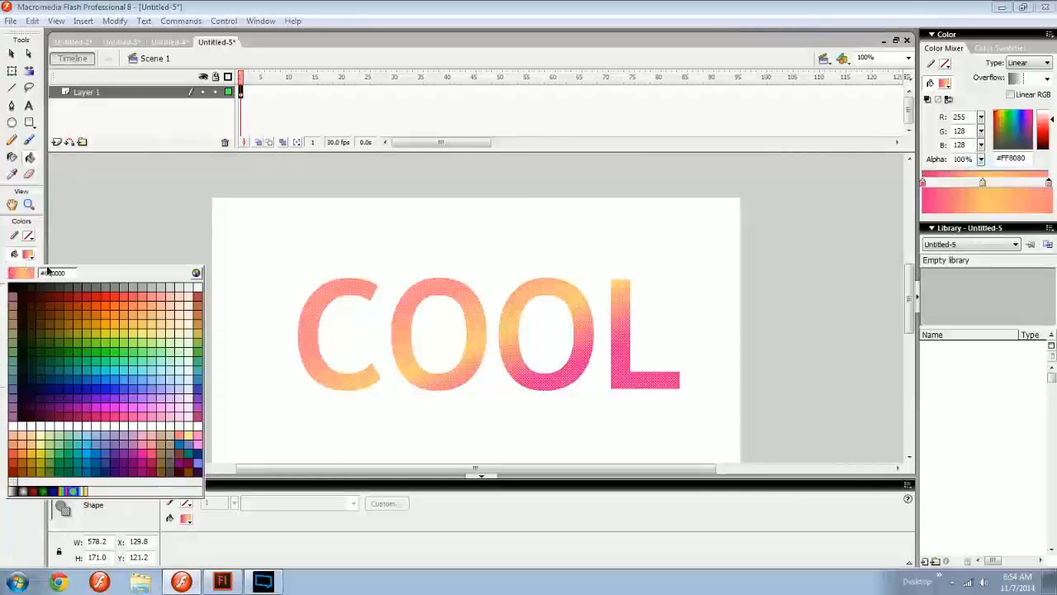
{"action": "left_click", "coordinate": [115, 295]}
{"action": "left_click", "coordinate": [205, 309]}
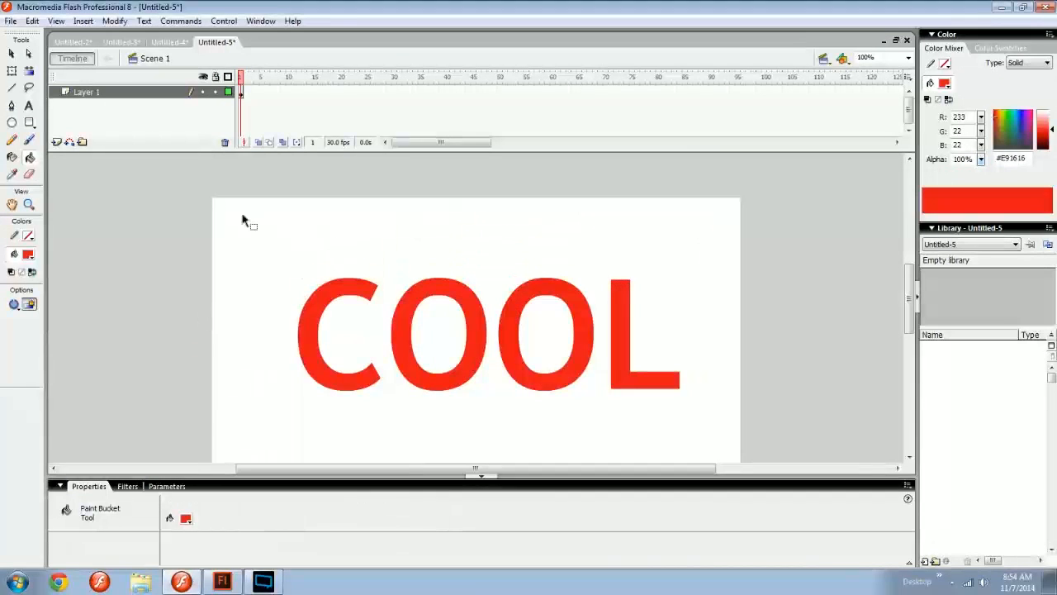
Select all four red letters and change their fill type to Linear
{"action": "left_click_drag", "start_coordinate": [213, 213], "coordinate": [709, 453]}
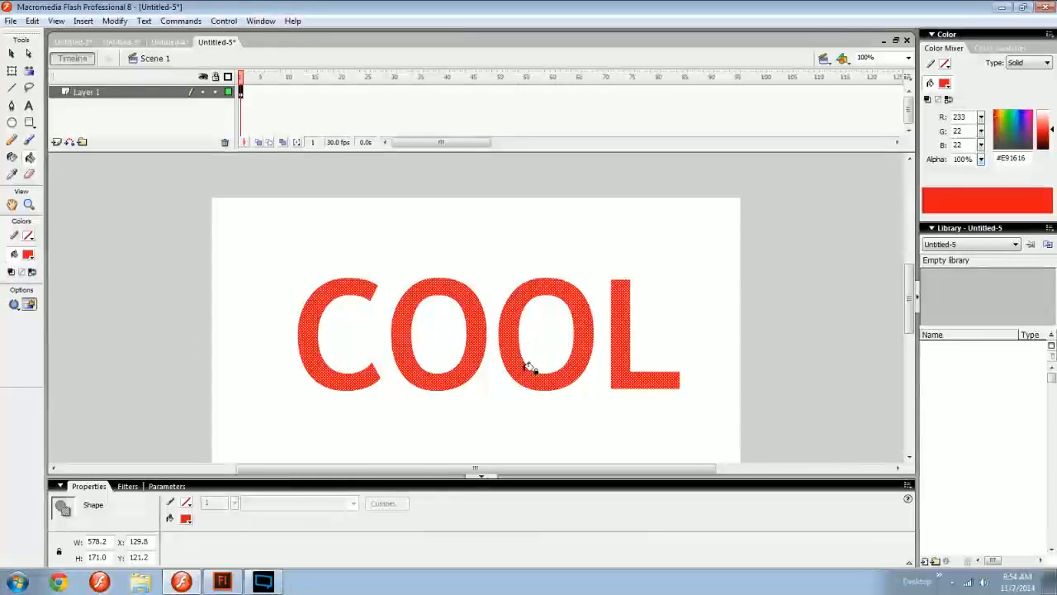
{"action": "key", "text": "v"}
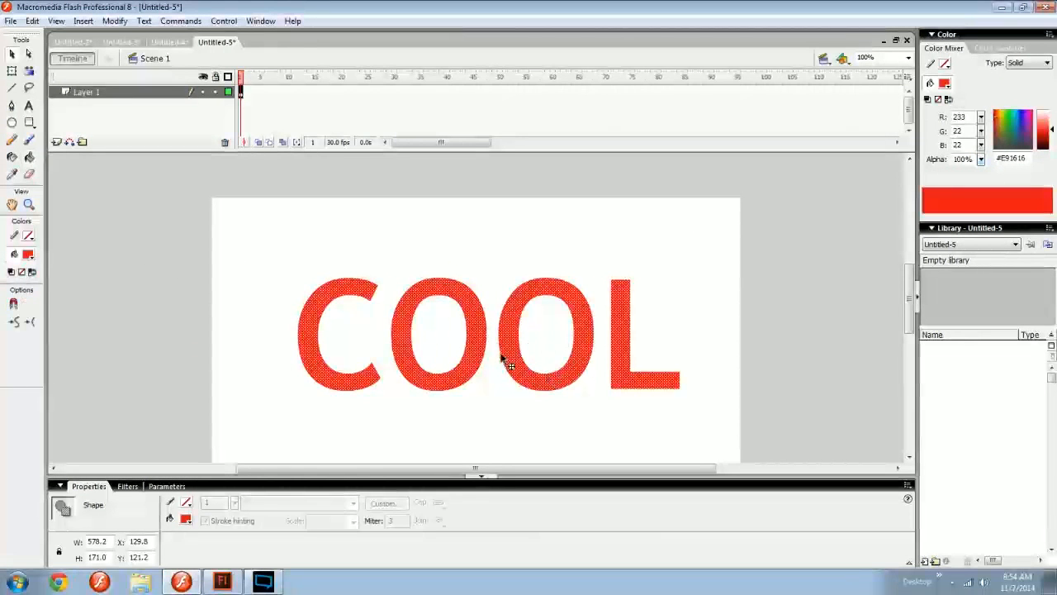
{"action": "left_click", "coordinate": [1042, 63]}
{"action": "left_click", "coordinate": [1026, 92]}
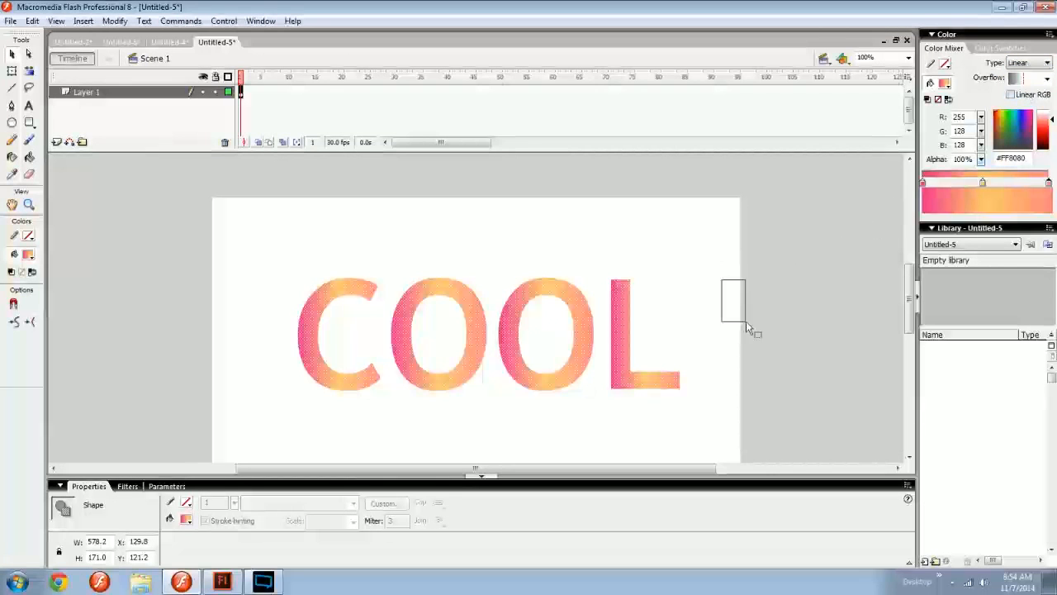
{"action": "left_click_drag", "start_coordinate": [746, 322], "coordinate": [744, 325]}
Select the whole word and fill it with the linear gradient while Lock Fill is on
{"action": "key", "text": "k"}
{"action": "left_click_drag", "start_coordinate": [752, 227], "coordinate": [298, 429]}
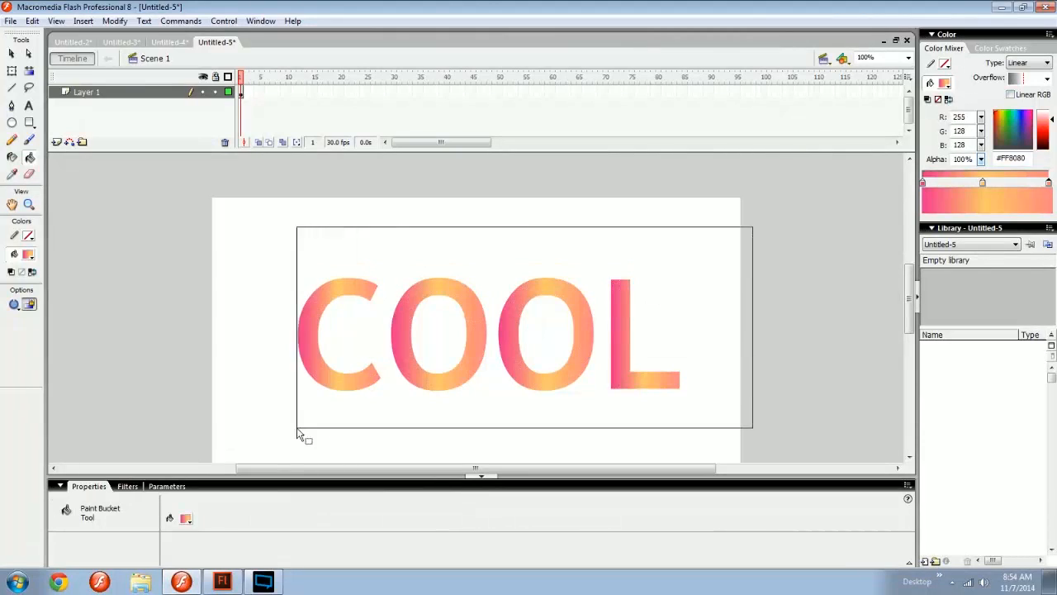
{"action": "left_click", "coordinate": [630, 345]}
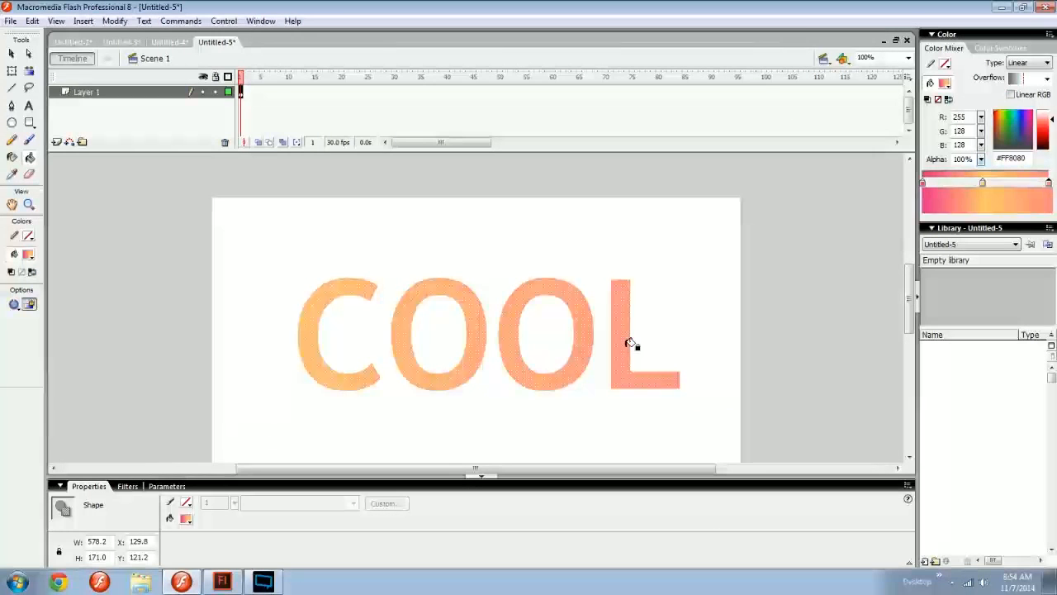
Turn off Lock Fill and recolor all the letters with solid brown #BA6612
{"action": "left_click", "coordinate": [29, 304]}
{"action": "left_click_drag", "start_coordinate": [208, 245], "coordinate": [328, 392]}
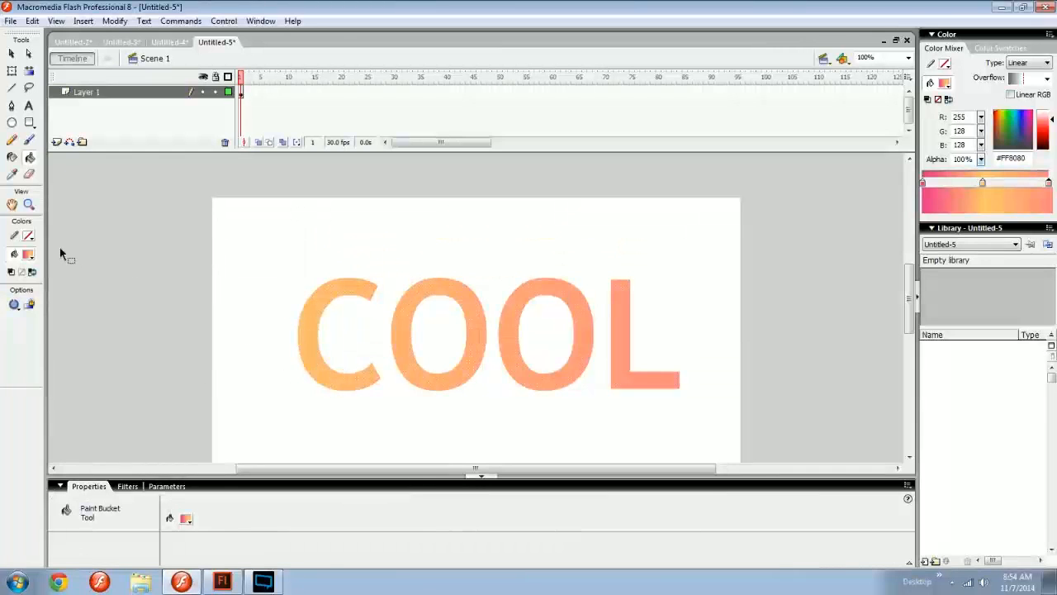
{"action": "left_click", "coordinate": [27, 254]}
{"action": "left_click", "coordinate": [90, 315]}
{"action": "left_click", "coordinate": [290, 311], "text": "ctrl"}
{"action": "key", "text": "ctrl+a"}
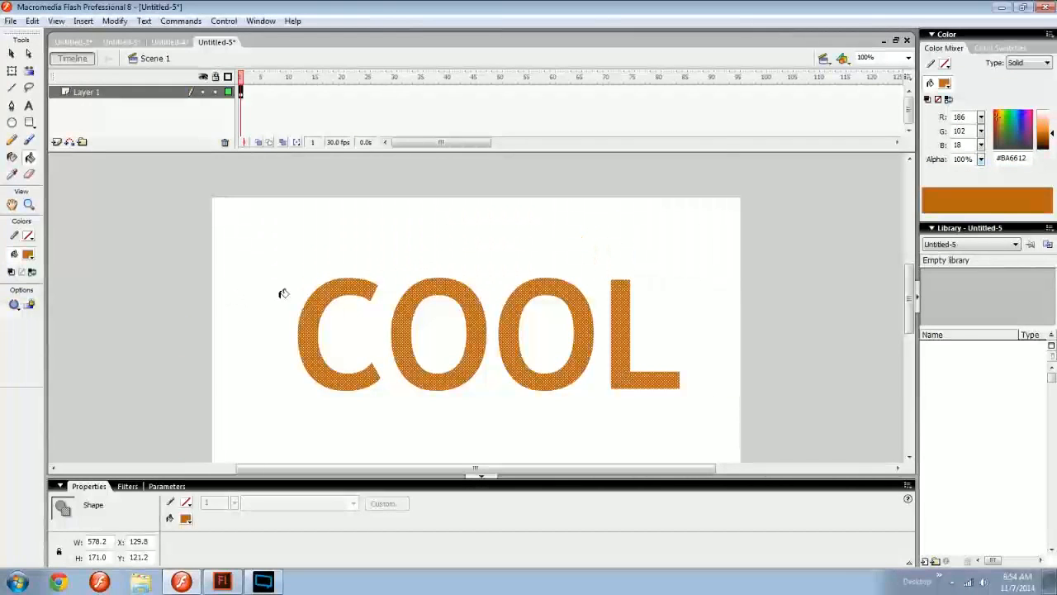
{"action": "left_click", "coordinate": [761, 216], "text": "ctrl"}
Set the fill type to Linear, select all the letters, and fill them with one pink-orange gradient spanning the word
{"action": "left_click", "coordinate": [1028, 64]}
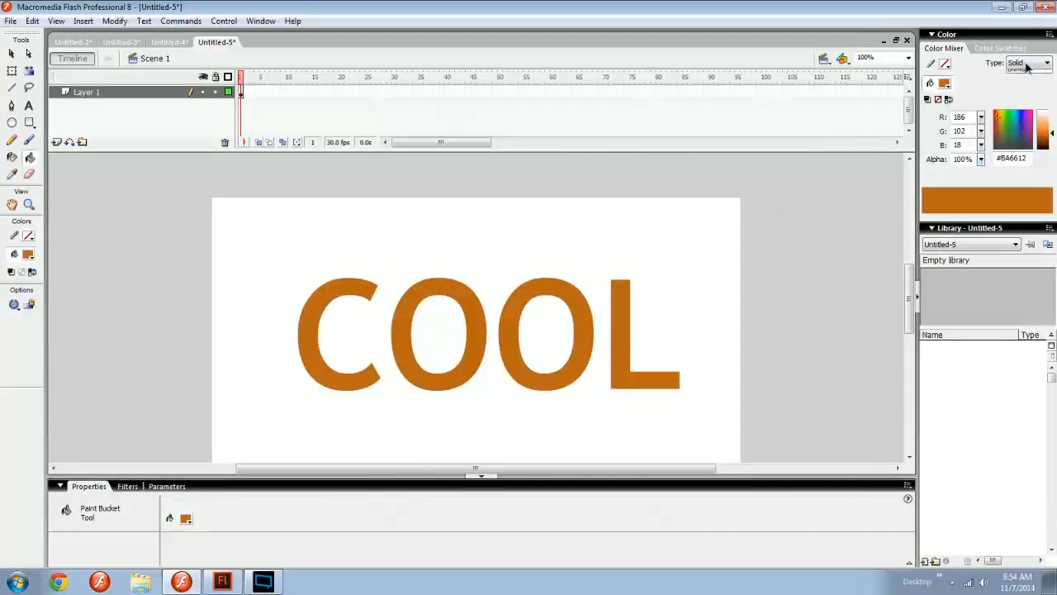
{"action": "left_click", "coordinate": [1025, 92]}
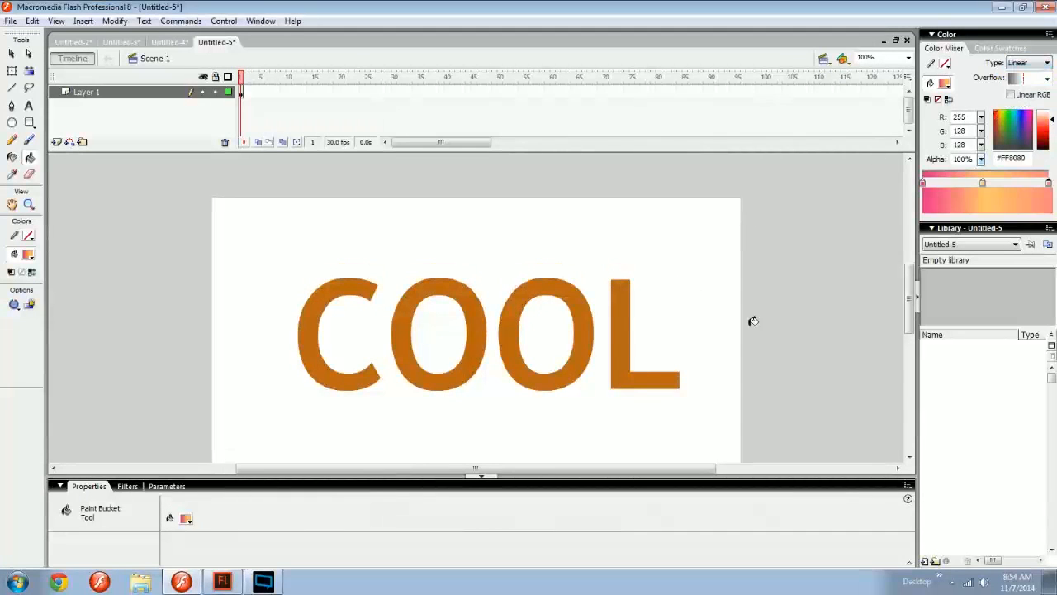
{"action": "key", "text": "v"}
{"action": "key", "text": "ctrl+a"}
{"action": "key", "text": "k"}
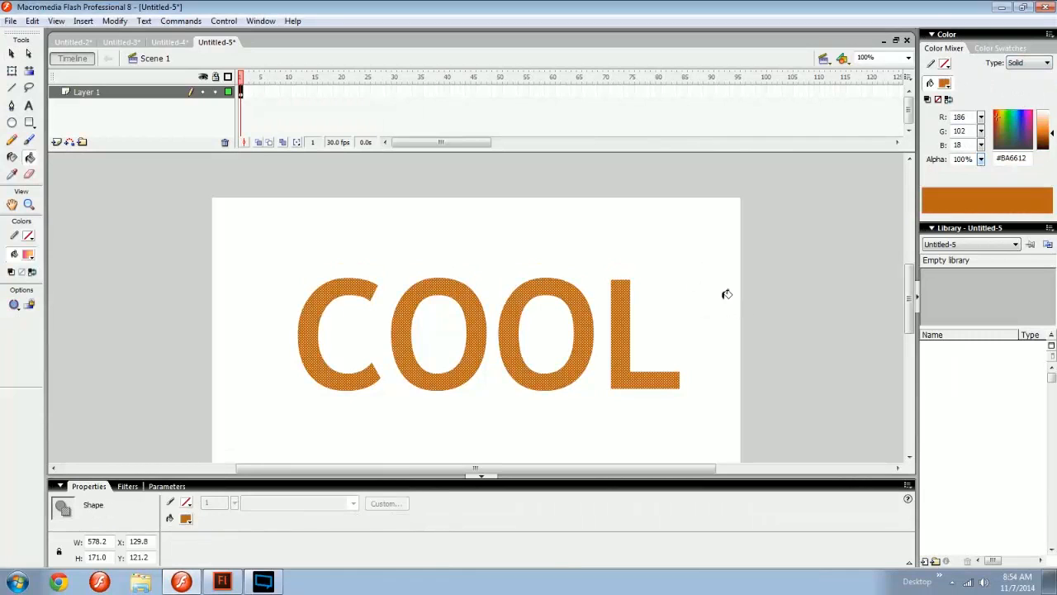
{"action": "left_click", "coordinate": [621, 304]}
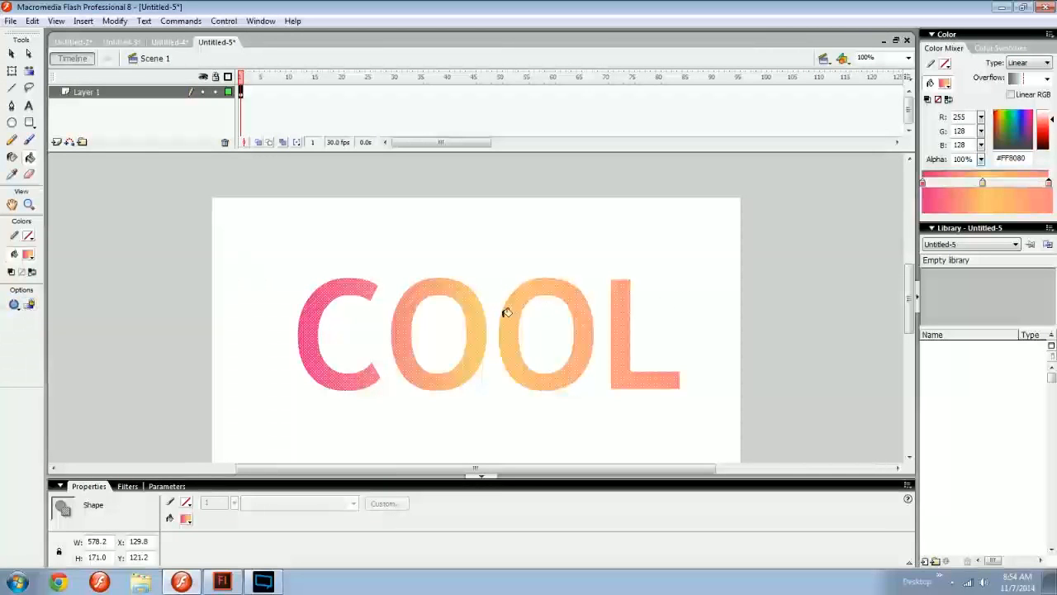
{"action": "key", "text": "v"}
{"action": "left_click", "coordinate": [562, 441]}
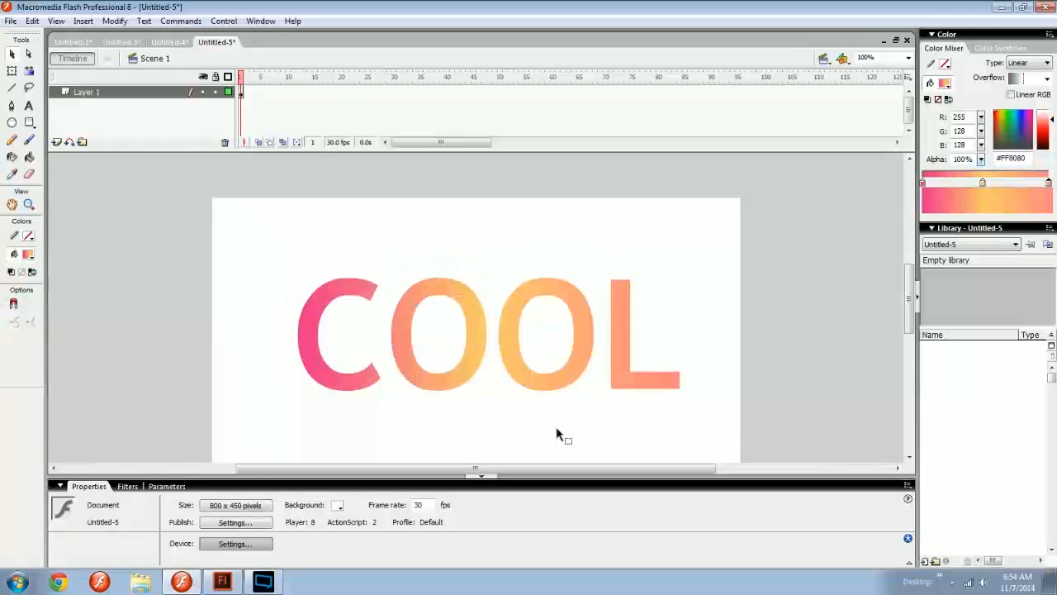
Narrow the word's gradient and rotate it to a diagonal with Gradient Transform
{"action": "key", "text": "f"}
{"action": "left_click", "coordinate": [547, 393]}
{"action": "left_click_drag", "start_coordinate": [679, 332], "coordinate": [550, 335]}
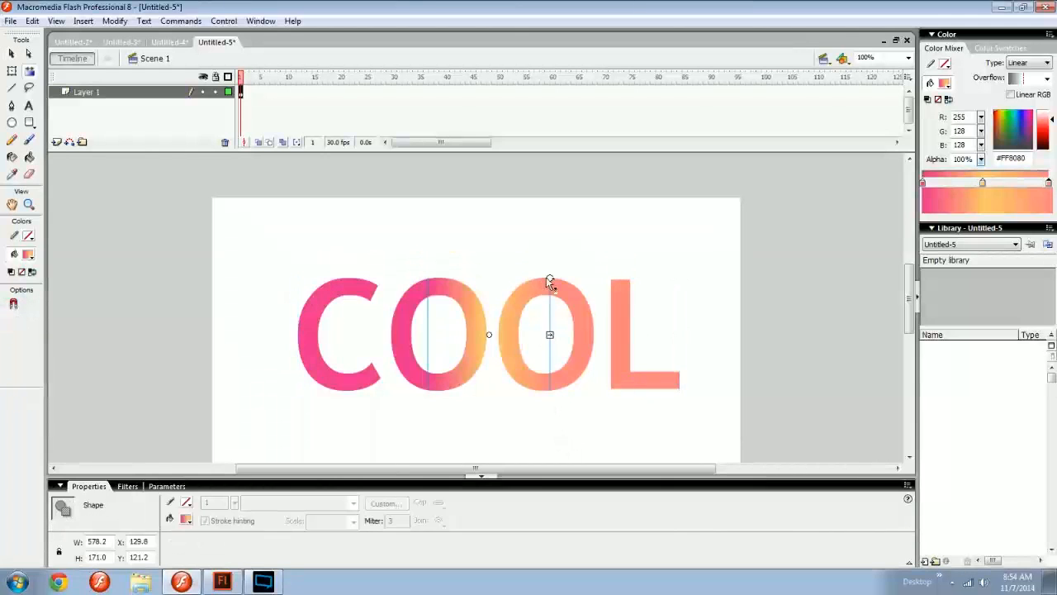
{"action": "left_click_drag", "start_coordinate": [551, 277], "coordinate": [439, 306]}
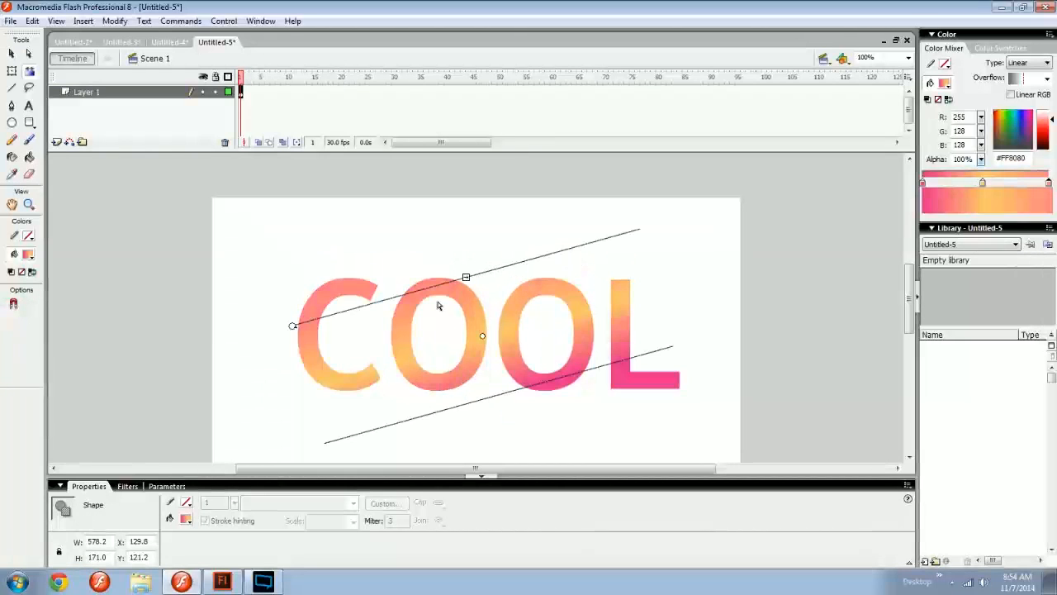
Switch to the Untitled-4 document and examine the opening frames of Layer 2 in the timeline
{"action": "left_click", "coordinate": [168, 42]}
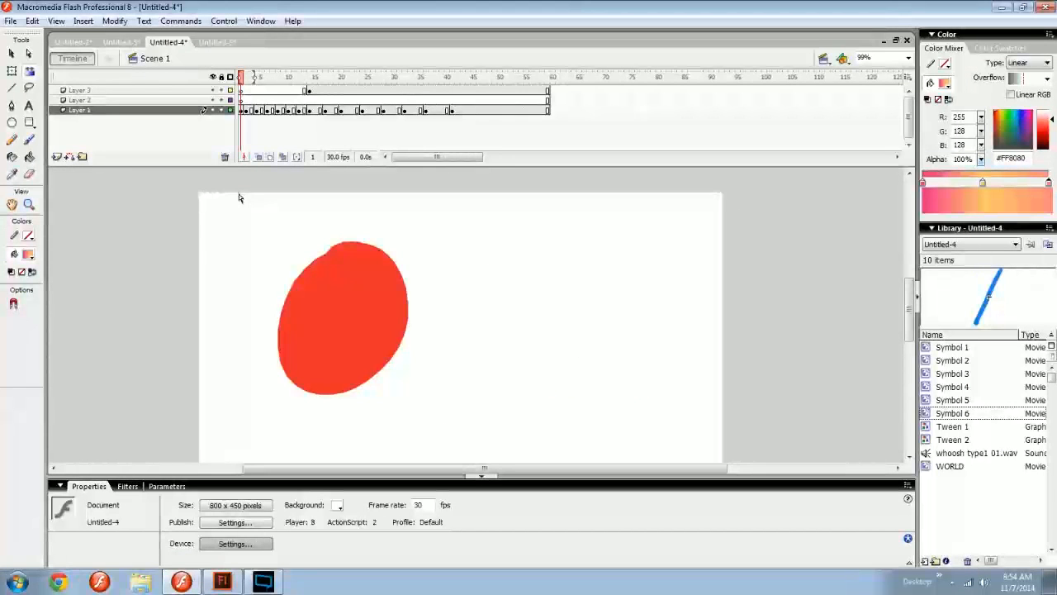
{"action": "left_click", "coordinate": [244, 99]}
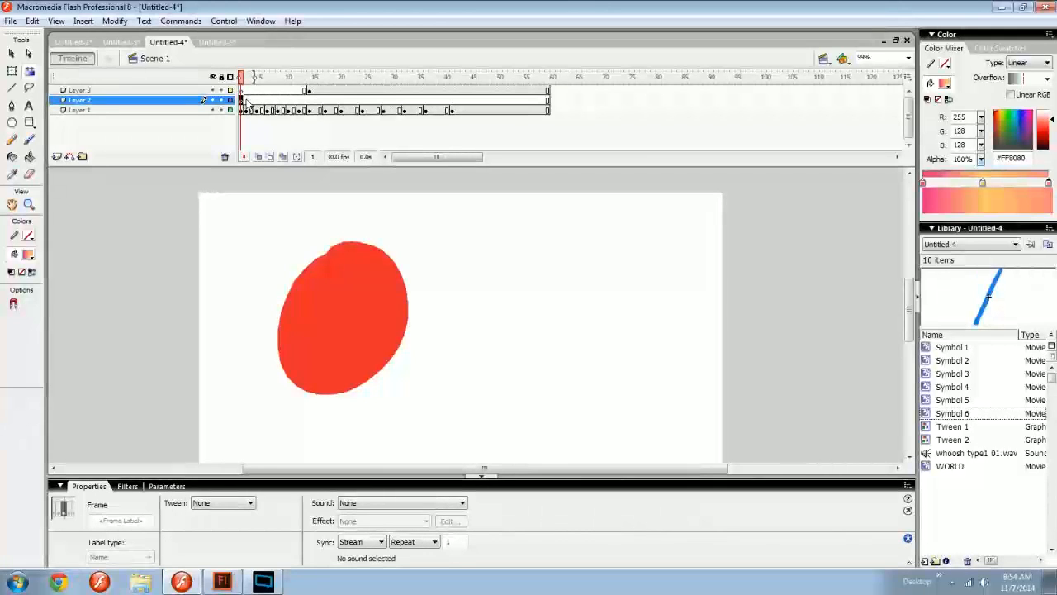
{"action": "left_click_drag", "start_coordinate": [247, 100], "coordinate": [294, 100]}
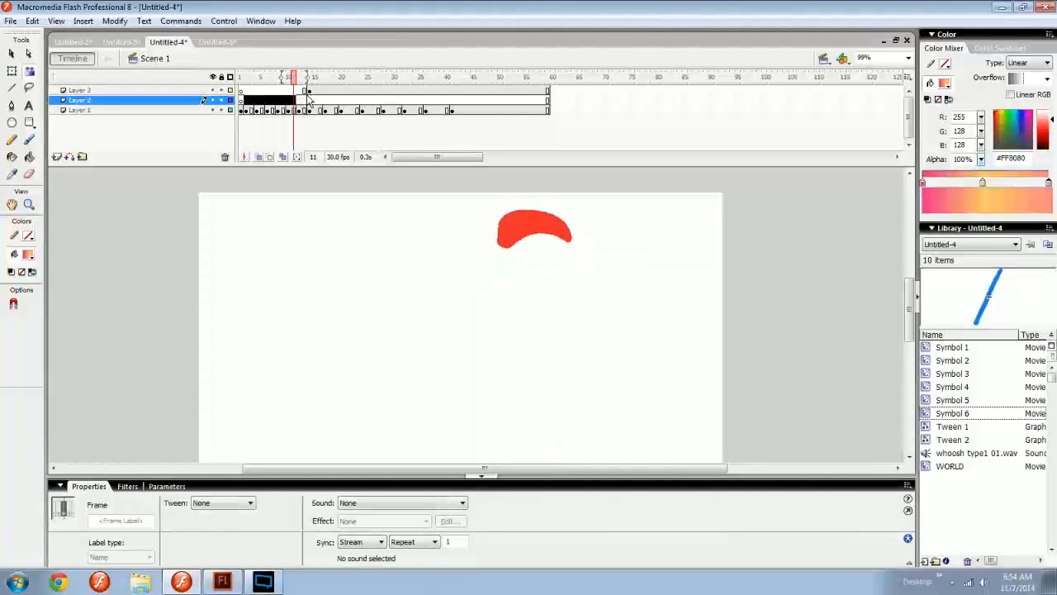
{"action": "left_click", "coordinate": [241, 100]}
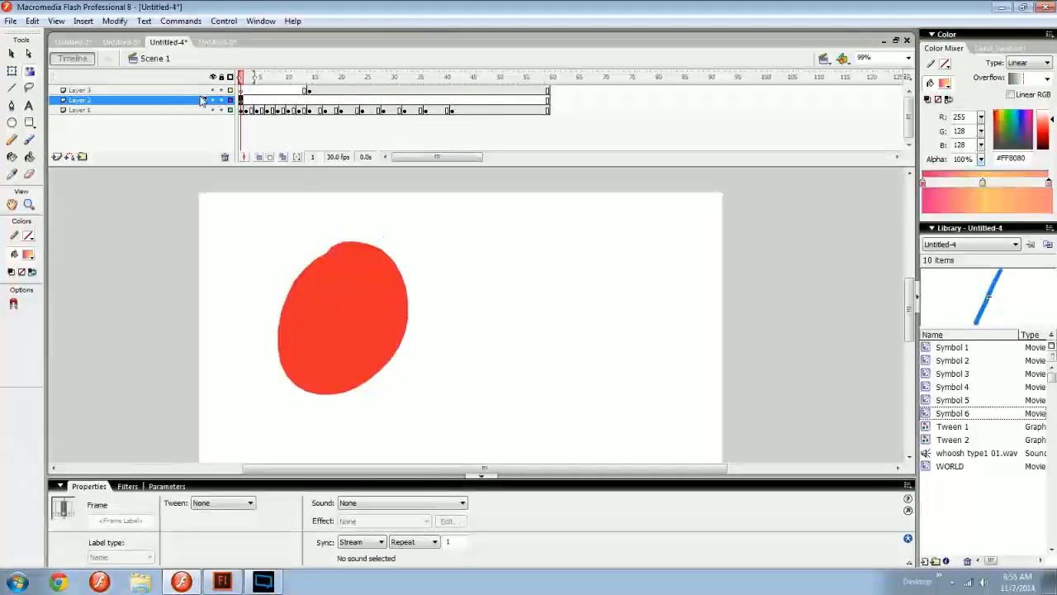
{"action": "left_click", "coordinate": [272, 100]}
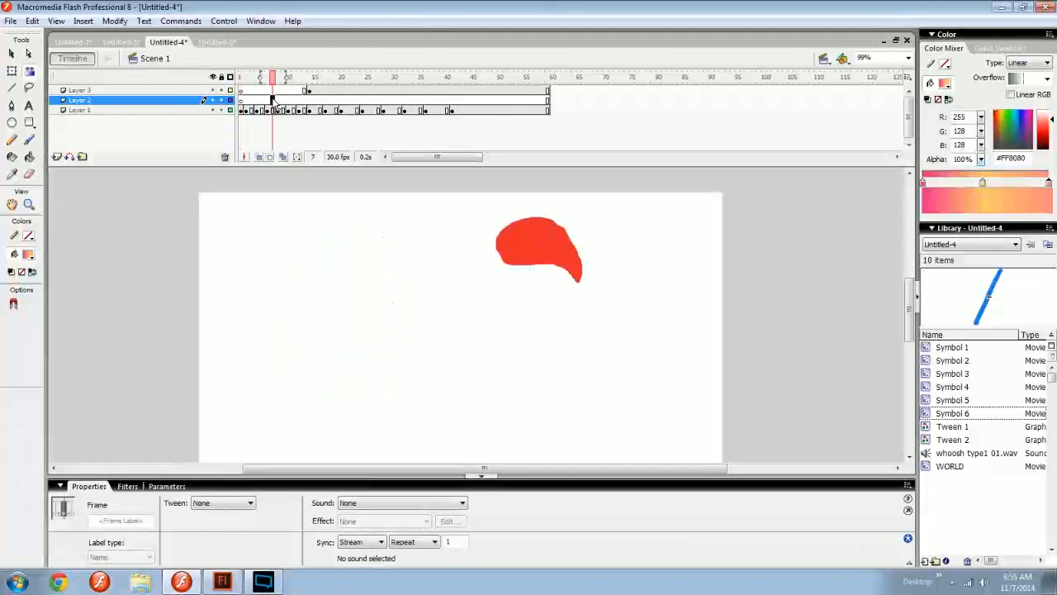
Insert a keyframe at frame 7 of Layer 2 and choose Stream as the sound sync for frames 9 to 24
{"action": "key", "text": "F6"}
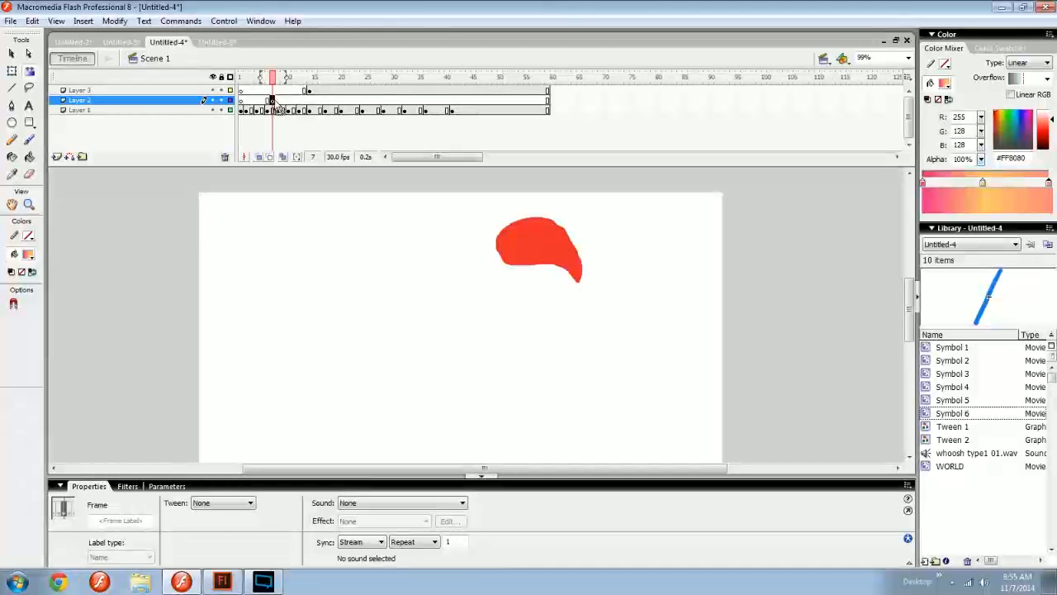
{"action": "left_click_drag", "start_coordinate": [272, 99], "coordinate": [363, 101]}
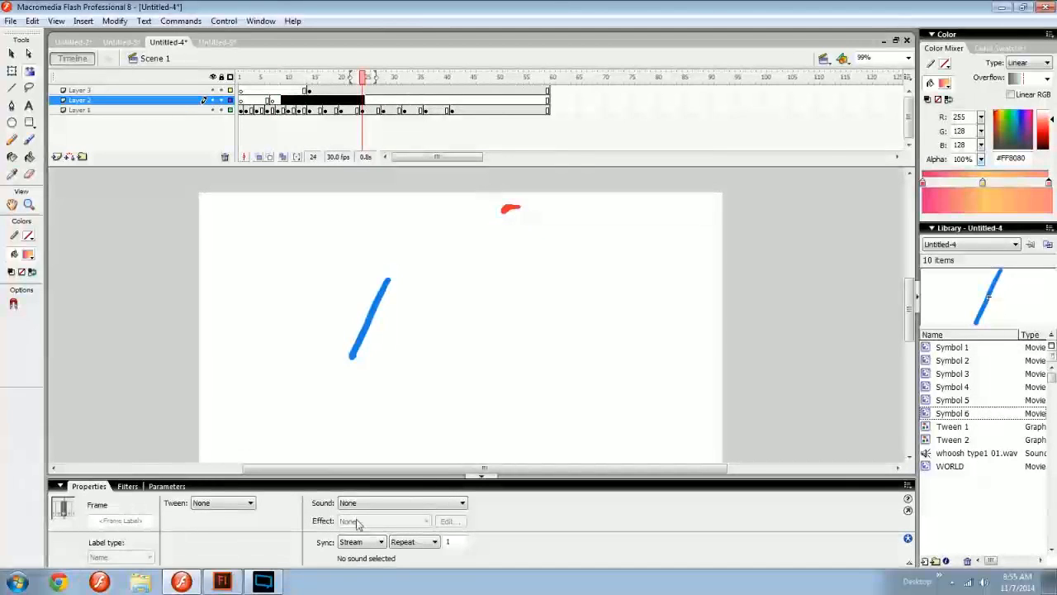
{"action": "left_click", "coordinate": [364, 543]}
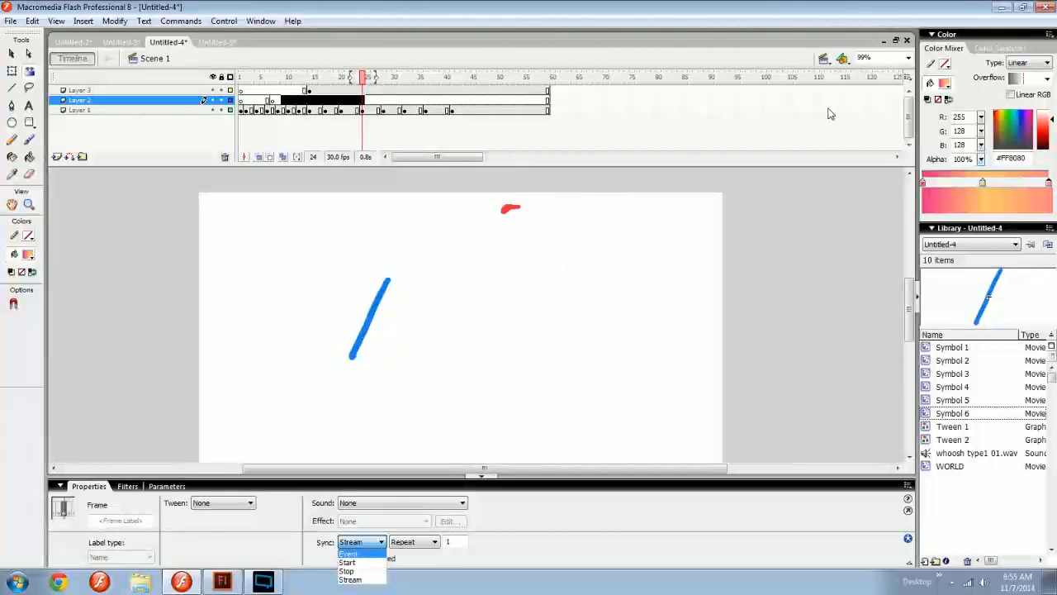
{"action": "left_click", "coordinate": [361, 580]}
{"action": "left_click", "coordinate": [271, 100]}
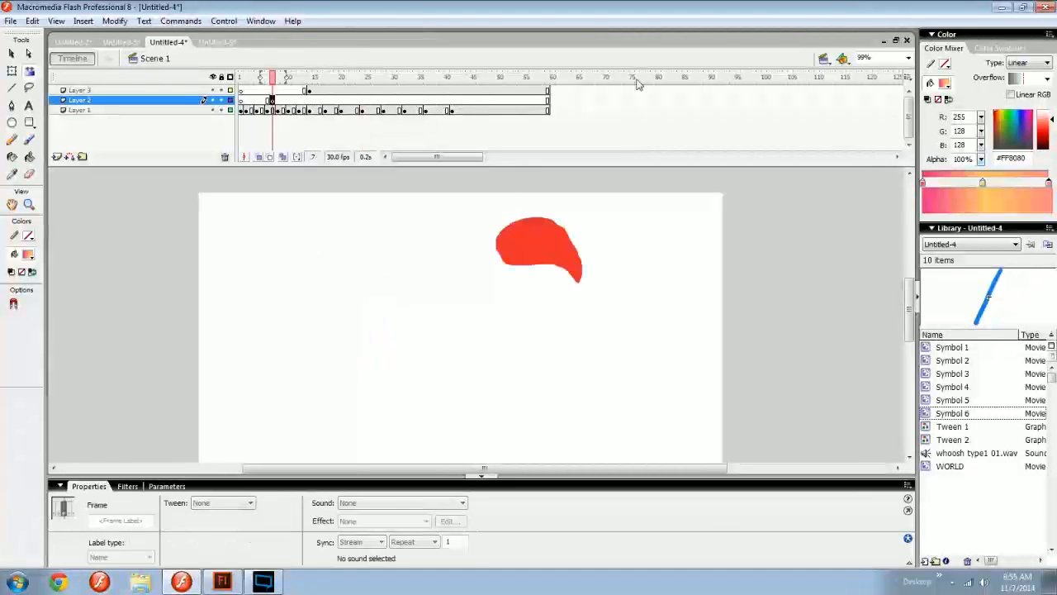
Enlarge the timeline's layer rows and select frame 7 of Layer 2
{"action": "left_click", "coordinate": [907, 79]}
{"action": "left_click", "coordinate": [943, 202]}
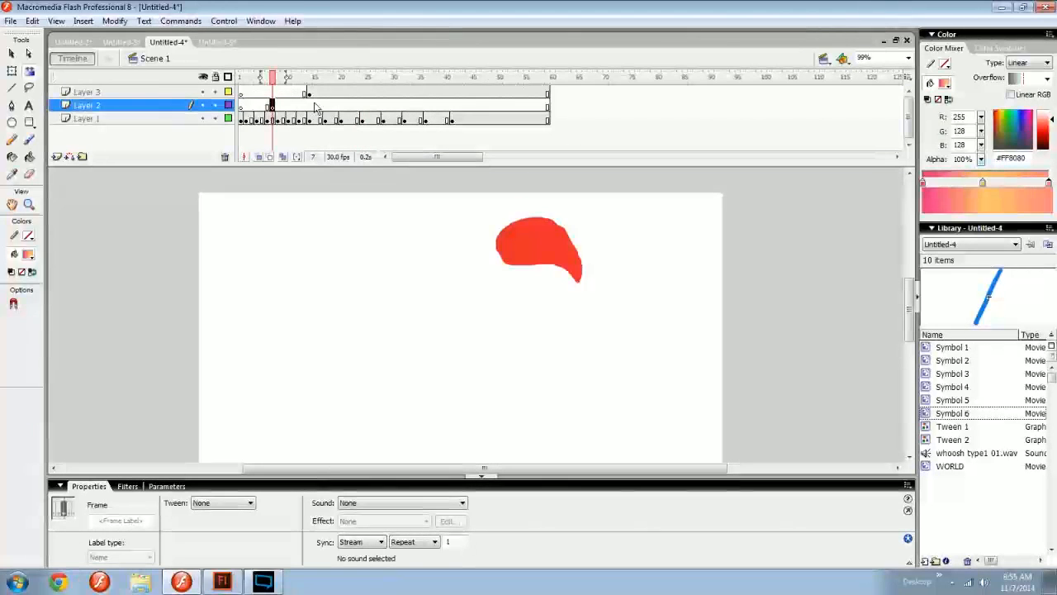
{"action": "left_click", "coordinate": [279, 106]}
{"action": "left_click", "coordinate": [271, 106]}
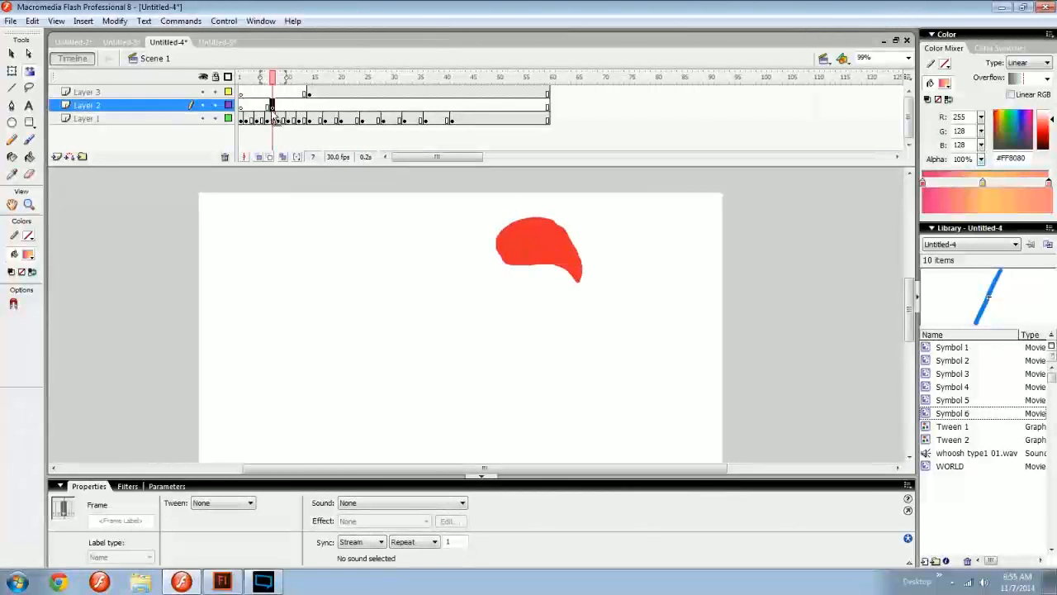
Place the library sound whoosh type1 01.wav on the frame 7 keyframe of Layer 2
{"action": "left_click", "coordinate": [968, 453]}
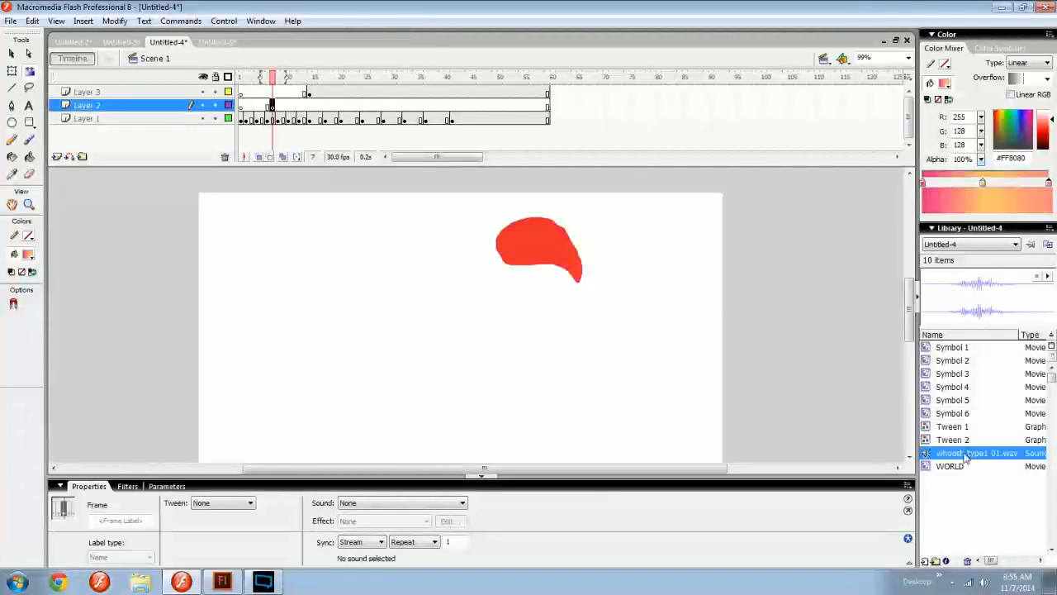
{"action": "left_click", "coordinate": [9, 21]}
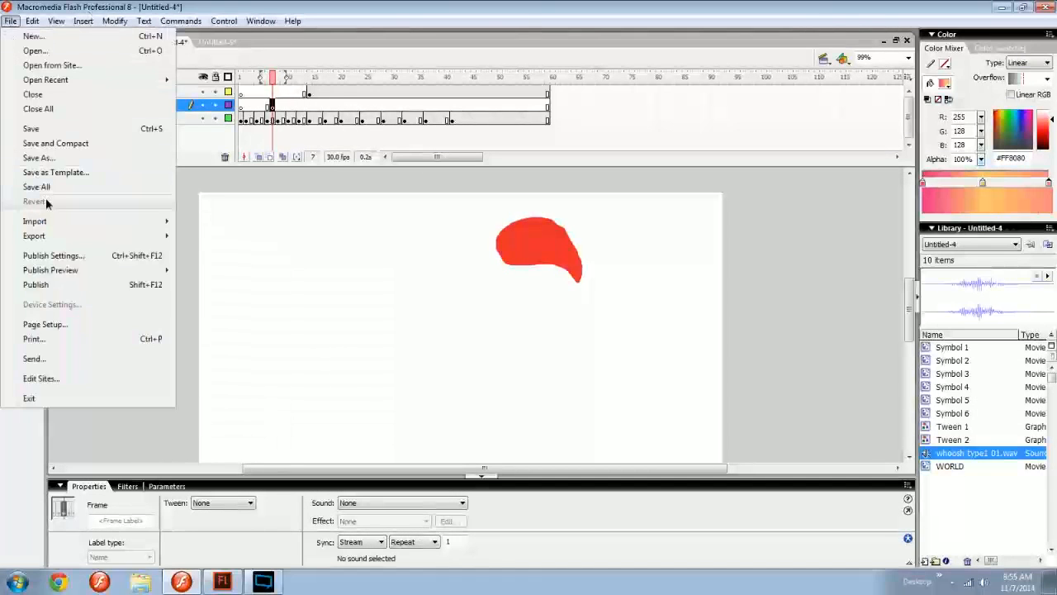
{"action": "mouse_move", "coordinate": [52, 220]}
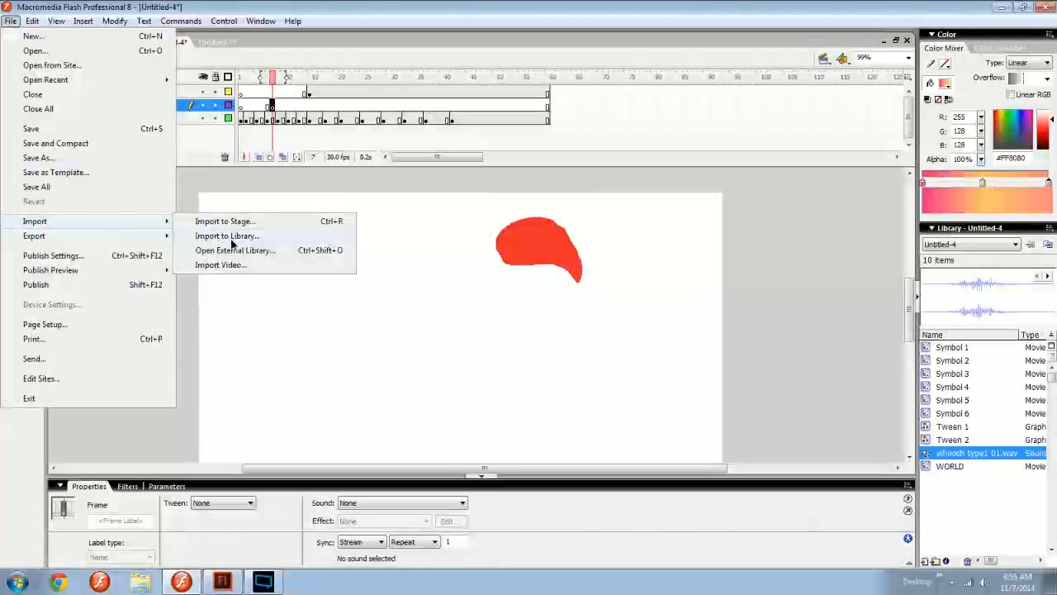
{"action": "left_click", "coordinate": [422, 269]}
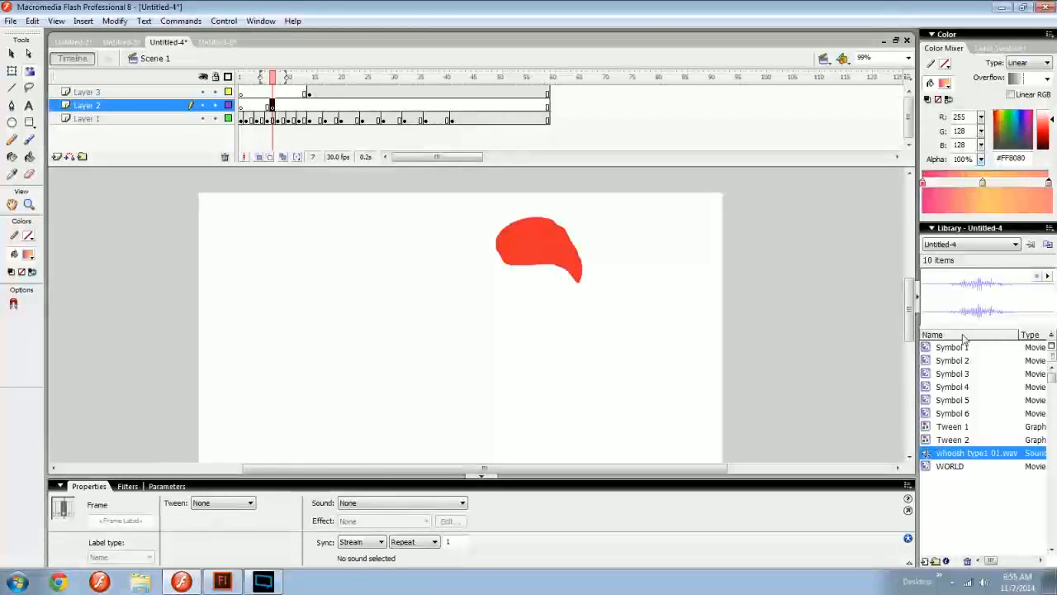
{"action": "mouse_move", "coordinate": [928, 454]}
{"action": "left_mouse_down"}
{"action": "mouse_move", "coordinate": [710, 372]}
{"action": "mouse_move", "coordinate": [920, 447]}
{"action": "mouse_move", "coordinate": [425, 216]}
{"action": "mouse_move", "coordinate": [282, 113]}
{"action": "mouse_move", "coordinate": [957, 456]}
{"action": "mouse_move", "coordinate": [609, 373]}
{"action": "mouse_move", "coordinate": [904, 465]}
{"action": "mouse_move", "coordinate": [935, 456]}
{"action": "left_mouse_up"}
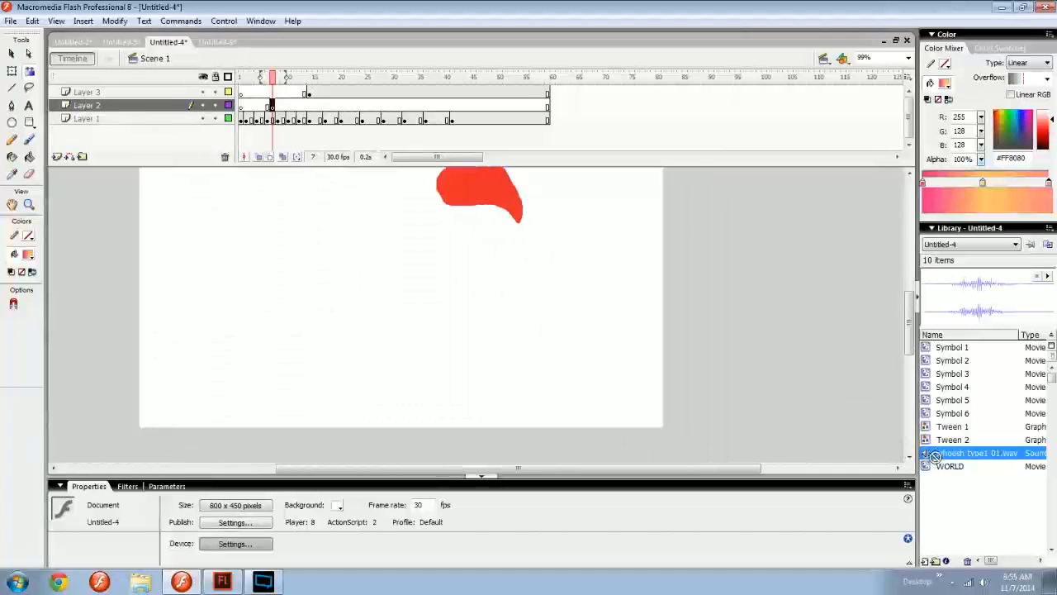
{"action": "left_click", "coordinate": [569, 305]}
{"action": "left_click_drag", "start_coordinate": [569, 305], "coordinate": [657, 343]}
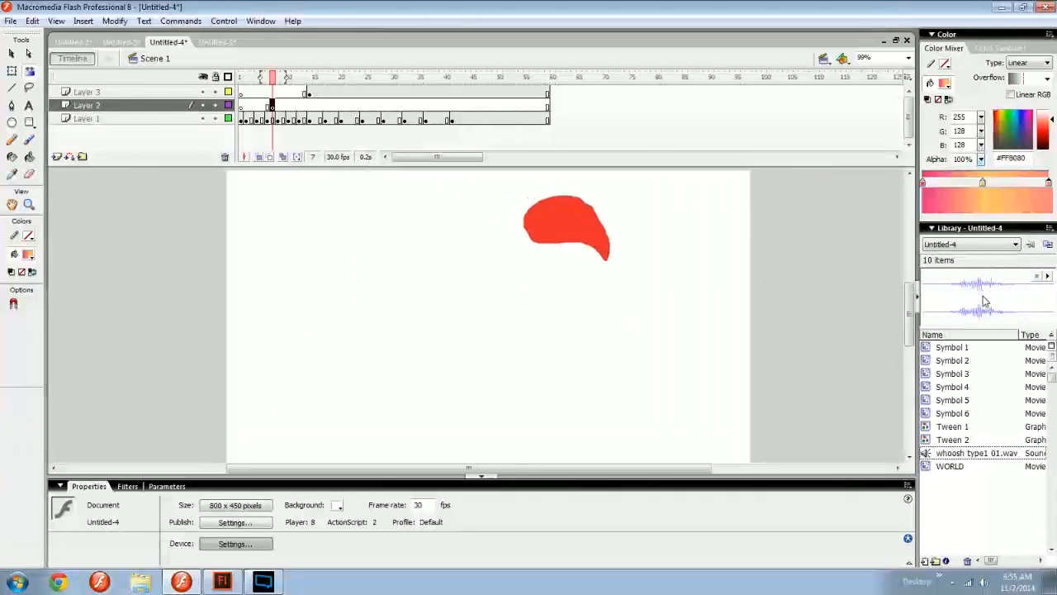
{"action": "left_click_drag", "start_coordinate": [985, 302], "coordinate": [416, 344]}
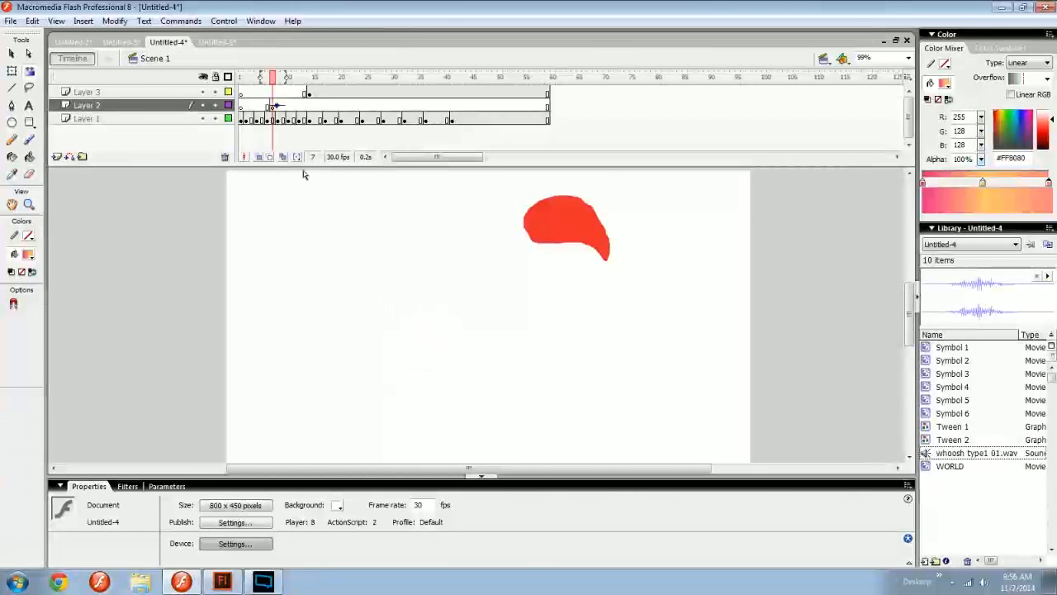
Shift the whoosh sound's keyframe on Layer 2 one frame earlier, to frame 6
{"action": "left_click", "coordinate": [278, 107]}
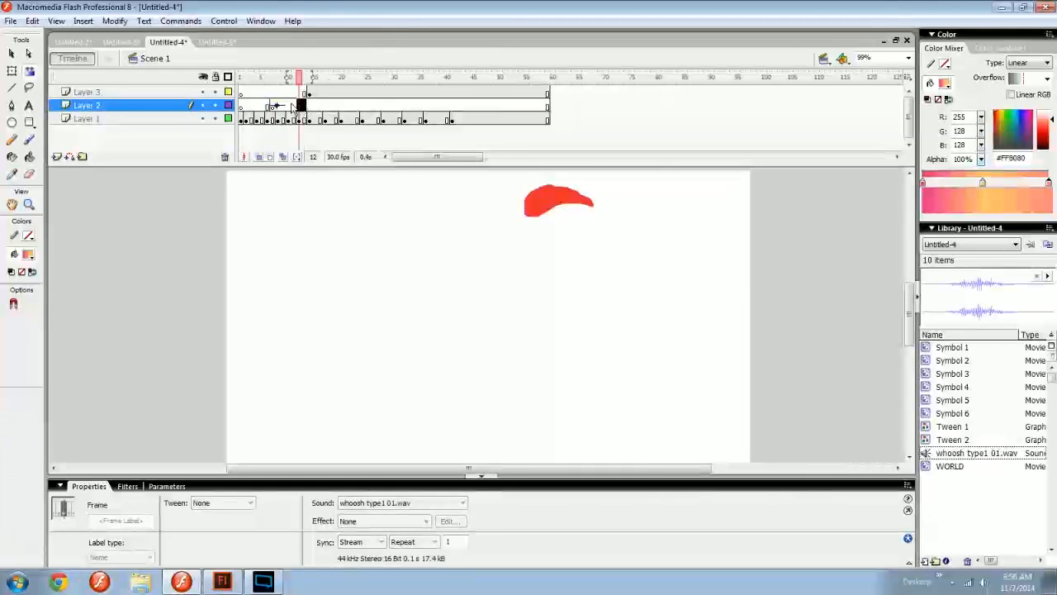
{"action": "left_click", "coordinate": [283, 107]}
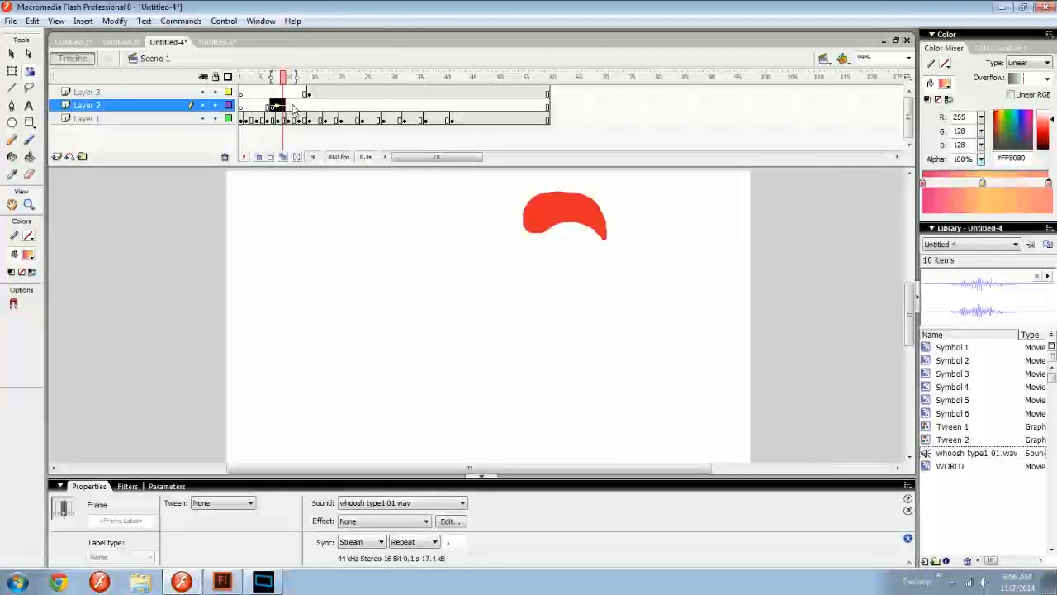
{"action": "mouse_move", "coordinate": [294, 109]}
{"action": "left_mouse_down"}
{"action": "mouse_move", "coordinate": [304, 108]}
{"action": "mouse_move", "coordinate": [277, 108]}
{"action": "mouse_move", "coordinate": [308, 108]}
{"action": "mouse_move", "coordinate": [289, 108]}
{"action": "left_mouse_up"}
{"action": "left_click", "coordinate": [315, 108]}
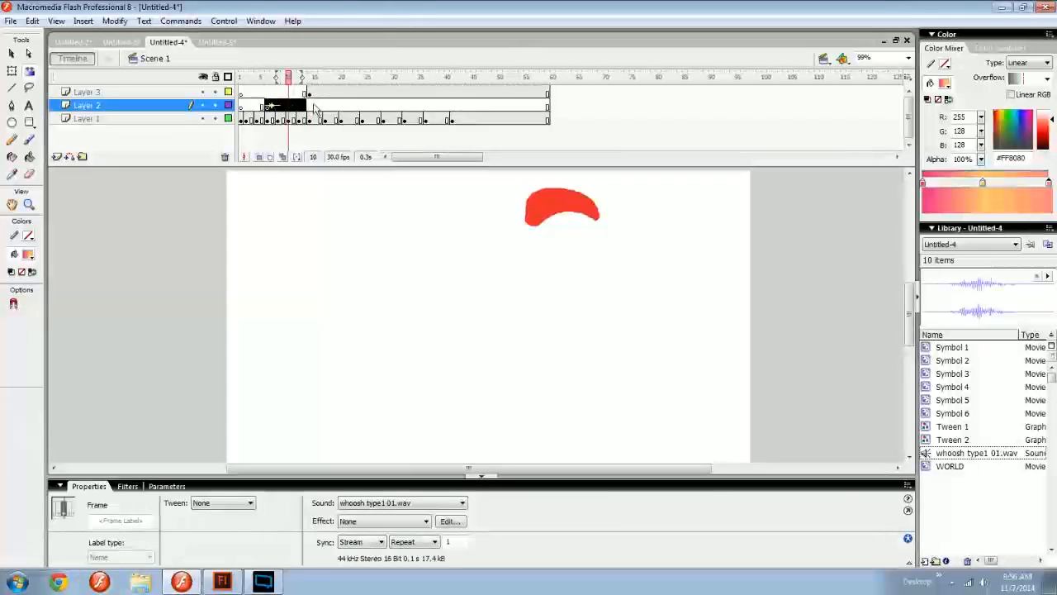
{"action": "left_click", "coordinate": [315, 107]}
Play the animation from frame 1 to check the sound's timing, and return to frame 7 of Layer 2
{"action": "left_click_drag", "start_coordinate": [249, 78], "coordinate": [272, 78]}
{"action": "left_click", "coordinate": [272, 107]}
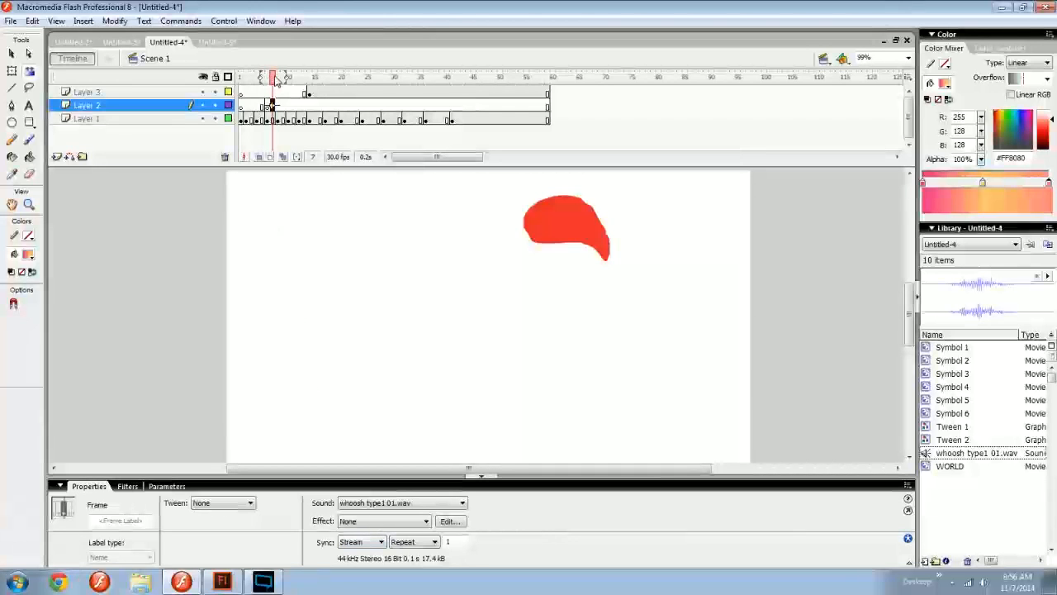
{"action": "left_click_drag", "start_coordinate": [276, 78], "coordinate": [230, 85]}
{"action": "key", "text": "Return"}
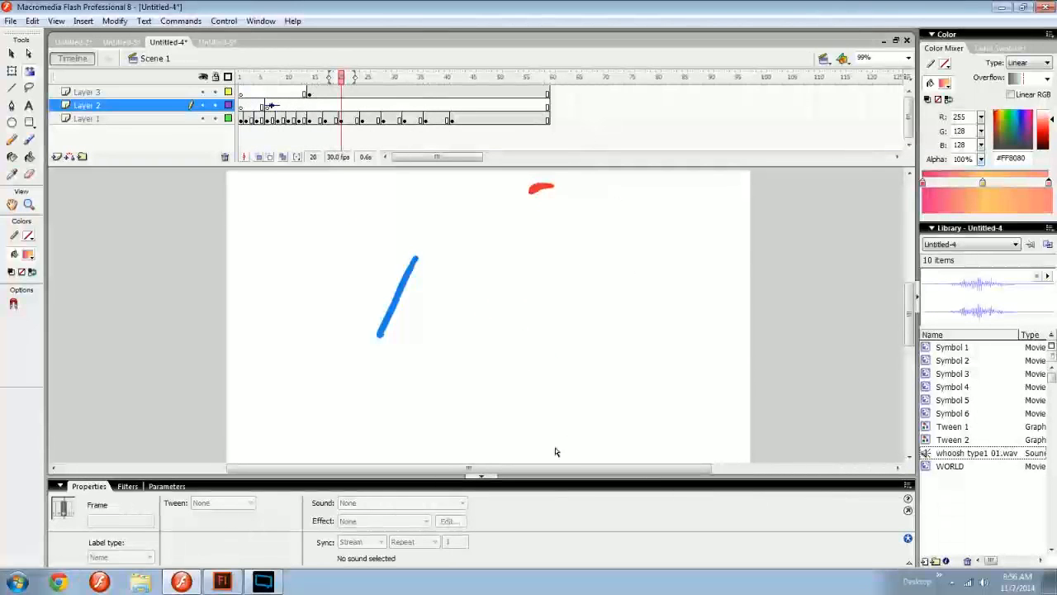
{"action": "left_click", "coordinate": [273, 106]}
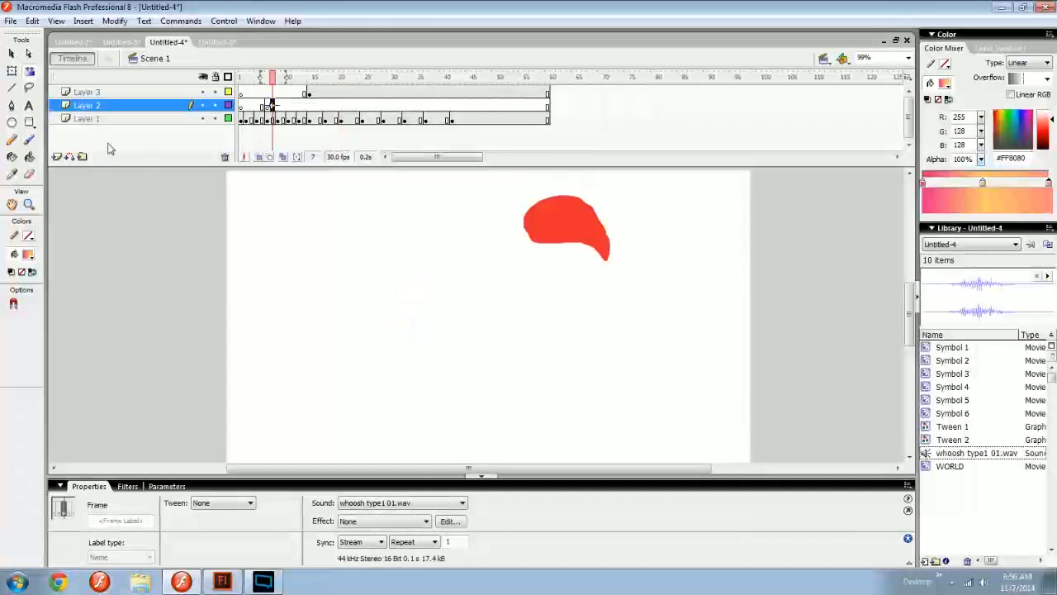
Add two layers above Layer 2 and place the whoosh sound on a new keyframe at frame 12 of the lower one
{"action": "double_click", "coordinate": [59, 158]}
{"action": "left_click", "coordinate": [300, 120]}
{"action": "key", "text": "F6"}
{"action": "left_click_drag", "start_coordinate": [975, 453], "coordinate": [645, 290]}
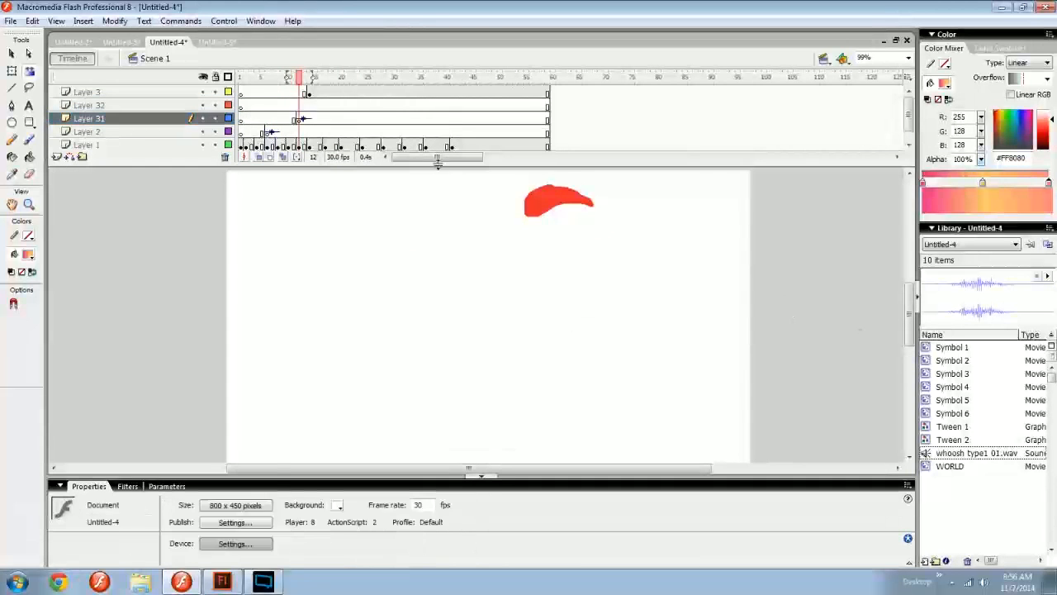
Insert keyframes at frames 20 and 21 of Layer 31, with the whoosh sound on frame 20
{"action": "left_click", "coordinate": [342, 119]}
{"action": "key", "text": "F6"}
{"action": "left_click_drag", "start_coordinate": [983, 276], "coordinate": [628, 289]}
{"action": "key", "text": "F6"}
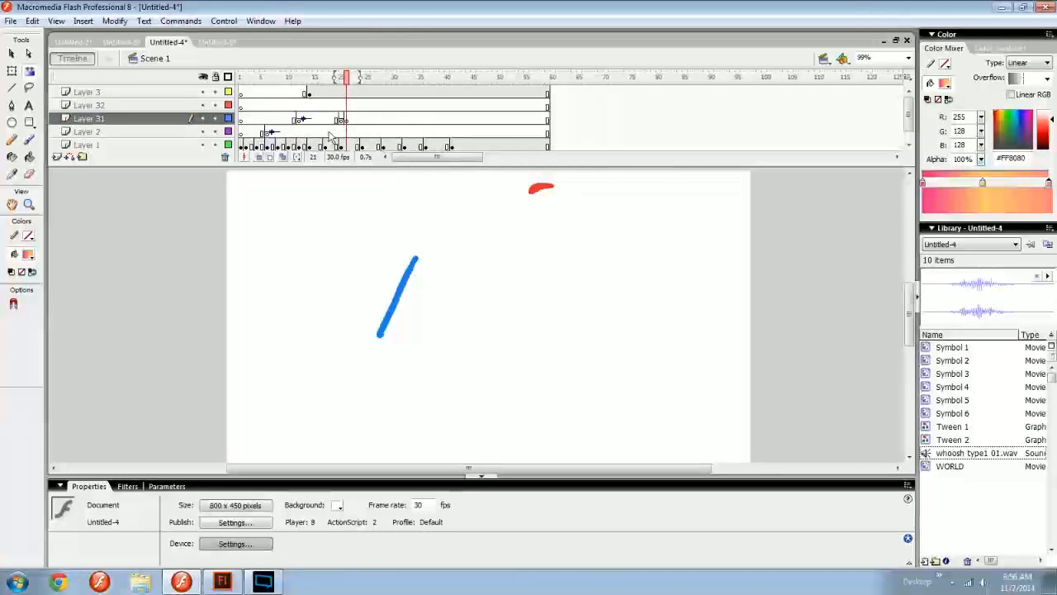
Insert a keyframe at frame 15 of Layer 2 and place the whoosh sound on it
{"action": "left_click", "coordinate": [315, 132]}
{"action": "key", "text": "F6"}
{"action": "left_click_drag", "start_coordinate": [996, 315], "coordinate": [660, 273]}
Review the sound on frame 20 of Layer 31, play the animation, and return to frame 1
{"action": "left_click", "coordinate": [342, 120]}
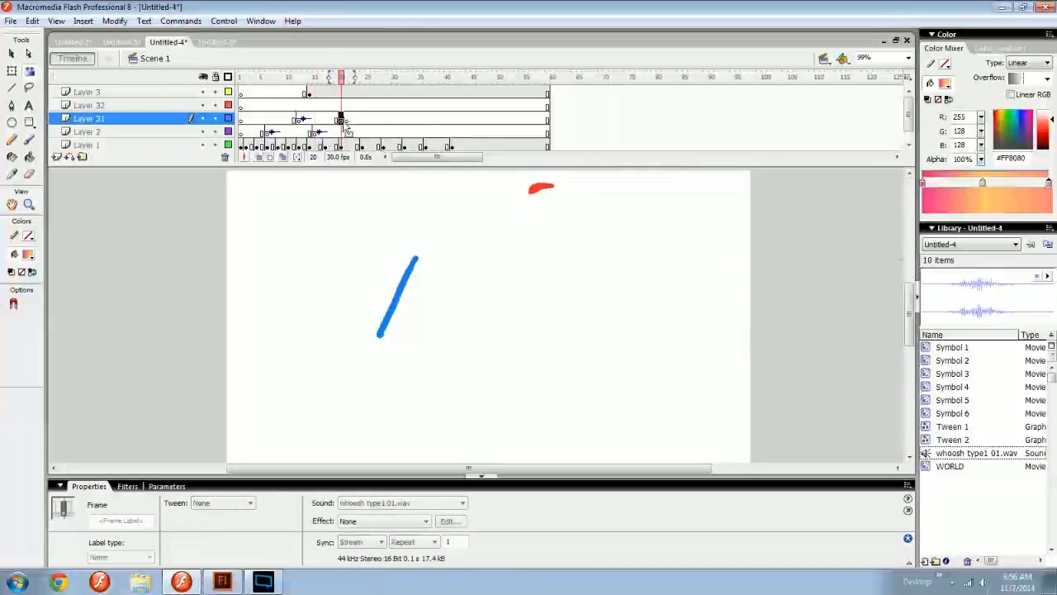
{"action": "key", "text": "F6"}
{"action": "key", "text": "Return"}
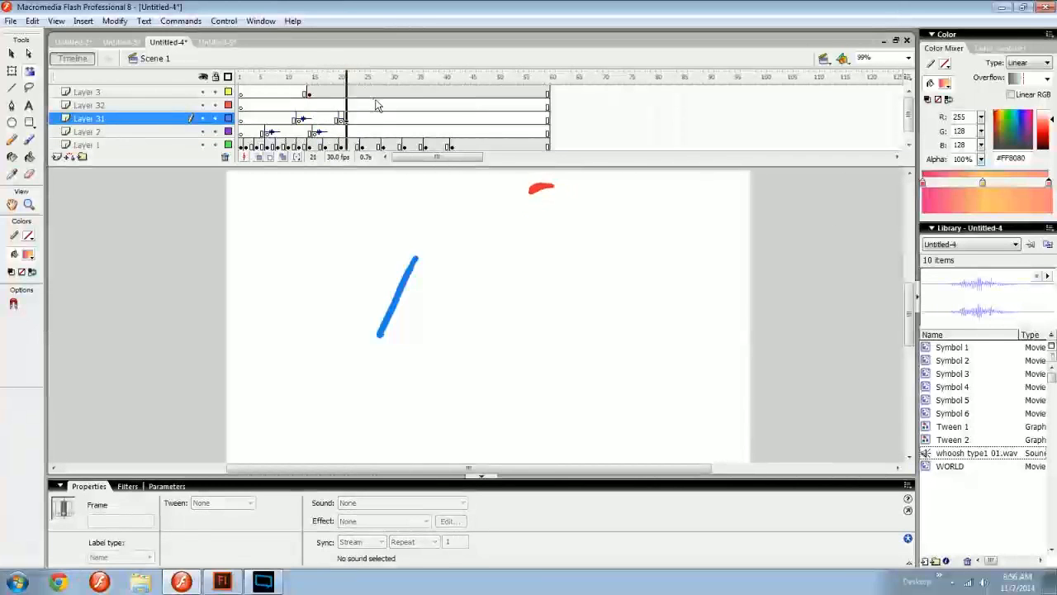
{"action": "left_click_drag", "start_coordinate": [317, 76], "coordinate": [238, 115]}
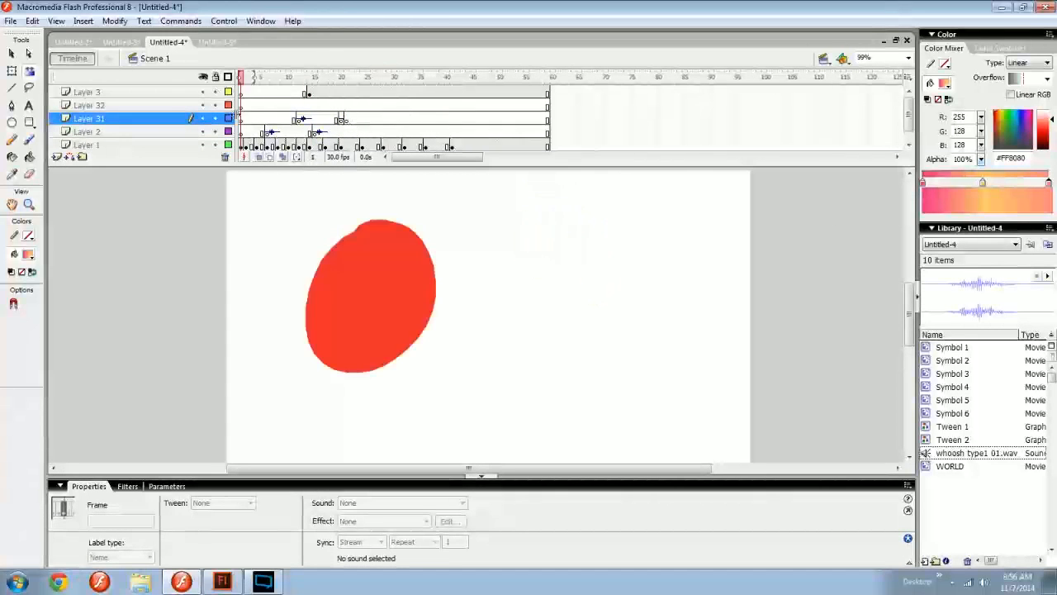
Delete Layer 2, Layer 31 and Layer 32 from the timeline
{"action": "left_click", "coordinate": [171, 106]}
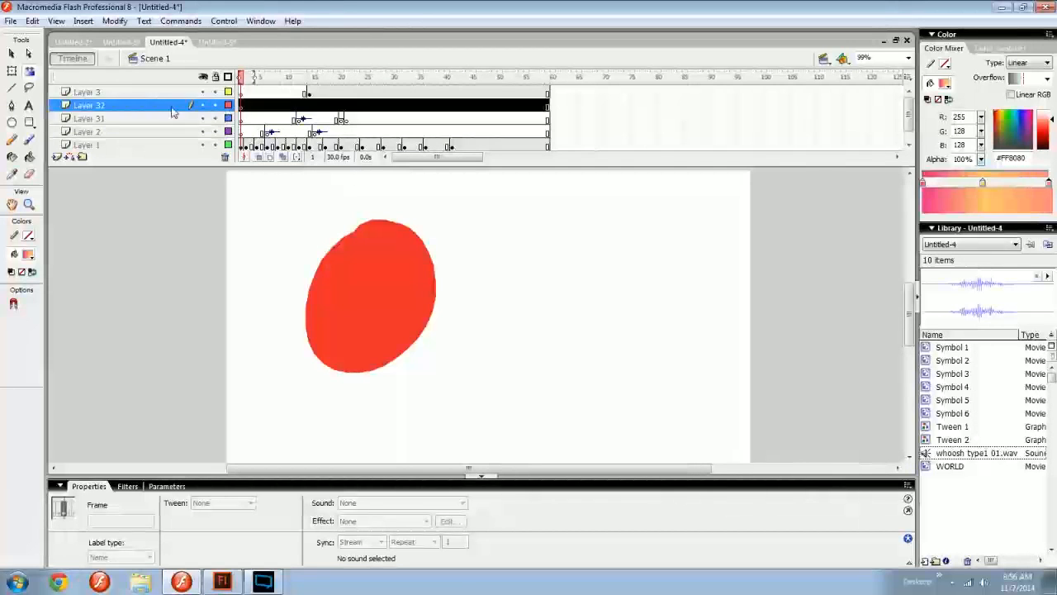
{"action": "left_click", "coordinate": [171, 134], "text": "shift"}
{"action": "left_click", "coordinate": [218, 157]}
{"action": "left_click", "coordinate": [223, 157]}
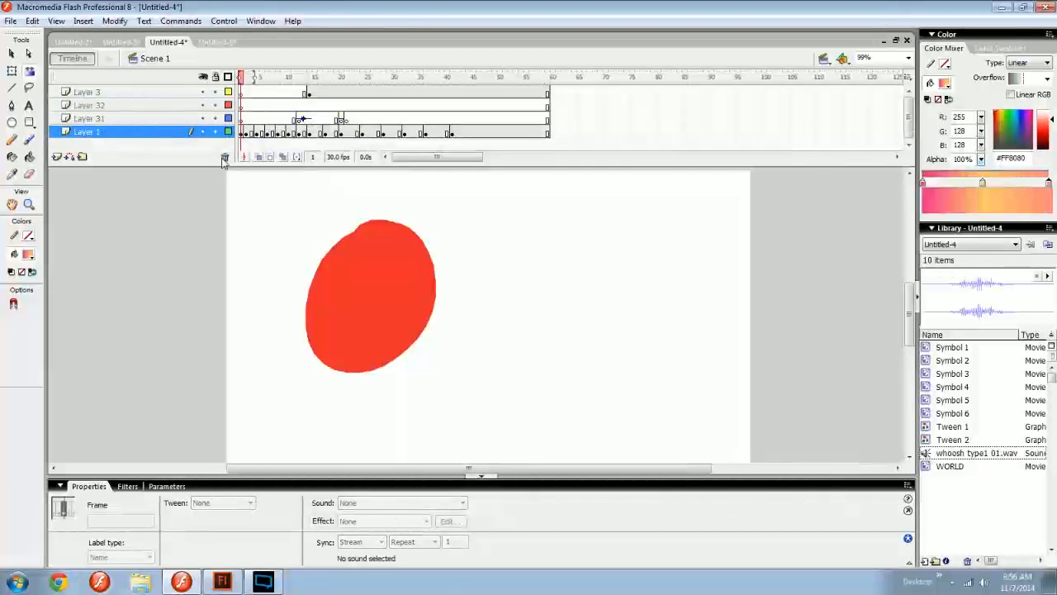
{"action": "left_click", "coordinate": [193, 121]}
{"action": "left_click", "coordinate": [194, 107], "text": "shift"}
{"action": "left_click", "coordinate": [224, 157]}
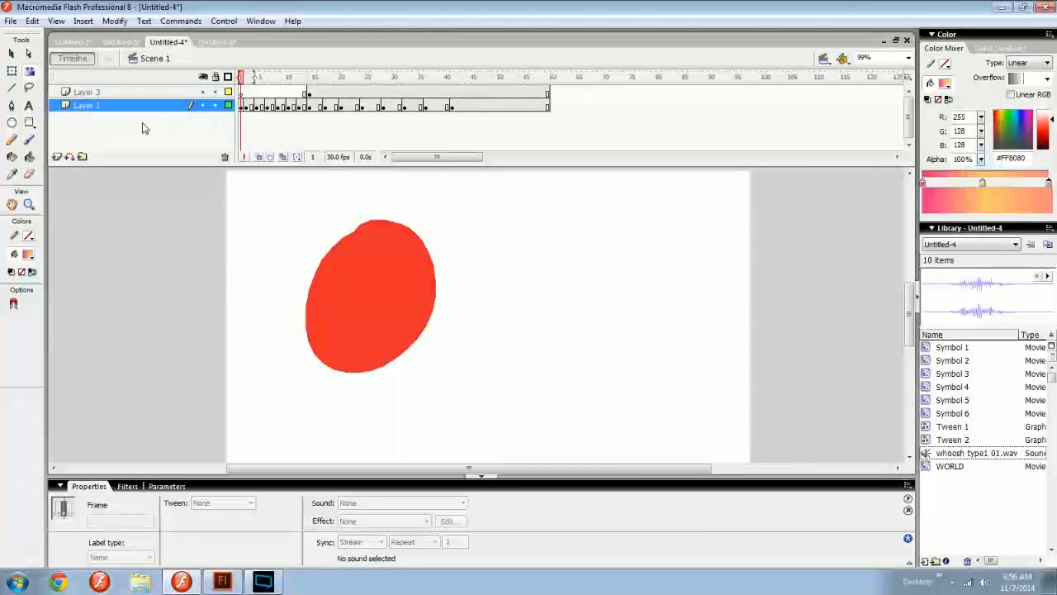
Convert Layer 3 into a guide layer
{"action": "left_click", "coordinate": [124, 92]}
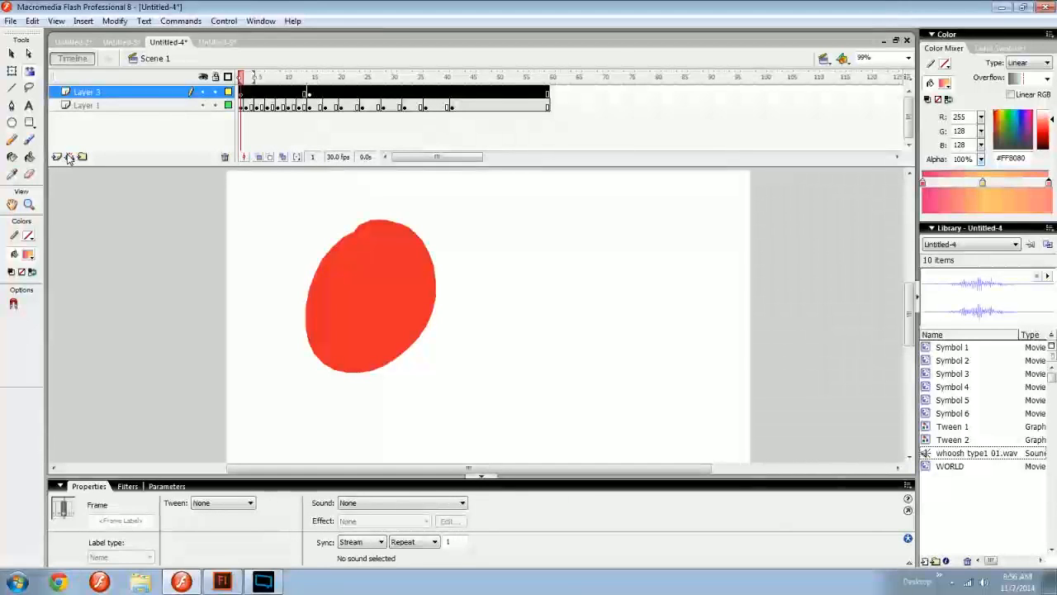
{"action": "right_click", "coordinate": [102, 98]}
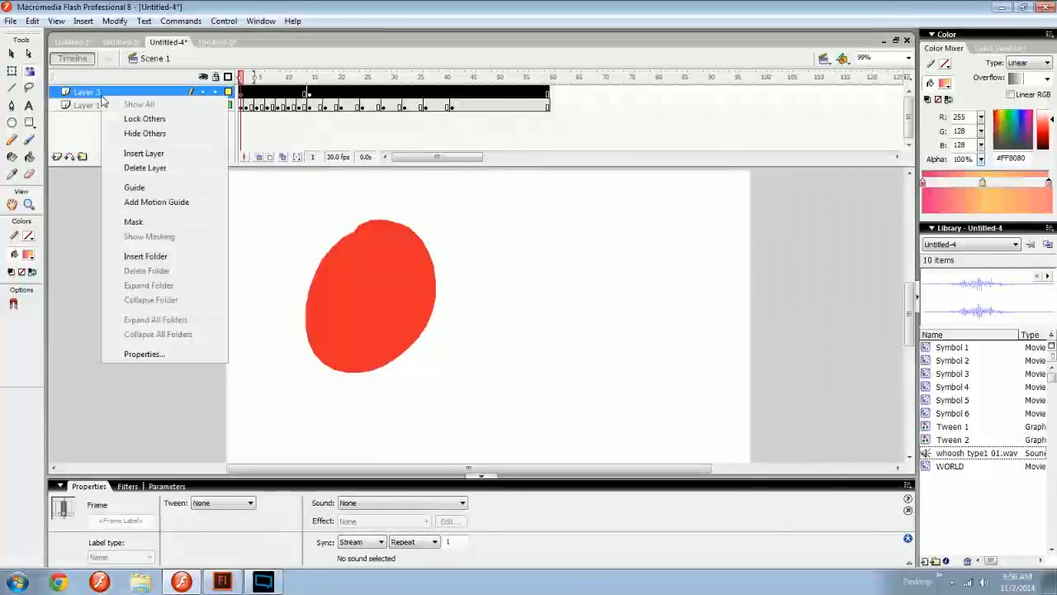
{"action": "left_click", "coordinate": [135, 188]}
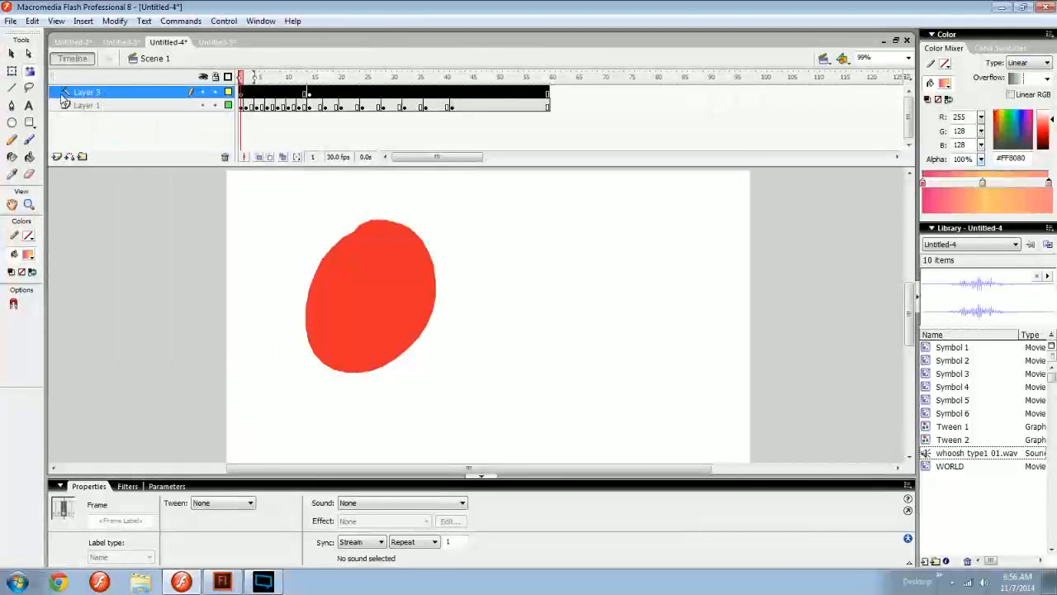
{"action": "left_click", "coordinate": [223, 20]}
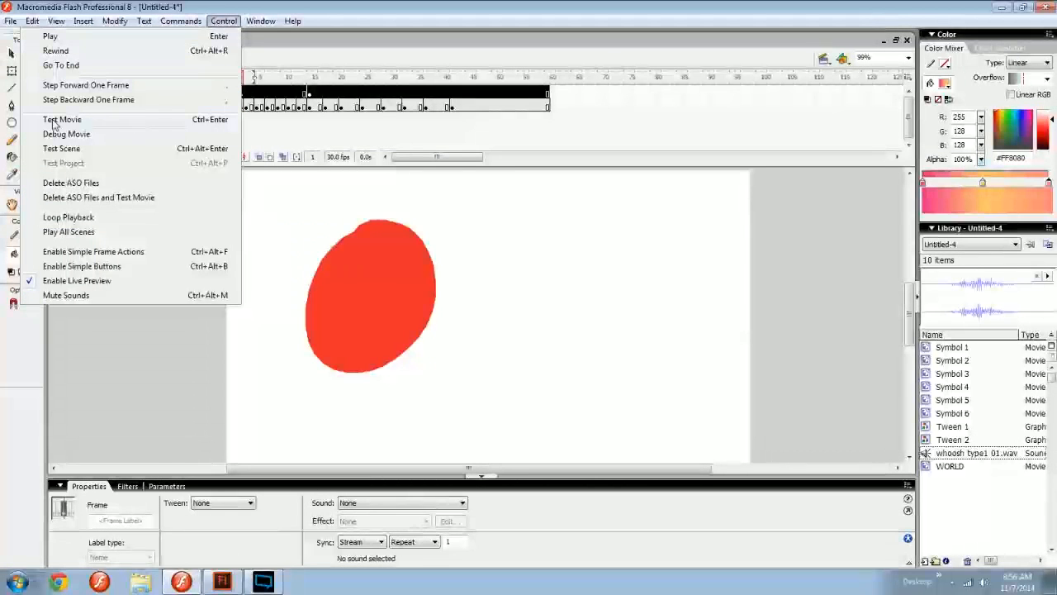
{"action": "left_click", "coordinate": [302, 193]}
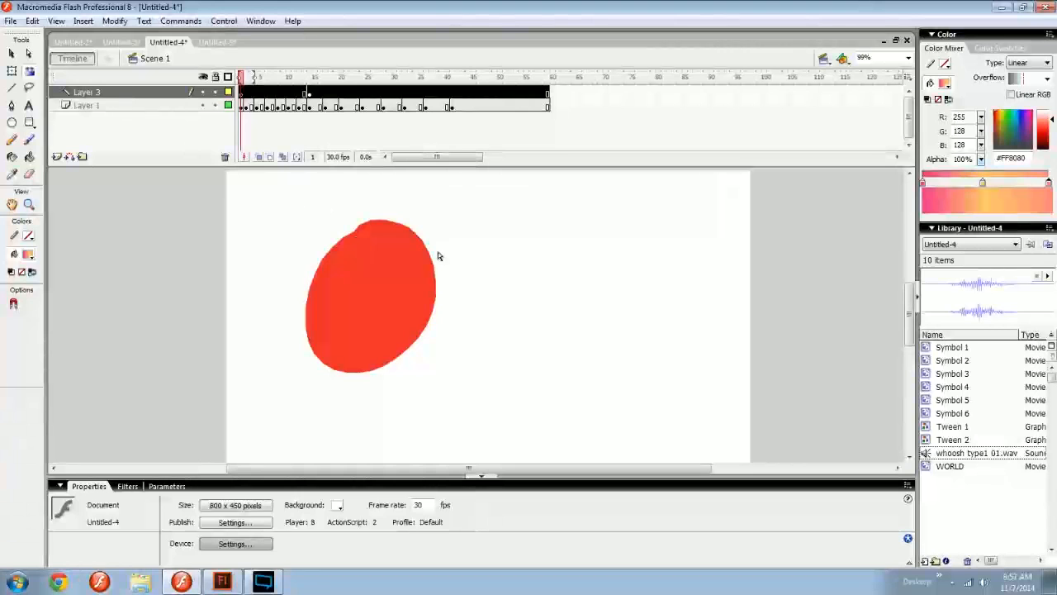
{"action": "key", "text": "v"}
{"action": "left_click_drag", "start_coordinate": [638, 258], "coordinate": [226, 391]}
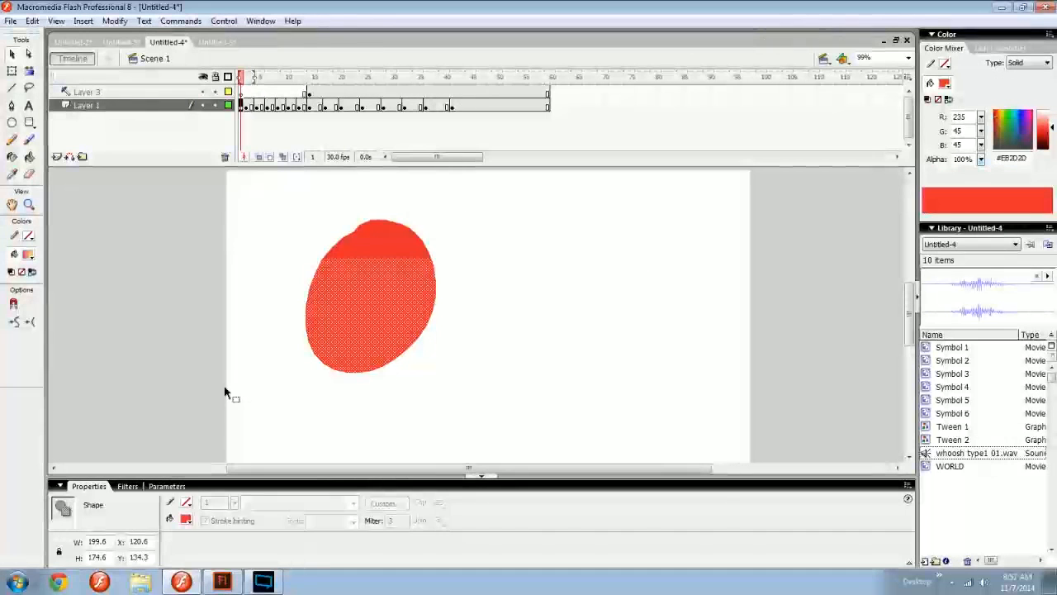
{"action": "left_click", "coordinate": [215, 363]}
{"action": "left_click", "coordinate": [104, 92]}
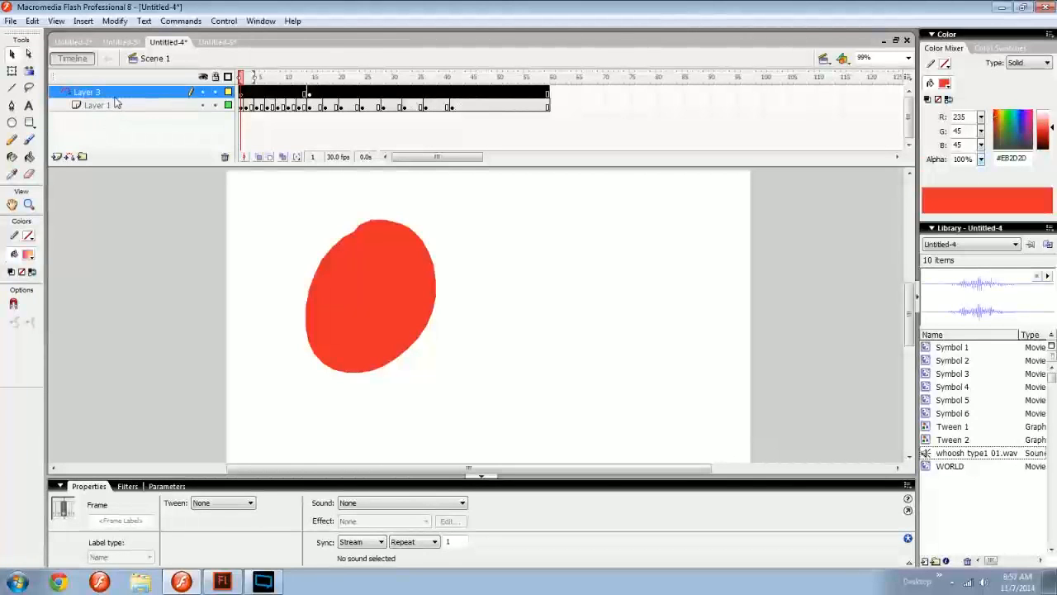
{"action": "key", "text": "n"}
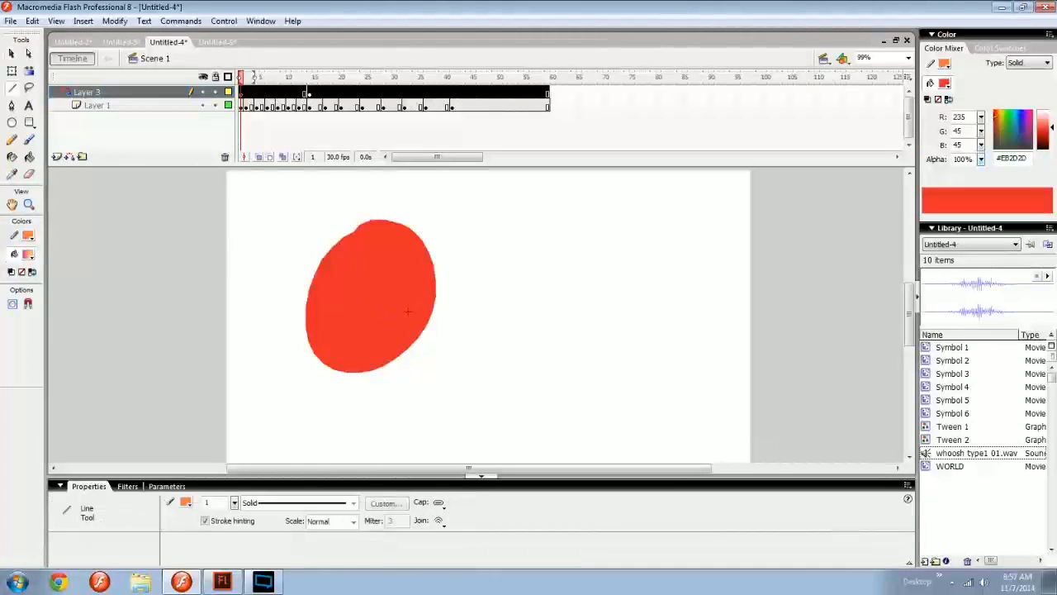
{"action": "key", "text": "b"}
{"action": "key", "text": "v"}
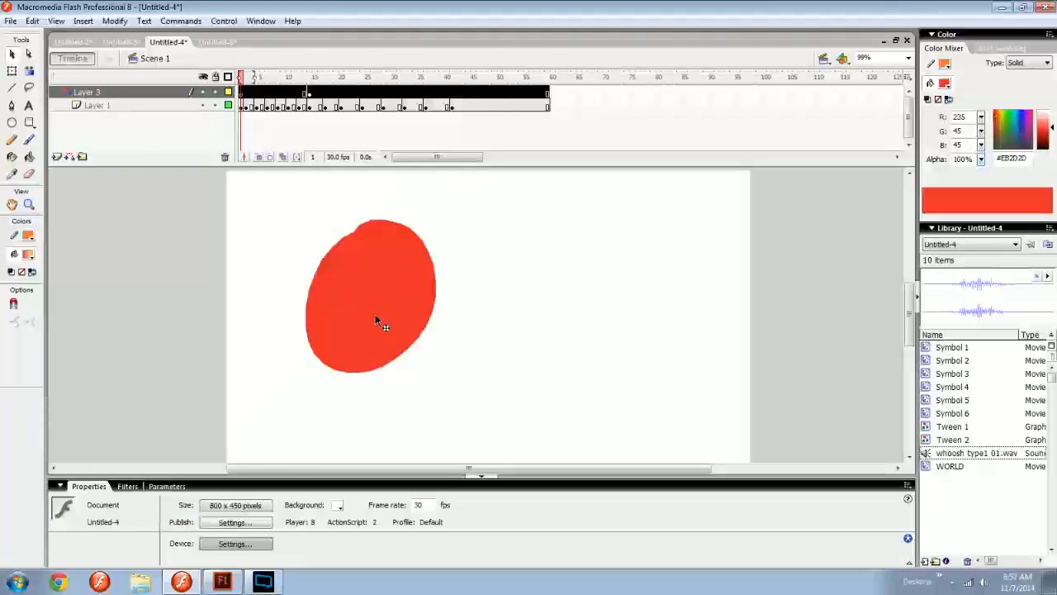
{"action": "mouse_move", "coordinate": [369, 312]}
{"action": "left_mouse_down"}
{"action": "mouse_move", "coordinate": [556, 427]}
{"action": "mouse_move", "coordinate": [620, 317]}
{"action": "mouse_move", "coordinate": [588, 432]}
{"action": "mouse_move", "coordinate": [396, 318]}
{"action": "mouse_move", "coordinate": [599, 331]}
{"action": "mouse_move", "coordinate": [361, 325]}
{"action": "left_mouse_up"}
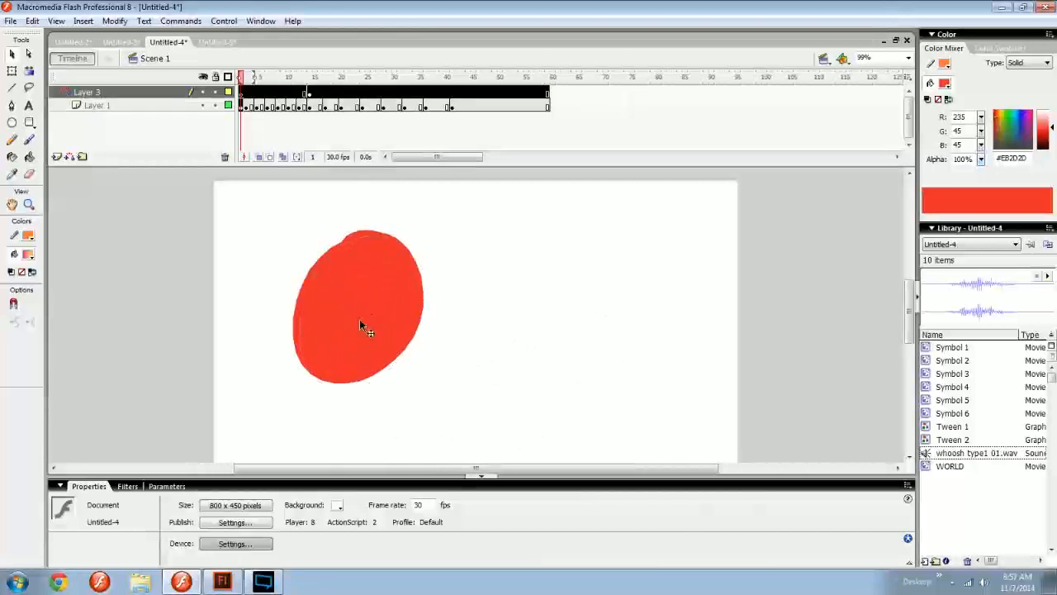
{"action": "left_click", "coordinate": [488, 404]}
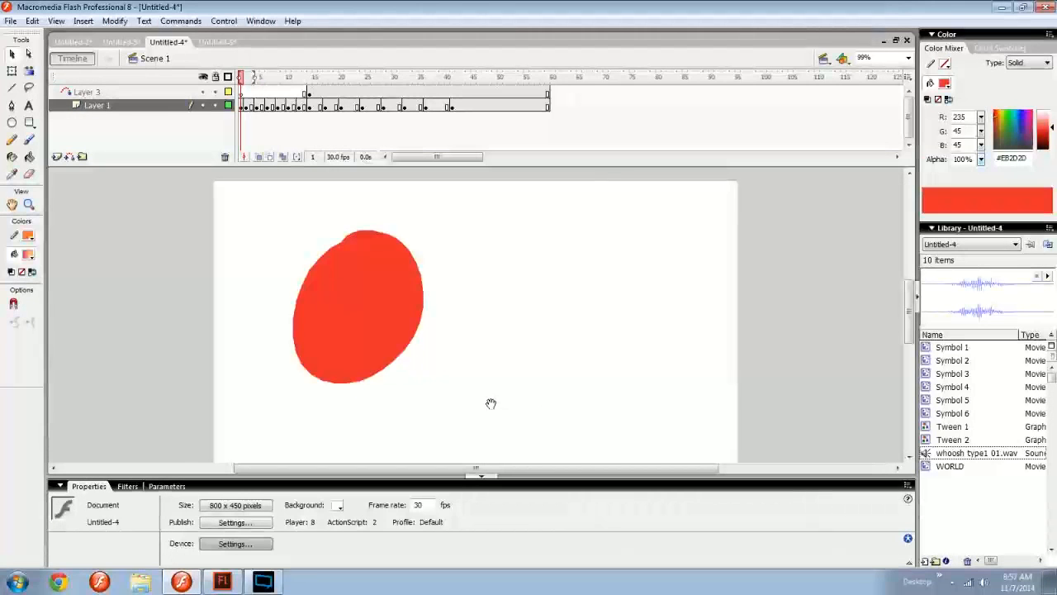
Delete Layer 3 from the timeline
{"action": "left_click", "coordinate": [199, 93]}
{"action": "left_click", "coordinate": [224, 156]}
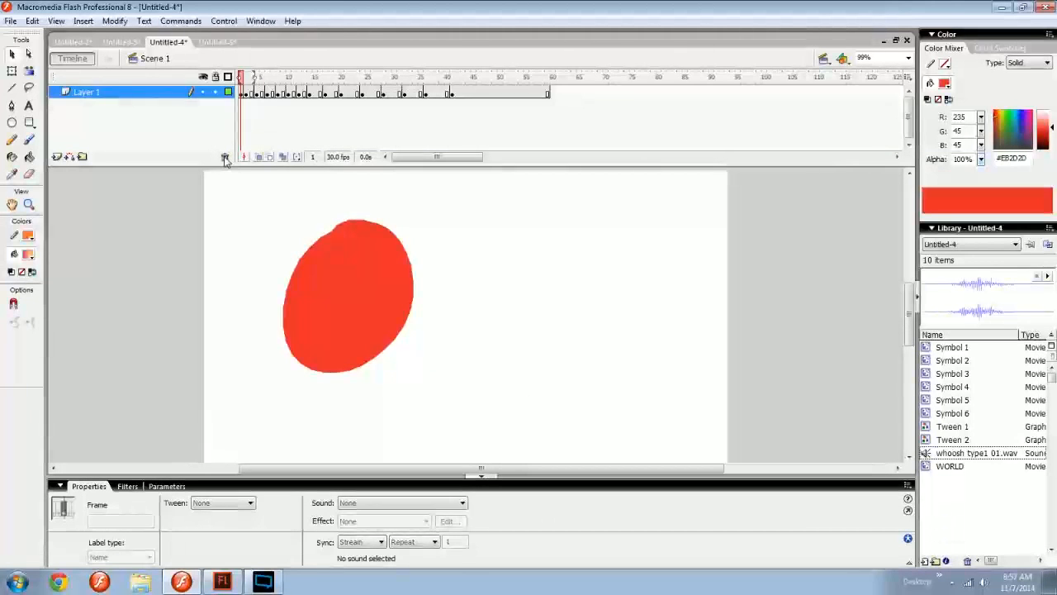
{"action": "left_click", "coordinate": [227, 260]}
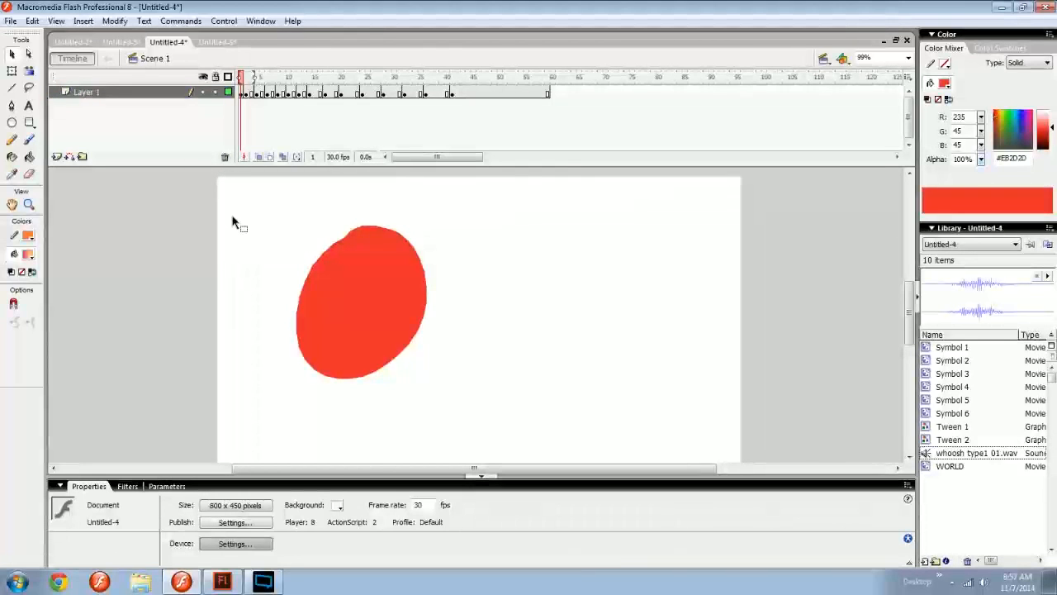
Remove all the animation frames from Layer 1 and insert a blank keyframe at frame 1
{"action": "left_click_drag", "start_coordinate": [241, 93], "coordinate": [516, 110]}
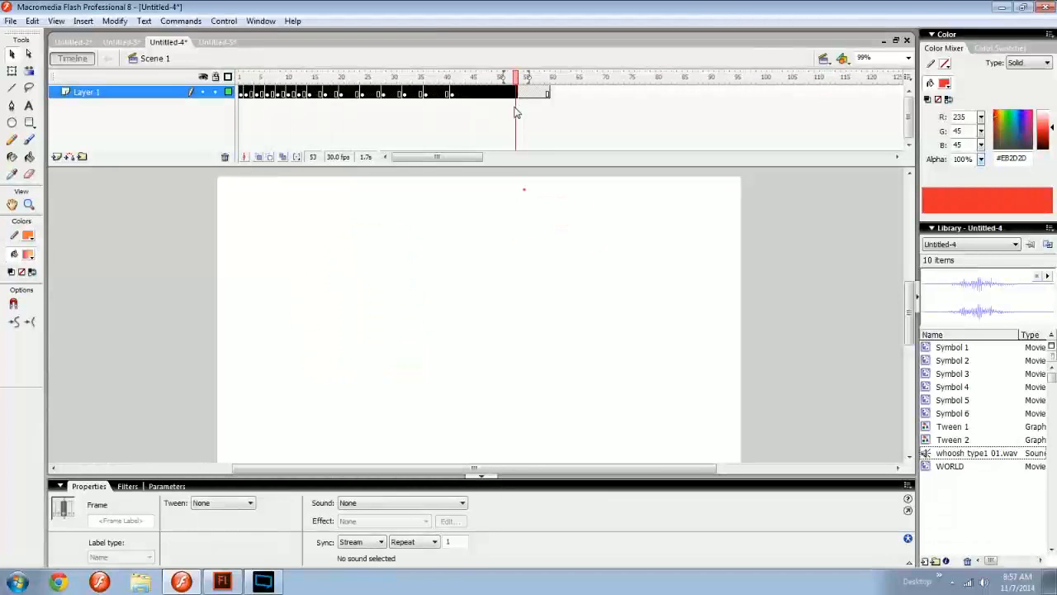
{"action": "key", "text": "shift+F5"}
{"action": "key", "text": "shift+F5"}
{"action": "left_click", "coordinate": [242, 96]}
{"action": "key", "text": "F7"}
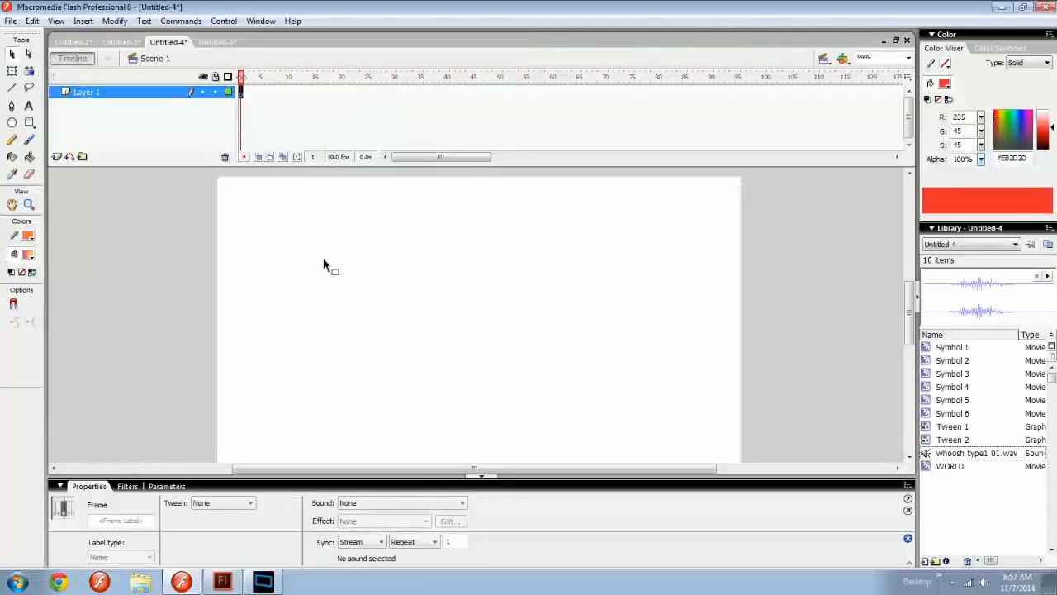
Collapse the Properties panel to enlarge the workspace and set the fill colour to near-black #1A1A1A
{"action": "left_click", "coordinate": [328, 266]}
{"action": "left_click_drag", "start_coordinate": [373, 315], "coordinate": [346, 301]}
{"action": "left_click_drag", "start_coordinate": [344, 249], "coordinate": [343, 258]}
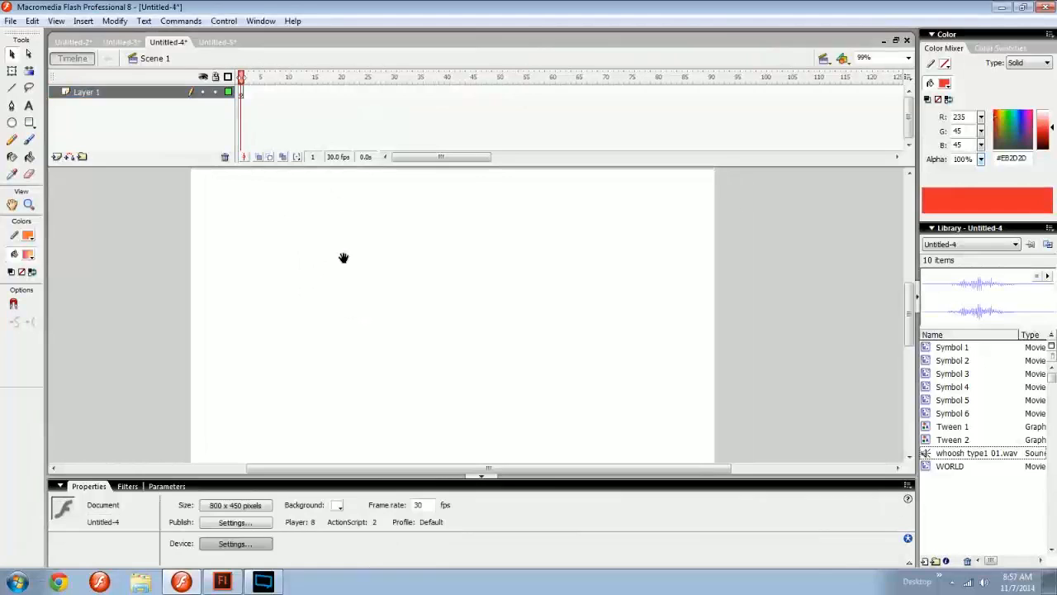
{"action": "left_click", "coordinate": [362, 485]}
{"action": "left_click_drag", "start_coordinate": [367, 406], "coordinate": [348, 441]}
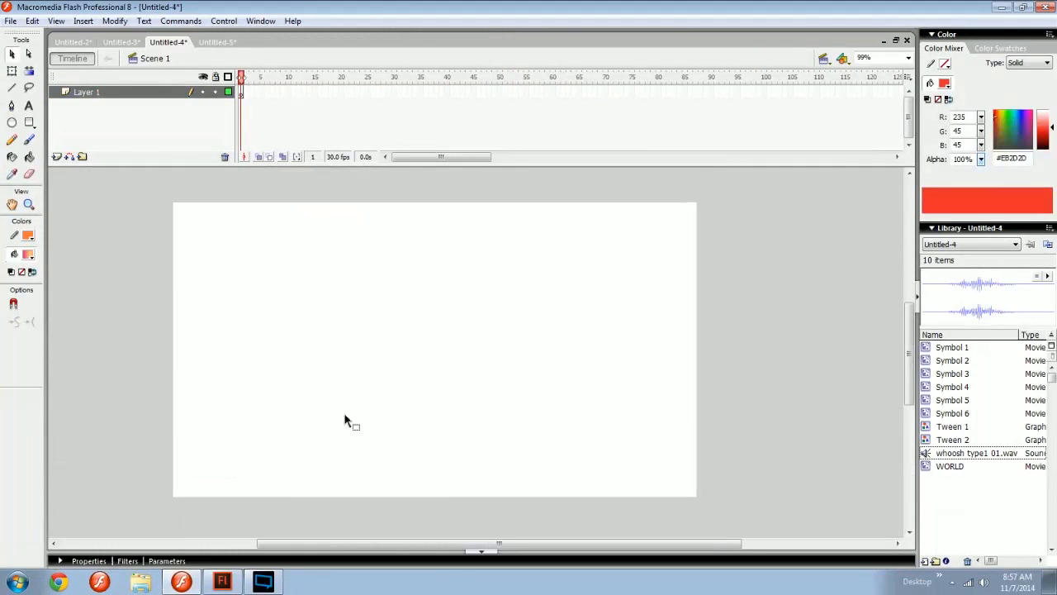
{"action": "left_click", "coordinate": [25, 257]}
{"action": "left_click", "coordinate": [29, 290]}
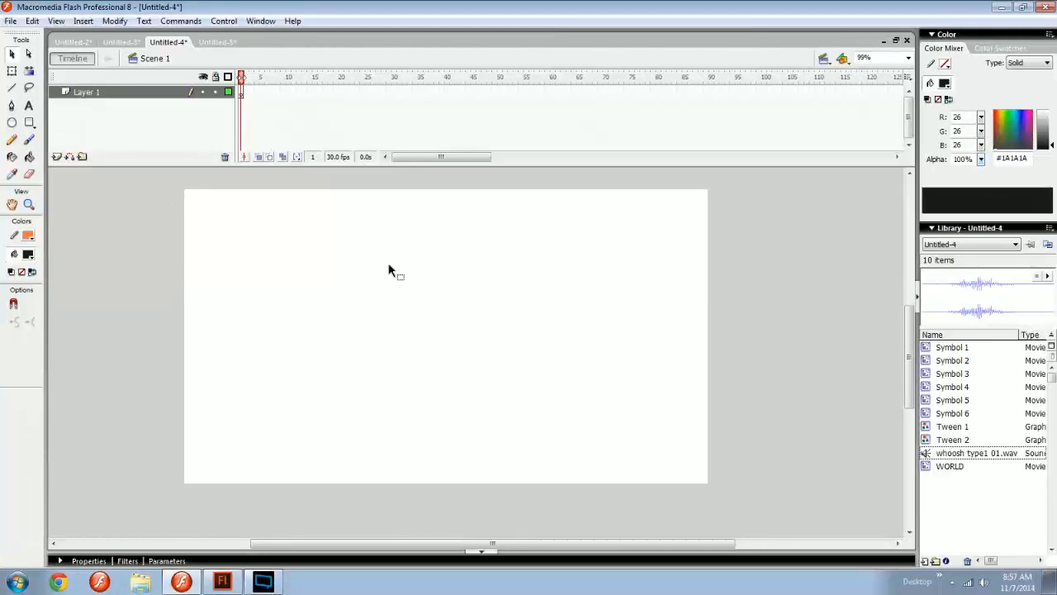
Brush a closed theatre-mask outline on the stage, with a curved top edge and a pointed chin
{"action": "key", "text": "b"}
{"action": "left_click_drag", "start_coordinate": [314, 264], "coordinate": [477, 264]}
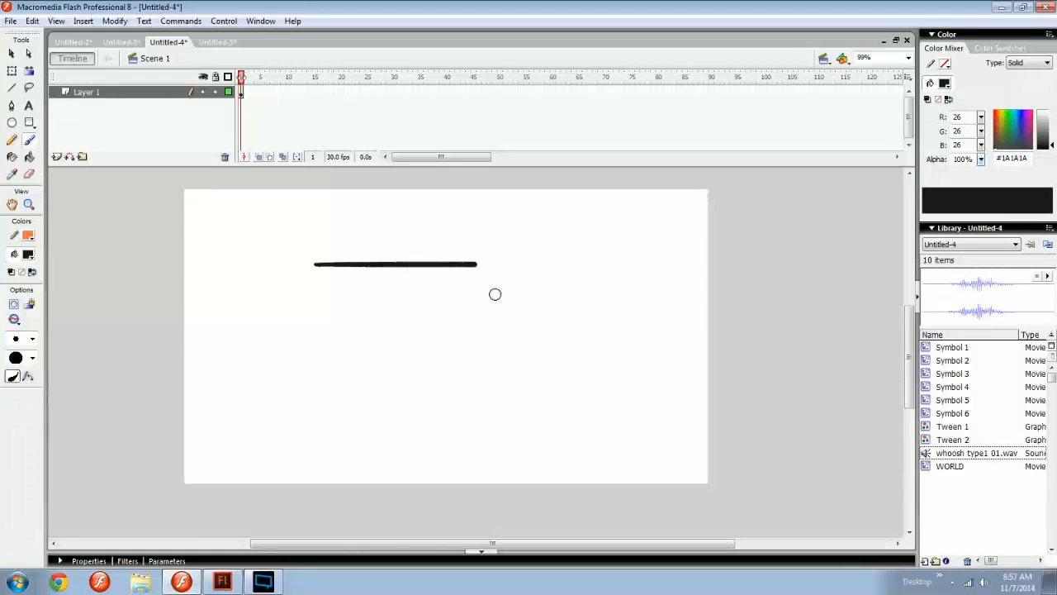
{"action": "key", "text": "ctrl+z"}
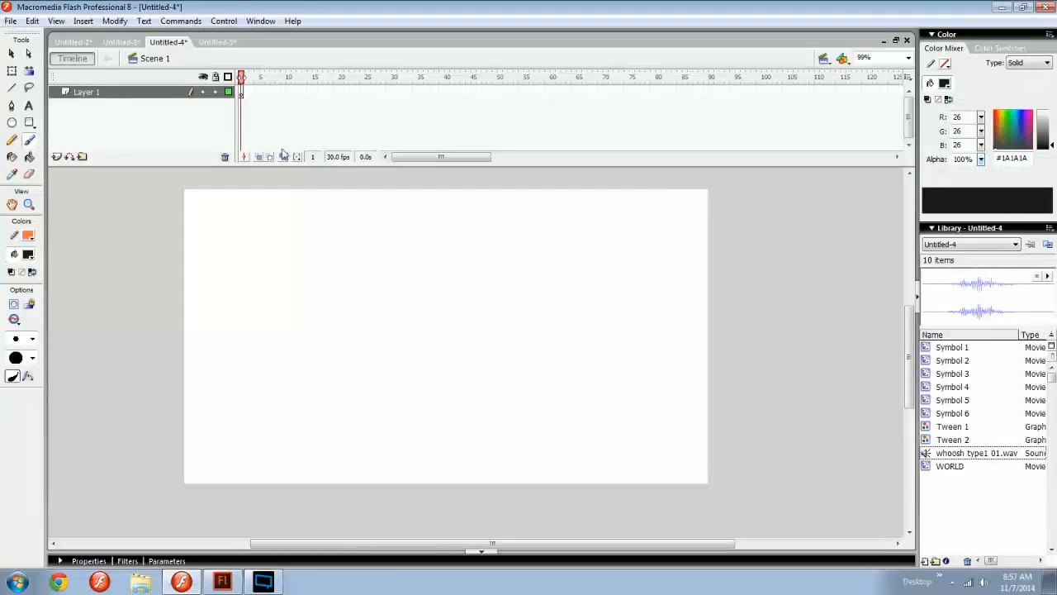
{"action": "left_click_drag", "start_coordinate": [345, 241], "coordinate": [465, 239]}
{"action": "left_click_drag", "start_coordinate": [346, 239], "coordinate": [367, 431]}
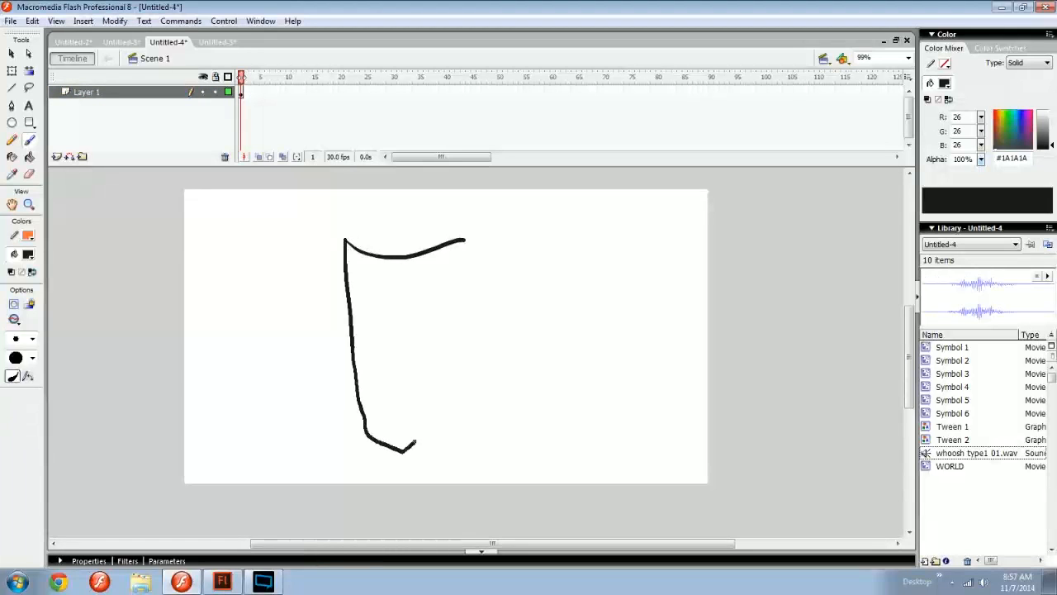
{"action": "left_click_drag", "start_coordinate": [453, 407], "coordinate": [469, 239]}
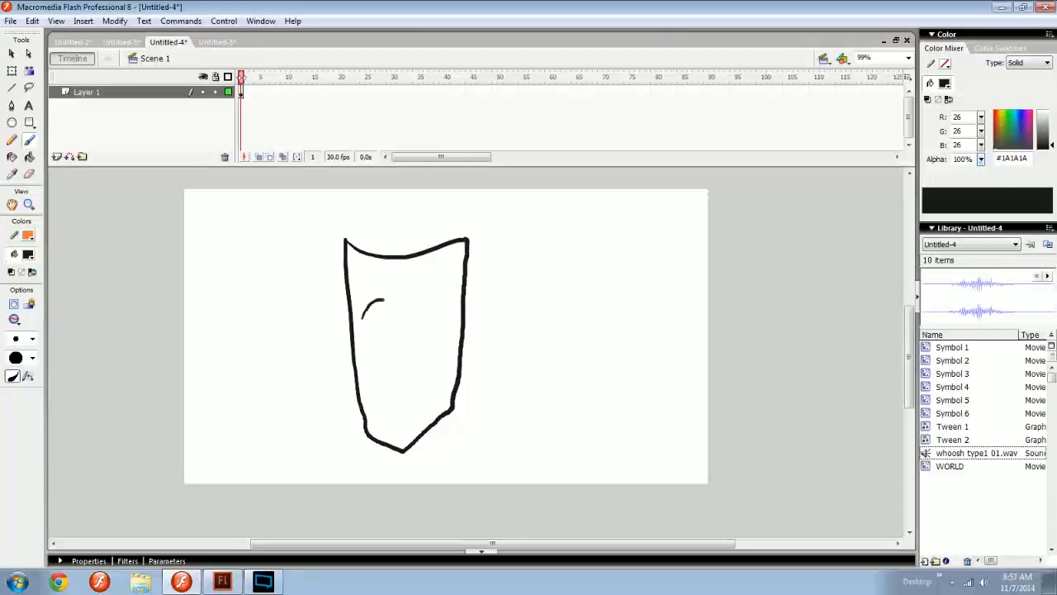
Brush two eye openings inside the upper half of the mask, undoing and redrawing the faulty strokes
{"action": "left_click_drag", "start_coordinate": [380, 321], "coordinate": [364, 323]}
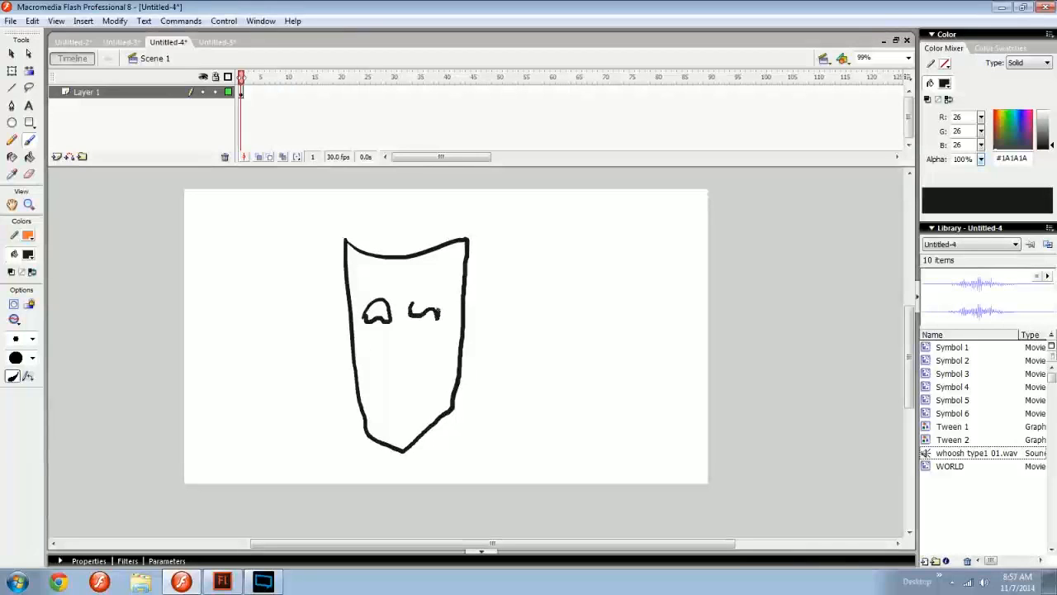
{"action": "key", "text": "ctrl+z"}
{"action": "key", "text": "ctrl+z"}
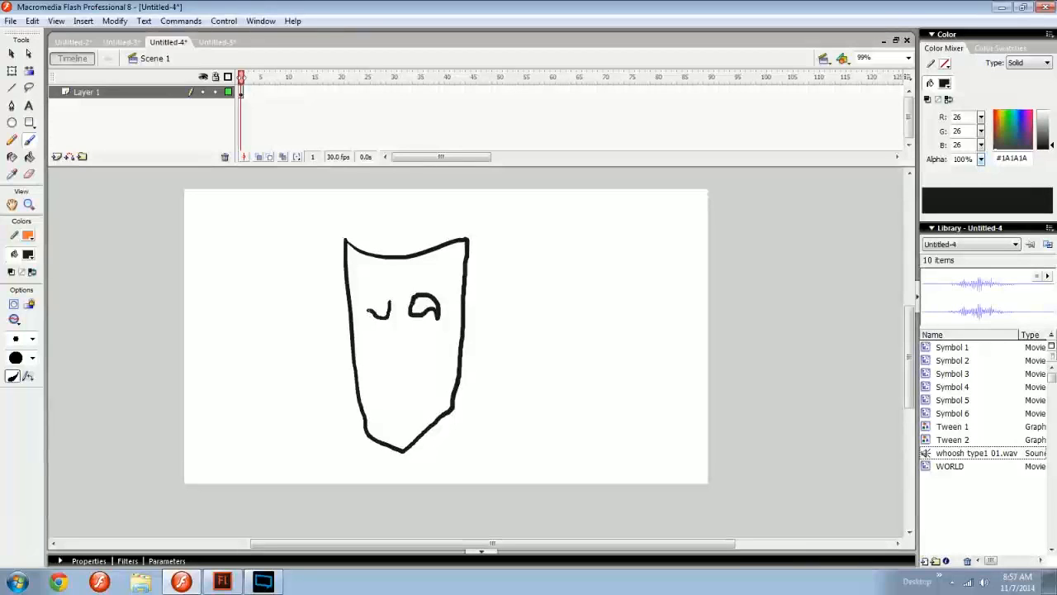
Brush a large open mouth on the mask and fill the face around the eyes and mouth with #1A1A1A
{"action": "mouse_move", "coordinate": [404, 365]}
{"action": "left_mouse_down"}
{"action": "mouse_move", "coordinate": [418, 349]}
{"action": "mouse_move", "coordinate": [433, 363]}
{"action": "left_mouse_up"}
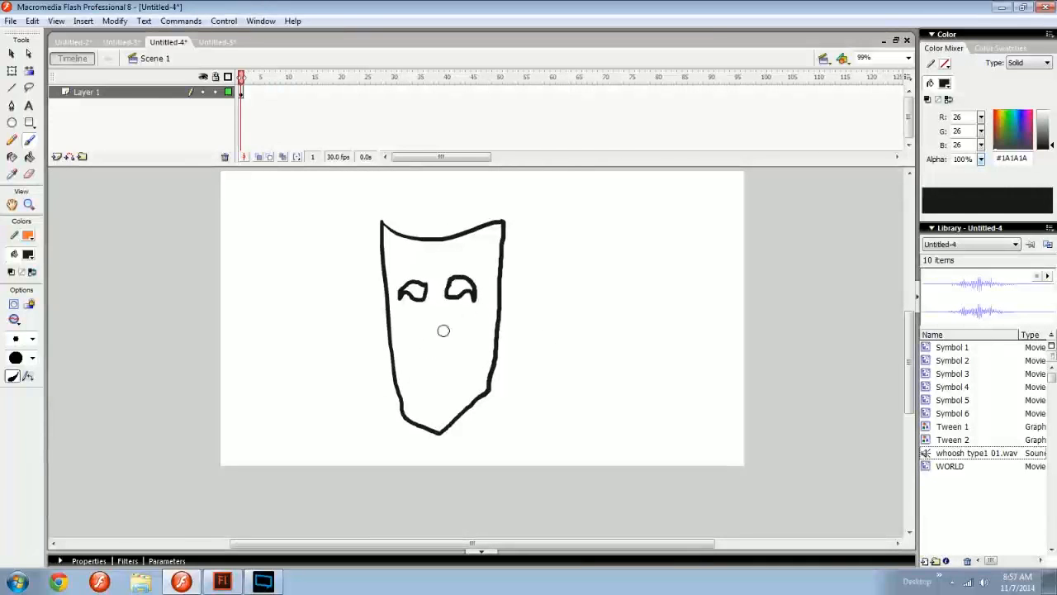
{"action": "mouse_move", "coordinate": [416, 330]}
{"action": "left_mouse_down"}
{"action": "mouse_move", "coordinate": [469, 314]}
{"action": "mouse_move", "coordinate": [465, 394]}
{"action": "mouse_move", "coordinate": [433, 373]}
{"action": "mouse_move", "coordinate": [410, 384]}
{"action": "mouse_move", "coordinate": [420, 332]}
{"action": "left_mouse_up"}
{"action": "key", "text": "k"}
{"action": "left_click", "coordinate": [442, 318]}
{"action": "key", "text": "b"}
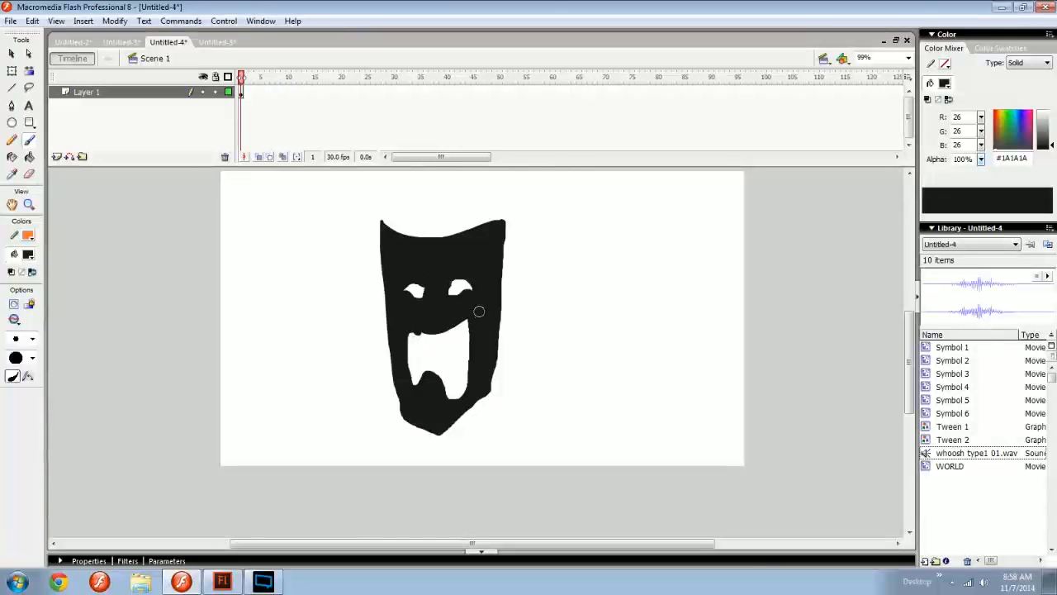
Convert the whole mask drawing into a symbol and move it toward the left side of the stage
{"action": "key", "text": "ctrl+a"}
{"action": "key", "text": "F8"}
{"action": "key", "text": "Return"}
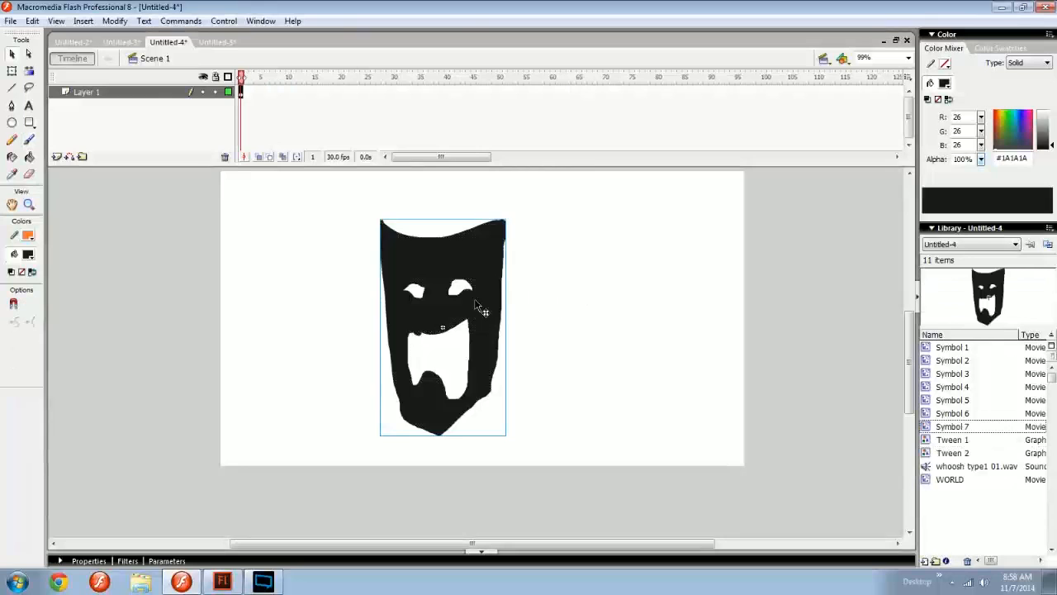
{"action": "left_click_drag", "start_coordinate": [475, 304], "coordinate": [383, 287]}
Add a new layer beneath Layer 1 and draw a large upright rectangle on it beside the mask
{"action": "left_click", "coordinate": [57, 156]}
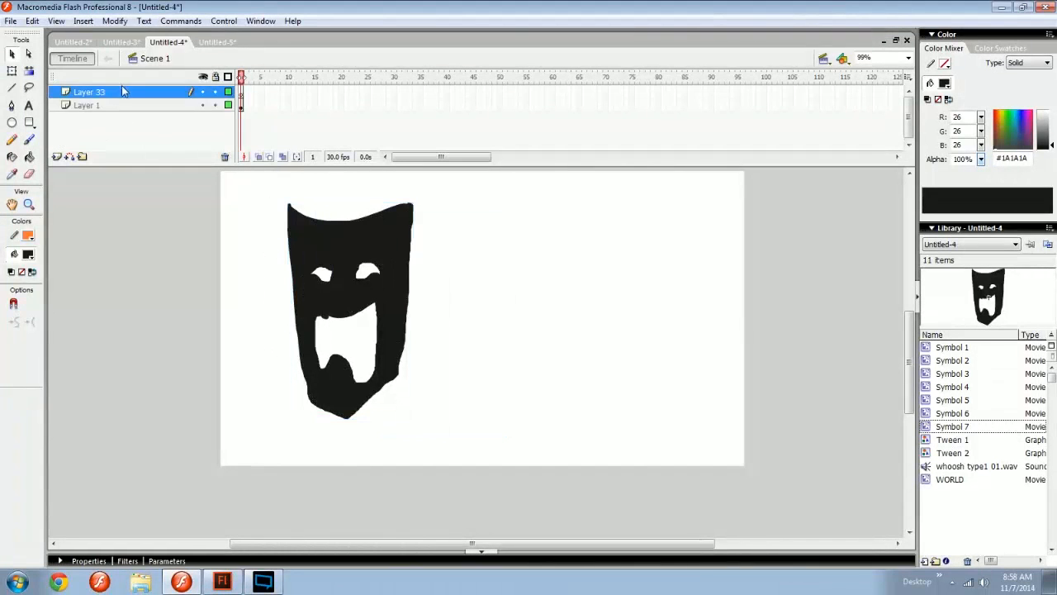
{"action": "left_click_drag", "start_coordinate": [87, 92], "coordinate": [87, 112]}
{"action": "key", "text": "r"}
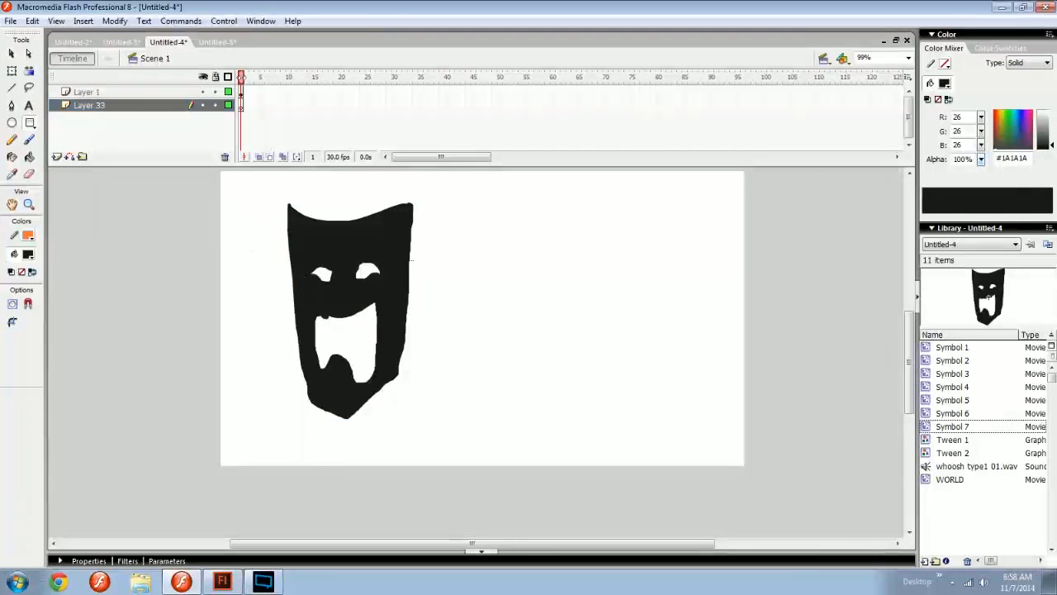
{"action": "left_click_drag", "start_coordinate": [476, 210], "coordinate": [677, 445]}
{"action": "key", "text": "v"}
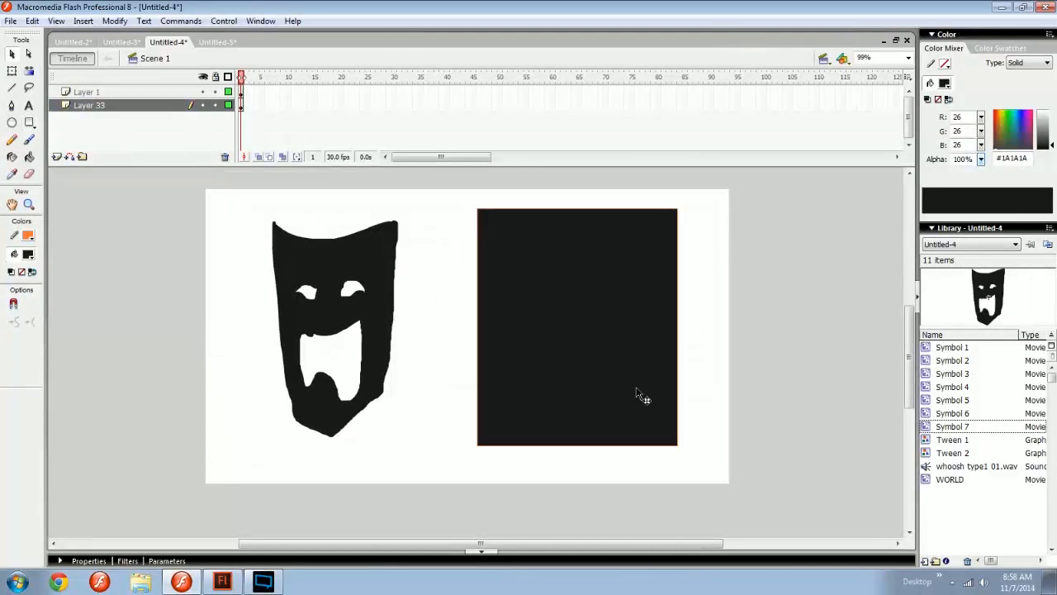
Change the rectangle's fill to light red #F05C5C
{"action": "left_click", "coordinate": [637, 394]}
{"action": "left_click", "coordinate": [945, 82]}
{"action": "left_click", "coordinate": [970, 132]}
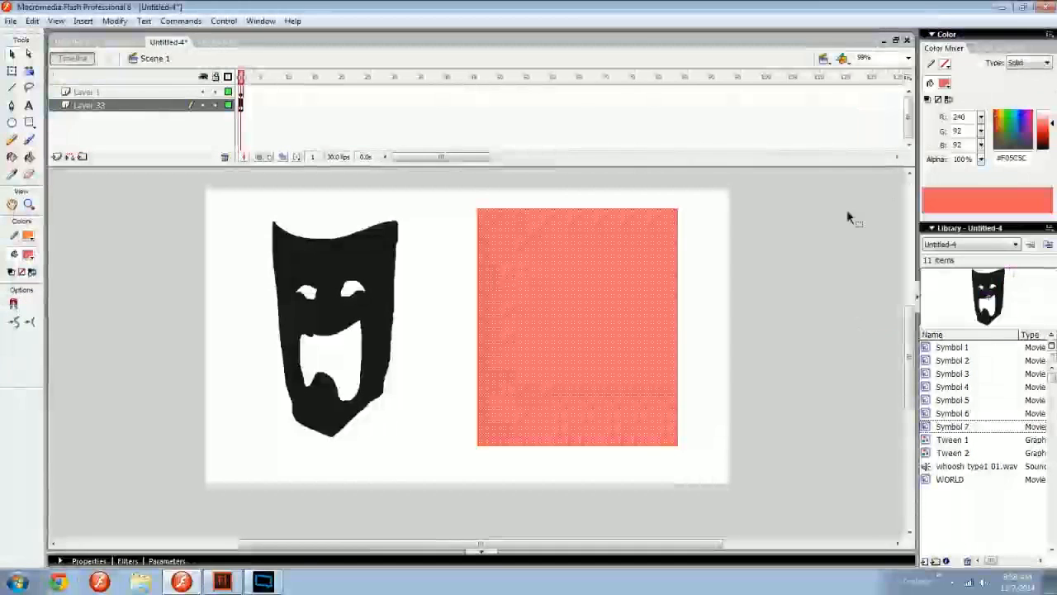
{"action": "left_click", "coordinate": [702, 217]}
Select freehand diagonal stripes across the rectangle with the Lasso tool and recolour them pale olive #C2C9A5
{"action": "key", "text": "l"}
{"action": "mouse_move", "coordinate": [479, 224]}
{"action": "left_mouse_down"}
{"action": "mouse_move", "coordinate": [568, 390]}
{"action": "mouse_move", "coordinate": [697, 438]}
{"action": "mouse_move", "coordinate": [413, 484]}
{"action": "left_mouse_up"}
{"action": "mouse_move", "coordinate": [1005, 126]}
{"action": "left_mouse_down"}
{"action": "mouse_move", "coordinate": [1001, 139]}
{"action": "mouse_move", "coordinate": [1052, 134]}
{"action": "left_mouse_up"}
{"action": "left_click", "coordinate": [777, 260]}
{"action": "left_click", "coordinate": [618, 296], "text": "ctrl"}
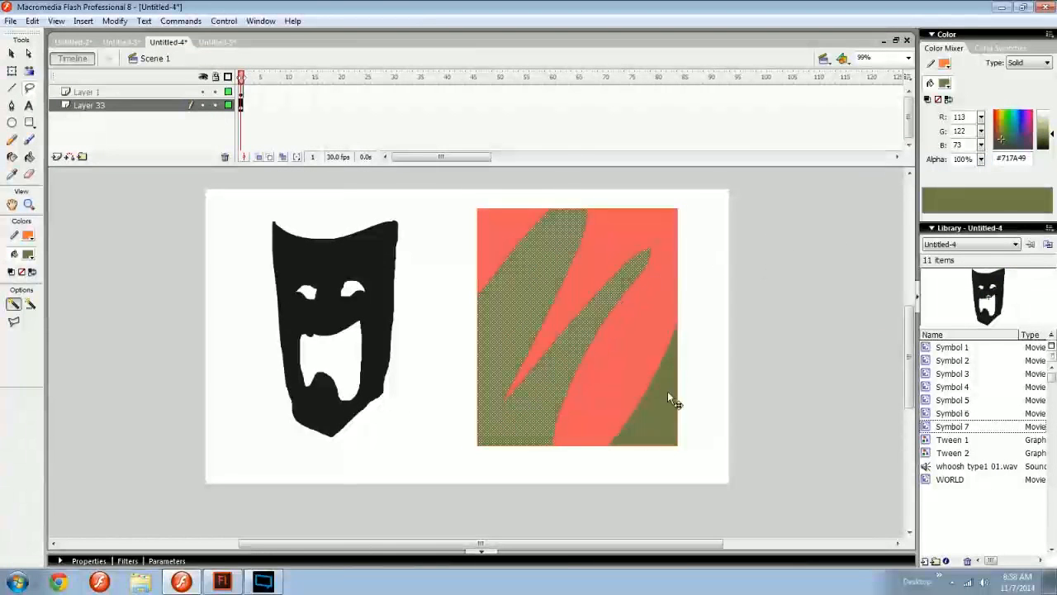
{"action": "left_click_drag", "start_coordinate": [668, 393], "coordinate": [671, 394]}
{"action": "key", "text": "ctrl+z"}
{"action": "left_click_drag", "start_coordinate": [1052, 134], "coordinate": [1052, 121]}
{"action": "left_click", "coordinate": [618, 304], "text": "shift"}
{"action": "left_click", "coordinate": [793, 273]}
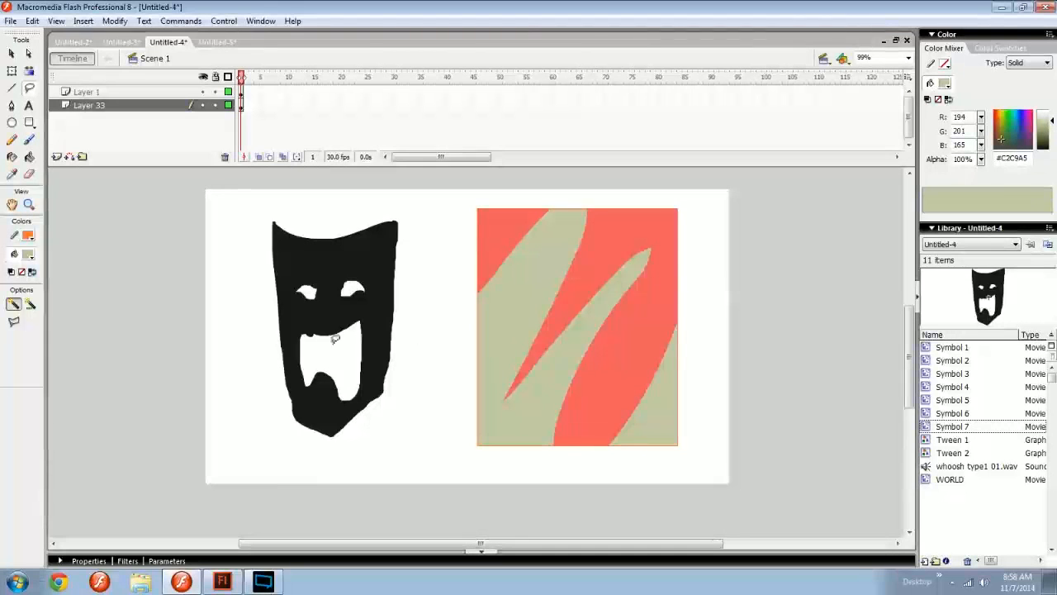
Select a horizontal band across the middle of the rectangle and recolour it dark purple
{"action": "key", "text": "v"}
{"action": "mouse_move", "coordinate": [424, 275]}
{"action": "left_mouse_down"}
{"action": "mouse_move", "coordinate": [430, 296]}
{"action": "mouse_move", "coordinate": [730, 340]}
{"action": "left_mouse_up"}
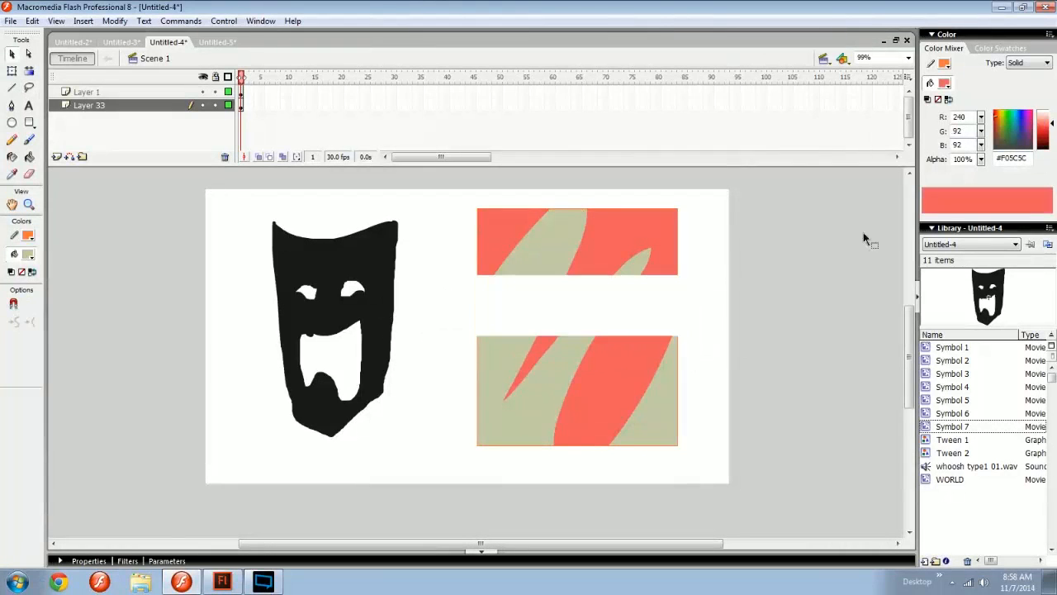
{"action": "left_click", "coordinate": [1028, 140]}
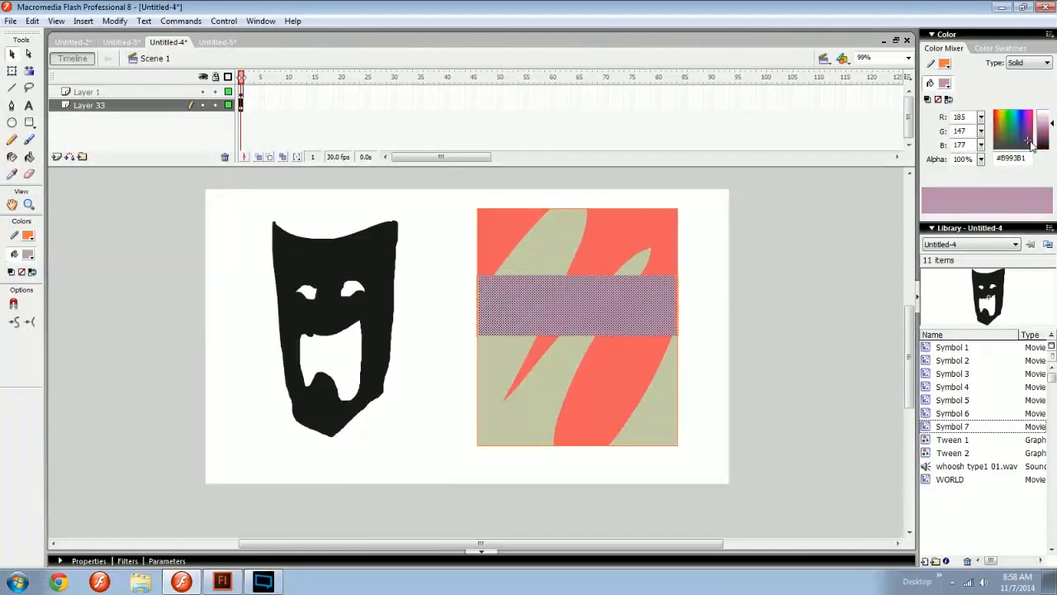
{"action": "left_click", "coordinate": [1043, 139]}
{"action": "left_click", "coordinate": [814, 271]}
Remove the orange stroke from the patterned rectangle and move the mask symbol on top of it
{"action": "key", "text": "ctrl+a"}
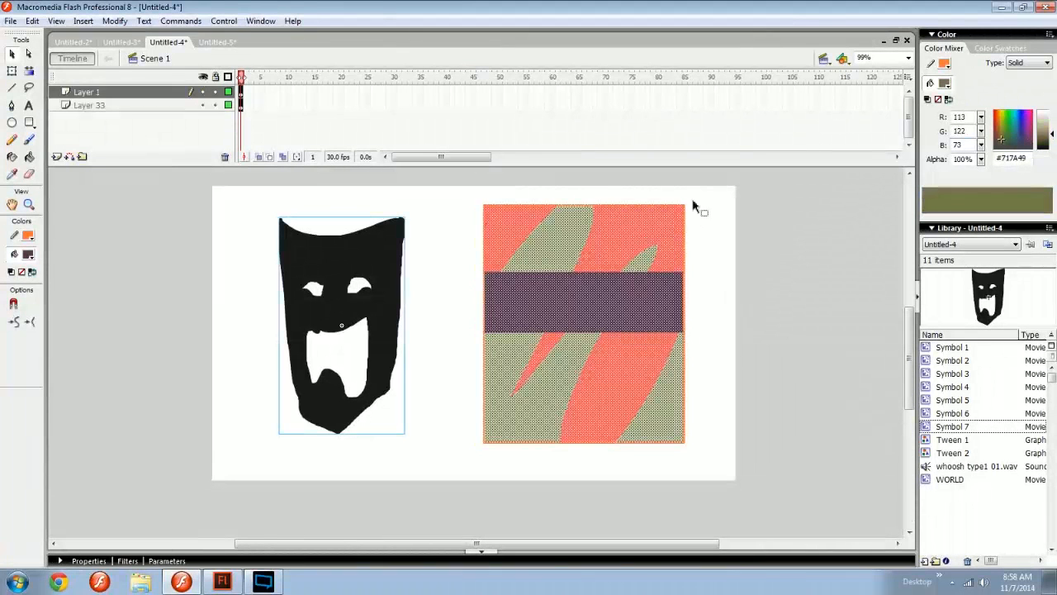
{"action": "left_click", "coordinate": [944, 64]}
{"action": "left_click", "coordinate": [1036, 82]}
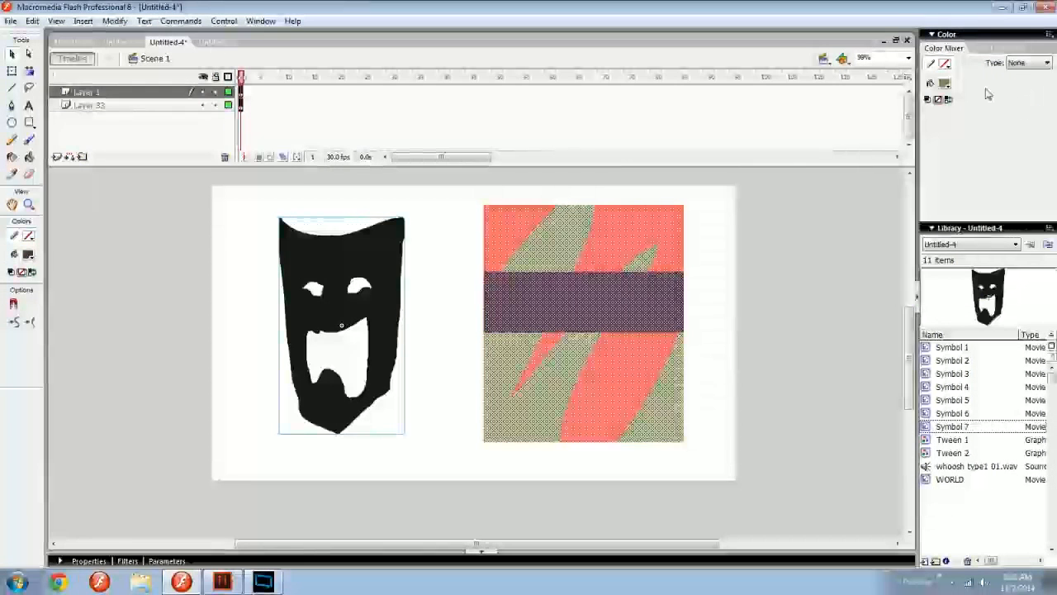
{"action": "left_click", "coordinate": [437, 259]}
{"action": "left_click_drag", "start_coordinate": [385, 271], "coordinate": [633, 280]}
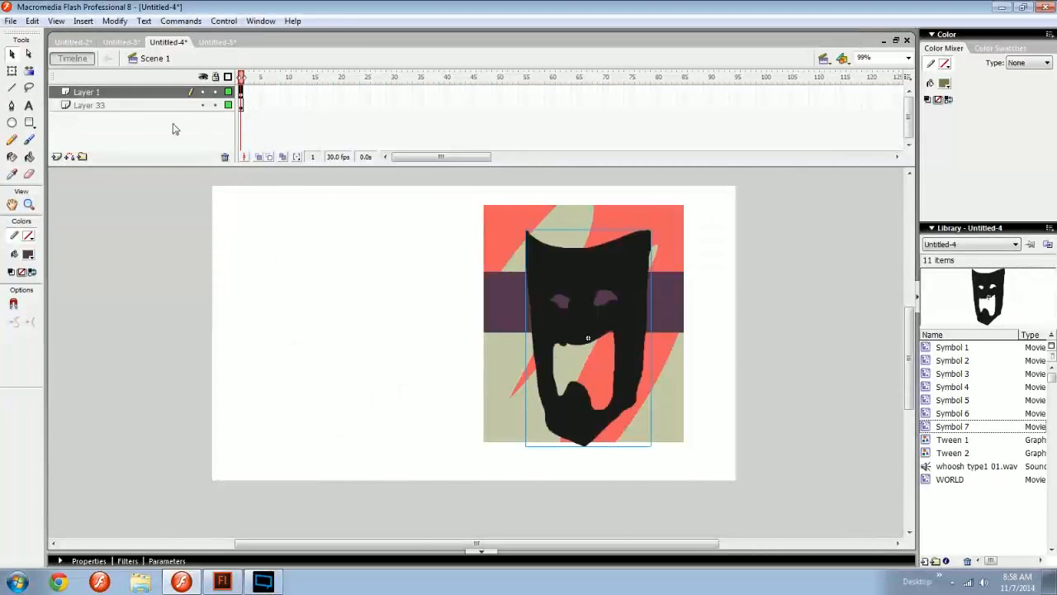
Try to turn Layer 33, which holds the patterned rectangle, into a mask layer
{"action": "right_click", "coordinate": [98, 94]}
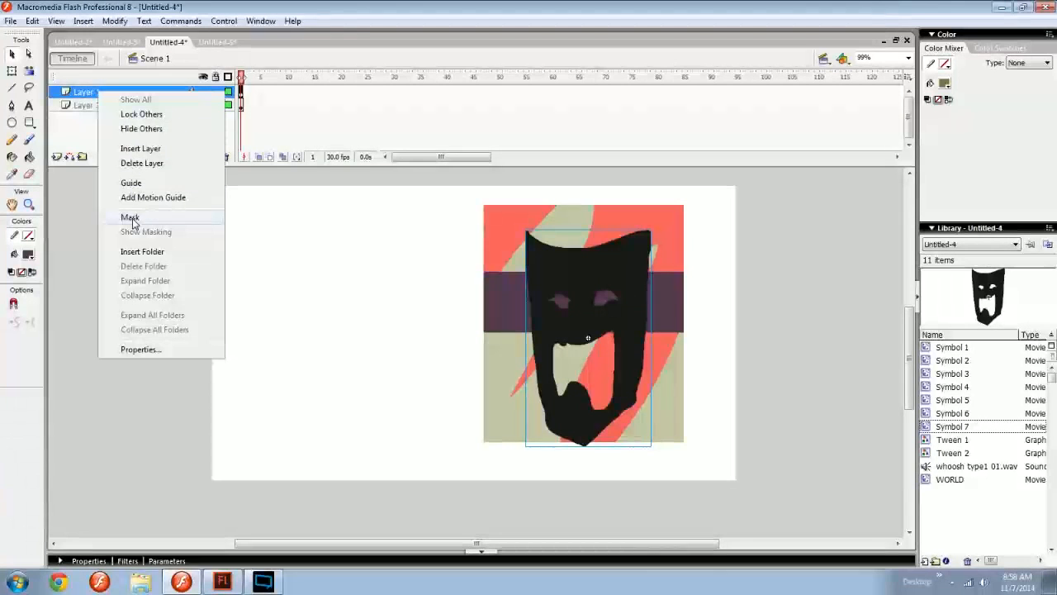
{"action": "left_click", "coordinate": [83, 113]}
{"action": "right_click", "coordinate": [93, 111]}
{"action": "left_click", "coordinate": [101, 110]}
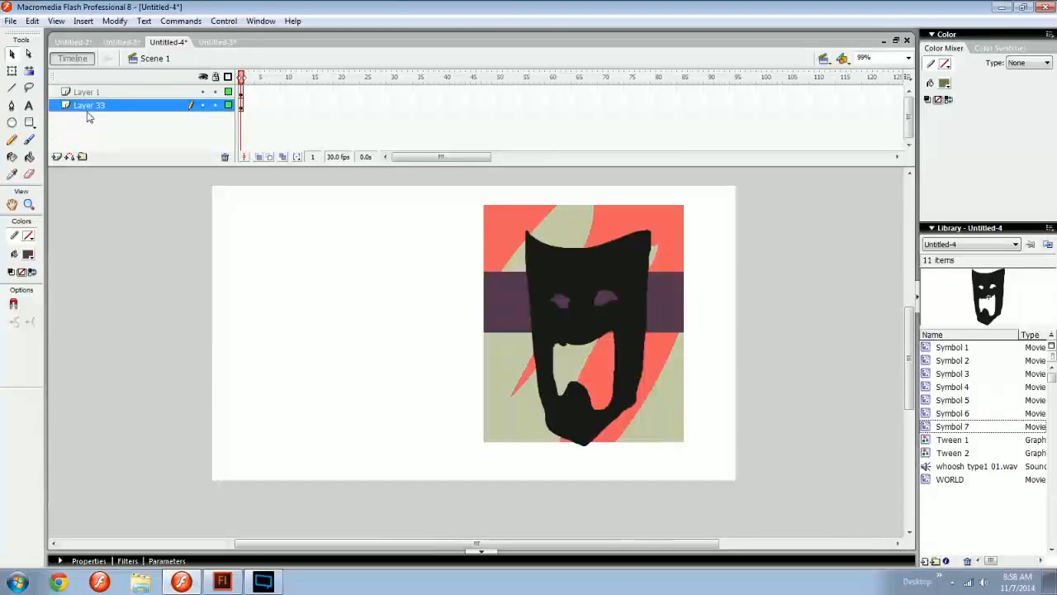
{"action": "right_click", "coordinate": [95, 116]}
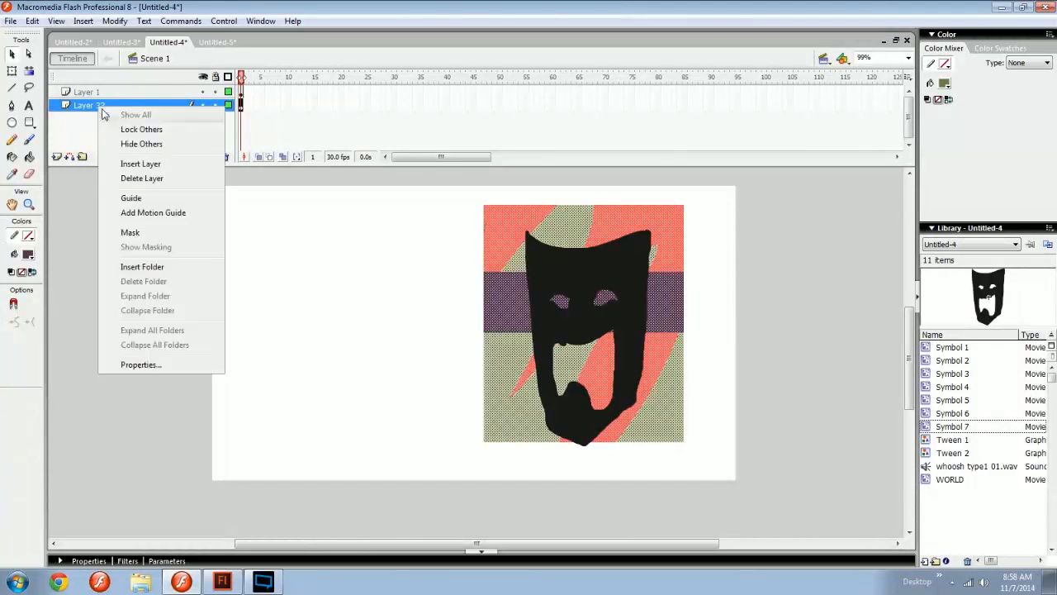
{"action": "left_click", "coordinate": [132, 232]}
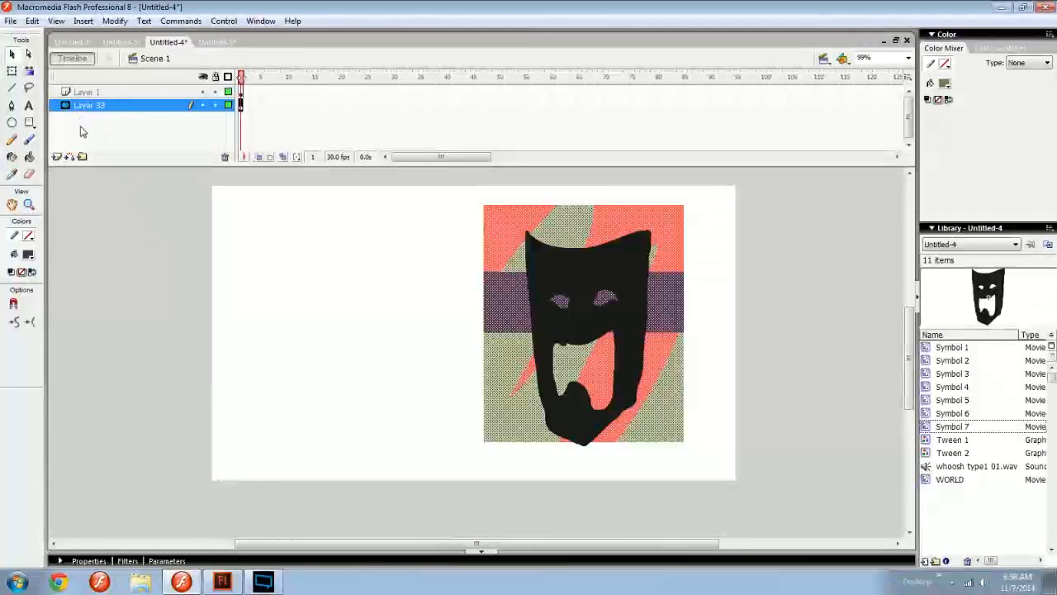
Turn Layer 1 into a mask layer so the theatre-mask shape masks the patterned rectangle on Layer 33
{"action": "right_click", "coordinate": [96, 94]}
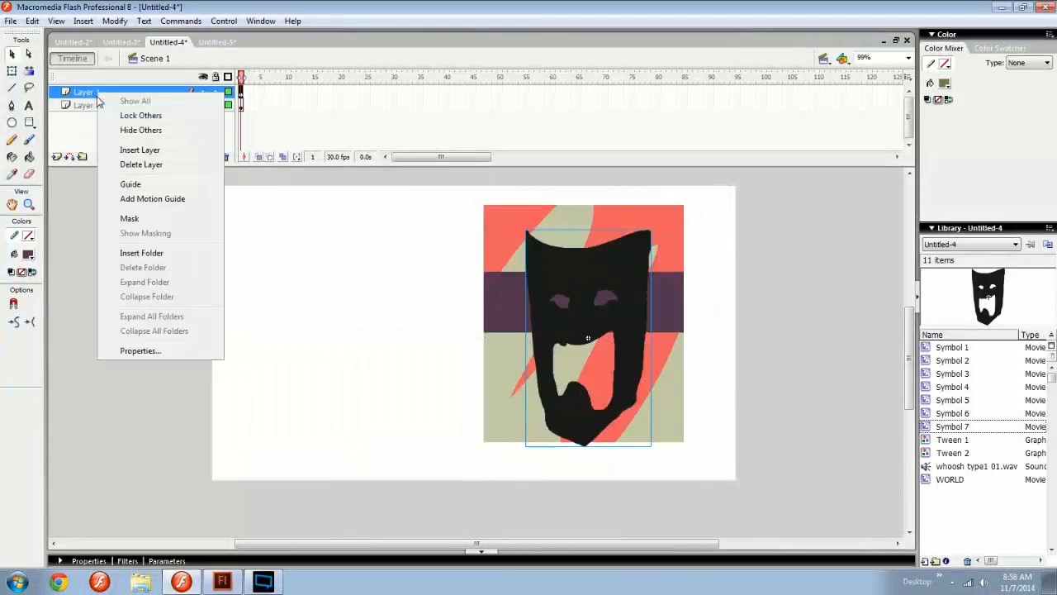
{"action": "left_click", "coordinate": [132, 214]}
{"action": "key", "text": "z"}
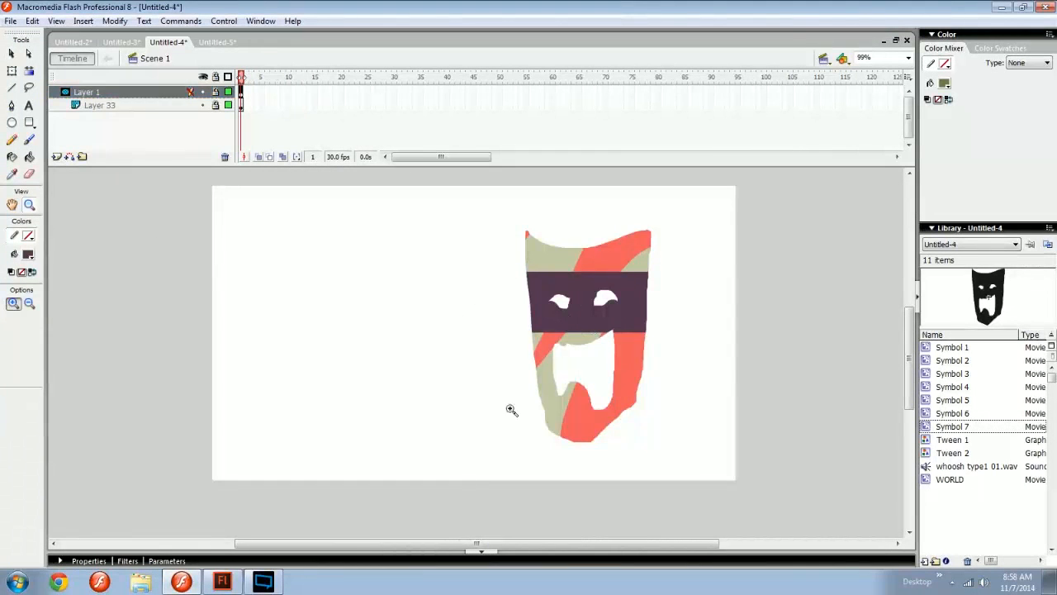
{"action": "left_click_drag", "start_coordinate": [483, 476], "coordinate": [696, 198]}
{"action": "key", "text": "ctrl+minus"}
{"action": "left_click_drag", "start_coordinate": [517, 304], "coordinate": [619, 265]}
{"action": "key", "text": "v"}
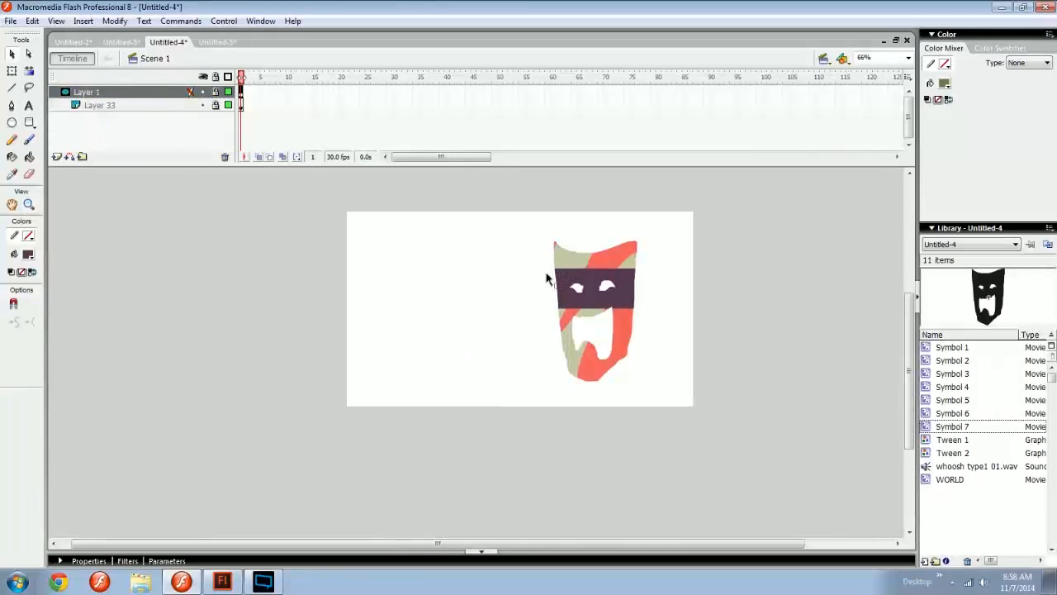
{"action": "left_click_drag", "start_coordinate": [532, 297], "coordinate": [493, 308]}
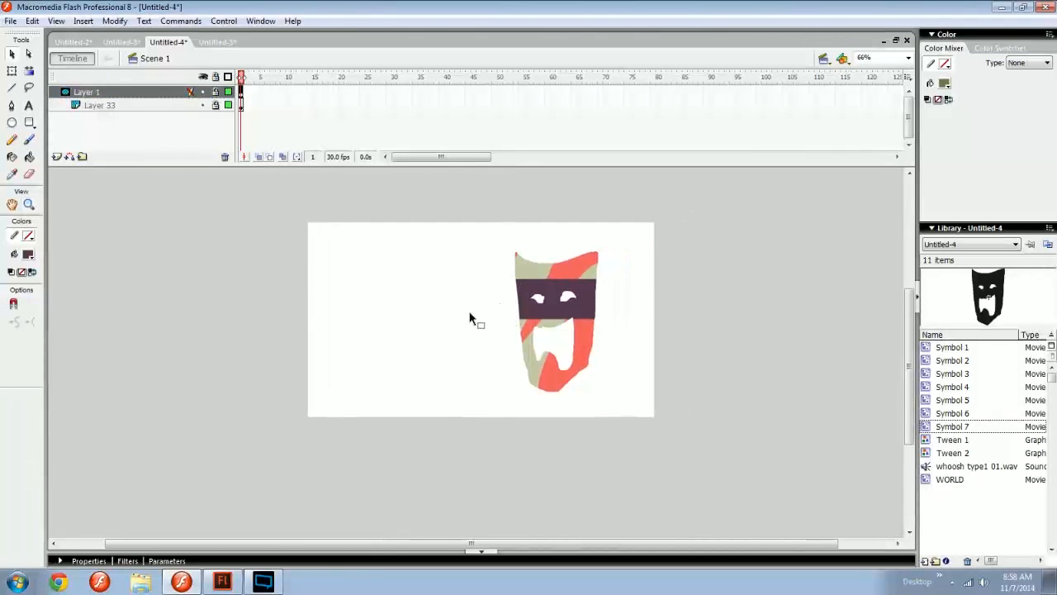
Delete the theatre-mask layer and the patterned rectangle's layer, and add a new empty layer in their place
{"action": "left_click", "coordinate": [224, 159]}
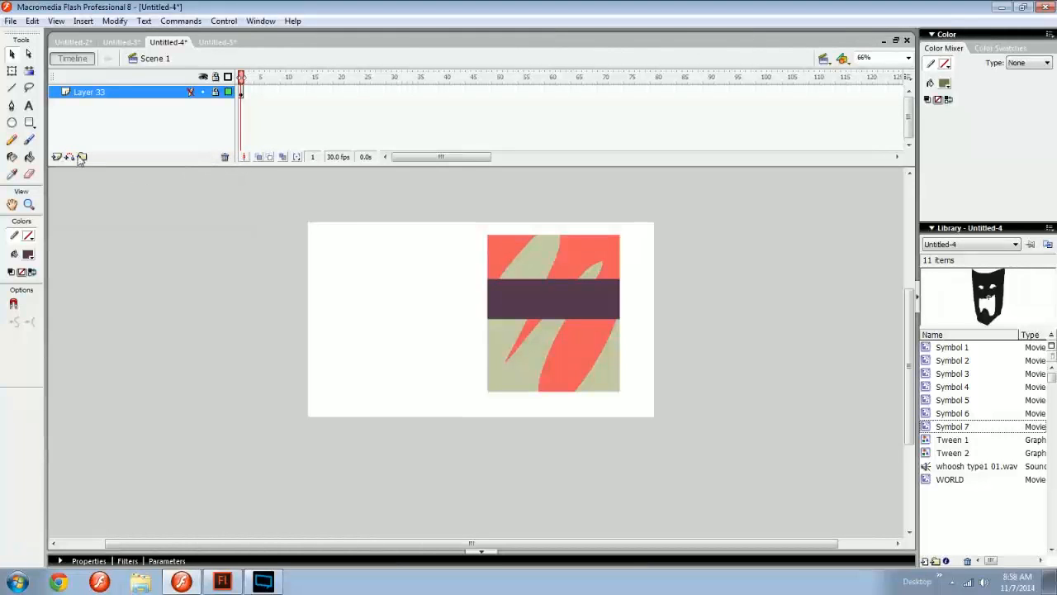
{"action": "left_click", "coordinate": [58, 156]}
{"action": "left_click", "coordinate": [176, 105]}
{"action": "left_click", "coordinate": [224, 156]}
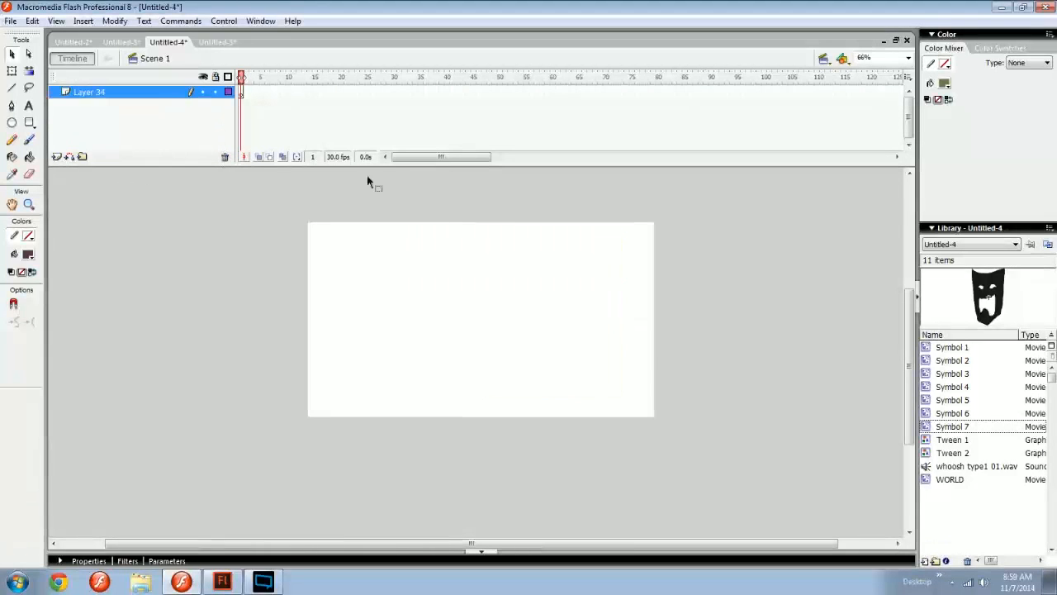
Place the WORLD symbol from the library on the stage and scale it down to fit inside the stage
{"action": "left_click", "coordinate": [962, 373]}
{"action": "left_click_drag", "start_coordinate": [954, 480], "coordinate": [536, 318]}
{"action": "key", "text": "q"}
{"action": "key", "text": "ctrl+minus"}
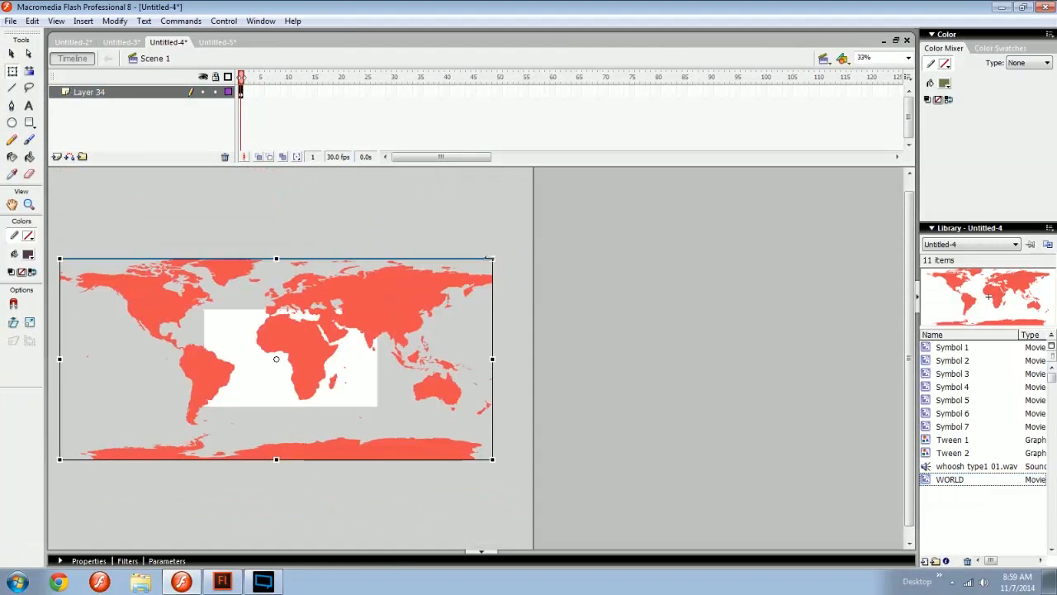
{"action": "left_click_drag", "start_coordinate": [494, 258], "coordinate": [325, 335]}
{"action": "key", "text": "ctrl+equal"}
{"action": "key", "text": "ctrl+equal"}
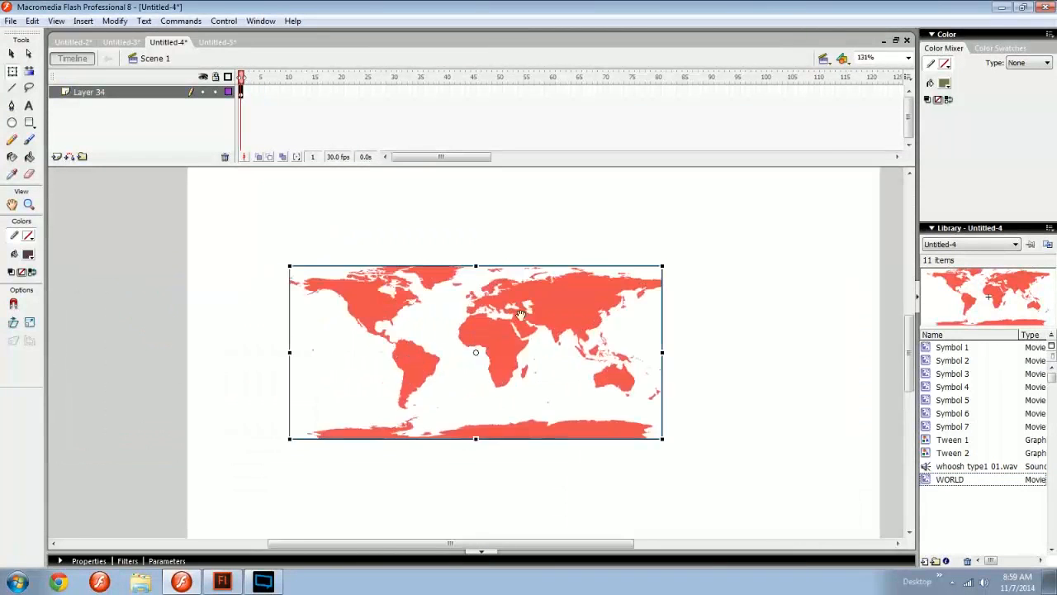
Enlarge the world map to about 662 × 308 px so it nearly fills the stage width
{"action": "left_click_drag", "start_coordinate": [521, 315], "coordinate": [442, 331]}
{"action": "left_click_drag", "start_coordinate": [443, 332], "coordinate": [499, 328]}
{"action": "left_click_drag", "start_coordinate": [640, 278], "coordinate": [741, 215]}
{"action": "left_click_drag", "start_coordinate": [619, 285], "coordinate": [612, 279]}
{"action": "key", "text": "ctrl+minus"}
{"action": "key", "text": "ctrl+equal"}
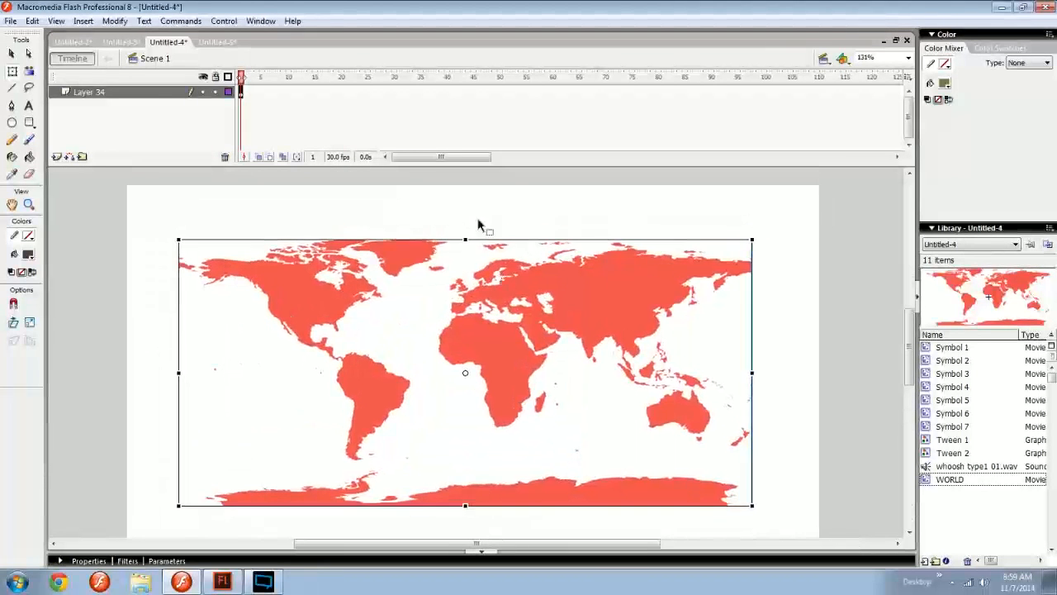
{"action": "left_click", "coordinate": [479, 221]}
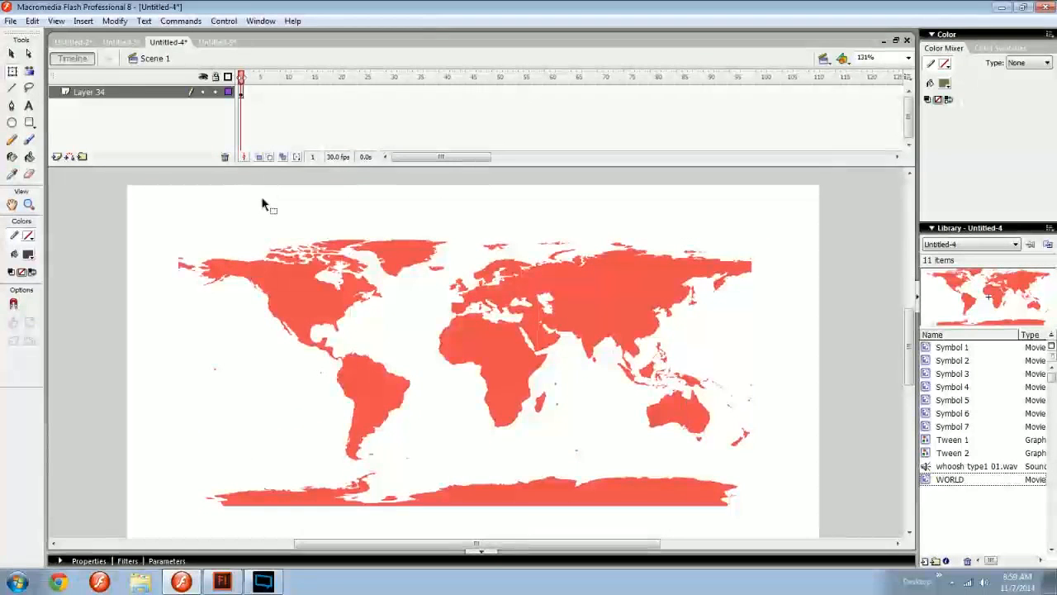
Add a layer above the map and draw a large blue #5C5CF0 circle without a stroke over the map's centre
{"action": "left_click", "coordinate": [57, 157]}
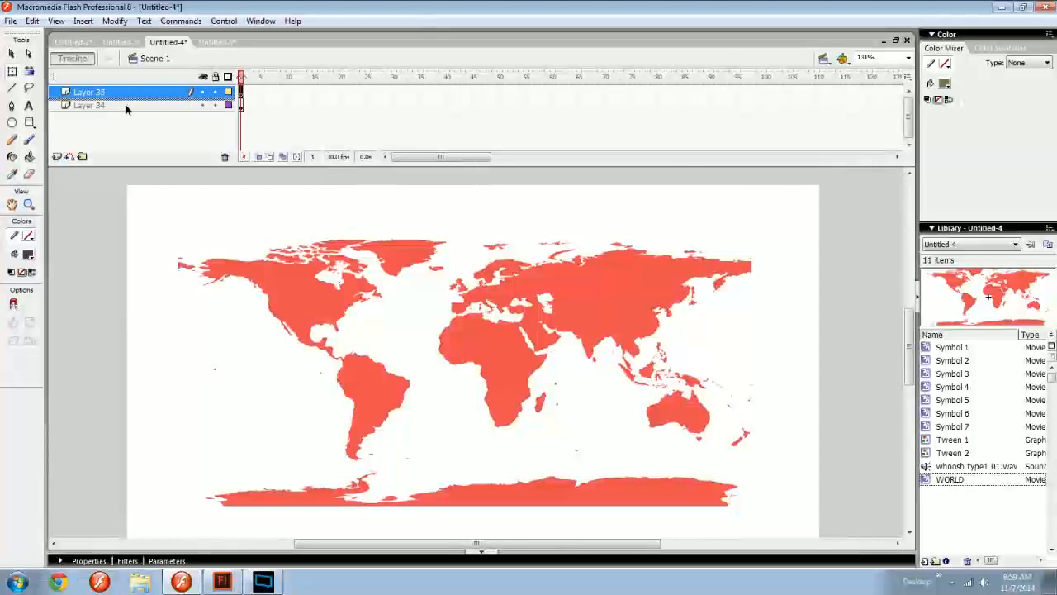
{"action": "left_click_drag", "start_coordinate": [273, 235], "coordinate": [254, 233]}
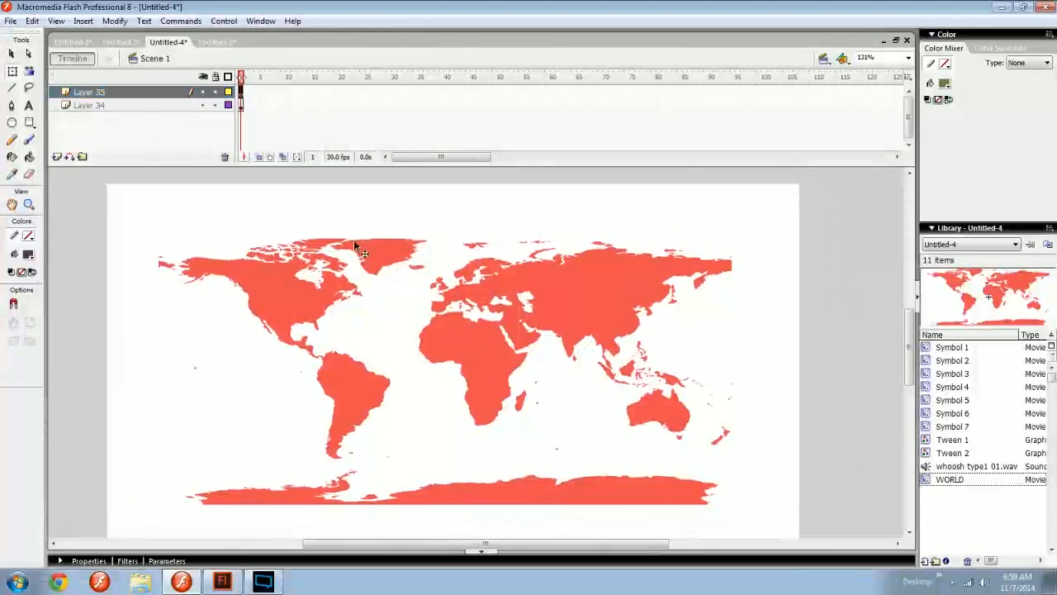
{"action": "key", "text": "o"}
{"action": "left_click", "coordinate": [27, 253]}
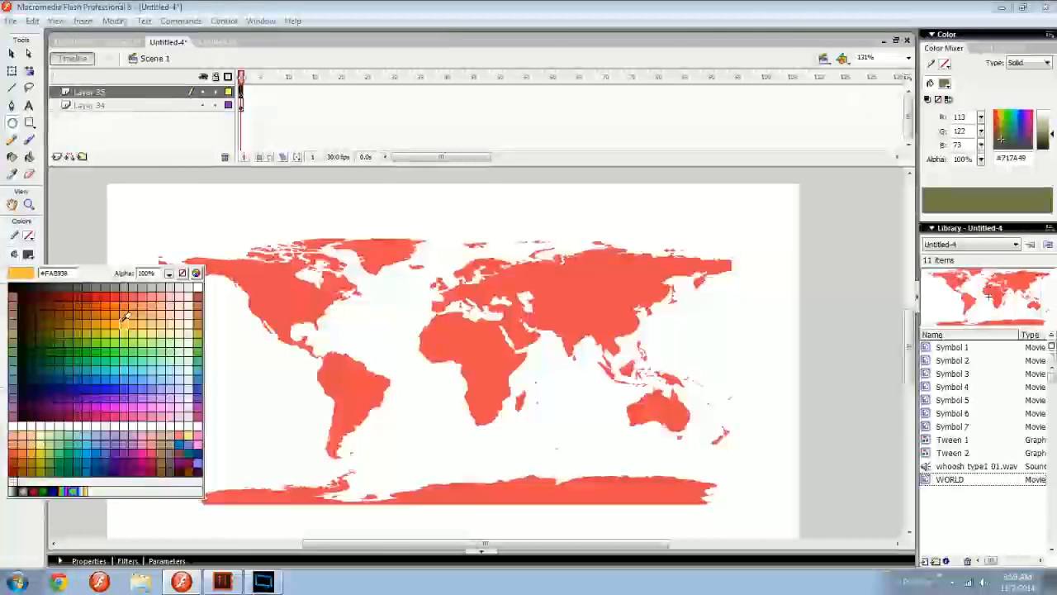
{"action": "left_click", "coordinate": [126, 396]}
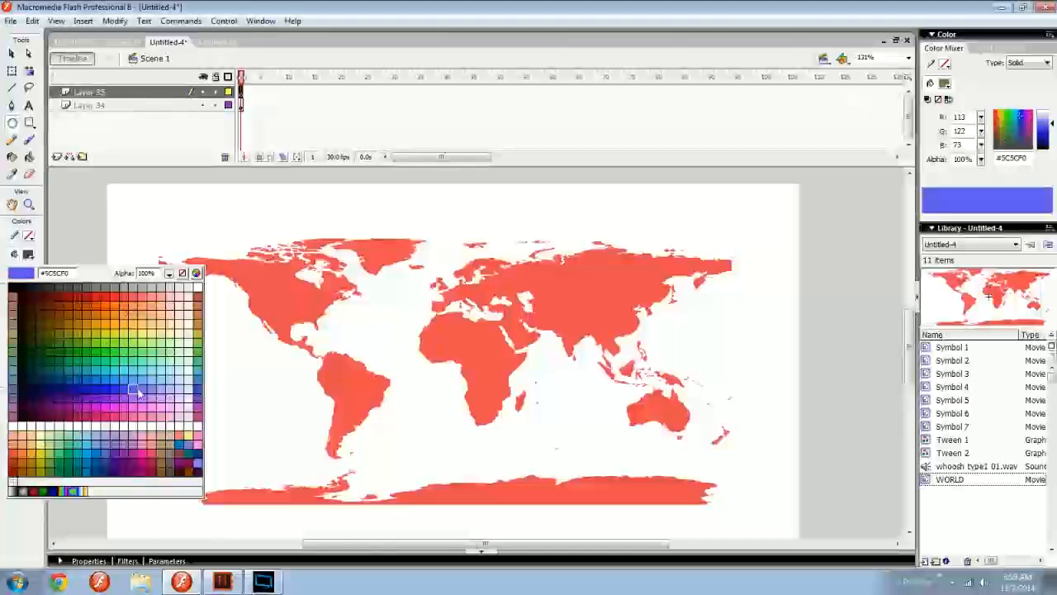
{"action": "left_click_drag", "start_coordinate": [527, 256], "coordinate": [490, 238]}
{"action": "key", "text": "v"}
{"action": "left_click_drag", "start_coordinate": [471, 344], "coordinate": [476, 333]}
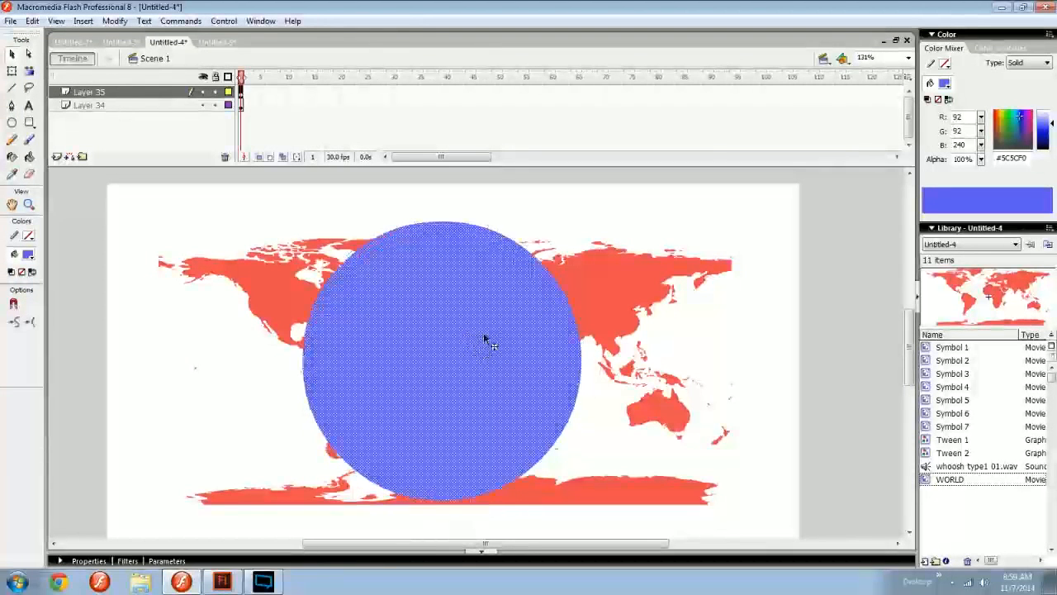
{"action": "left_click", "coordinate": [591, 378]}
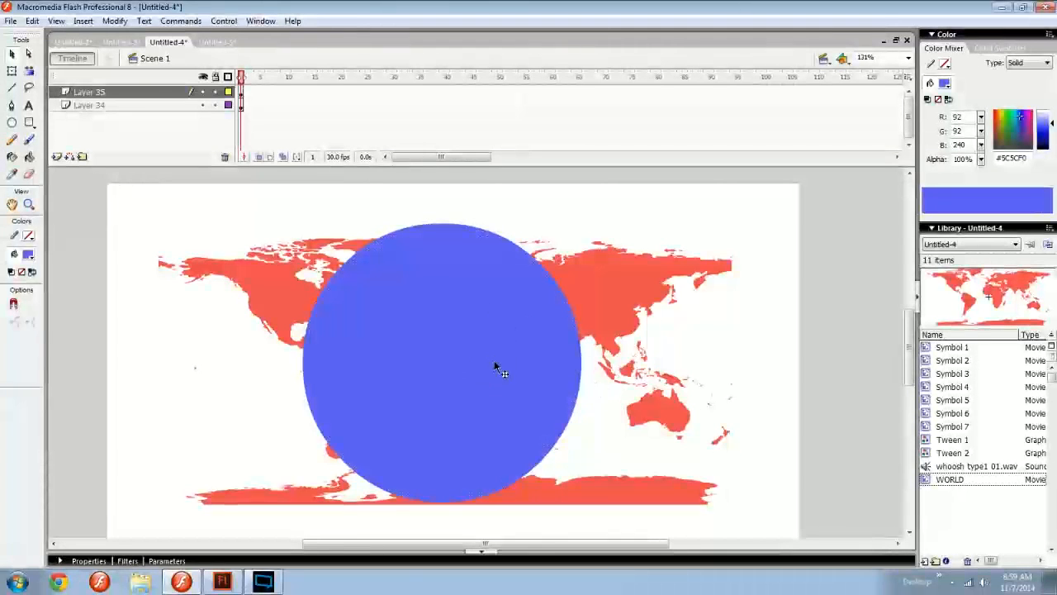
Hide and lock the circle's layer, and apply a golden-brown tint to the world map instance
{"action": "left_click", "coordinate": [613, 304]}
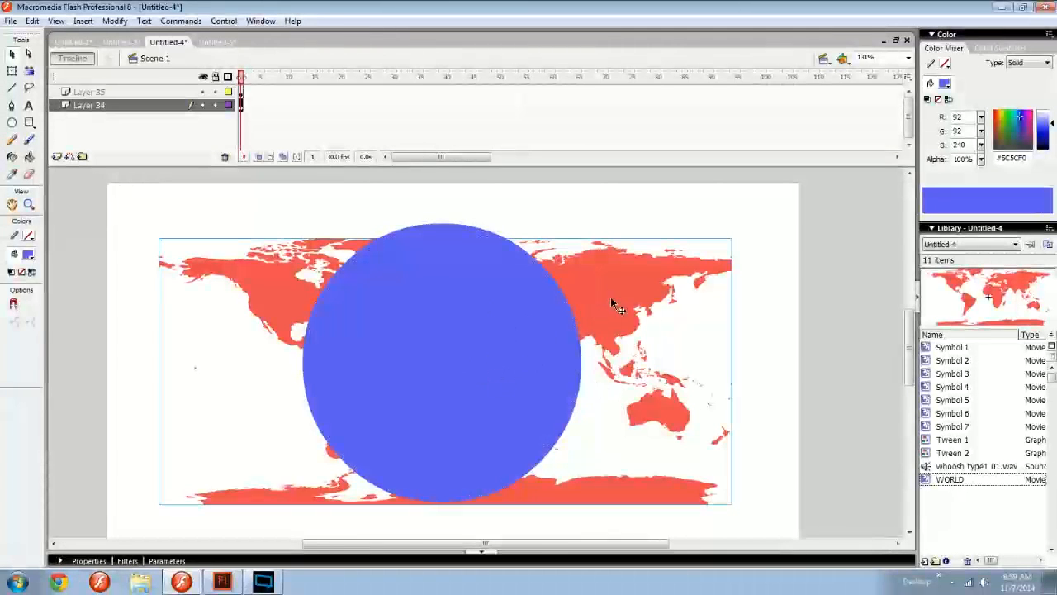
{"action": "left_click", "coordinate": [203, 91]}
{"action": "left_click", "coordinate": [409, 256]}
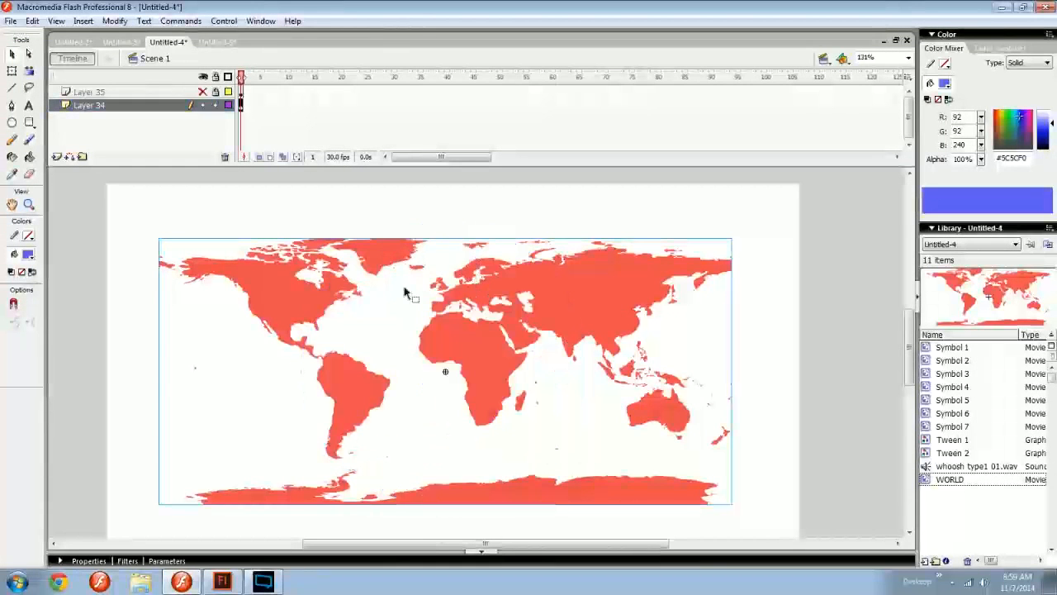
{"action": "left_click", "coordinate": [355, 561]}
{"action": "left_click", "coordinate": [368, 503]}
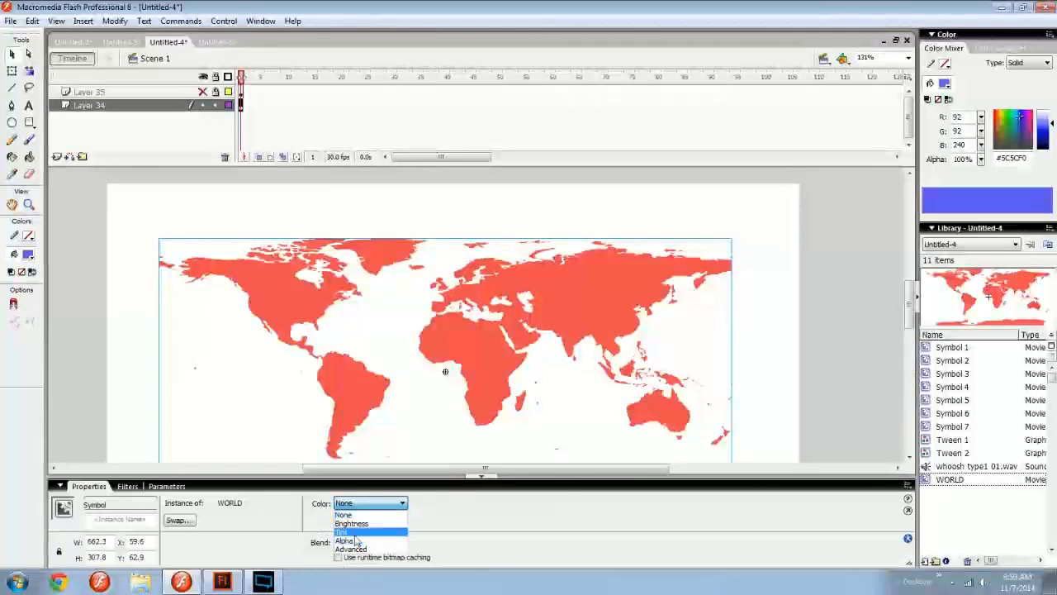
{"action": "left_click", "coordinate": [355, 533]}
{"action": "left_click_drag", "start_coordinate": [465, 503], "coordinate": [463, 521]}
{"action": "left_click", "coordinate": [432, 432]}
{"action": "left_click_drag", "start_coordinate": [431, 431], "coordinate": [425, 397]}
Draw a slate-blue #4F707D rectangle on Layer 34 behind the whole world map as the ocean
{"action": "key", "text": "r"}
{"action": "left_click", "coordinate": [1013, 141]}
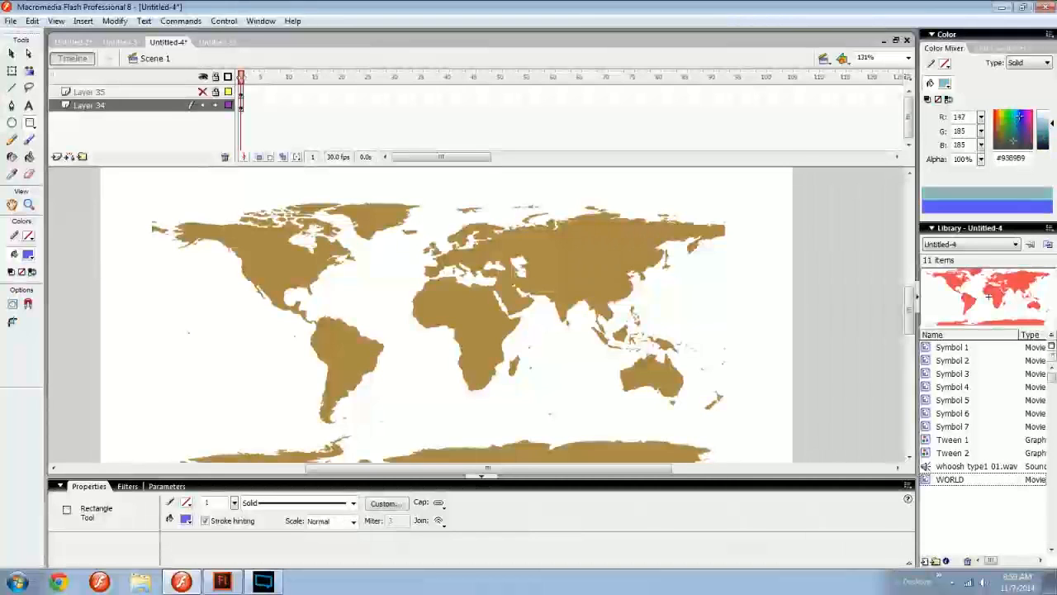
{"action": "left_click", "coordinate": [1015, 140]}
{"action": "key", "text": "ctrl+minus"}
{"action": "left_click_drag", "start_coordinate": [288, 237], "coordinate": [704, 427]}
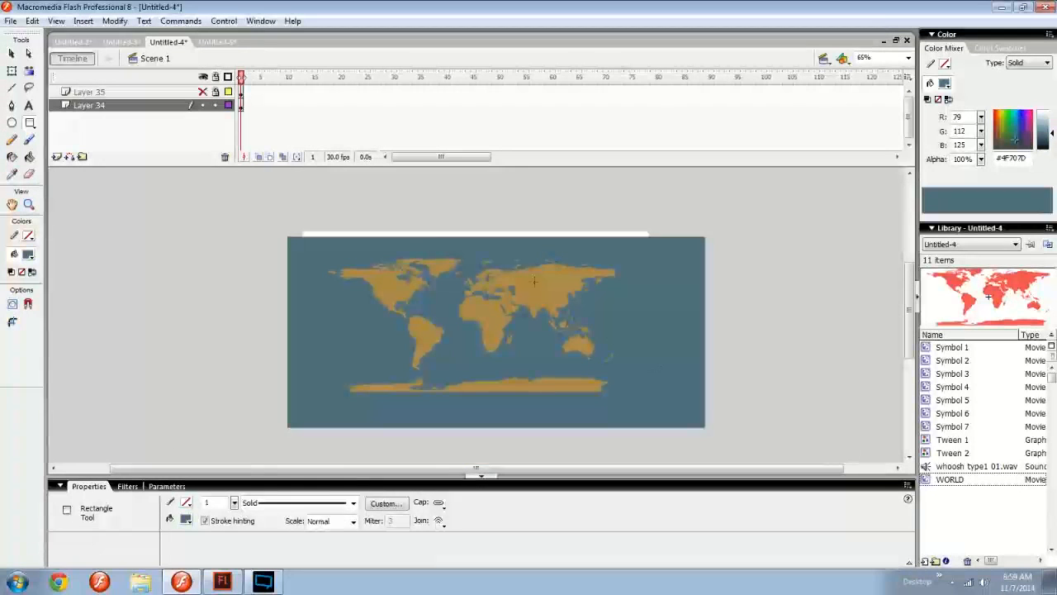
{"action": "key", "text": "v"}
Show Layer 35 again and make it a mask over Layer 34 so the circle clips the map
{"action": "left_click", "coordinate": [215, 106]}
{"action": "left_click", "coordinate": [203, 92]}
{"action": "right_click", "coordinate": [139, 89]}
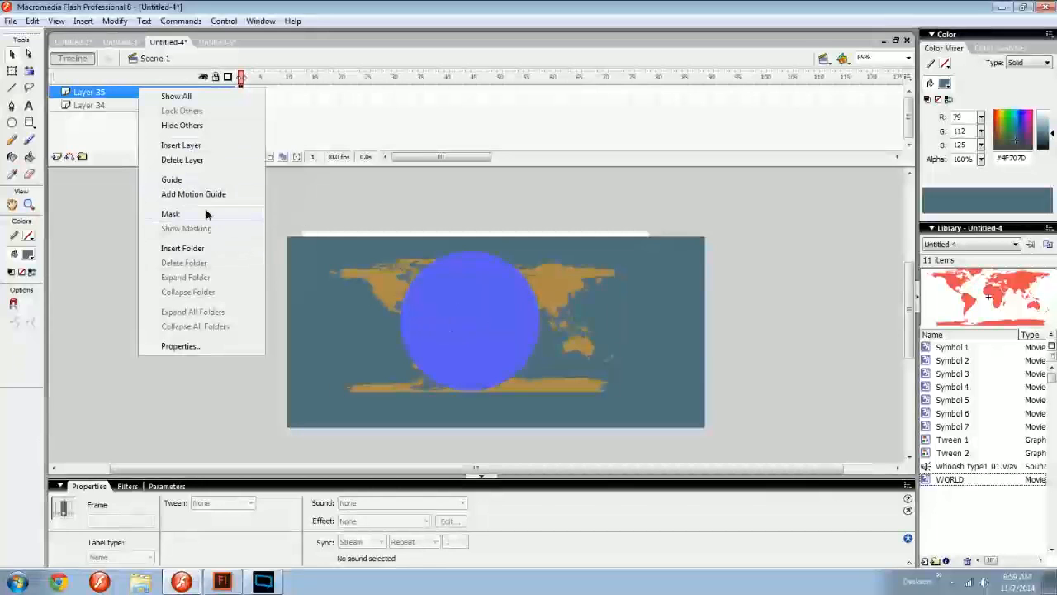
{"action": "left_click", "coordinate": [198, 215]}
{"action": "key", "text": "ctrl+equal"}
{"action": "left_click_drag", "start_coordinate": [558, 314], "coordinate": [536, 345]}
{"action": "left_click", "coordinate": [417, 291]}
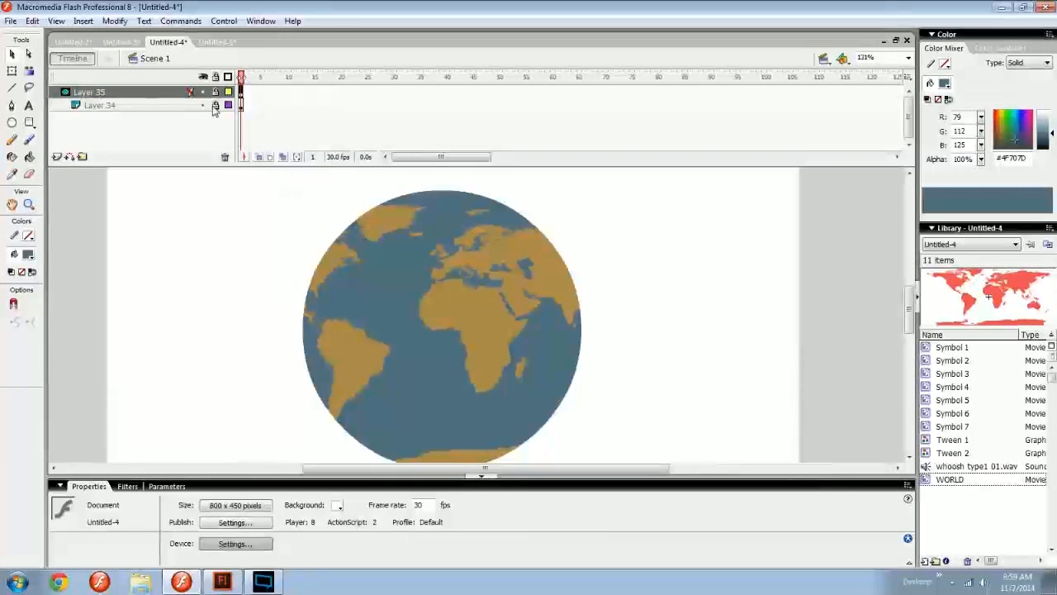
Unlock both layers and convert the map and ocean on Layer 34 into a single movie clip symbol
{"action": "left_click_drag", "start_coordinate": [215, 106], "coordinate": [215, 93]}
{"action": "left_click", "coordinate": [241, 93]}
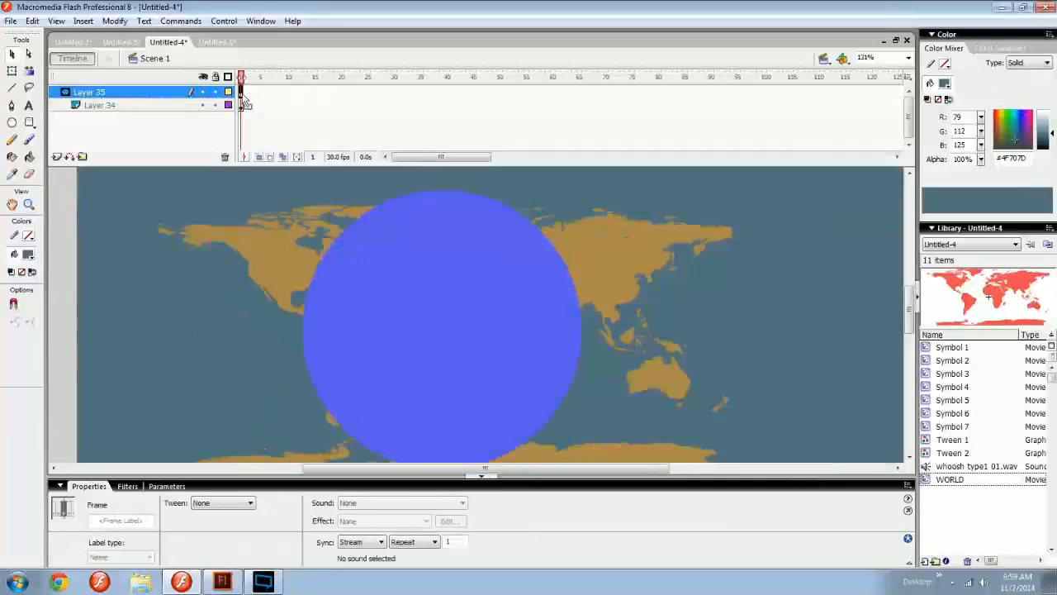
{"action": "left_click", "coordinate": [710, 105]}
{"action": "left_click", "coordinate": [245, 105]}
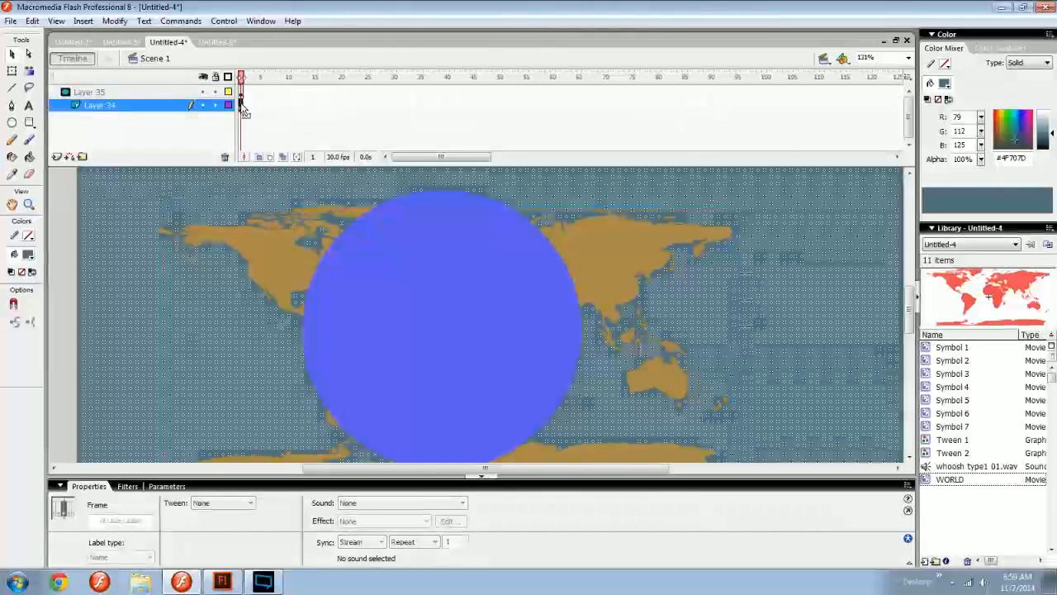
{"action": "key", "text": "F8"}
{"action": "key", "text": "Return"}
Shift the map right at frame 1, then add a keyframe at frame 75 with the map moved left
{"action": "left_click_drag", "start_coordinate": [291, 242], "coordinate": [411, 242]}
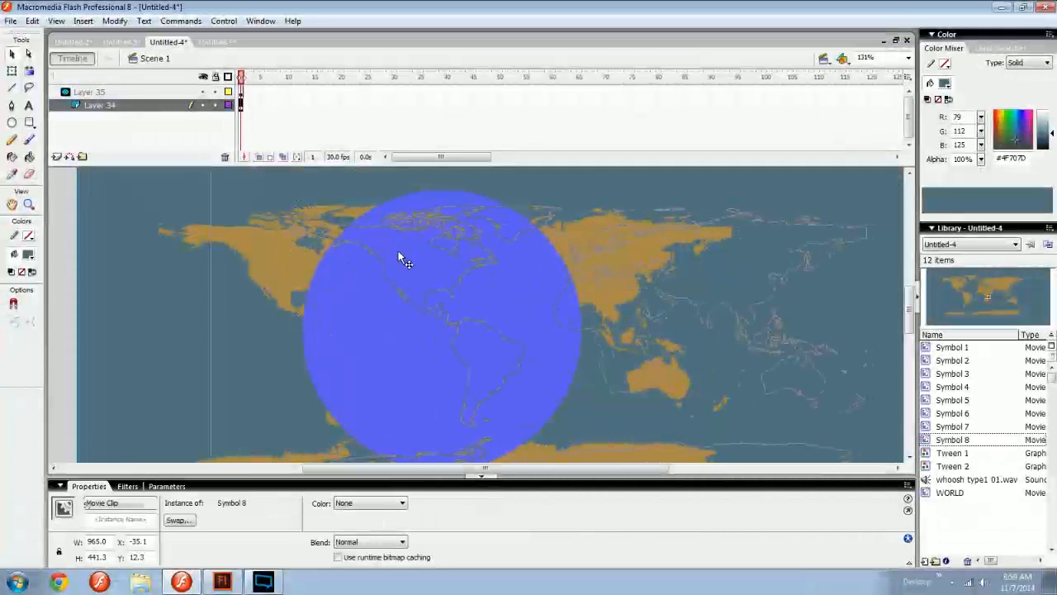
{"action": "left_click", "coordinate": [630, 105]}
{"action": "key", "text": "F6"}
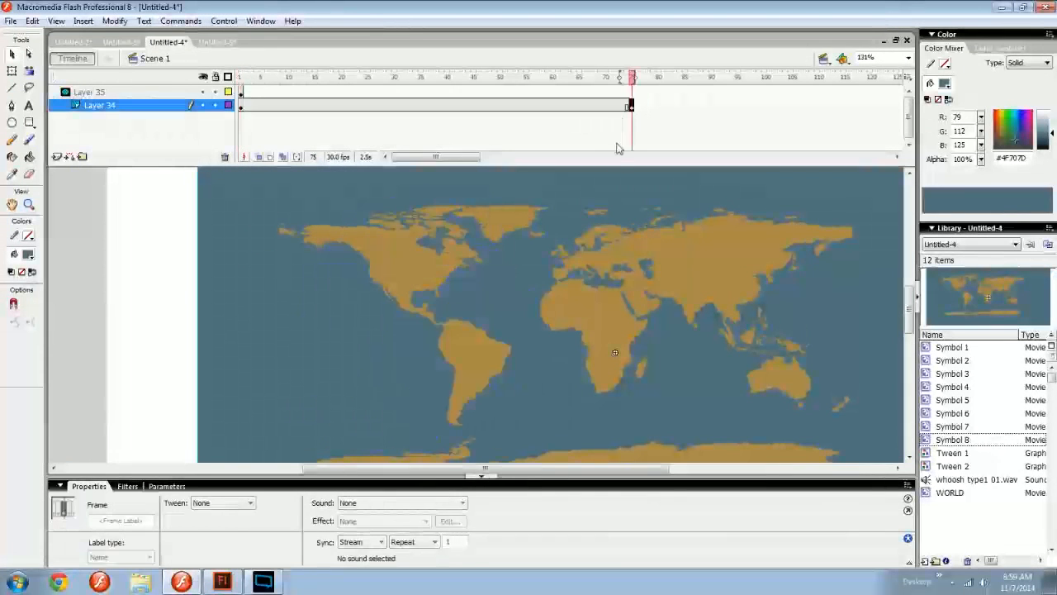
{"action": "left_click_drag", "start_coordinate": [653, 273], "coordinate": [320, 295]}
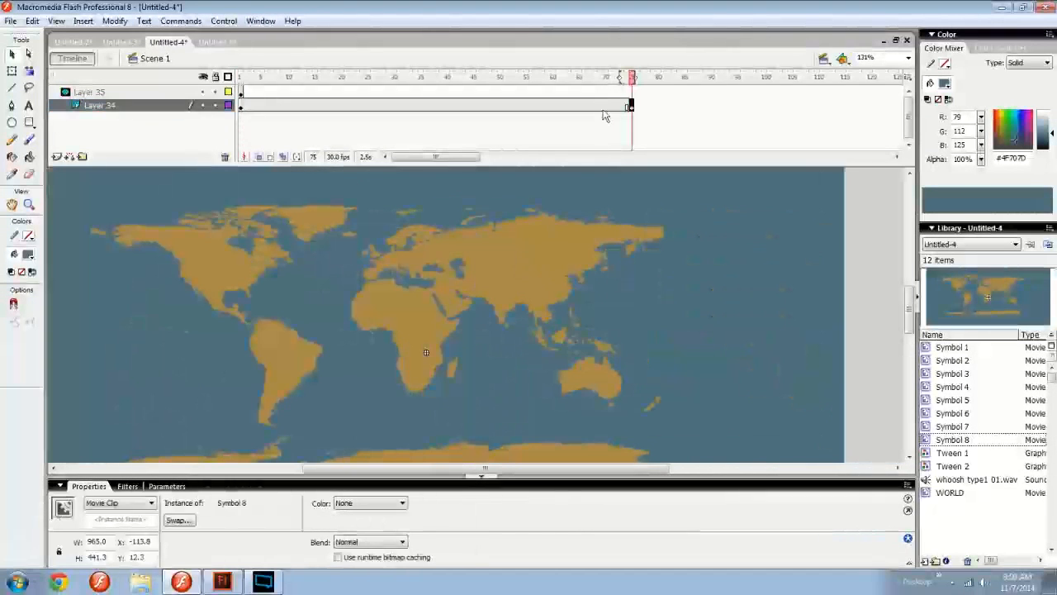
Extend the circle's layer to frame 75 and create a motion tween between the map's keyframes on Layer 34
{"action": "left_click", "coordinate": [630, 92]}
{"action": "key", "text": "F5"}
{"action": "right_click", "coordinate": [563, 106]}
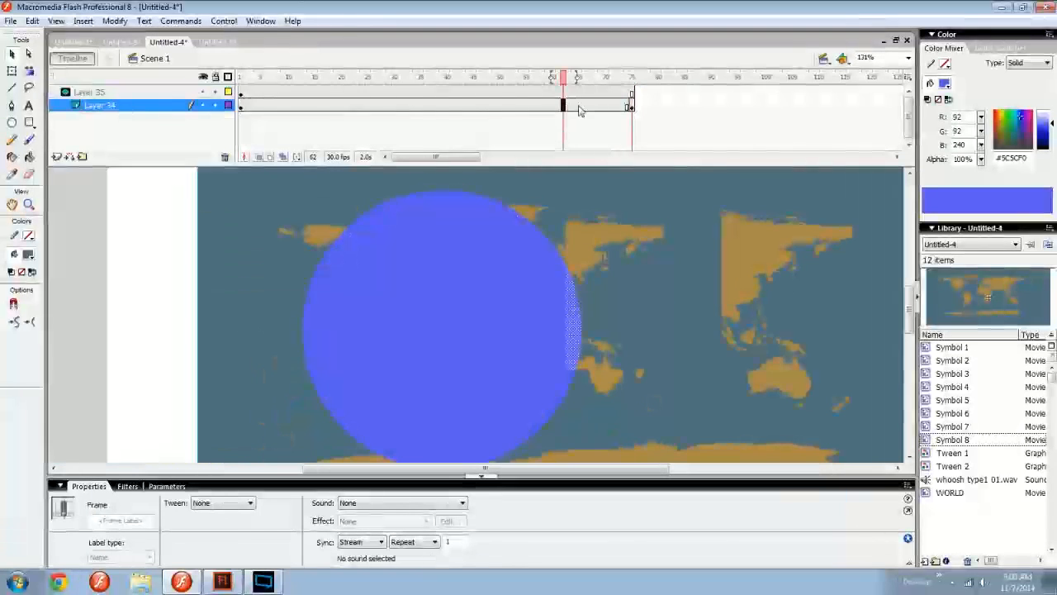
{"action": "left_click", "coordinate": [581, 111]}
Lock both layers and play the masked globe animation from frame 1
{"action": "left_click_drag", "start_coordinate": [565, 80], "coordinate": [214, 91]}
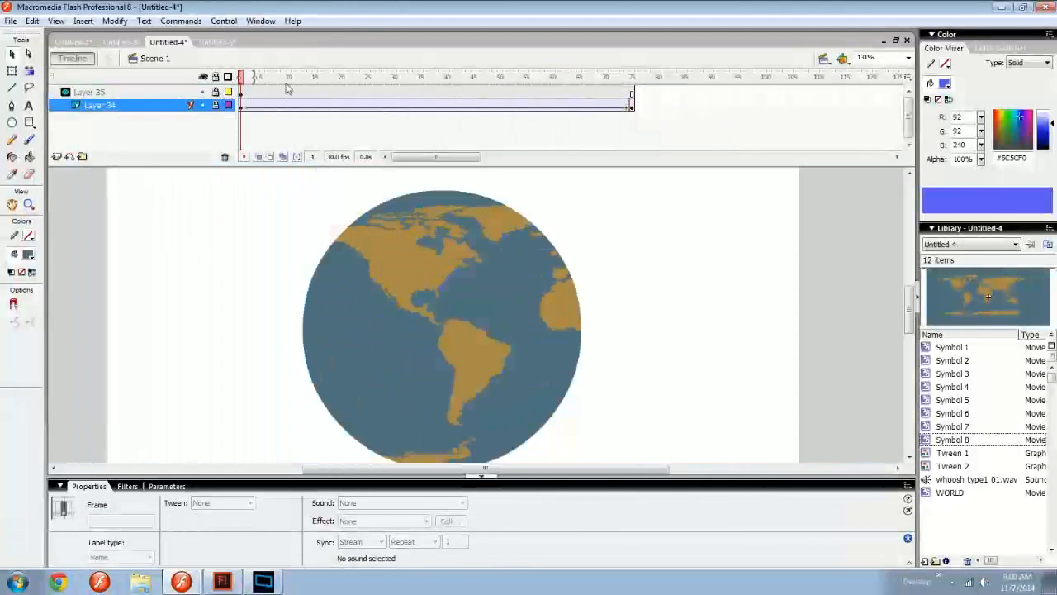
{"action": "key", "text": "Return"}
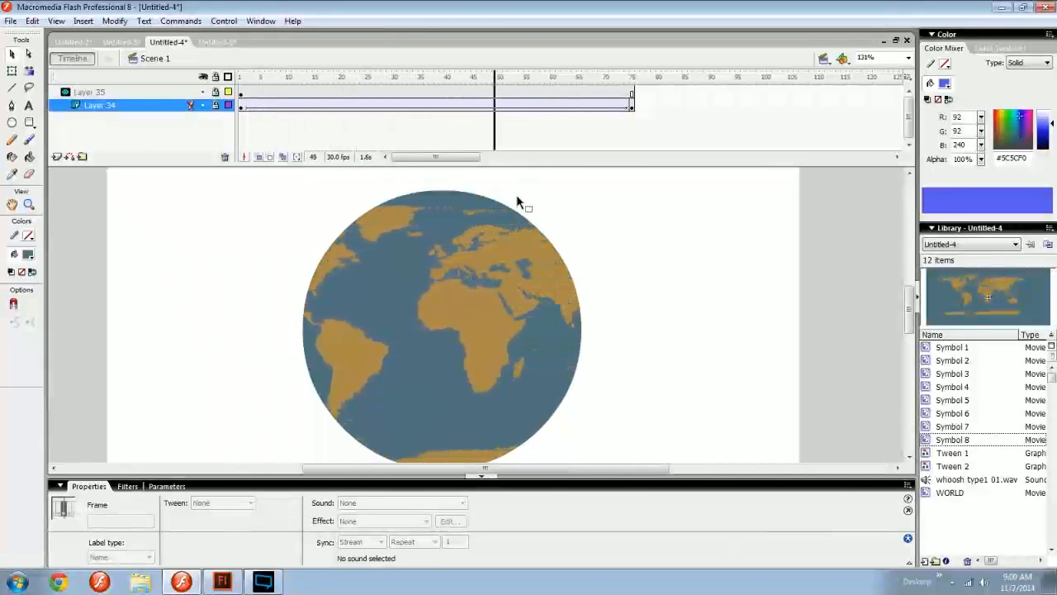
Convert frames 1 to 75 of both mask layers into a single graphic symbol on one layer
{"action": "left_click_drag", "start_coordinate": [630, 107], "coordinate": [227, 80]}
{"action": "key", "text": "F8"}
{"action": "key", "text": "Return"}
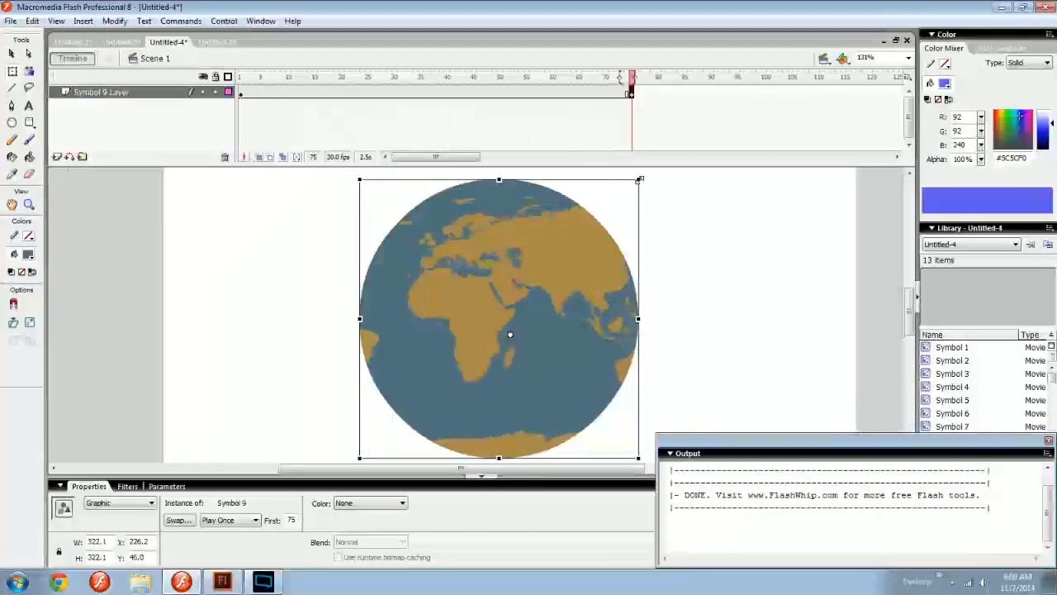
{"action": "left_click", "coordinate": [327, 91]}
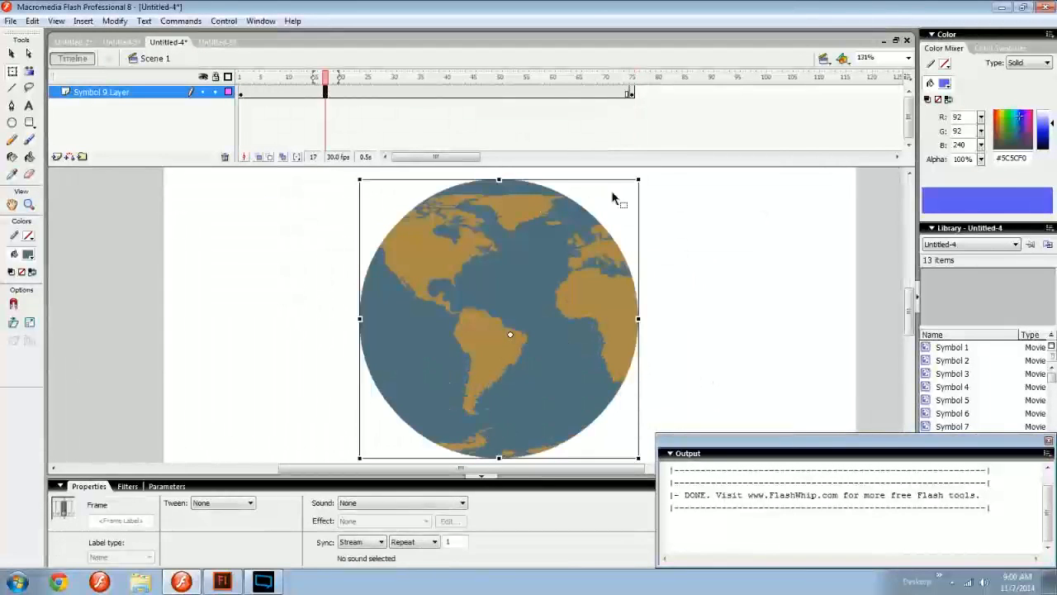
Shrink the starting globe to about 46 px wide near the stage's upper-left area and create a motion tween to frame 75
{"action": "left_click_drag", "start_coordinate": [639, 180], "coordinate": [422, 176]}
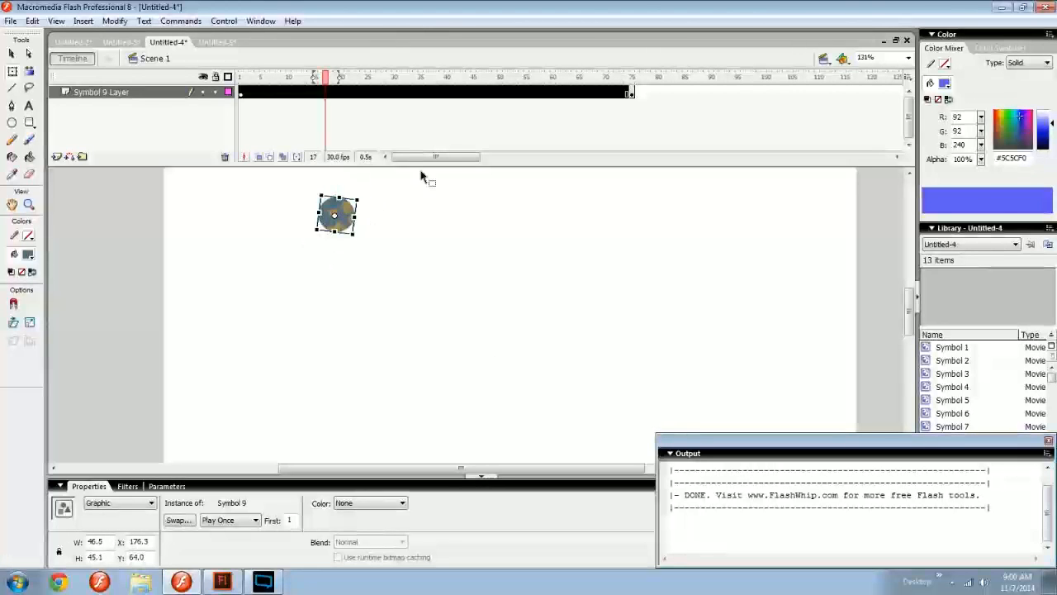
{"action": "left_click", "coordinate": [628, 94]}
{"action": "right_click", "coordinate": [506, 94]}
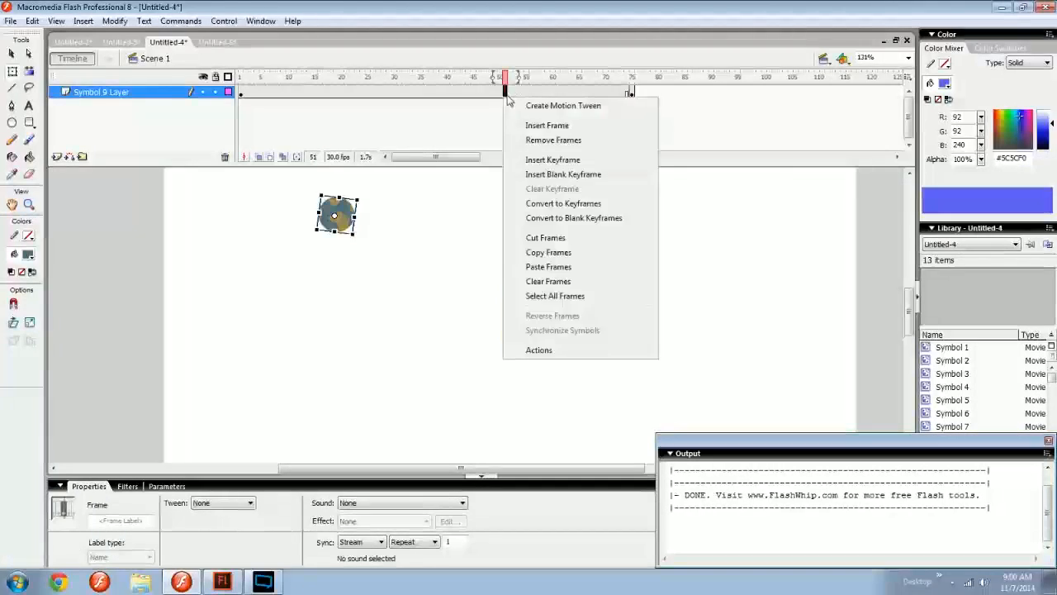
{"action": "left_click", "coordinate": [526, 108]}
{"action": "left_click_drag", "start_coordinate": [465, 77], "coordinate": [153, 110]}
Set the document background to black and play the globe animation
{"action": "left_click", "coordinate": [198, 269]}
{"action": "left_click", "coordinate": [338, 505]}
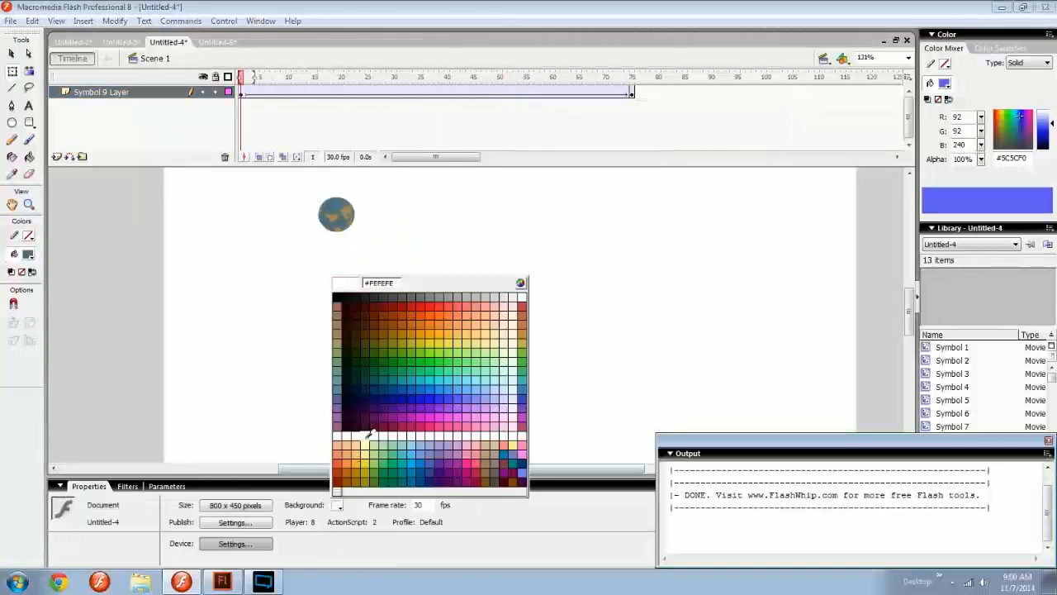
{"action": "left_click", "coordinate": [340, 299]}
{"action": "key", "text": "Return"}
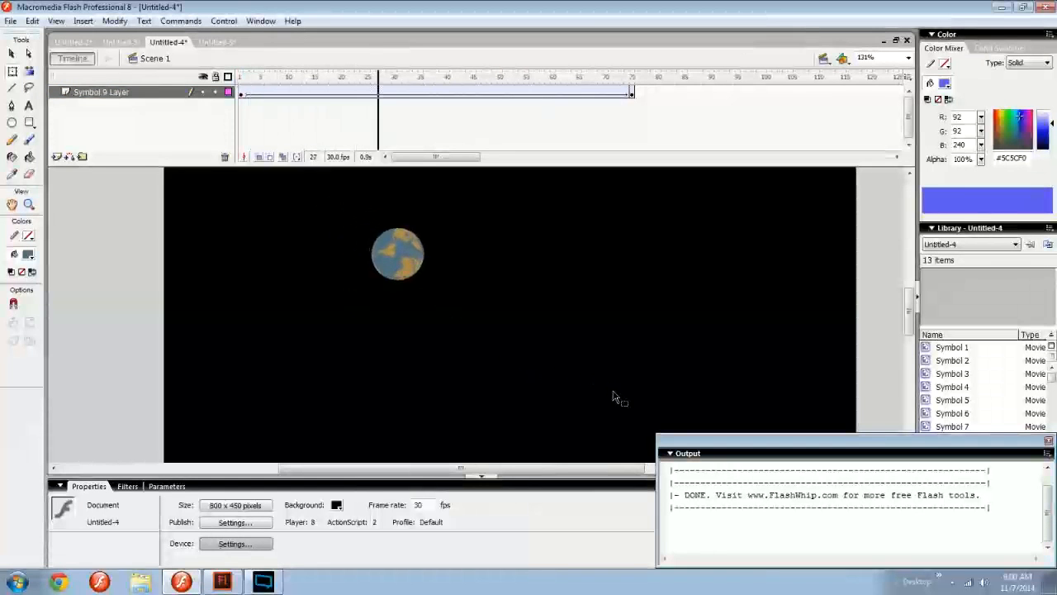
Rotate the globe counterclockwise at frame 1 and play the tween again
{"action": "left_click", "coordinate": [628, 92]}
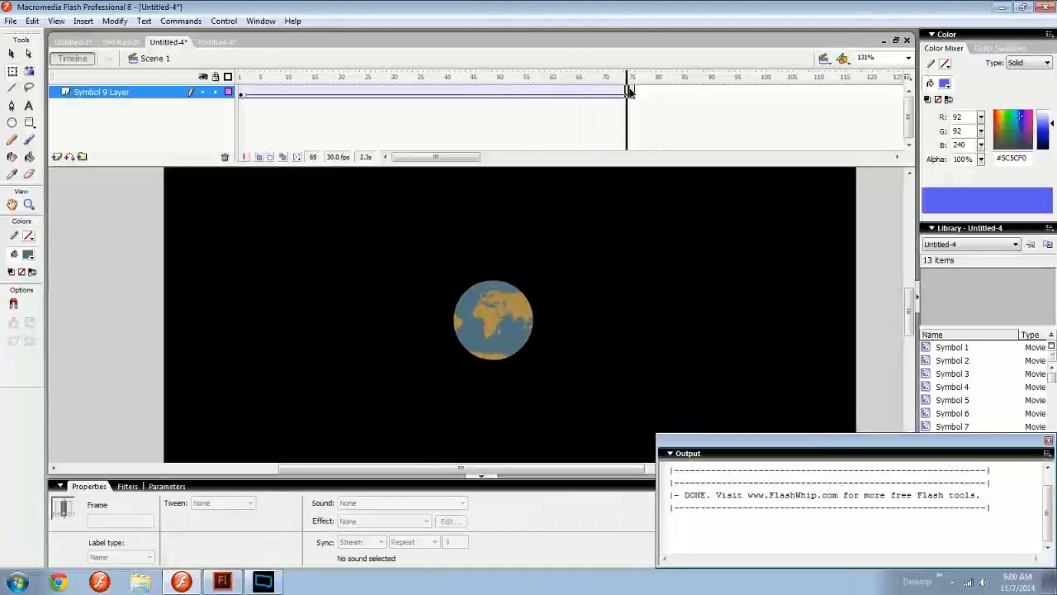
{"action": "left_click", "coordinate": [242, 92]}
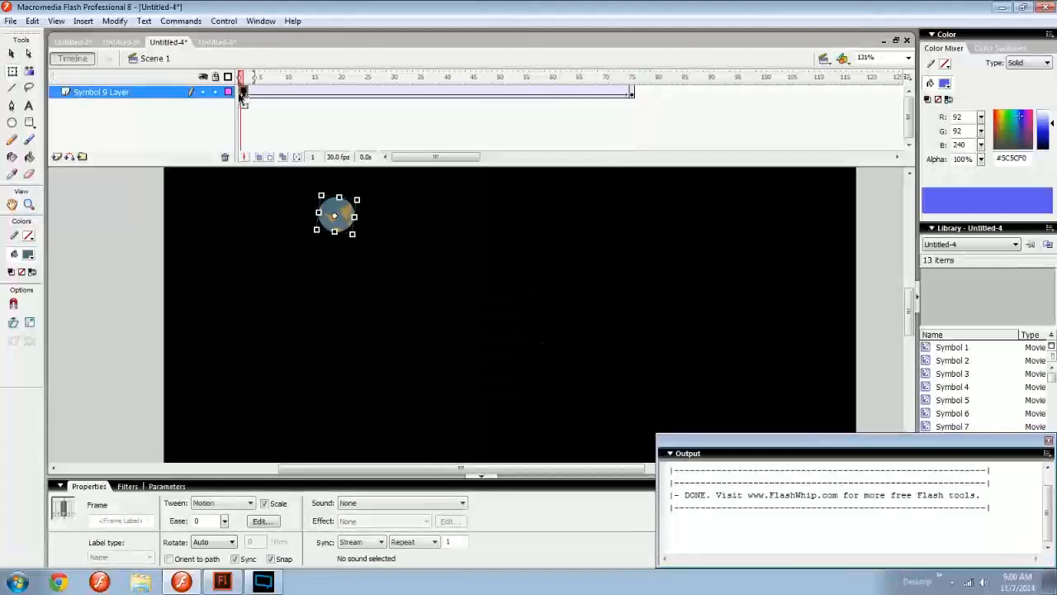
{"action": "left_click_drag", "start_coordinate": [362, 197], "coordinate": [295, 218]}
{"action": "key", "text": "Return"}
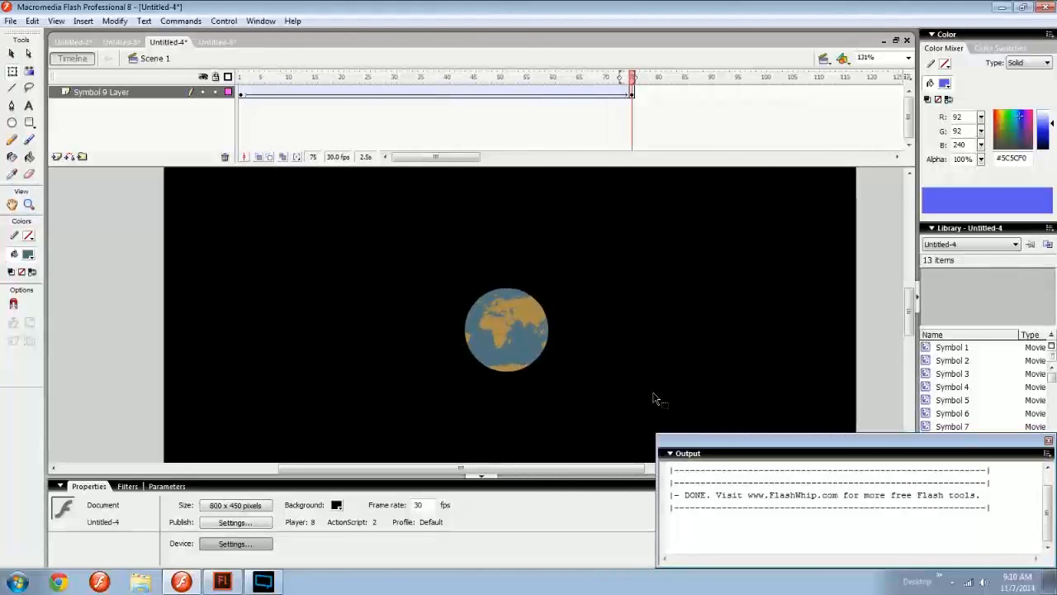
Close the Output window and add a new layer beneath the globe's layer
{"action": "left_click", "coordinate": [1049, 441]}
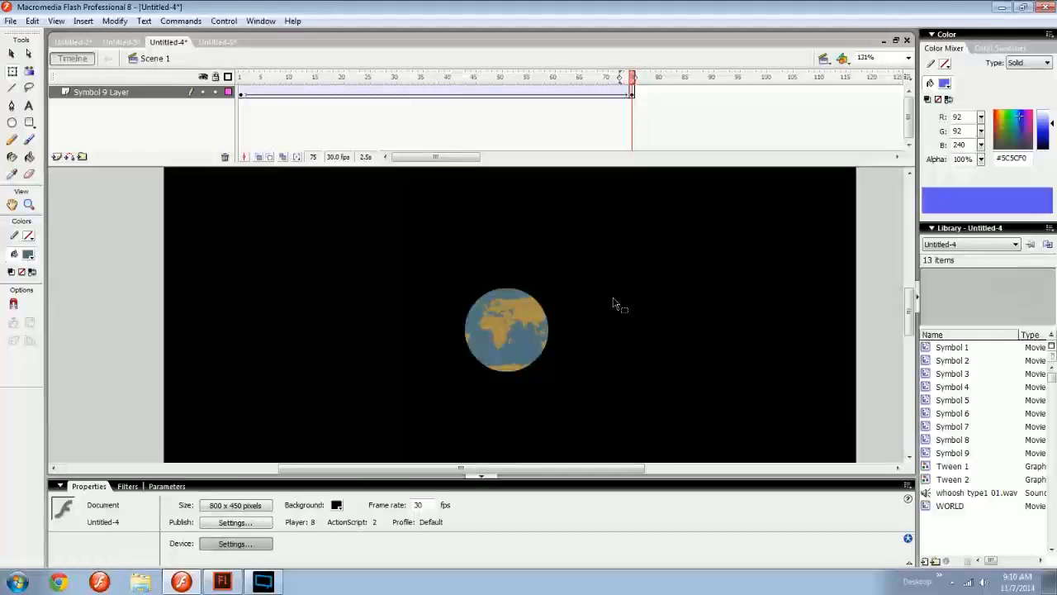
{"action": "left_click_drag", "start_coordinate": [613, 315], "coordinate": [566, 300]}
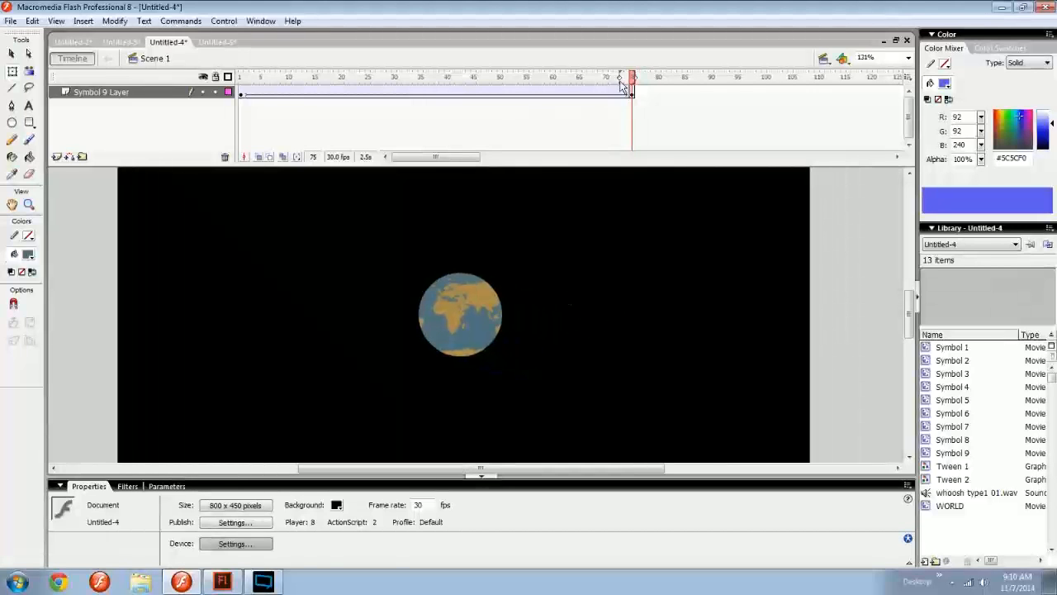
{"action": "left_click_drag", "start_coordinate": [624, 85], "coordinate": [310, 81]}
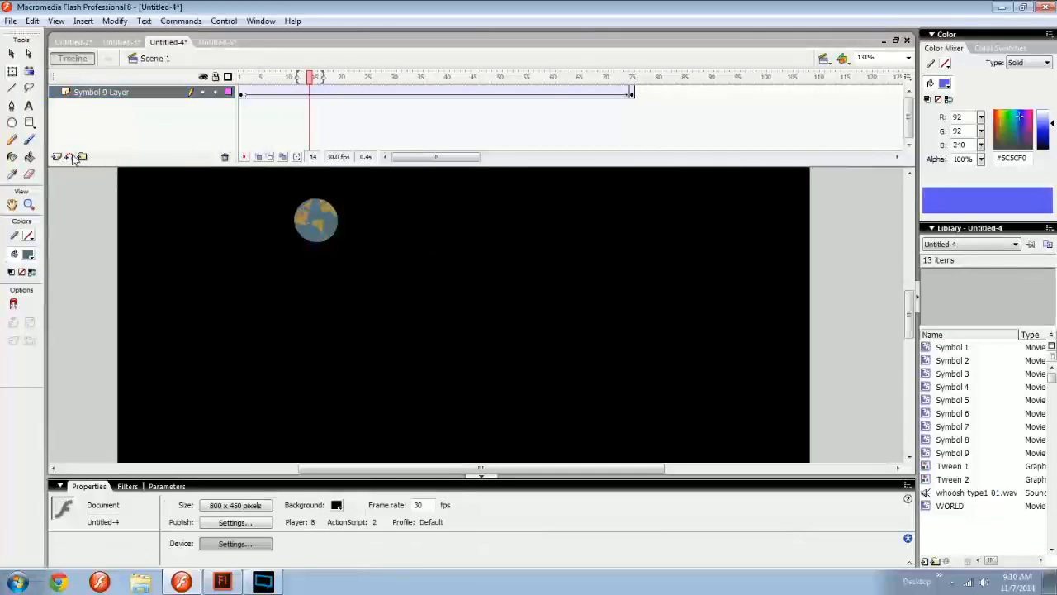
{"action": "left_click", "coordinate": [56, 156]}
{"action": "left_click", "coordinate": [158, 243]}
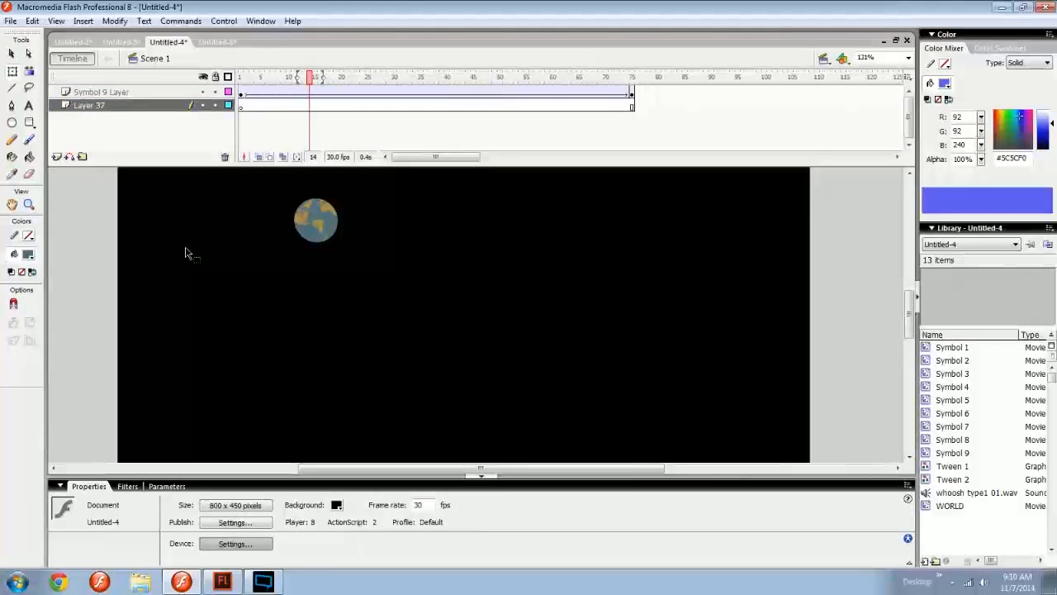
Choose the Pencil tool with no fill and a #FEFEFE stroke color
{"action": "key", "text": "y"}
{"action": "left_click", "coordinate": [27, 254]}
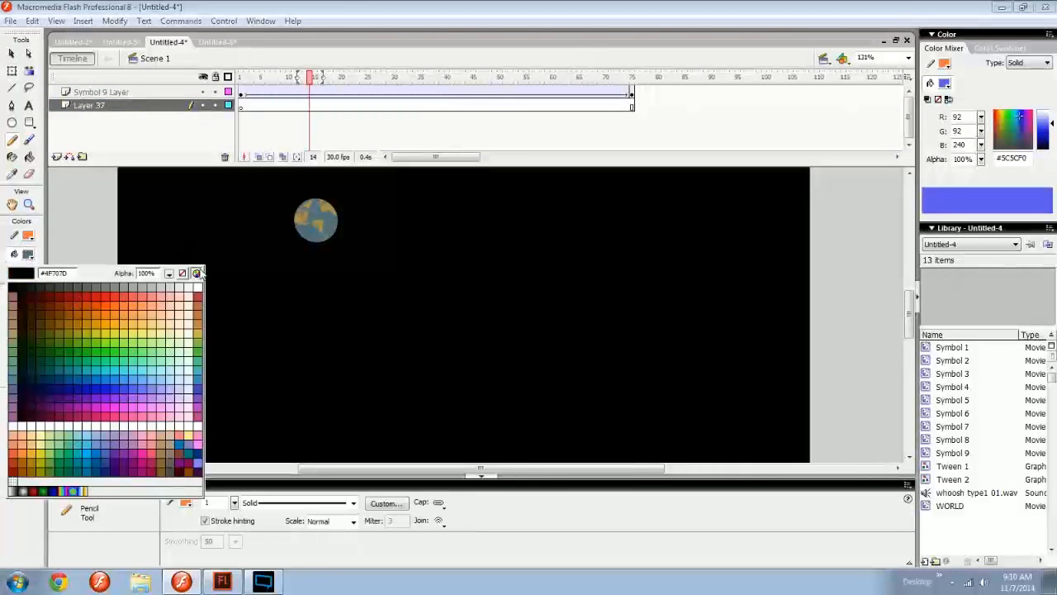
{"action": "left_click", "coordinate": [204, 273]}
{"action": "left_click", "coordinate": [27, 236]}
{"action": "left_click", "coordinate": [193, 269]}
{"action": "key", "text": "ctrl+minus"}
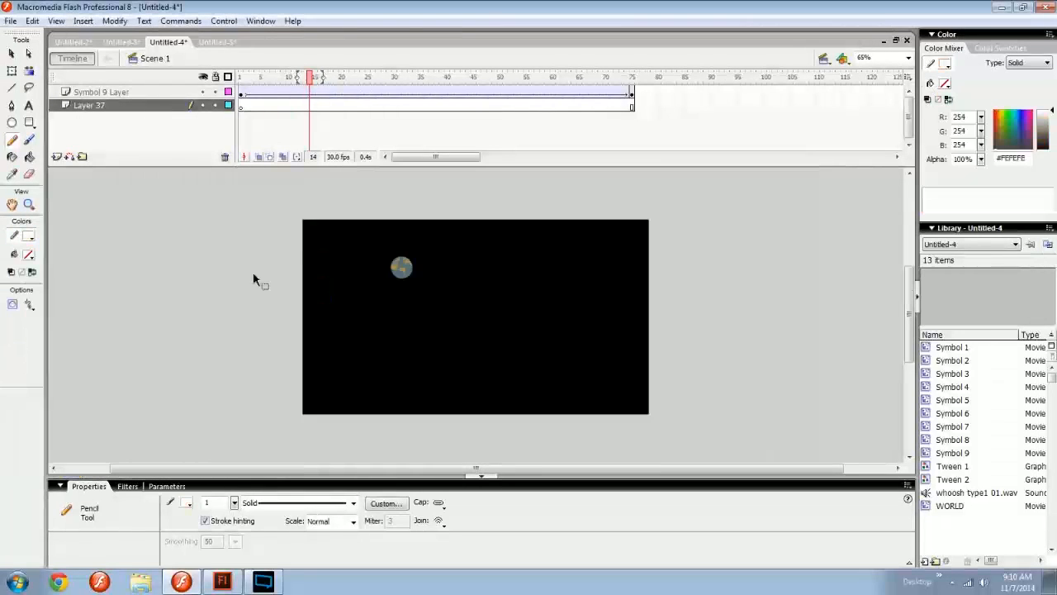
Set the pencil's stroke height to 200 and its line style to stipple
{"action": "left_click_drag", "start_coordinate": [235, 504], "coordinate": [236, 426]}
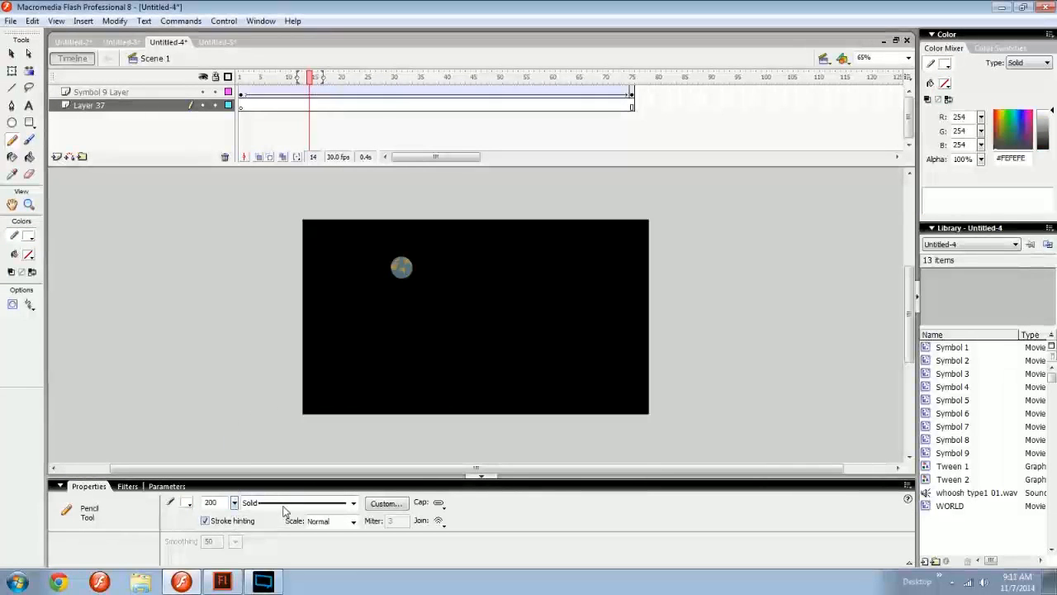
{"action": "left_click", "coordinate": [289, 504]}
{"action": "left_click", "coordinate": [297, 522]}
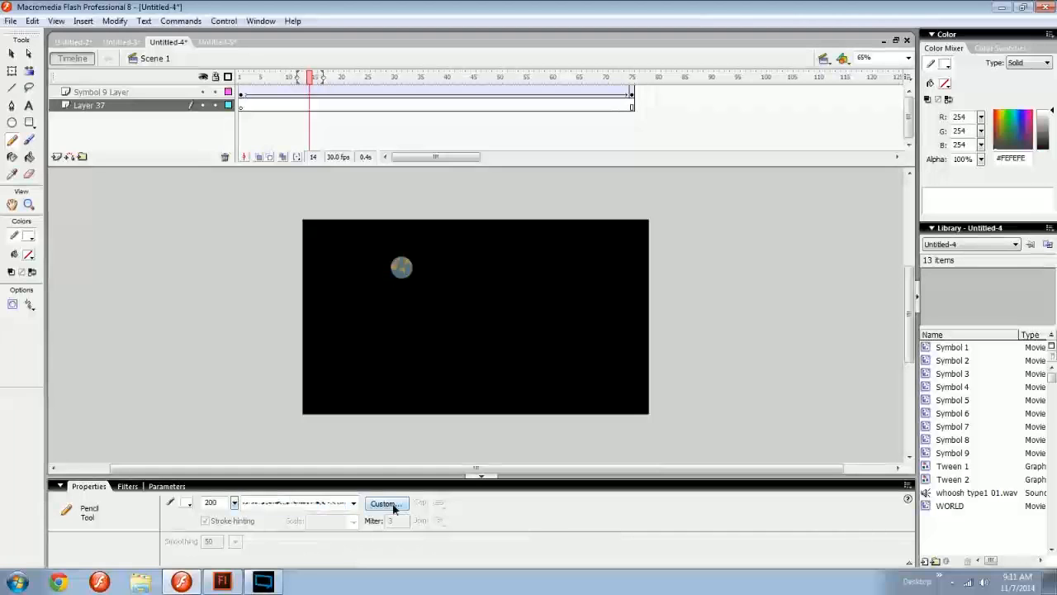
Customize the stipple stroke with Very Sparse density, Tiny dot size and a different dot variation
{"action": "left_click", "coordinate": [385, 504]}
{"action": "left_click", "coordinate": [604, 293]}
{"action": "left_click", "coordinate": [570, 331]}
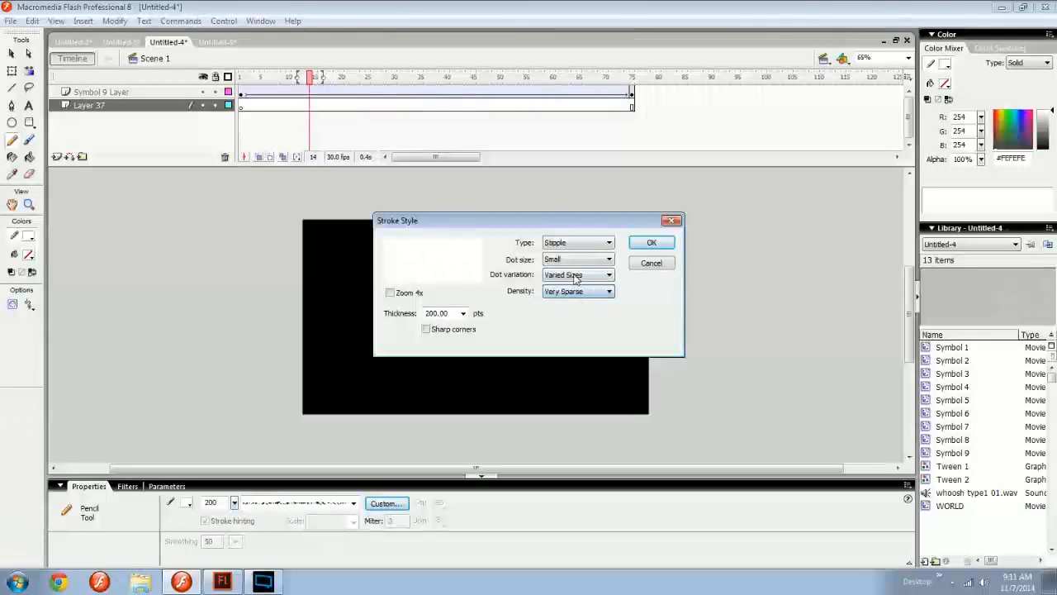
{"action": "left_click", "coordinate": [608, 274]}
{"action": "left_click", "coordinate": [570, 316]}
{"action": "left_click", "coordinate": [564, 261]}
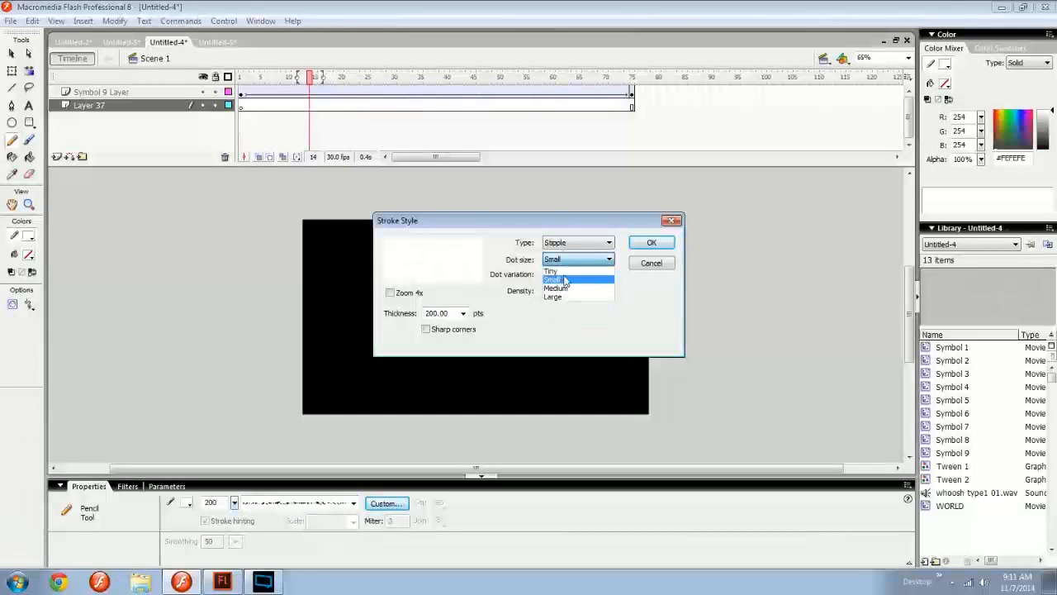
{"action": "left_click", "coordinate": [564, 270]}
{"action": "left_click", "coordinate": [641, 241]}
Draw three stippled star strokes across the black stage on Layer 37 and play the animation
{"action": "mouse_move", "coordinate": [308, 282]}
{"action": "left_mouse_down"}
{"action": "mouse_move", "coordinate": [350, 229]}
{"action": "mouse_move", "coordinate": [470, 210]}
{"action": "left_mouse_up"}
{"action": "mouse_move", "coordinate": [481, 236]}
{"action": "left_mouse_down"}
{"action": "mouse_move", "coordinate": [399, 353]}
{"action": "mouse_move", "coordinate": [410, 420]}
{"action": "left_mouse_up"}
{"action": "mouse_move", "coordinate": [631, 235]}
{"action": "left_mouse_down"}
{"action": "mouse_move", "coordinate": [563, 357]}
{"action": "mouse_move", "coordinate": [534, 361]}
{"action": "left_mouse_up"}
{"action": "key", "text": "ctrl+="}
{"action": "key", "text": "Return"}
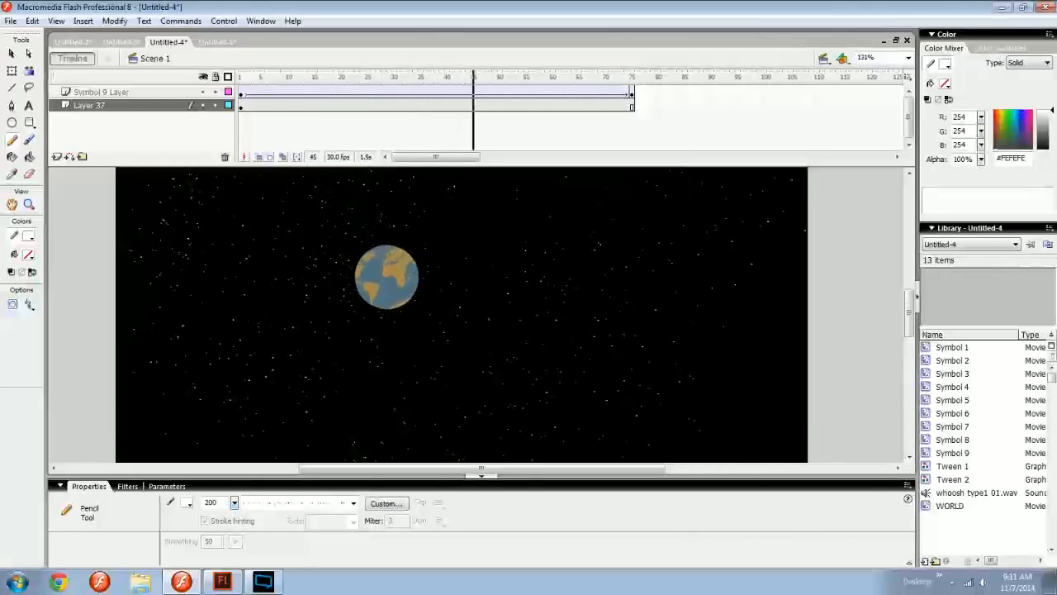